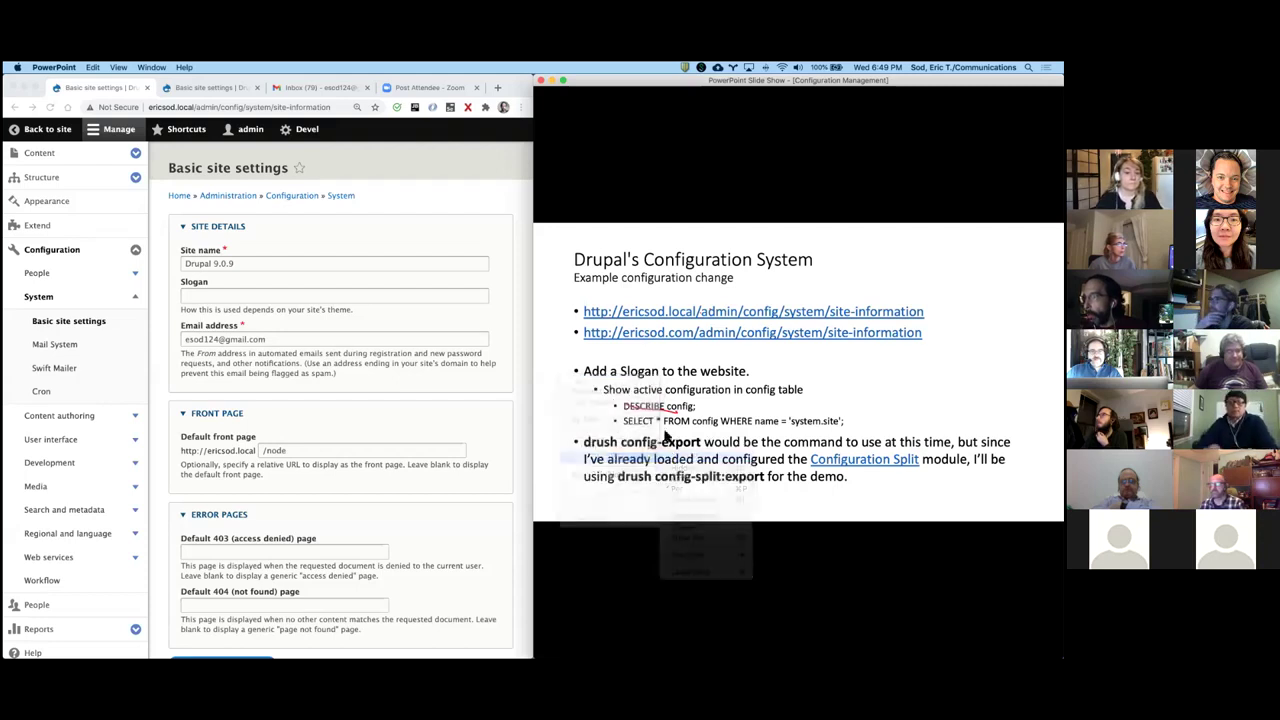
Step: Switch from the slide show to Sequel Pro with the mskcc_local_d9 database queries
click(663, 408)
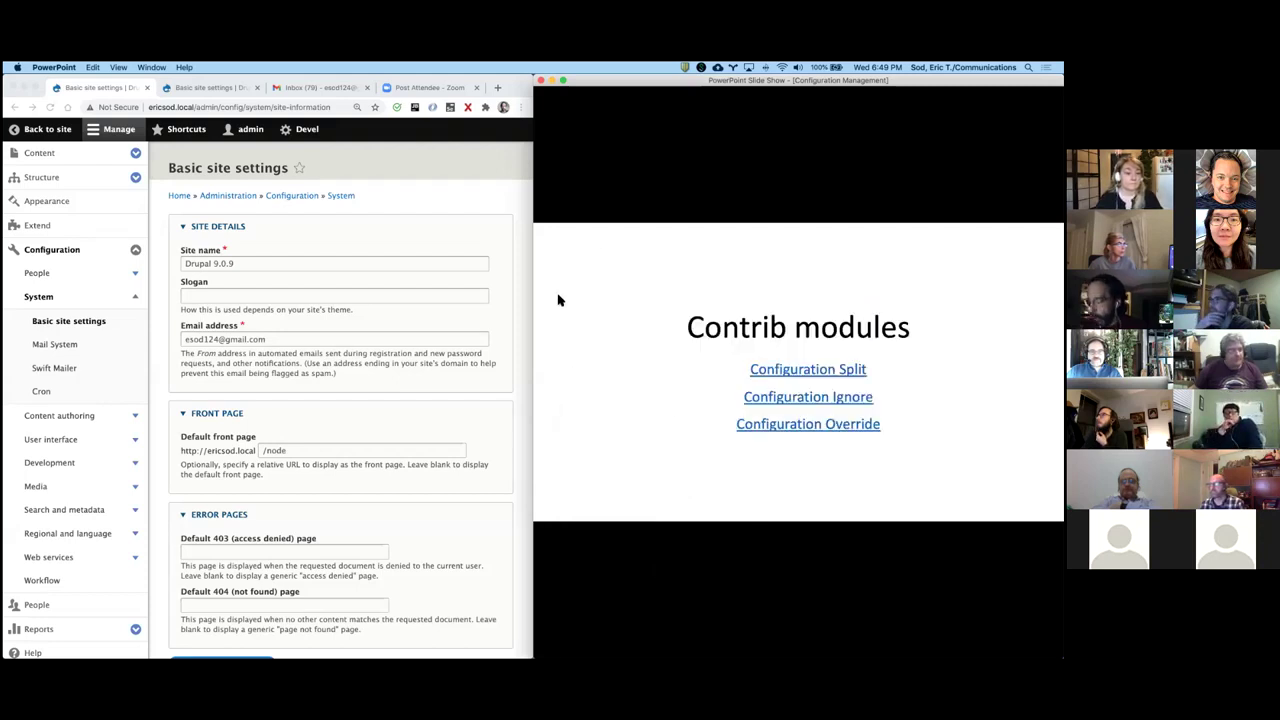
key(Right)
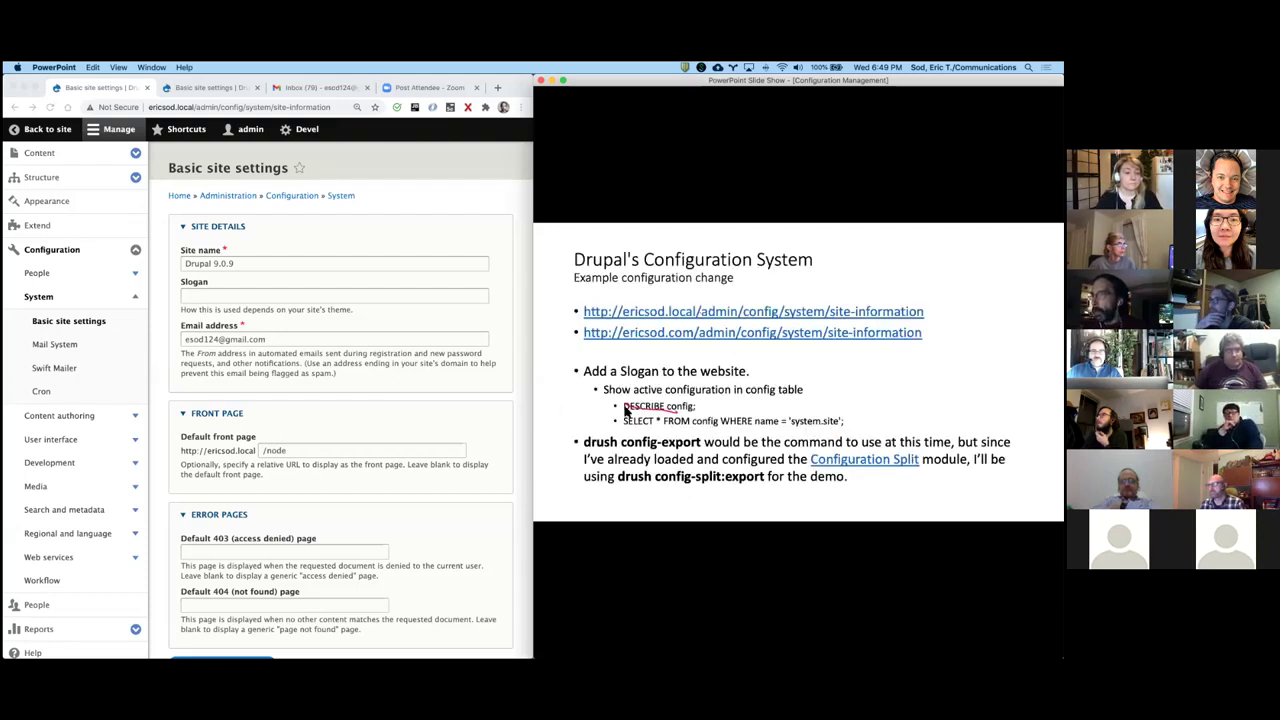
key(Right)
key(super+Tab)
key(super+Tab)
key(super+Tab)
key(super+Tab)
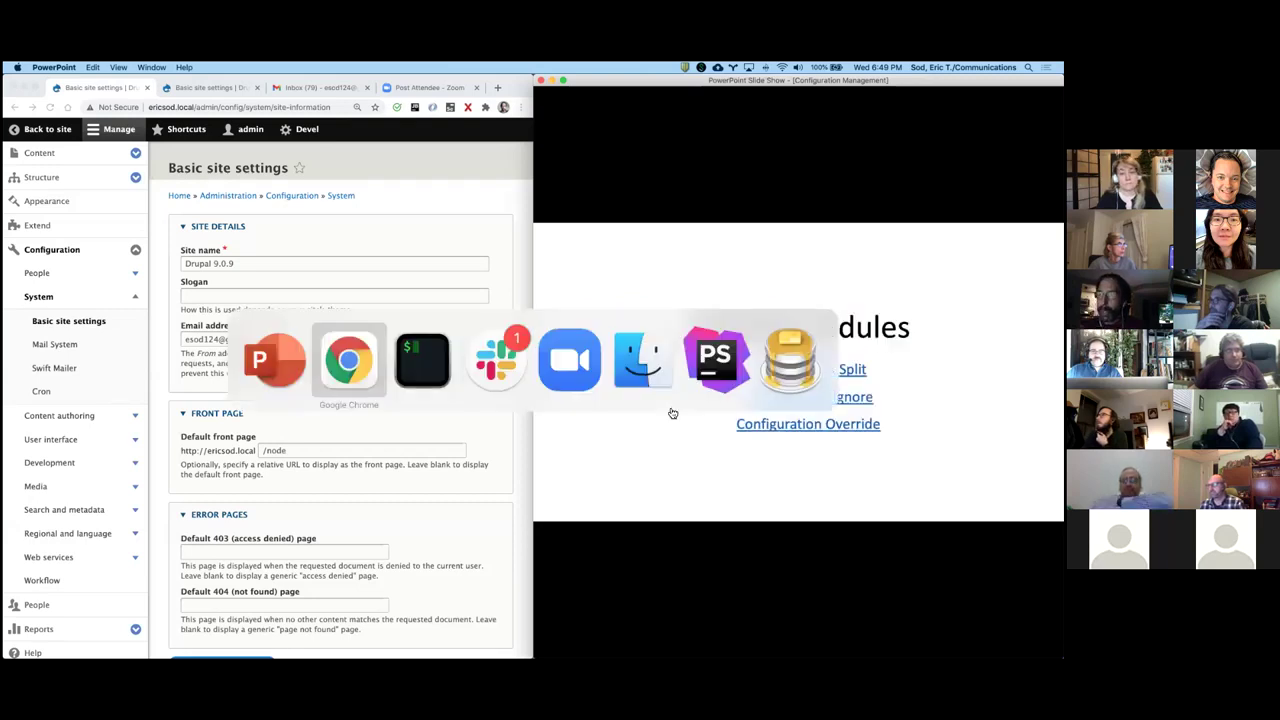
key(super+Tab)
key(super+Tab)
key(super+Tab)
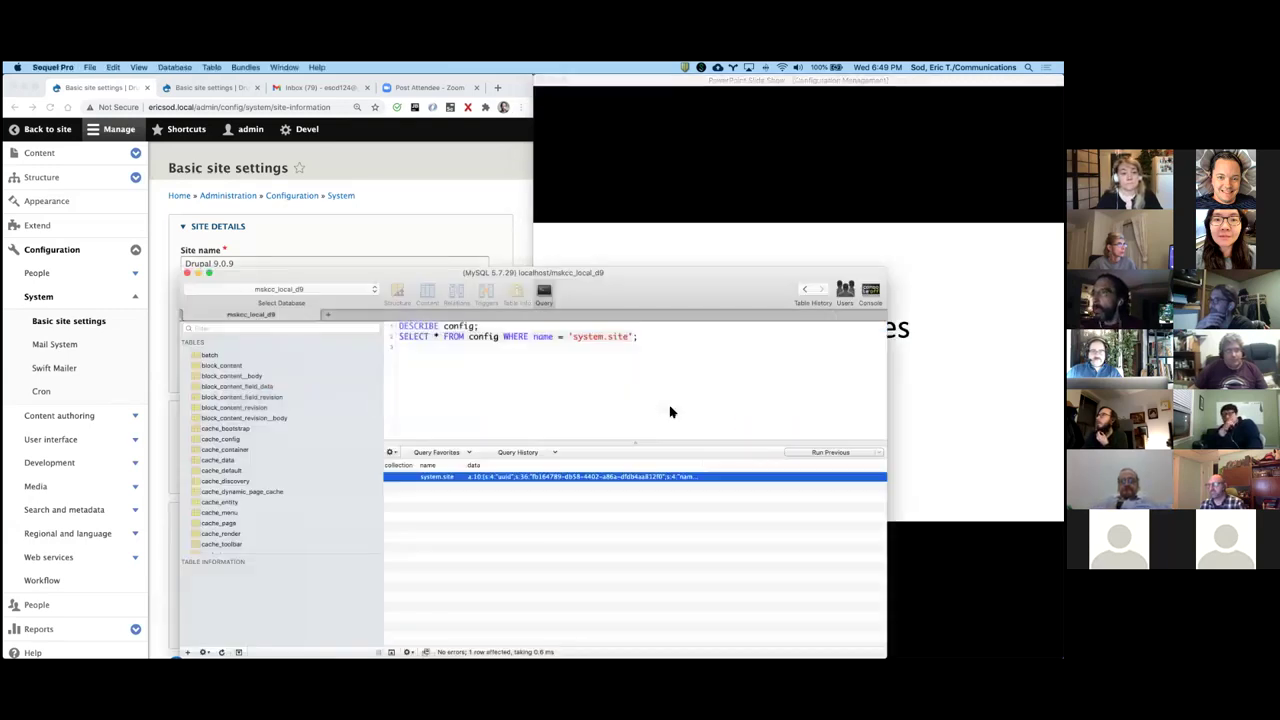
Step: Return the slide show to the "Example configuration change" slide and enlarge the Sequel Pro window to fill the screen
click(593, 250)
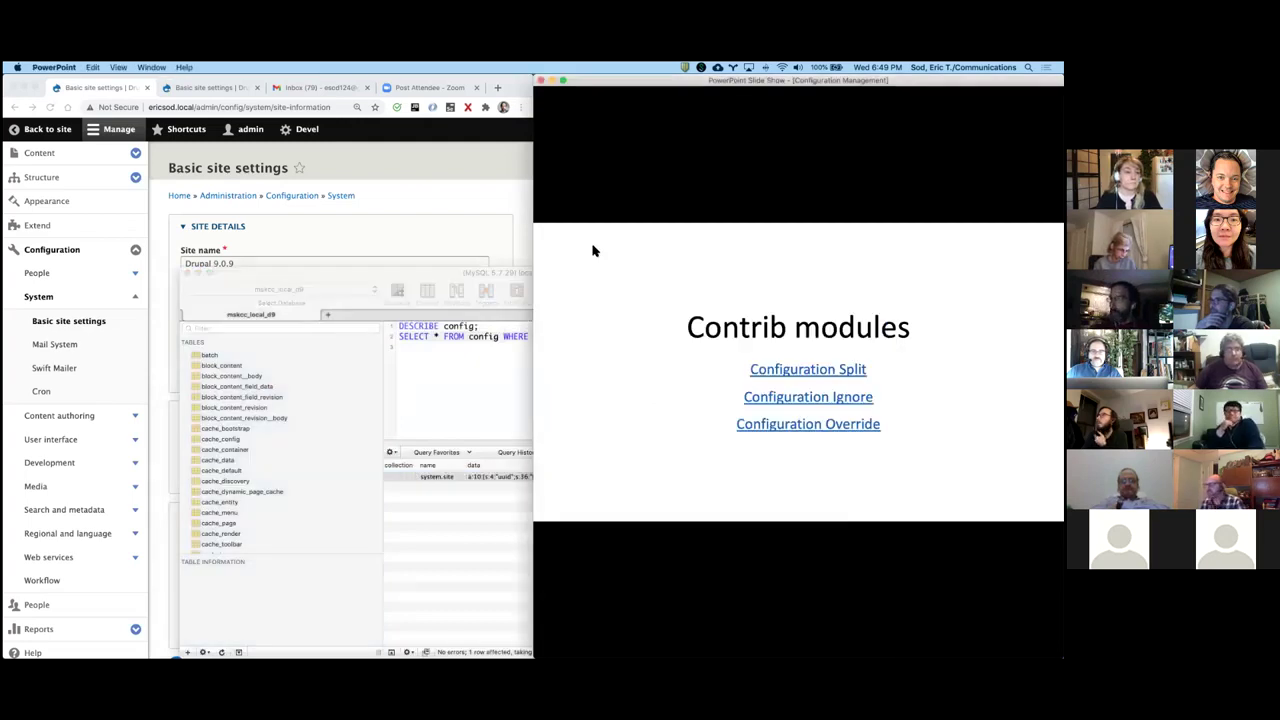
key(Left)
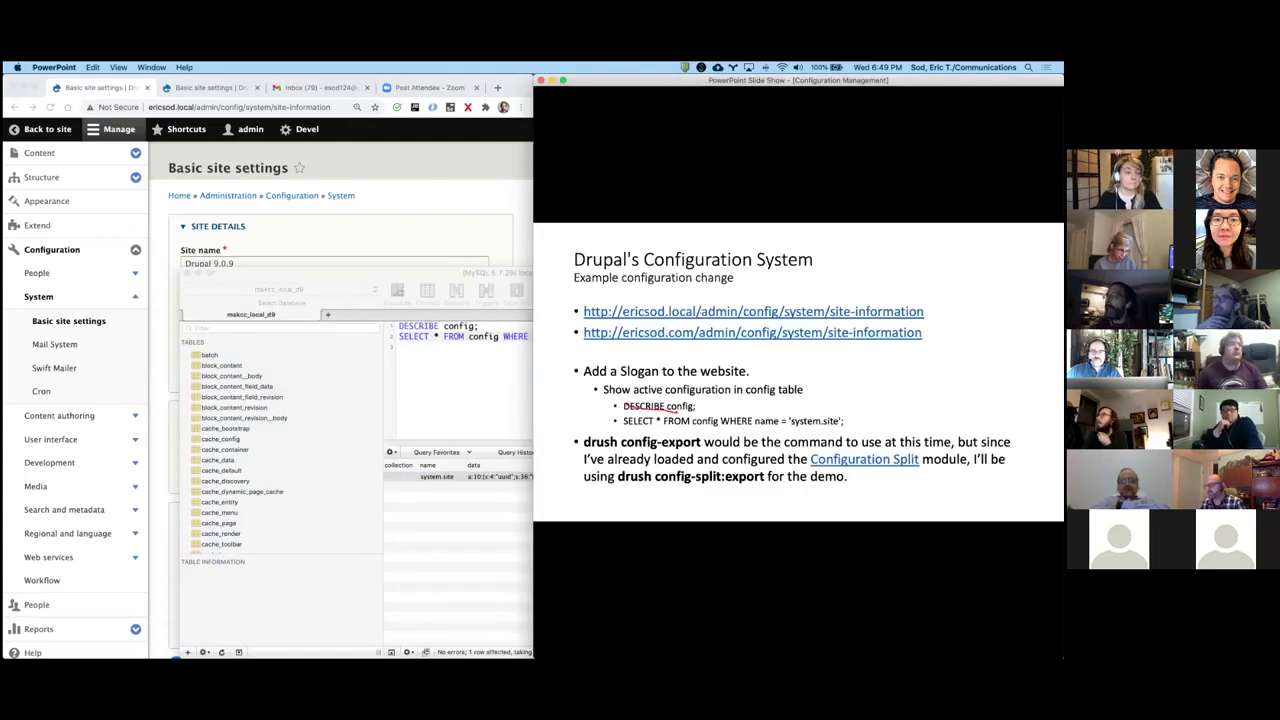
click(443, 407)
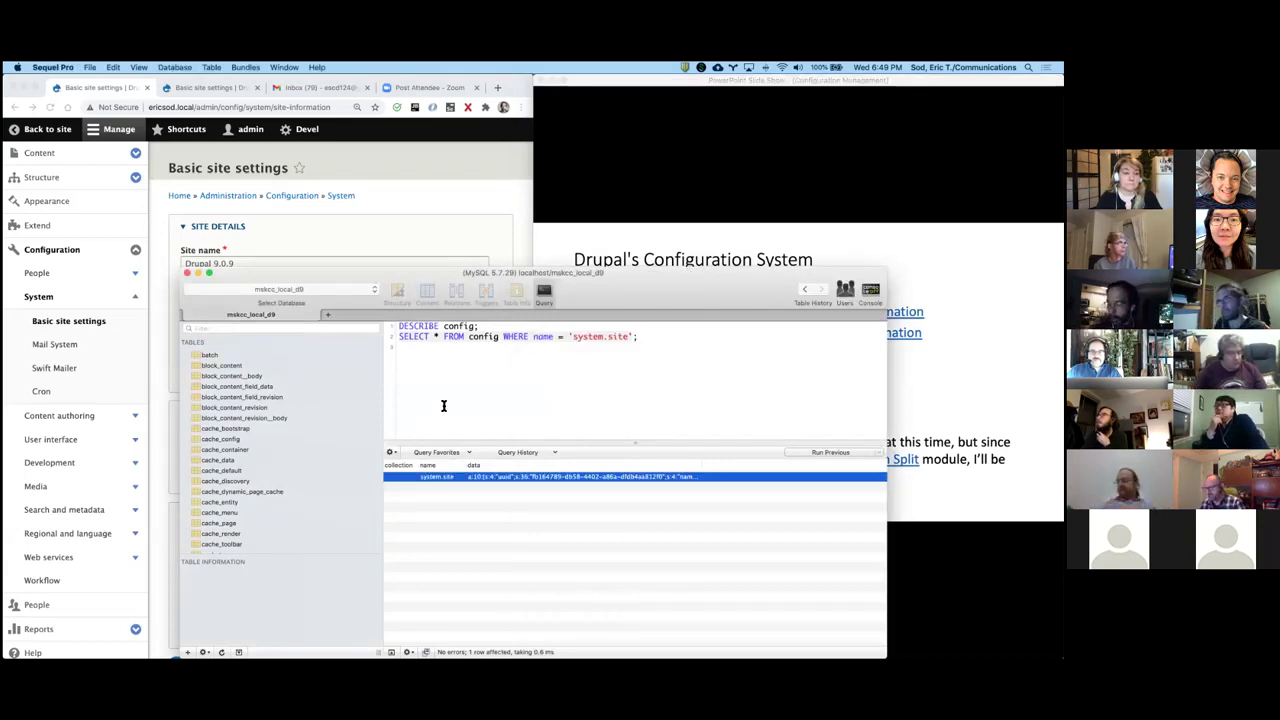
key(super+alt+f)
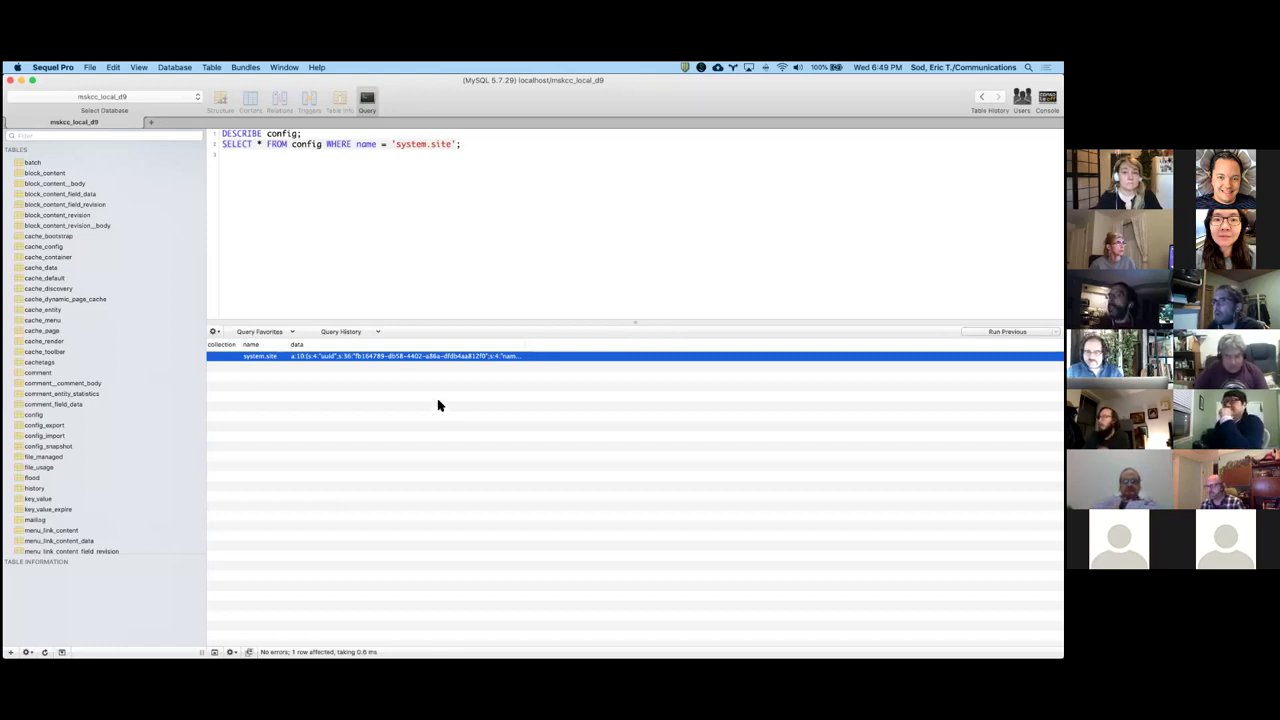
Step: Run the DESCRIBE config query, followed by the SELECT query on config for the name 'system.site'
triple_click(303, 133)
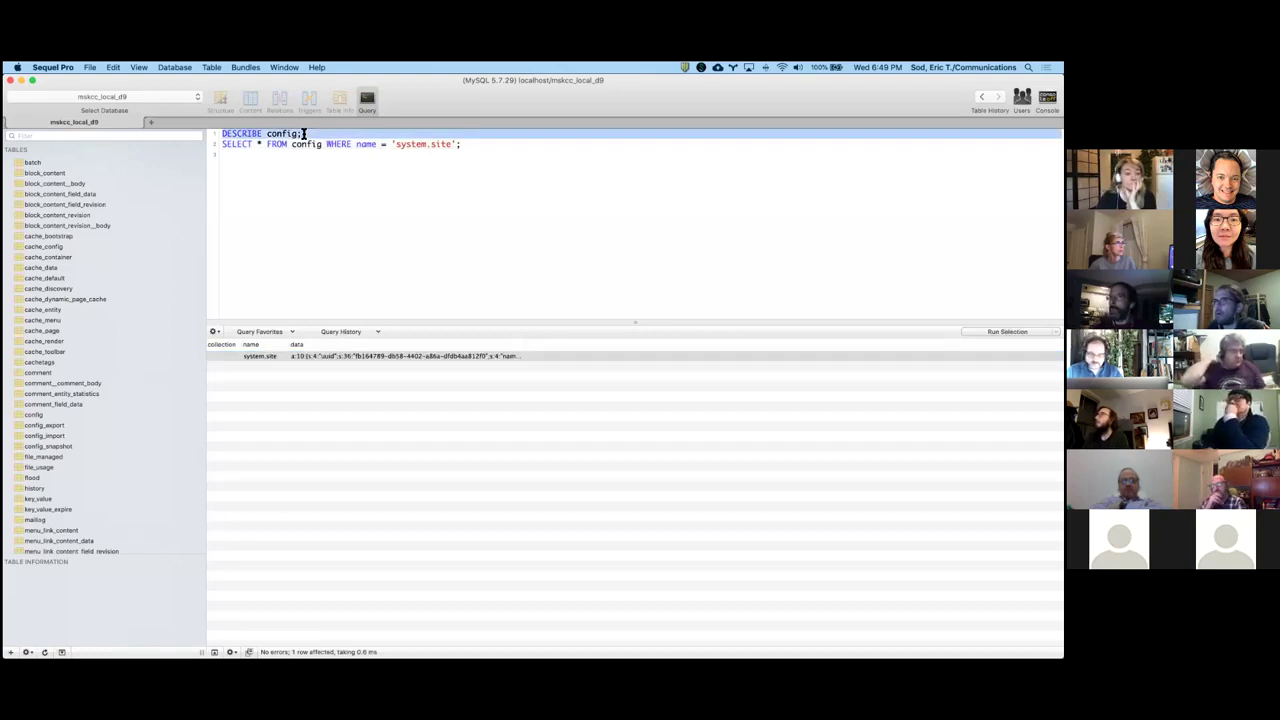
click(304, 133)
key(super+r)
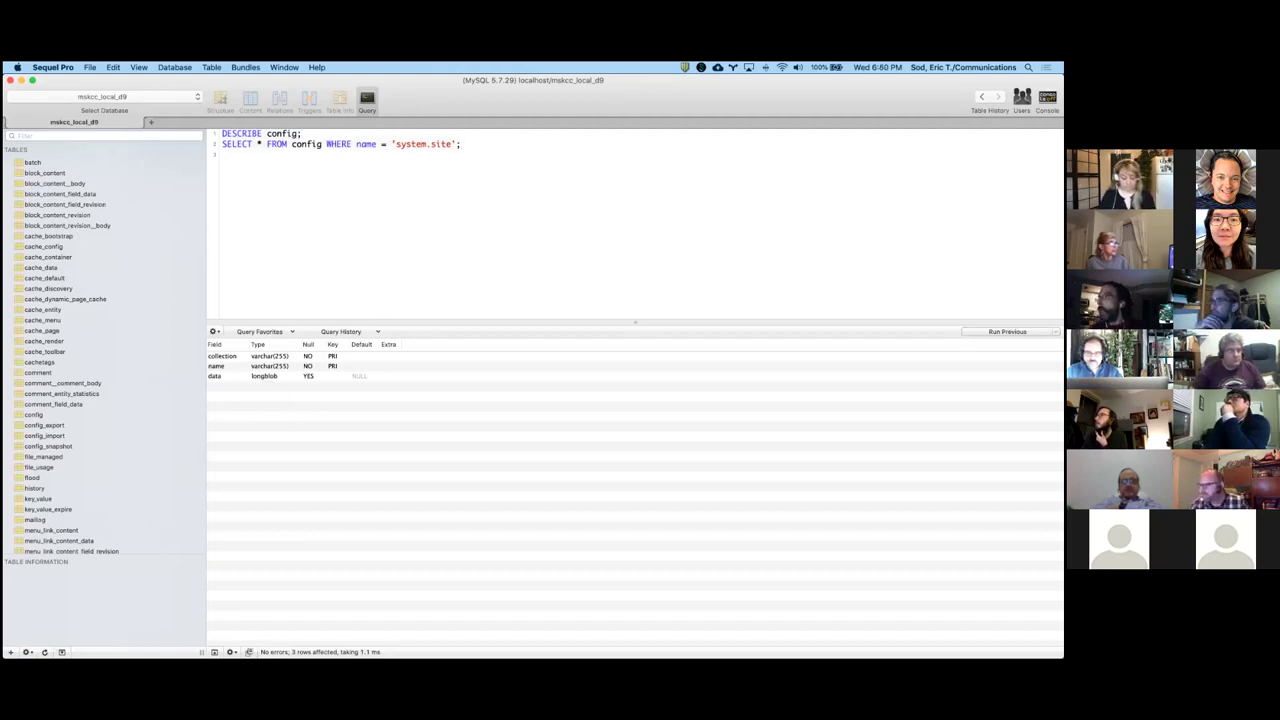
key(super+Return)
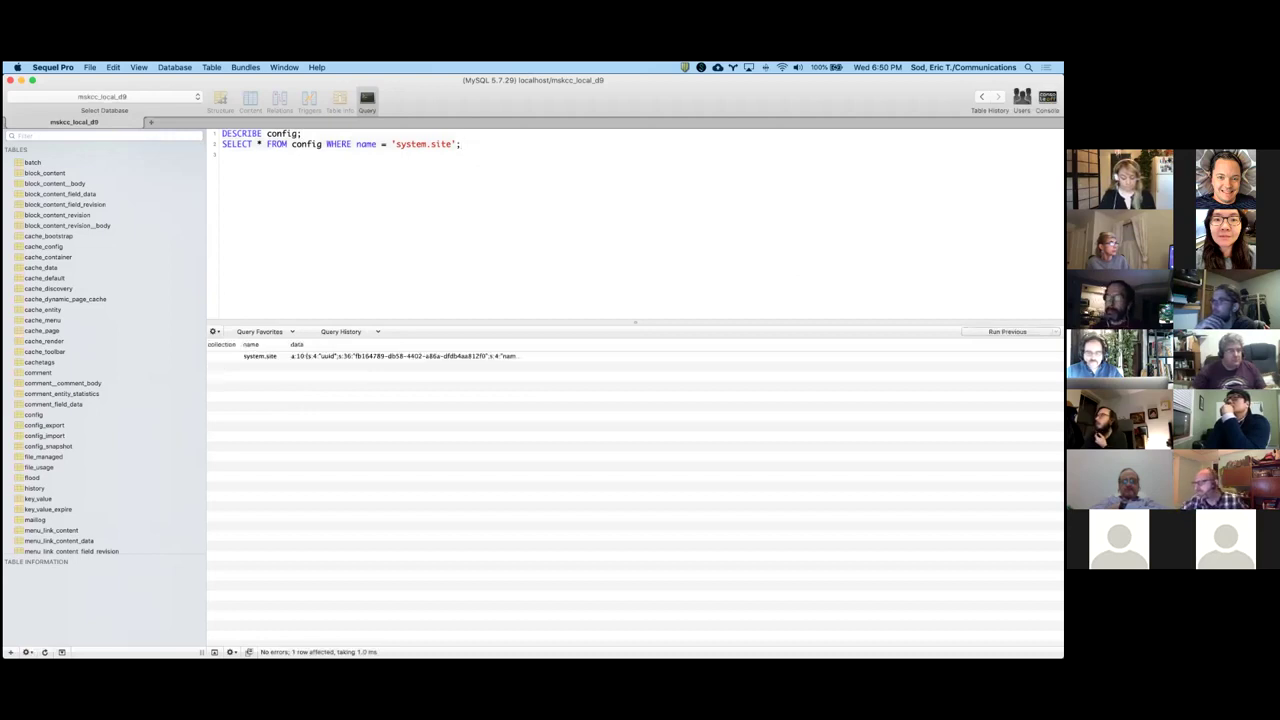
Step: Switch to Chrome, set the local site's slogan to "DrupalNYC Meetup" and save the configuration
key(super+Tab)
key(super+Tab)
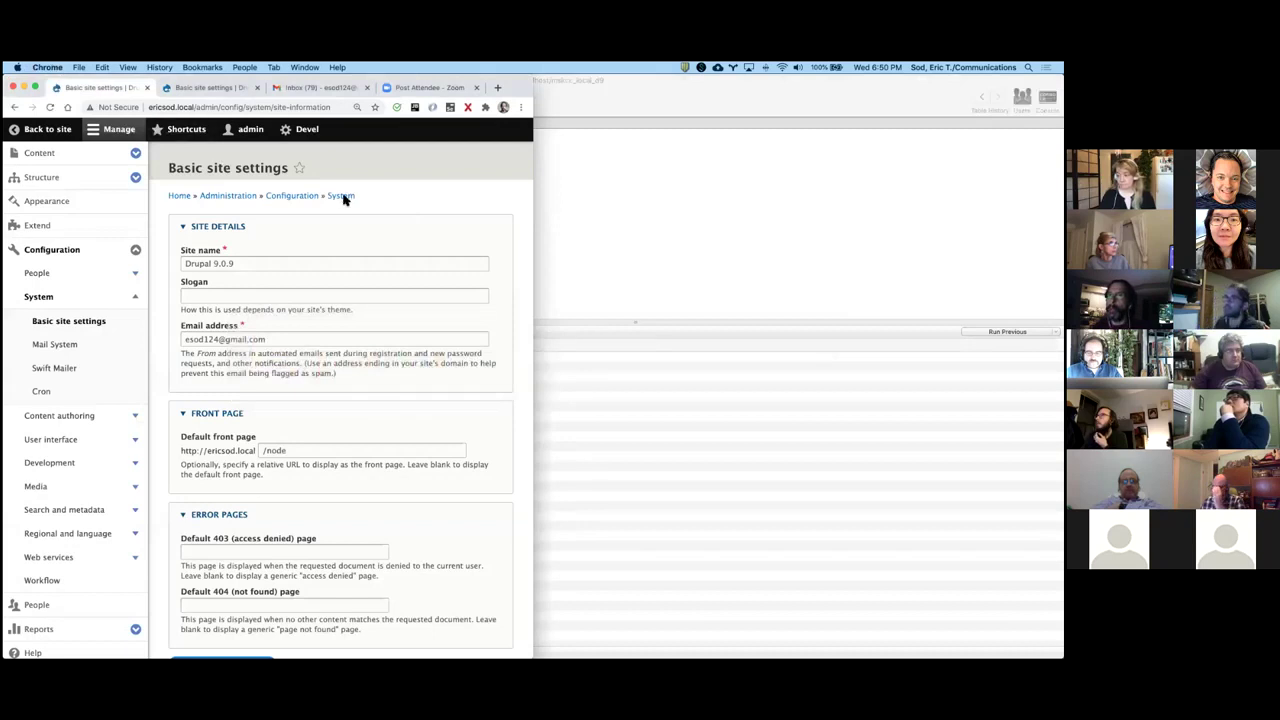
key(super+r)
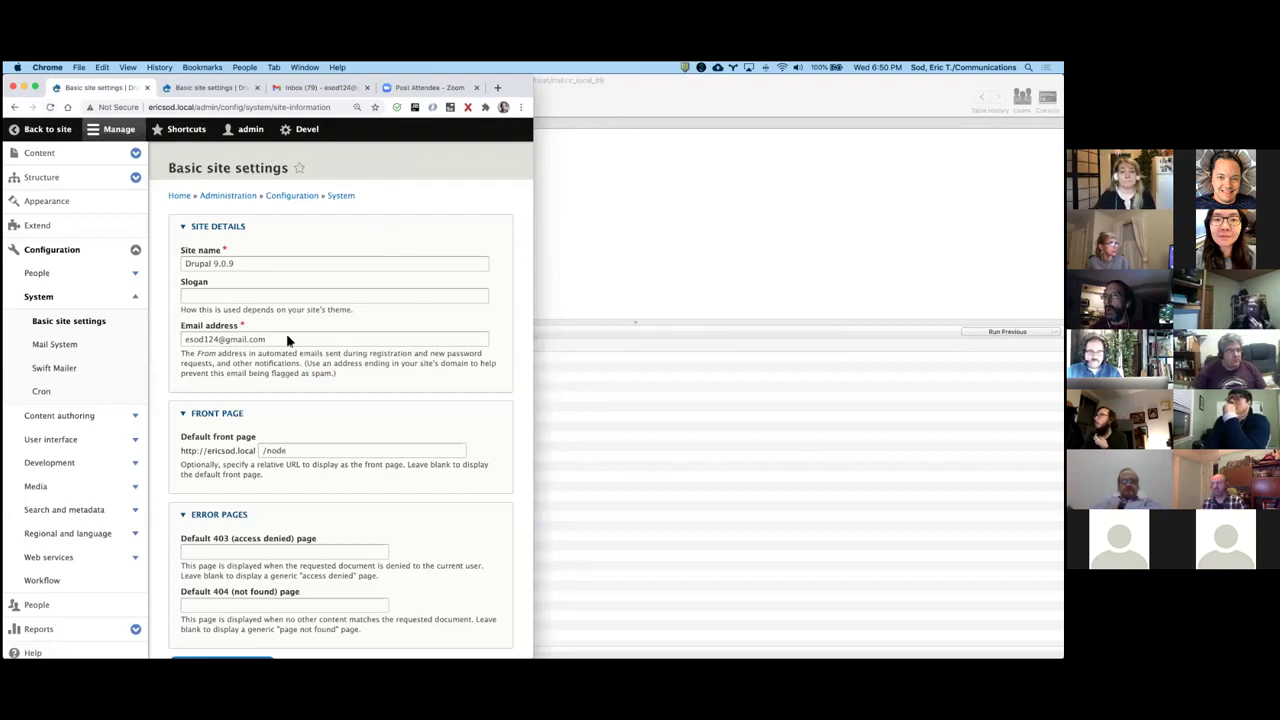
click(197, 295)
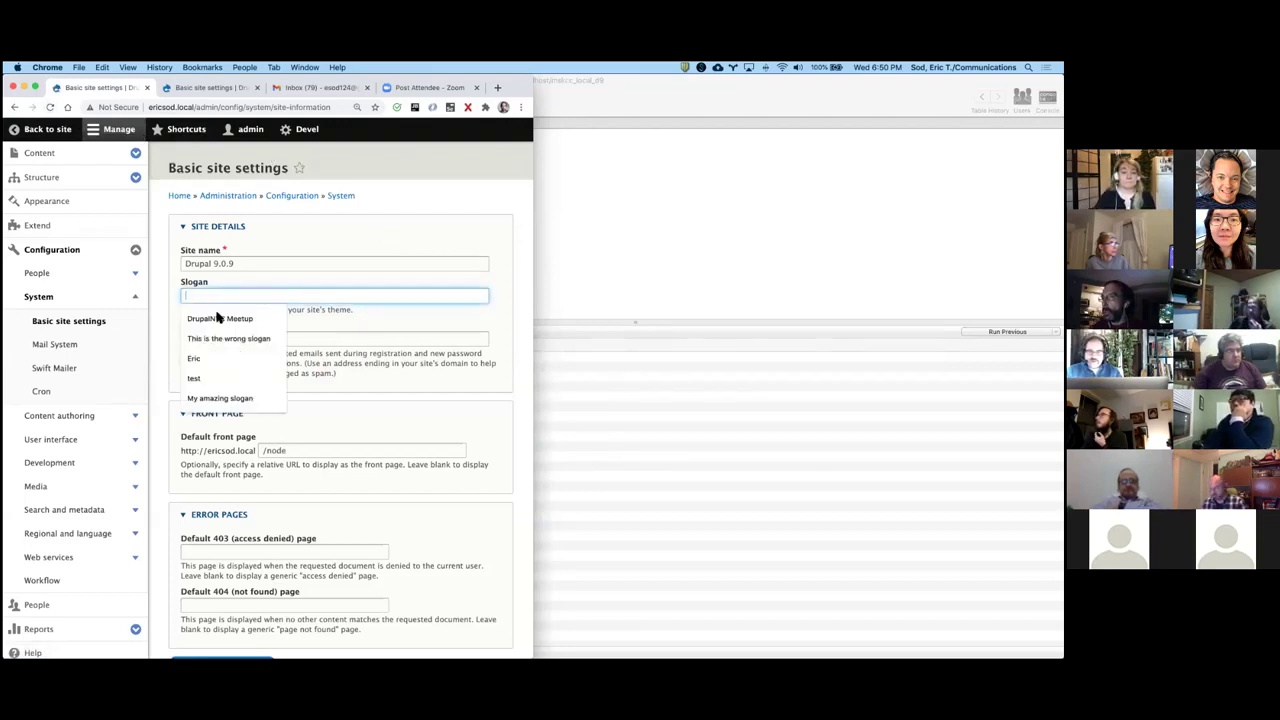
click(219, 318)
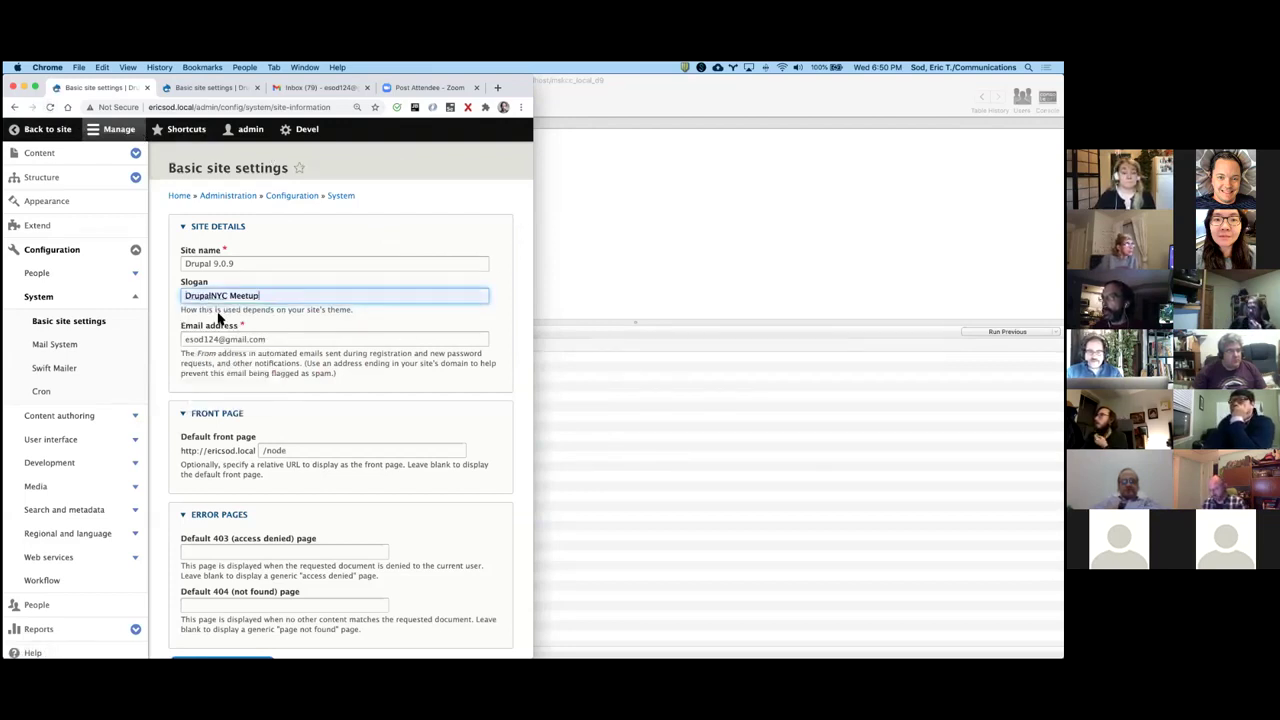
scroll(219, 318, down, 2)
click(213, 594)
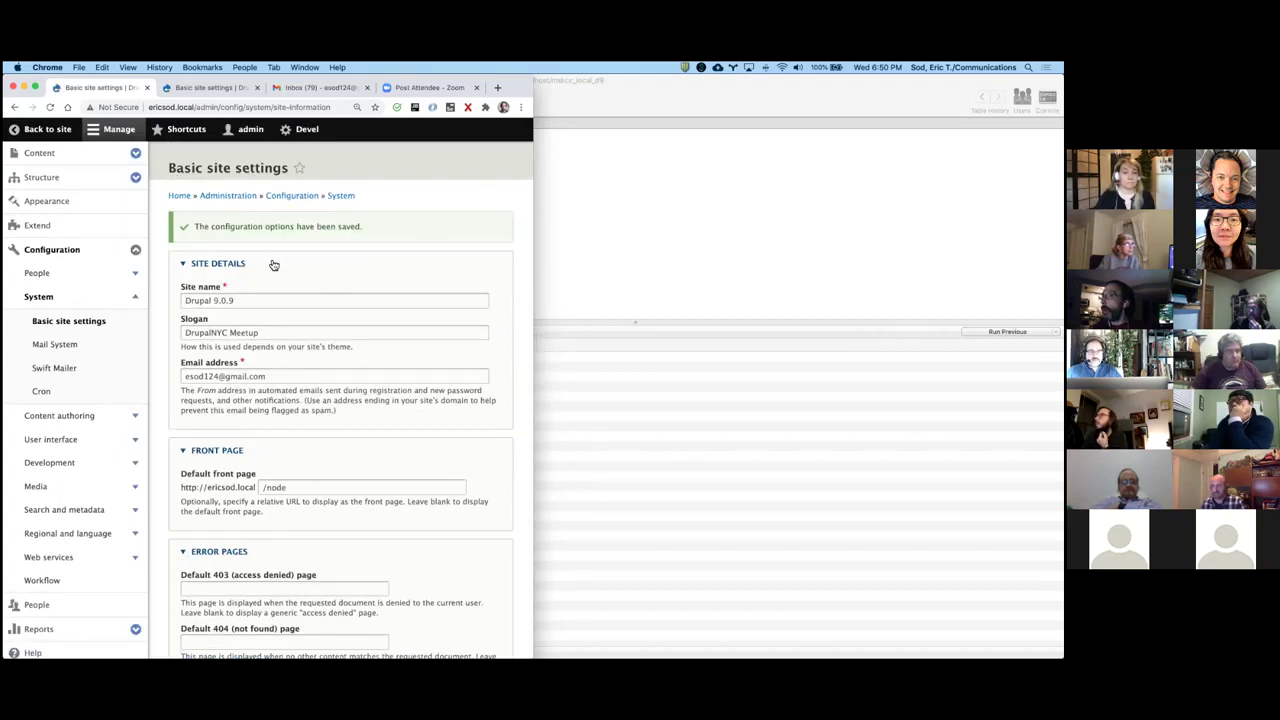
Step: Switch to Sequel Pro, rerun the system.site SELECT query and open the data value of the result row
click(703, 209)
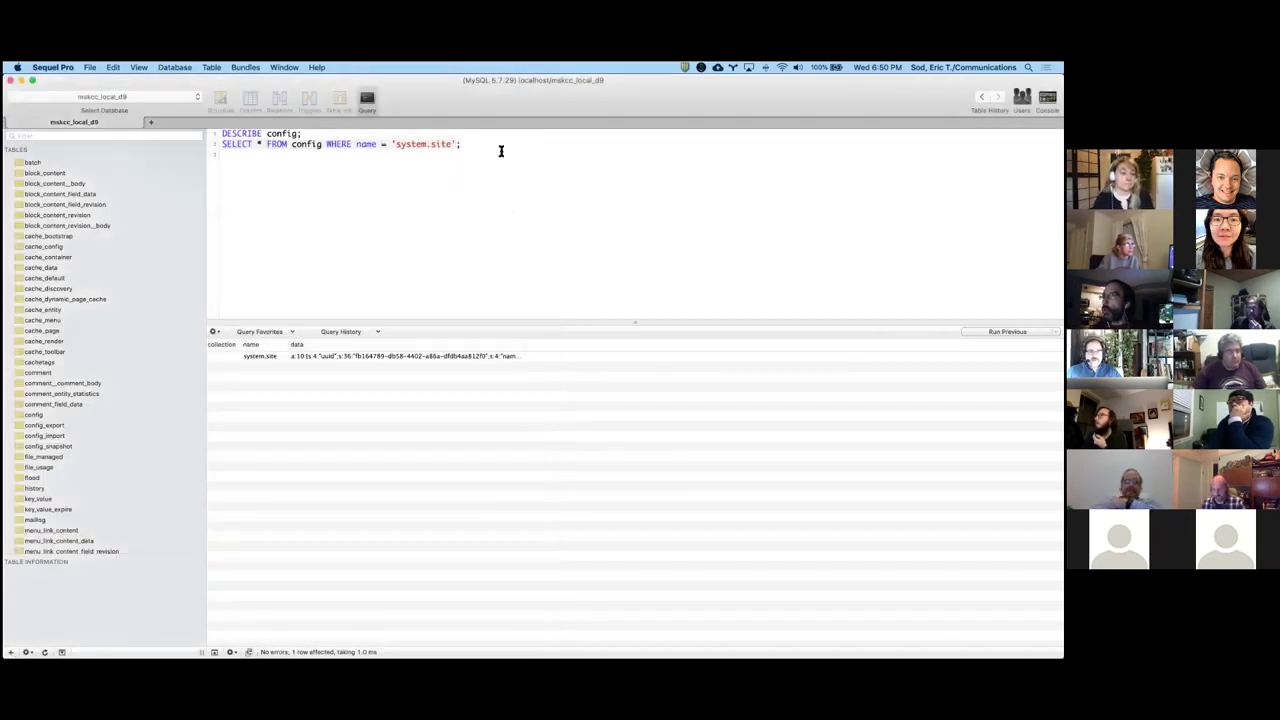
key(super+r)
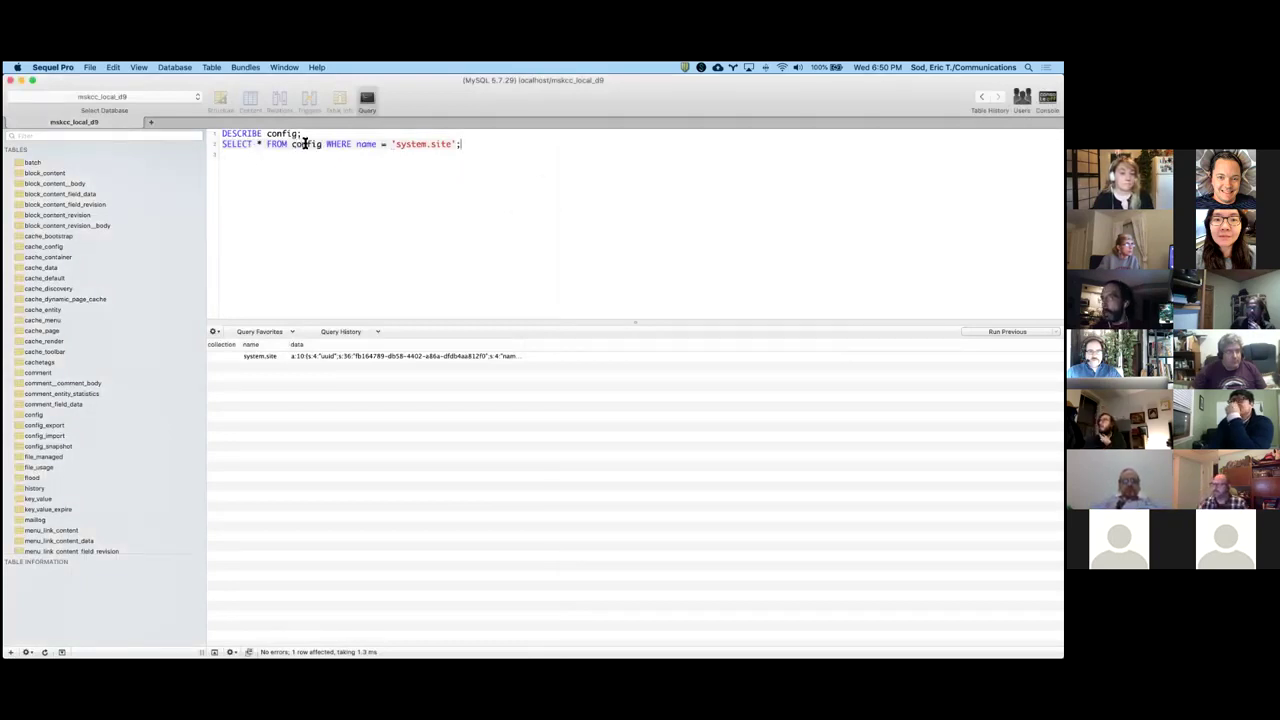
double_click(446, 357)
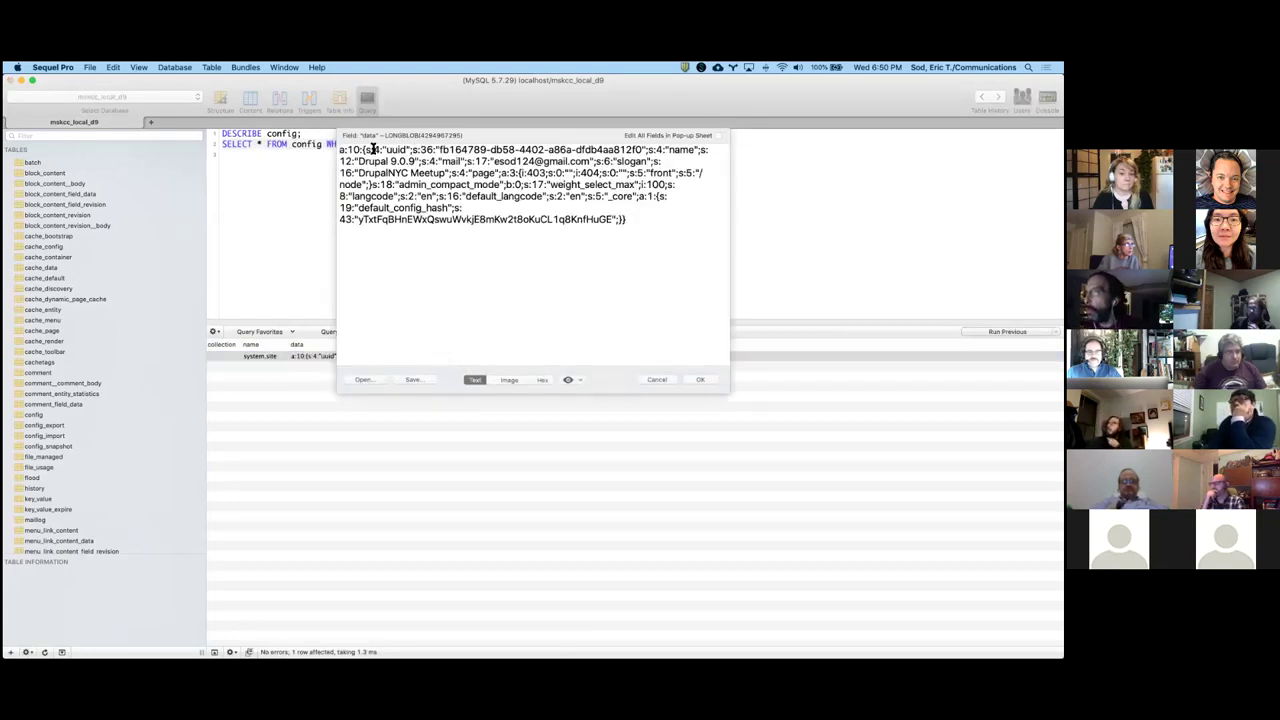
Step: Examine the serialized data for the slogan key and its value, and close the field without changes
drag(341, 149, 706, 226)
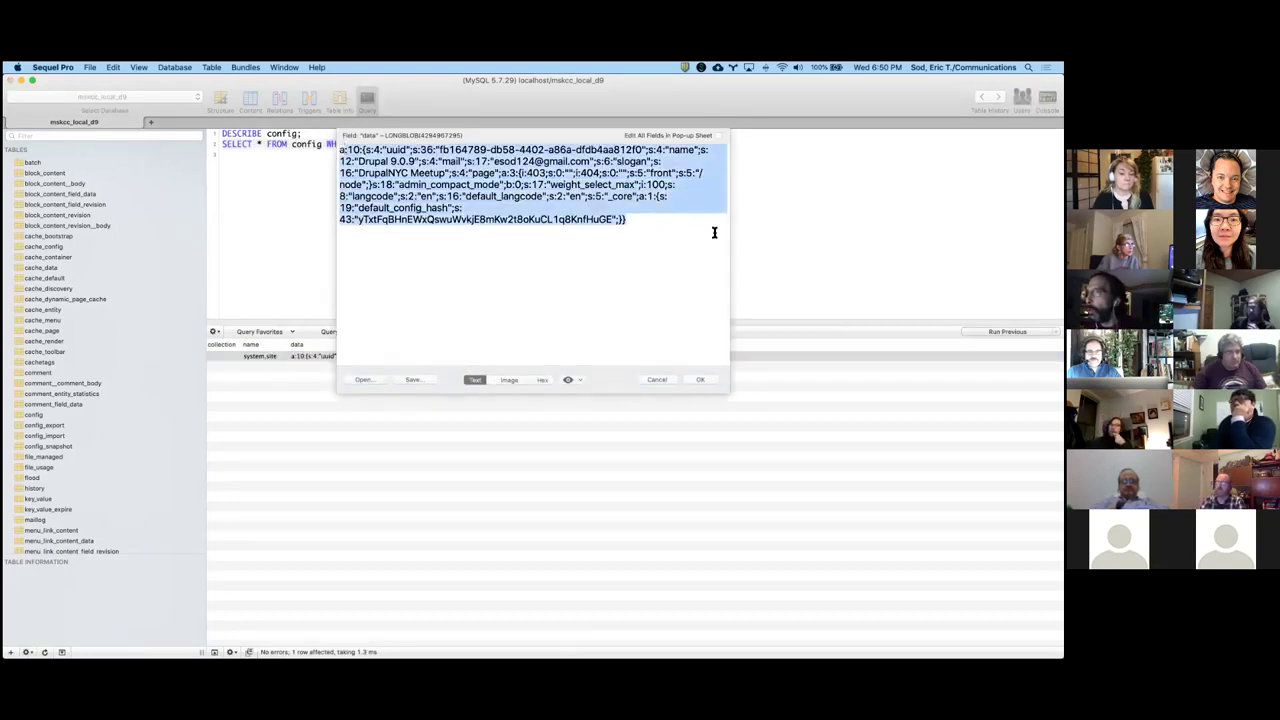
click(612, 167)
double_click(625, 162)
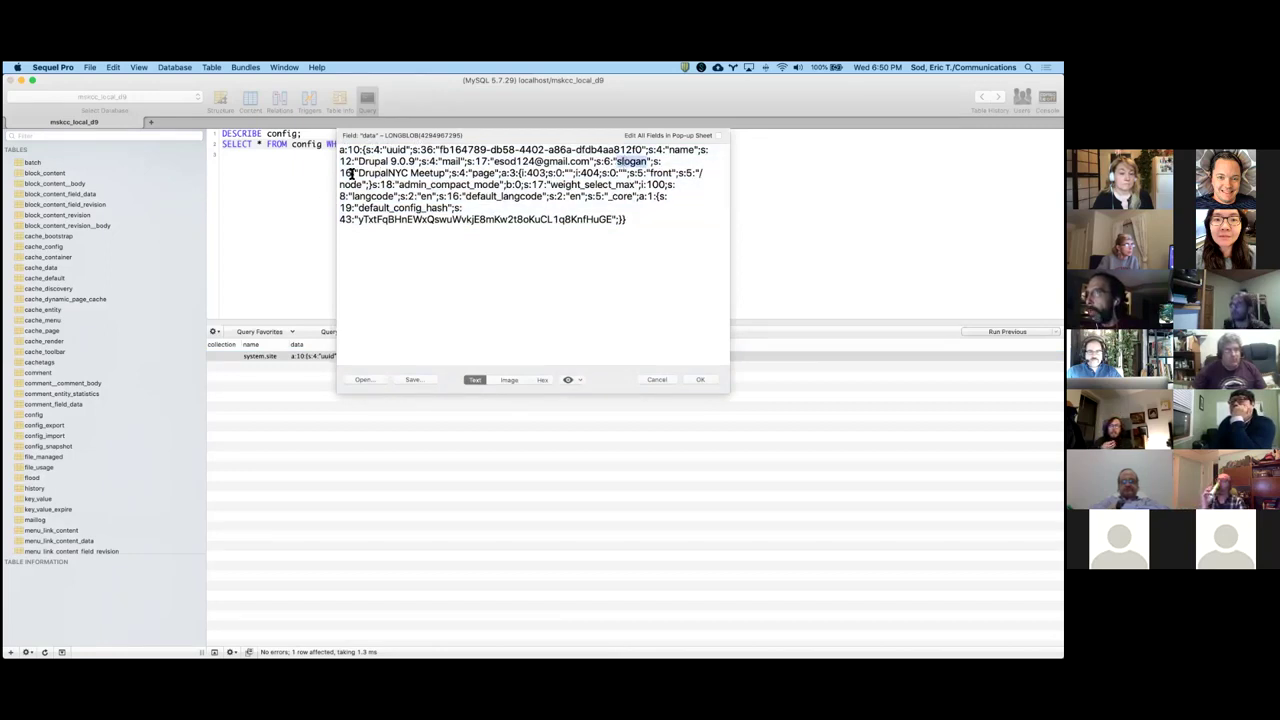
drag(357, 173, 447, 173)
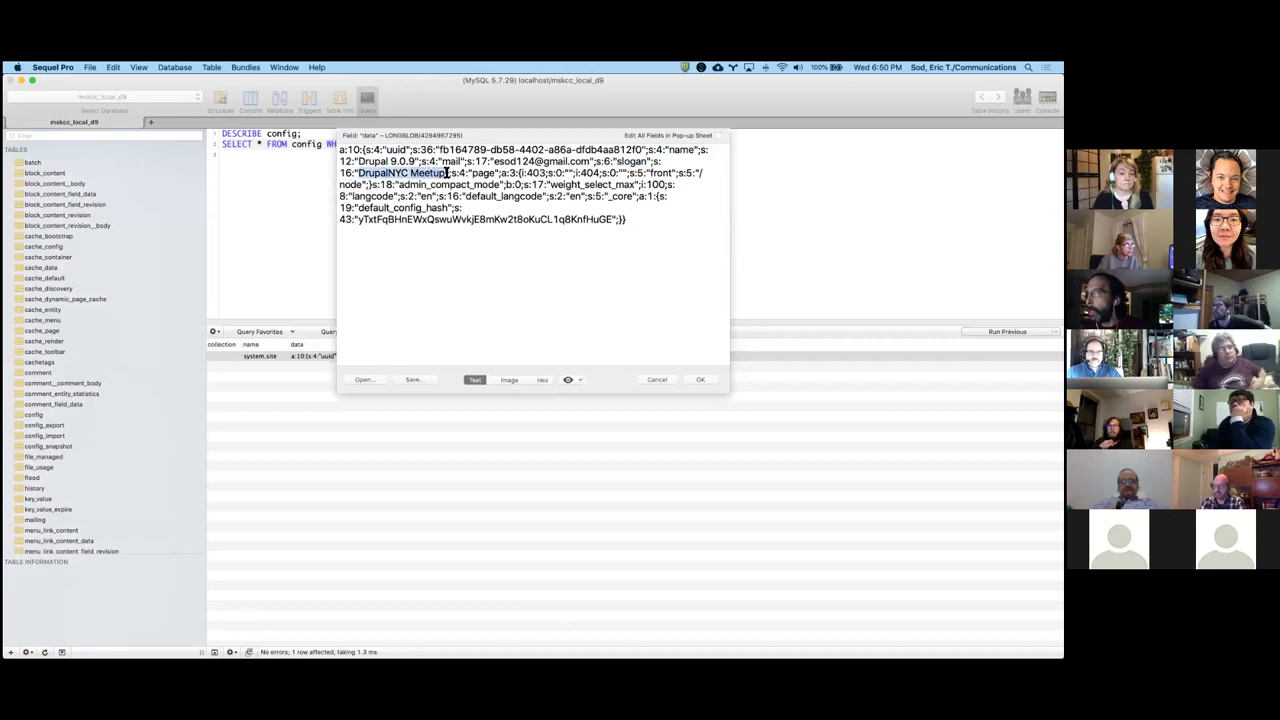
click(656, 380)
Step: Switch to Chrome and check the Slogan field in the ericsod.com Basic site settings, leaving it empty
key(super+Tab)
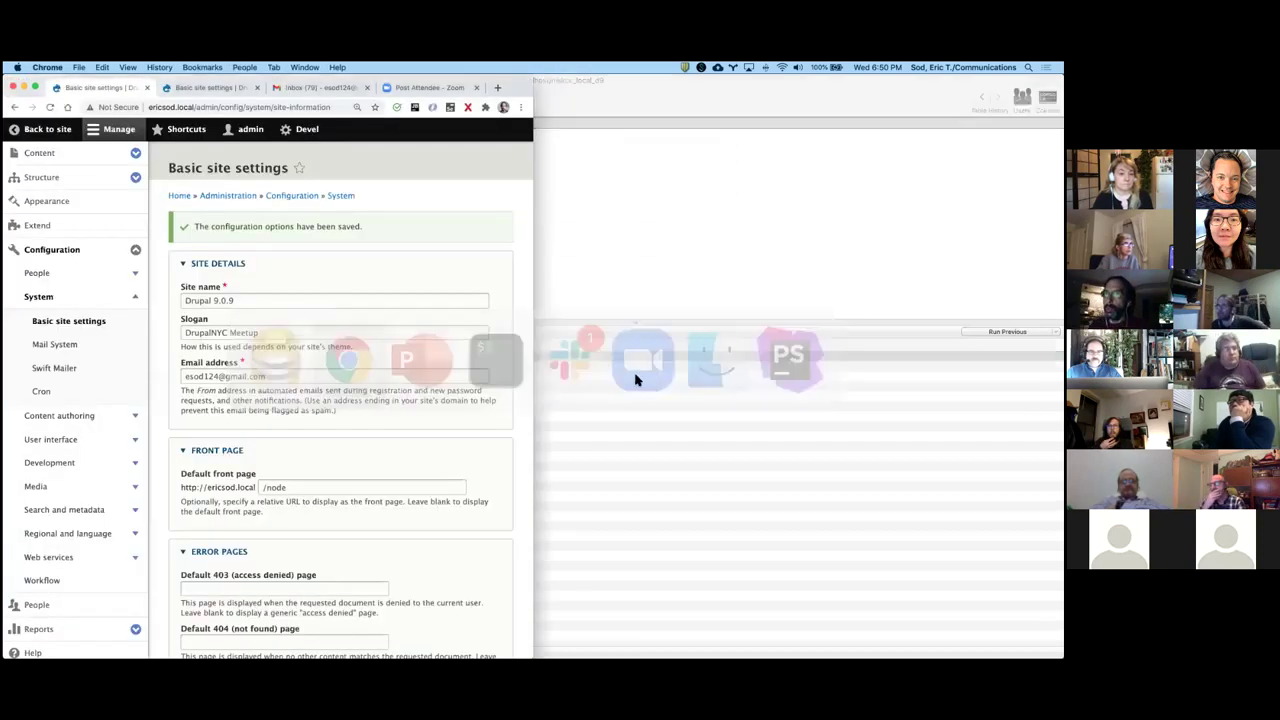
click(204, 88)
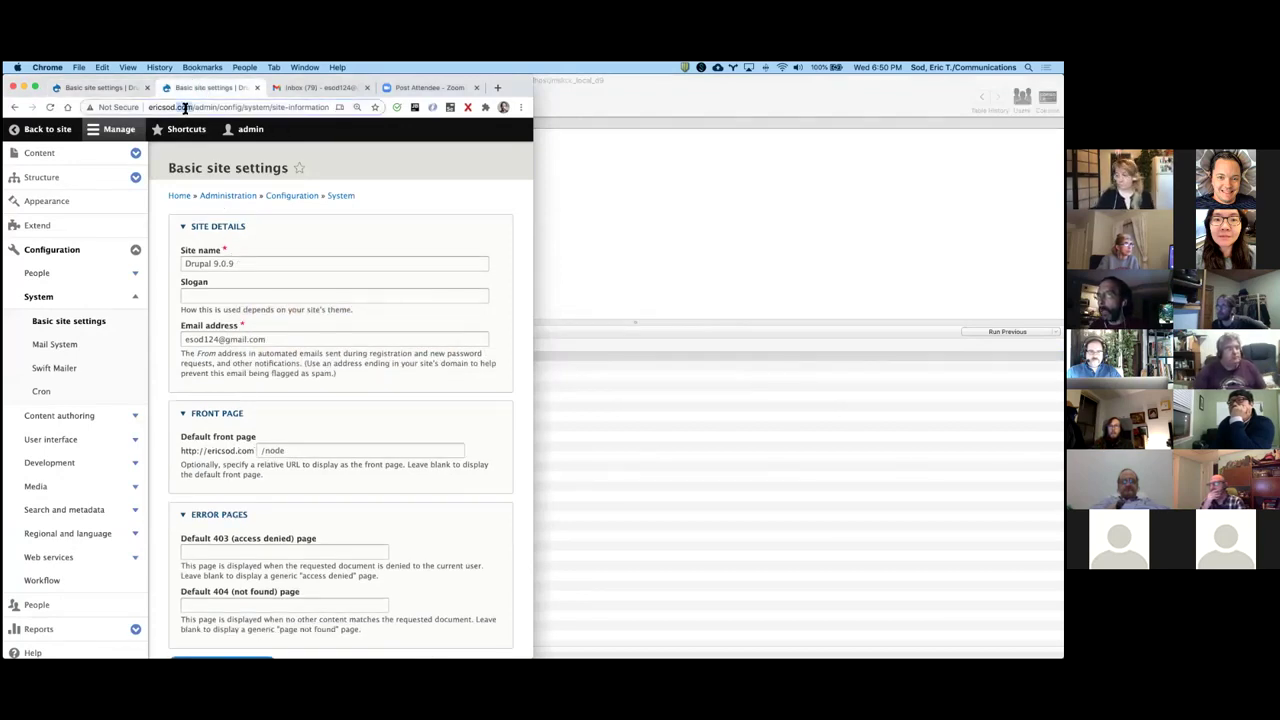
click(193, 295)
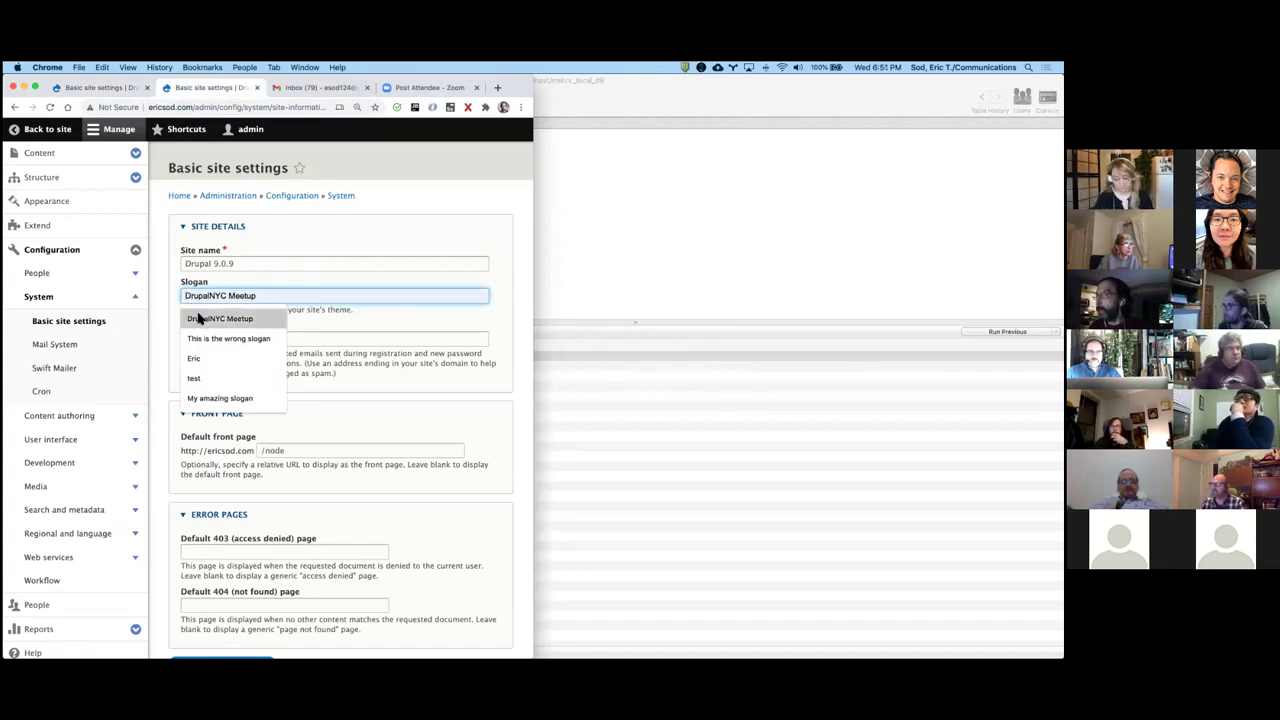
click(392, 188)
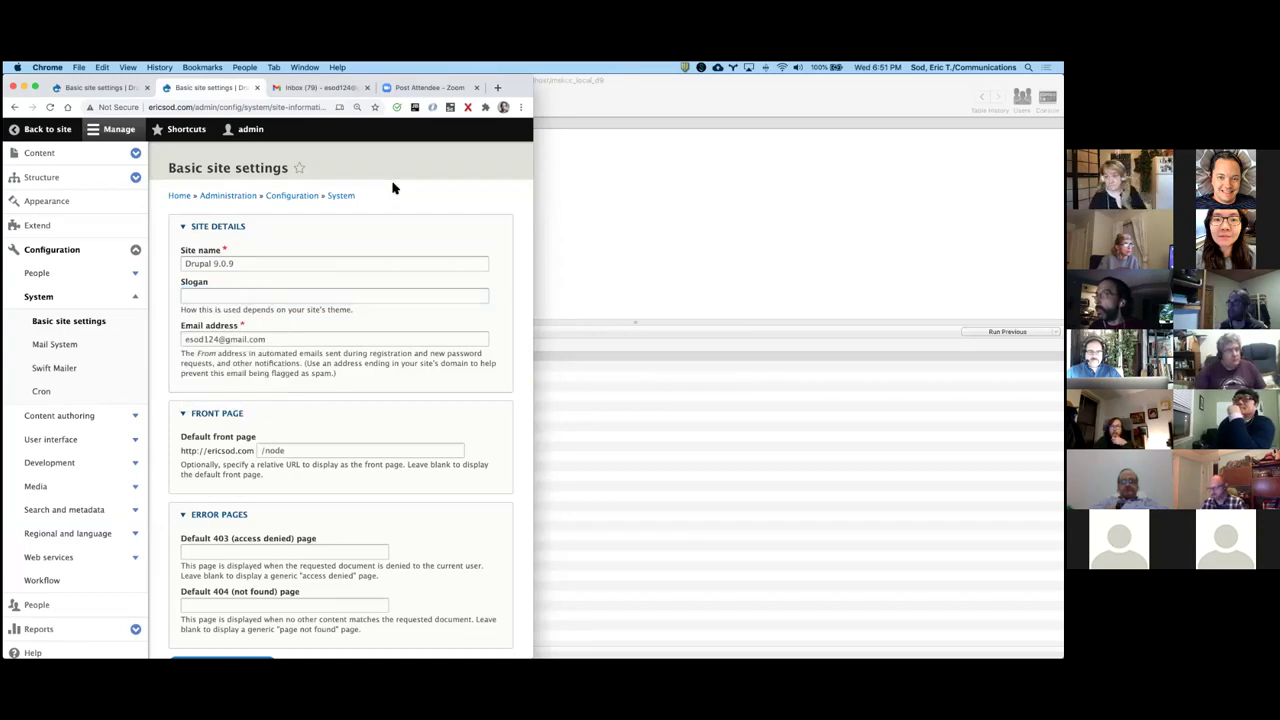
Step: Switch to the PowerPoint slide show and review the drush export notes on the "Example configuration change" slide
key(super+Tab)
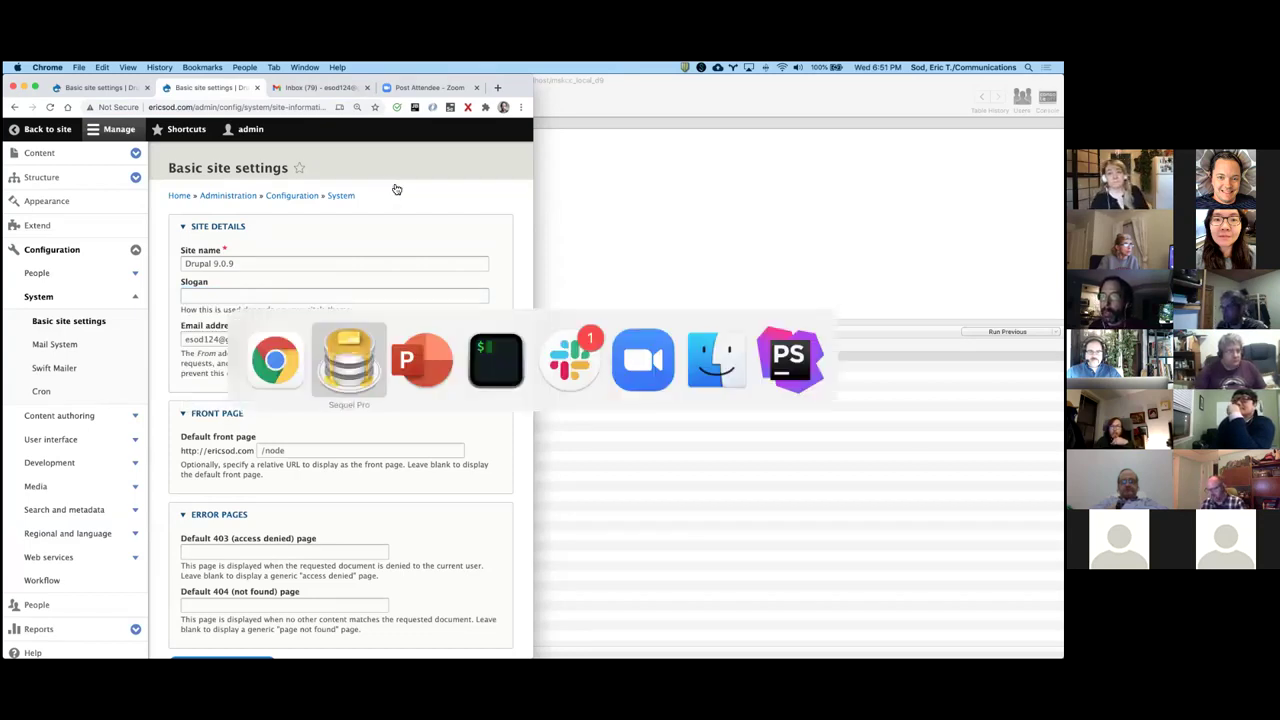
key(super+Tab)
key(super+Tab)
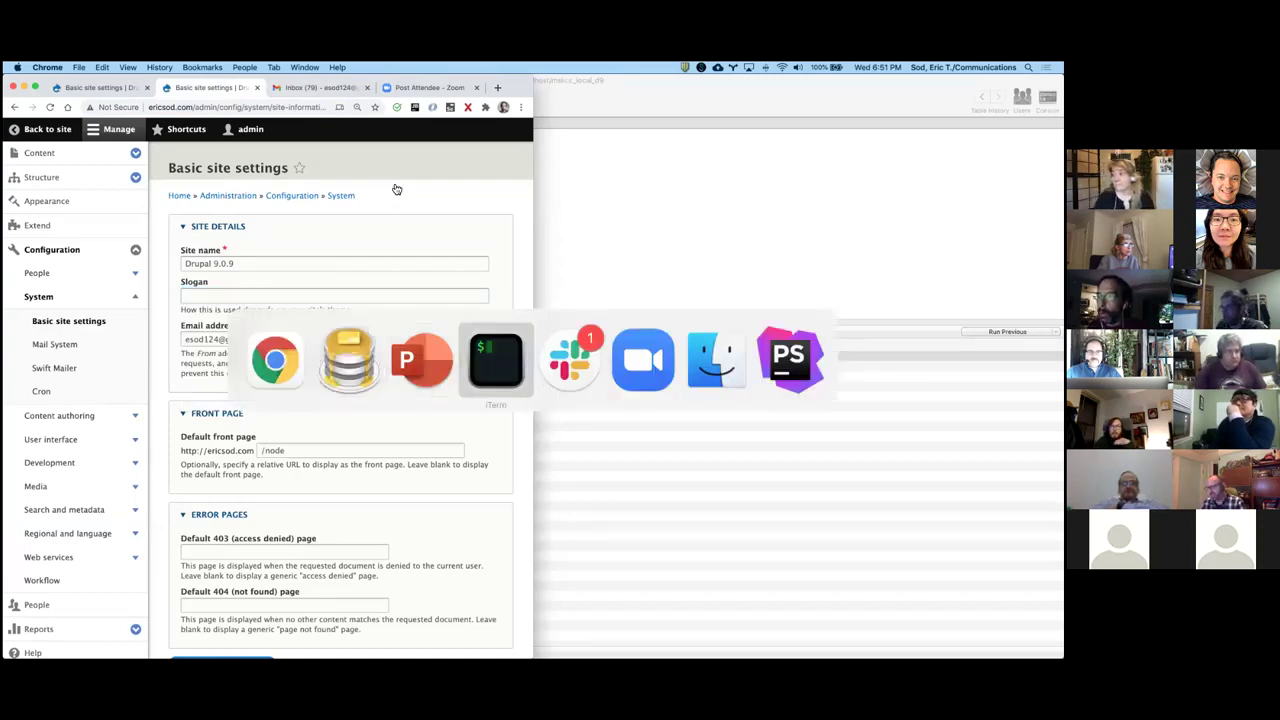
key(super+shift+Tab)
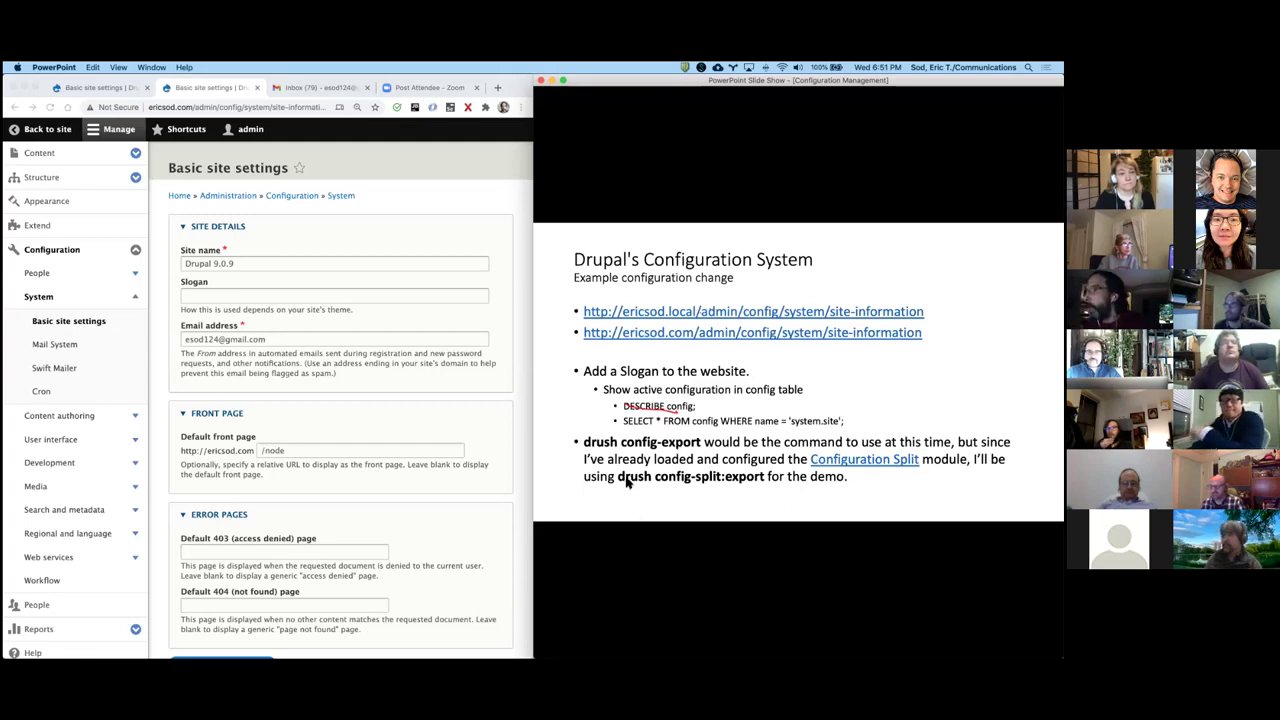
key(Right)
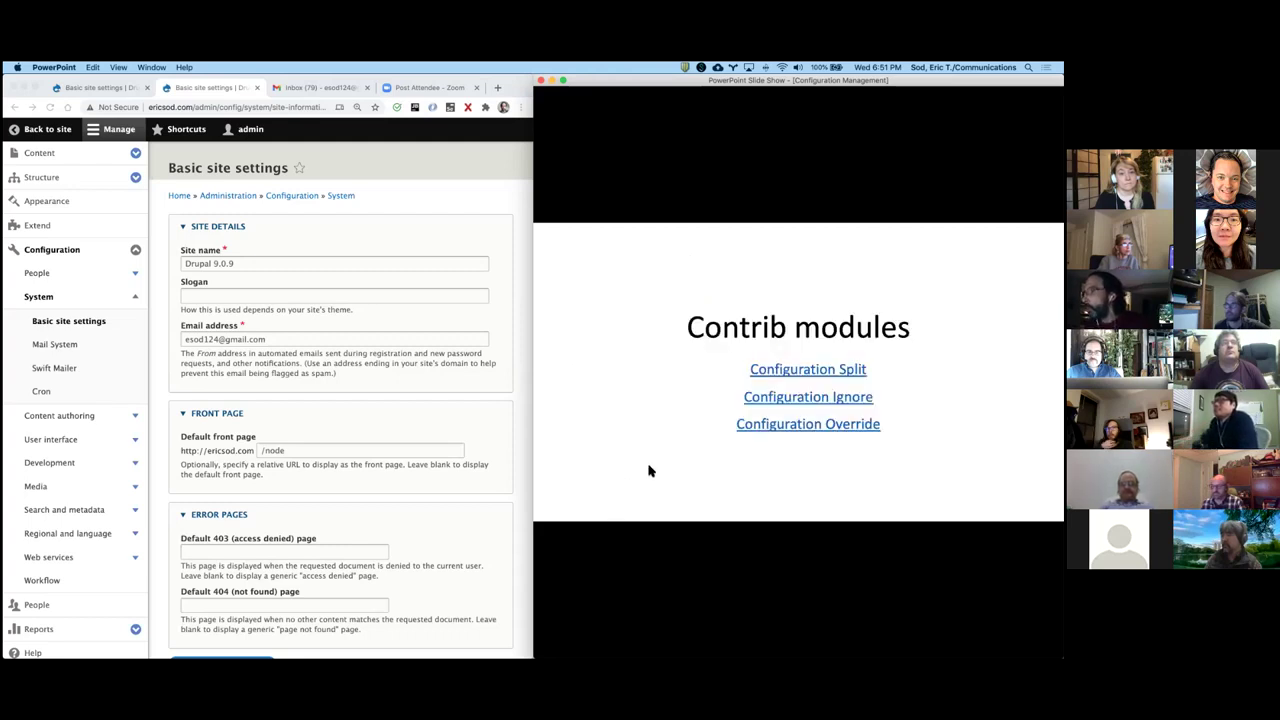
key(Left)
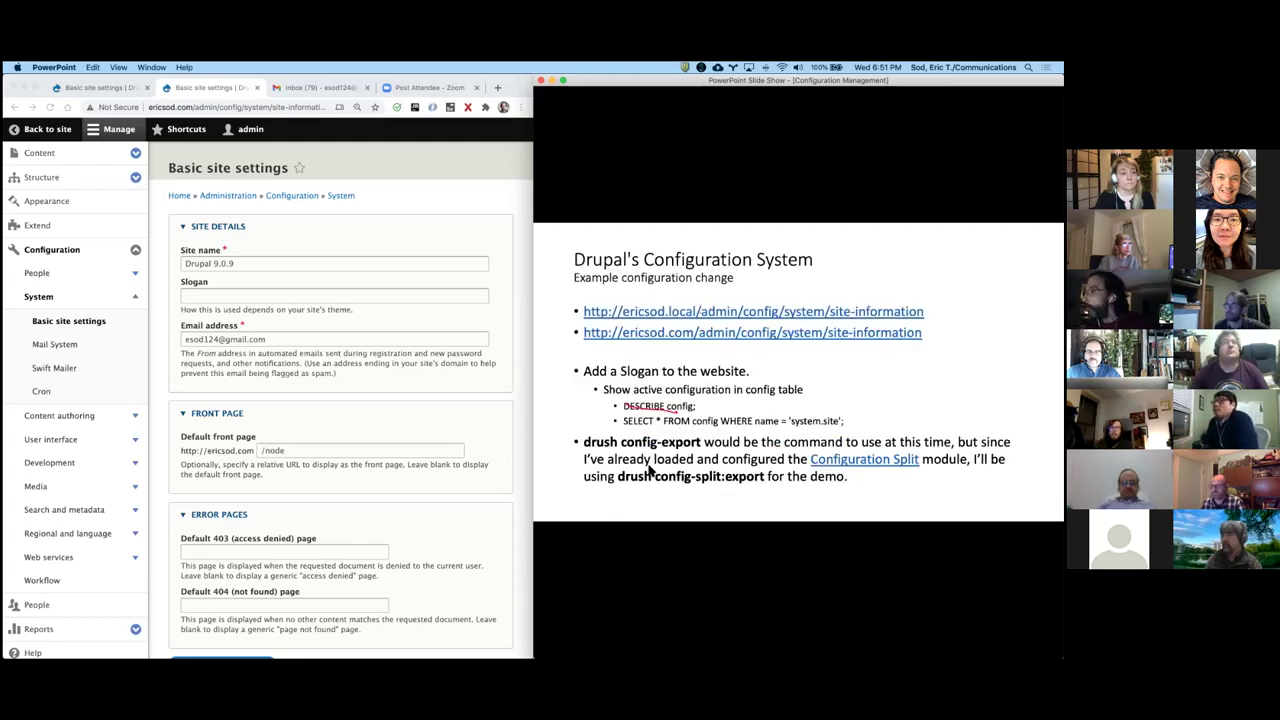
Step: Switch to iTerm, quit vi on sites/default/settings.php and resize the terminal to the lower-left quarter of the desktop
key(super+Tab)
key(super+Tab)
key(super+Tab)
text(:q)
key(Return)
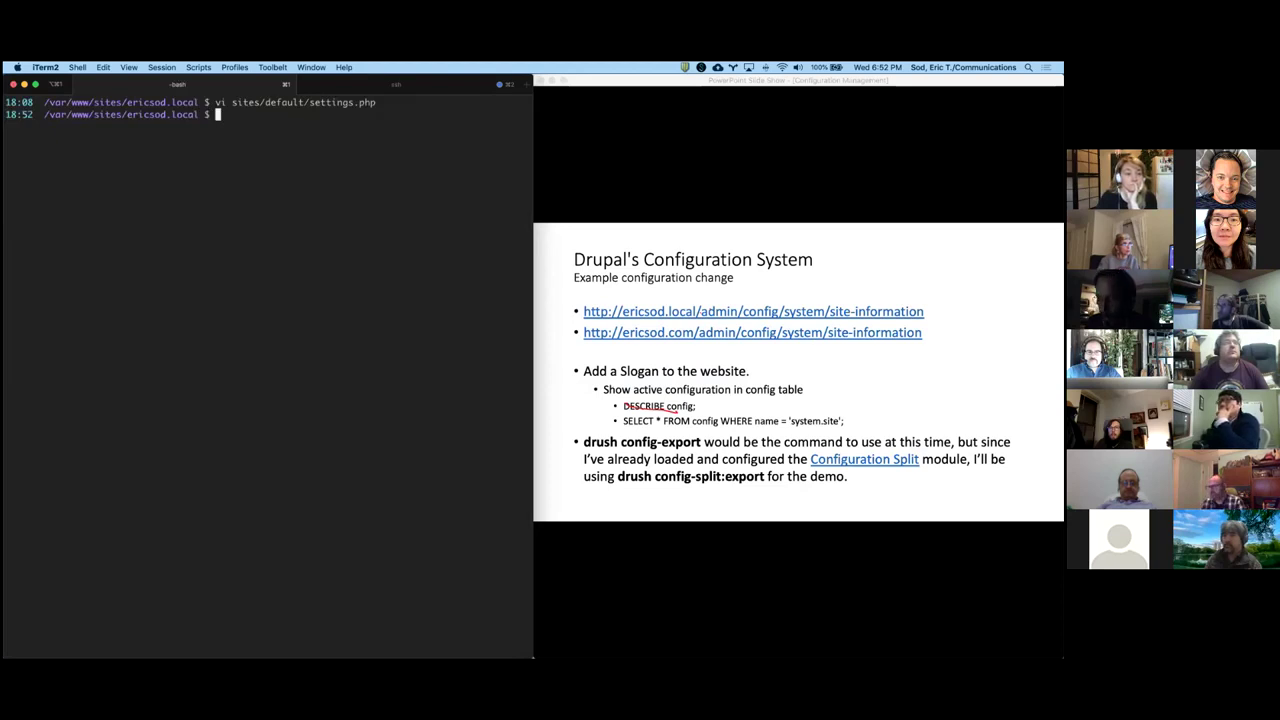
key(ctrl+alt+Up)
key(ctrl+alt+Down)
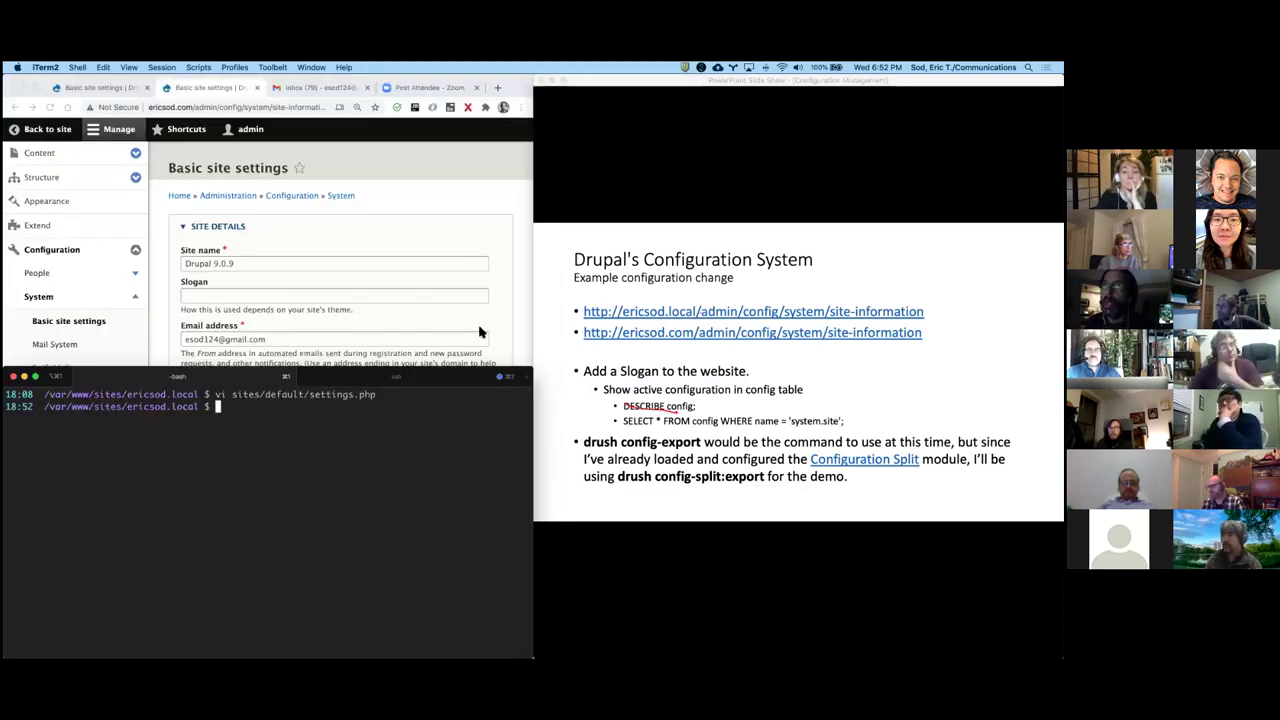
Step: Bring up the ericsod.local Basic site settings in Chrome behind the terminal and return to iTerm
click(119, 88)
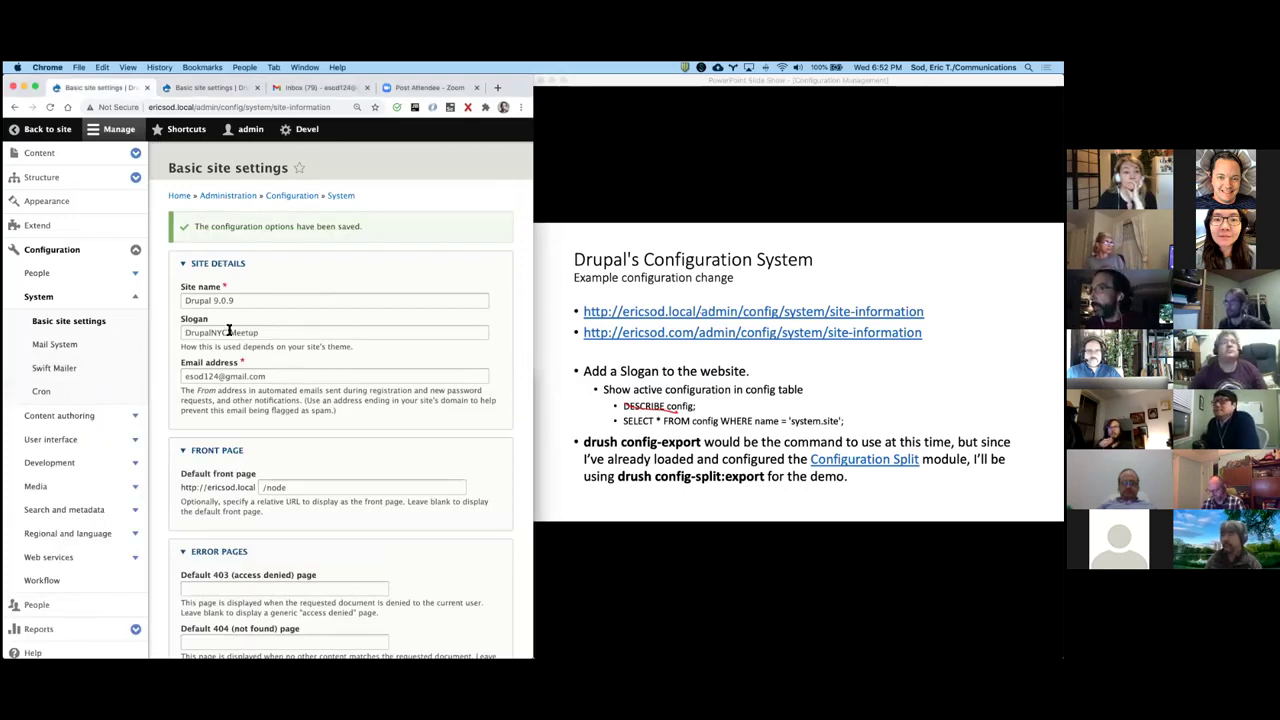
key(super+Tab)
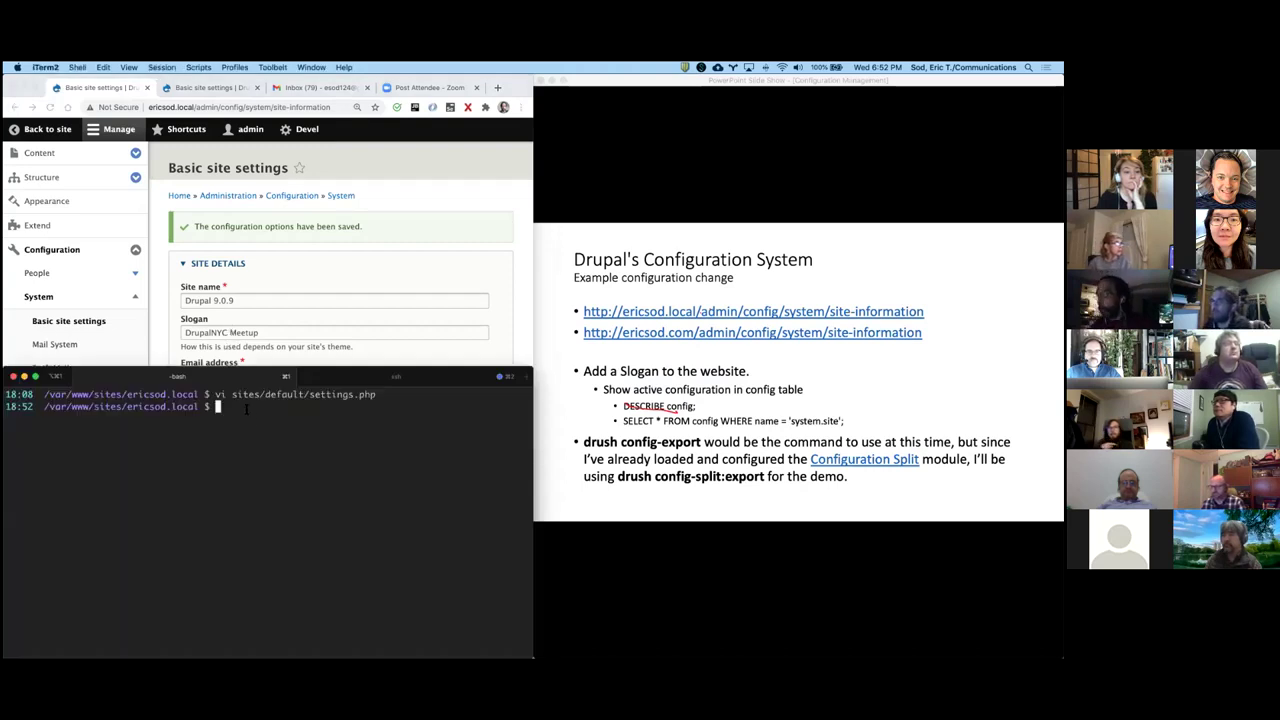
Step: Export the local configuration with drush -y config-split:export, then go to the config directory and review the changes with git diff
text(drush -y config-split:export)
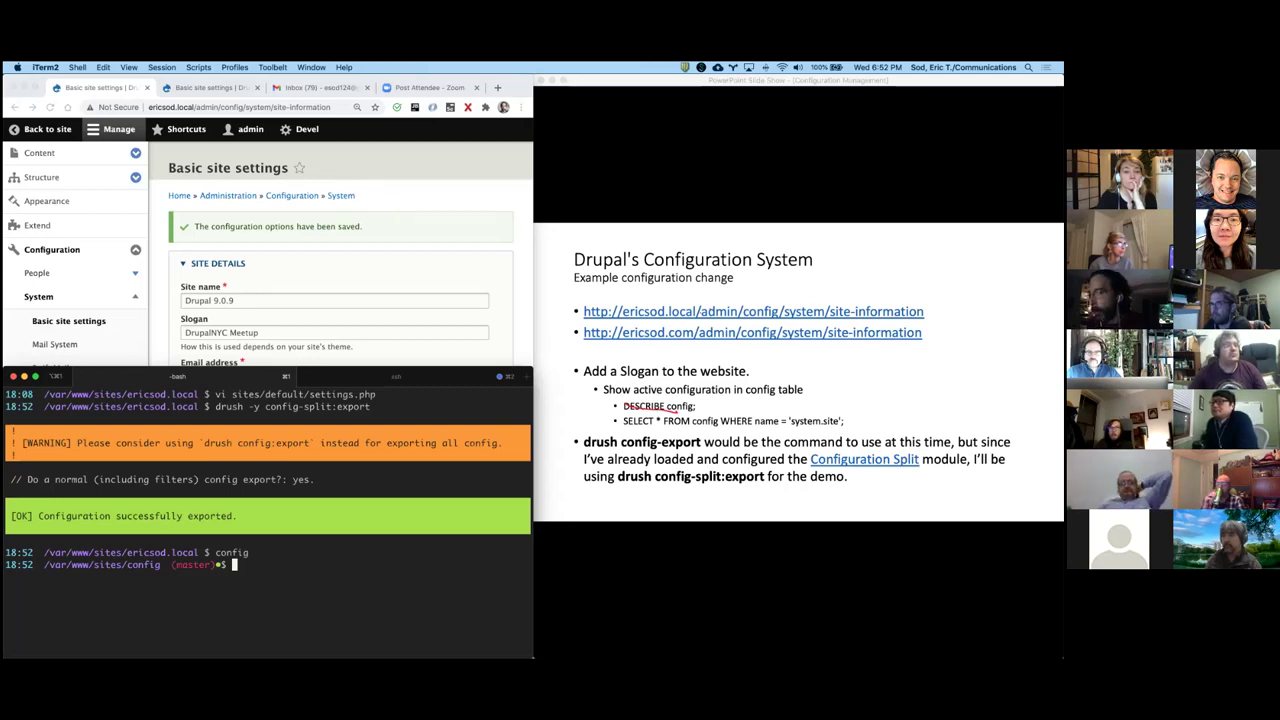
text(gi)
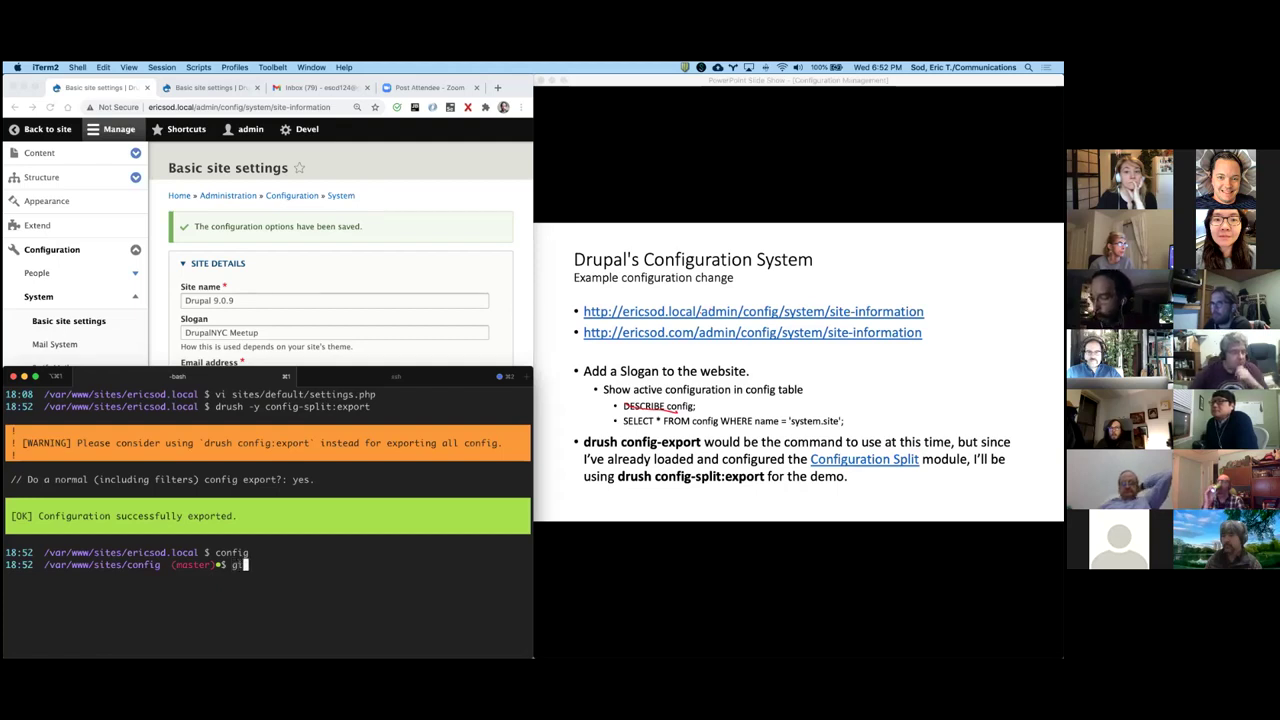
text(t diff)
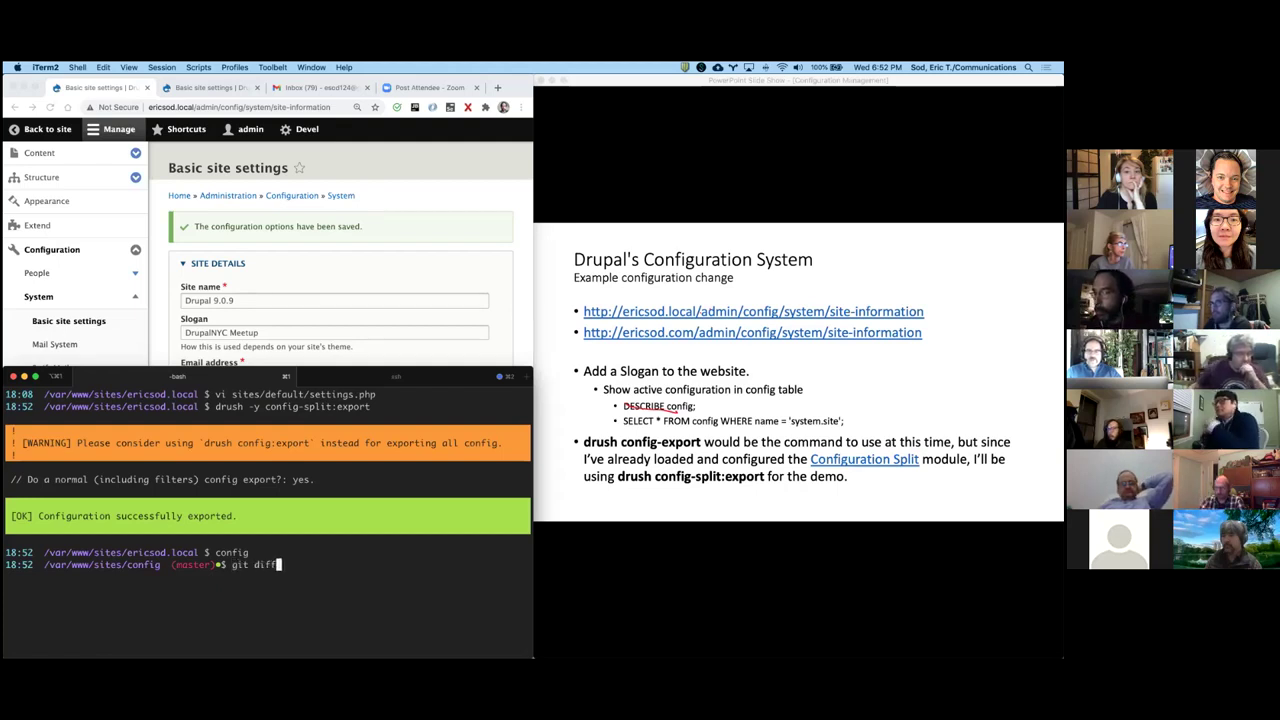
key(Return)
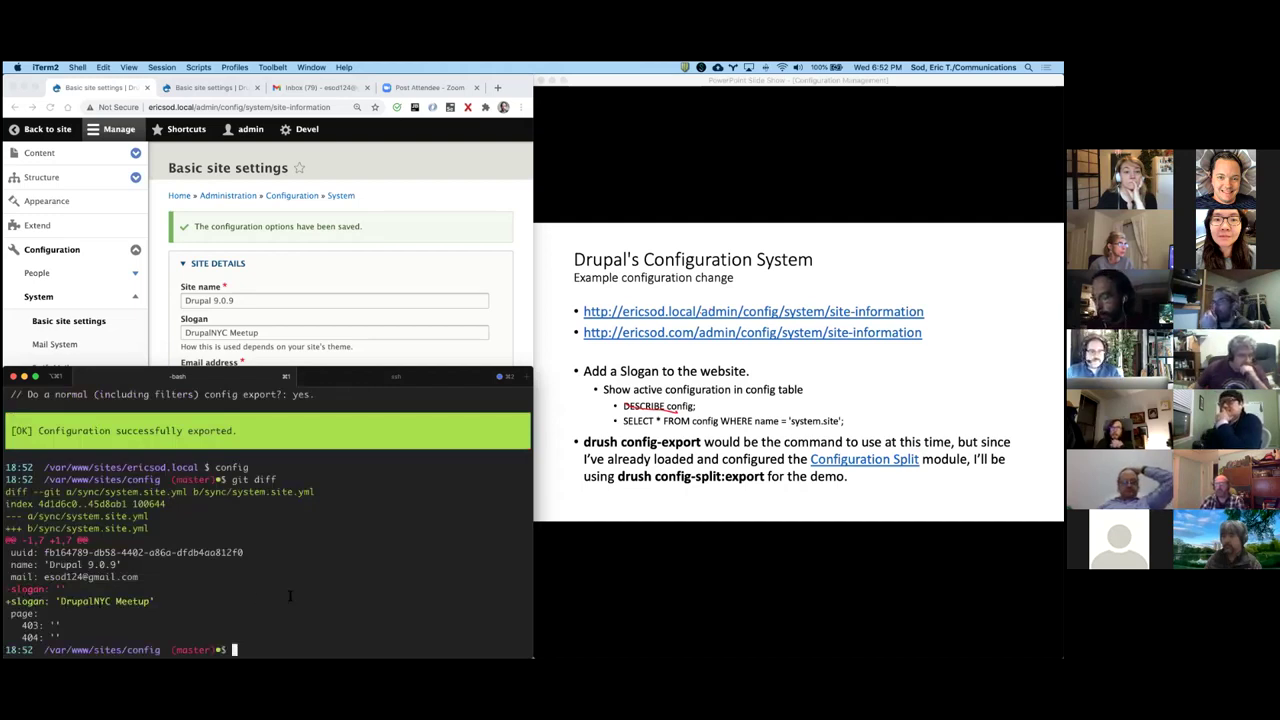
Step: Commit all changes in the config repository with the message 'update' and push them to origin master
text(git add )
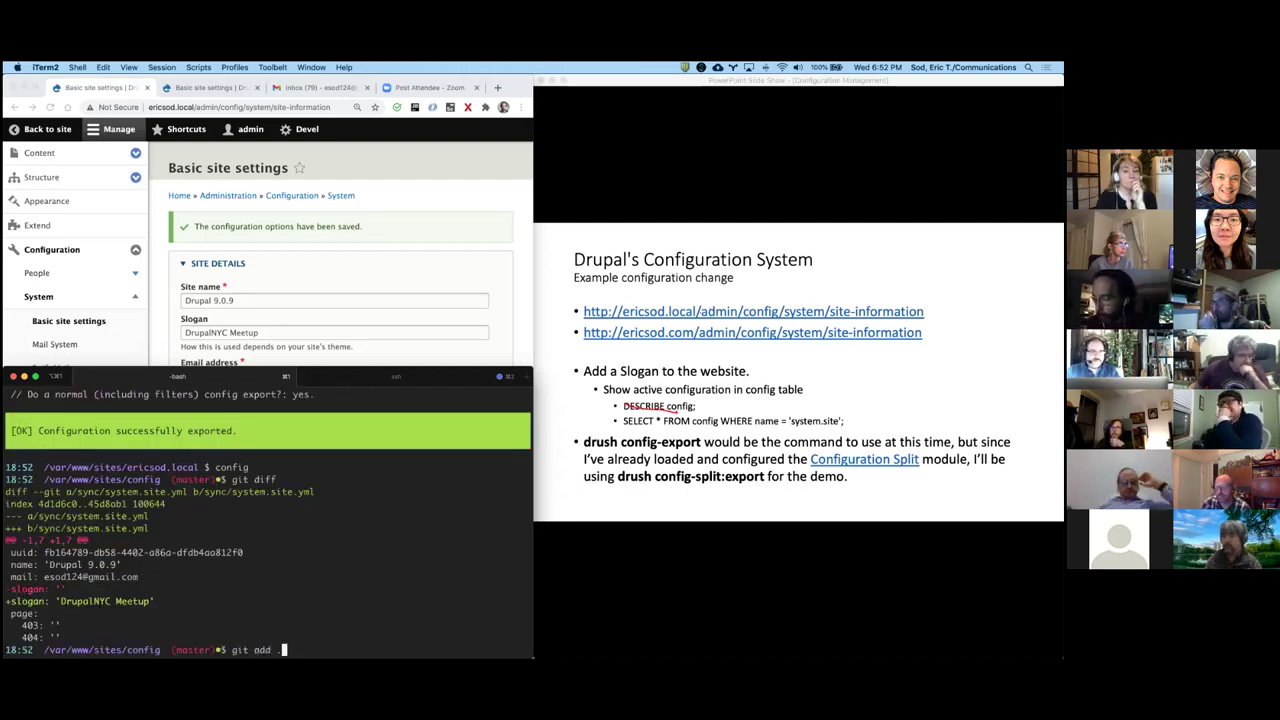
text(.)
key(Return)
text(git com)
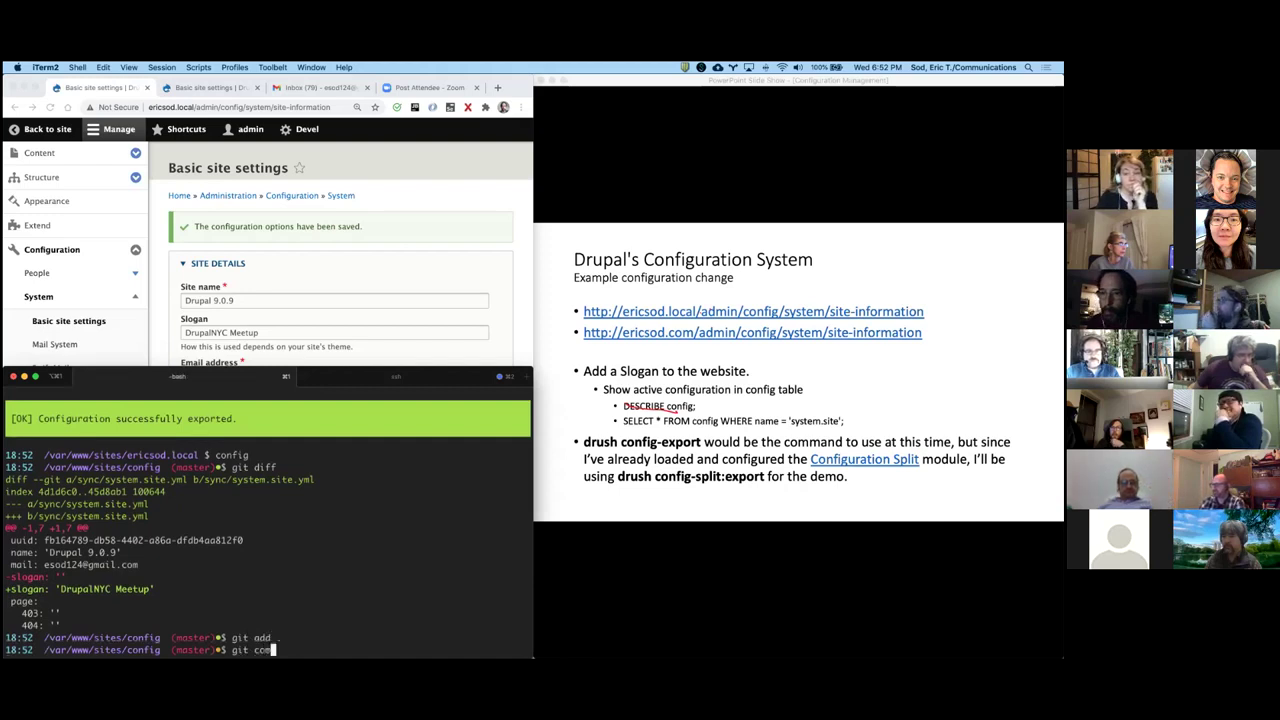
text(mit -m 'update')
key(Return)
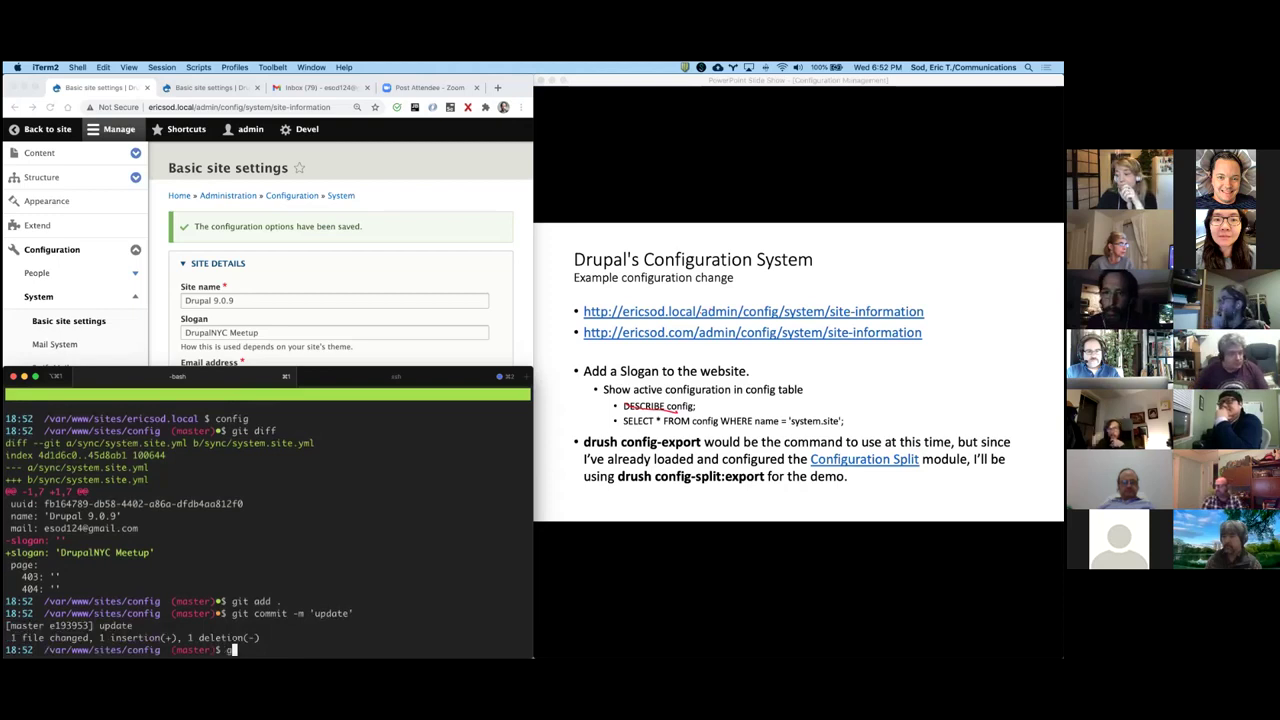
text(git push origin master)
key(Return)
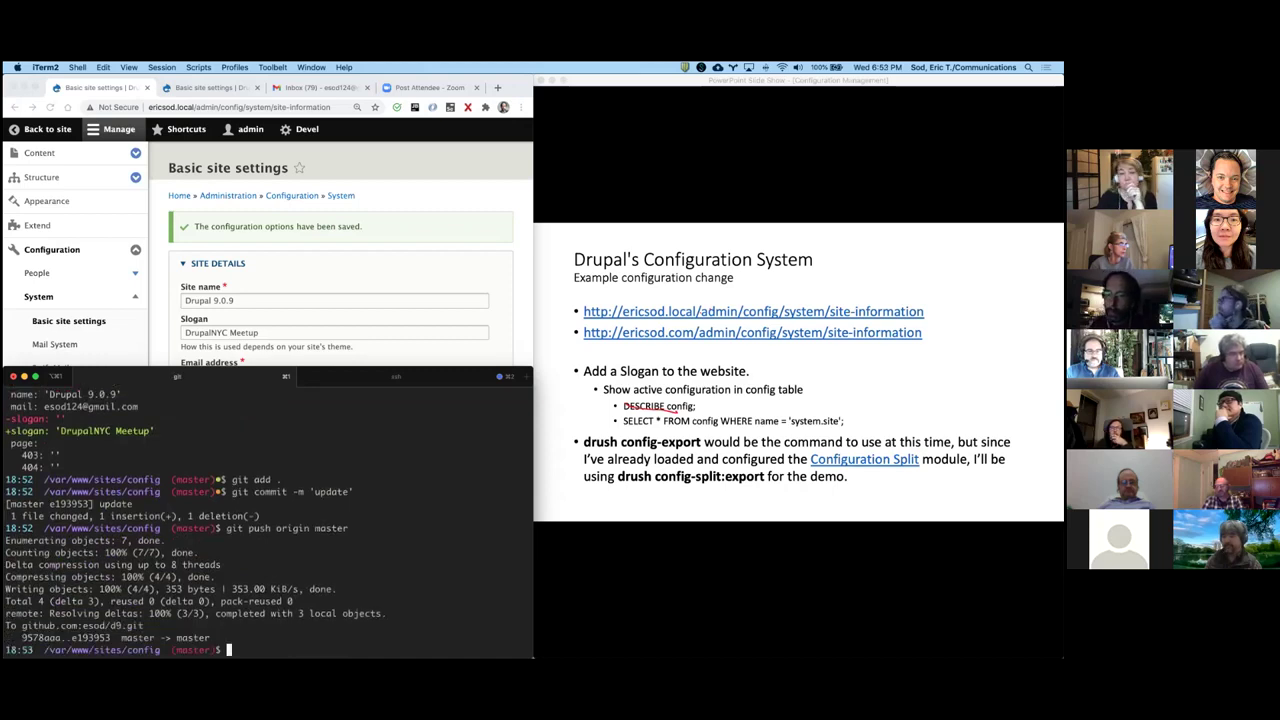
Step: Resize the terminal to fill the left half of the desktop and show the greengeeks ssh session
click(352, 382)
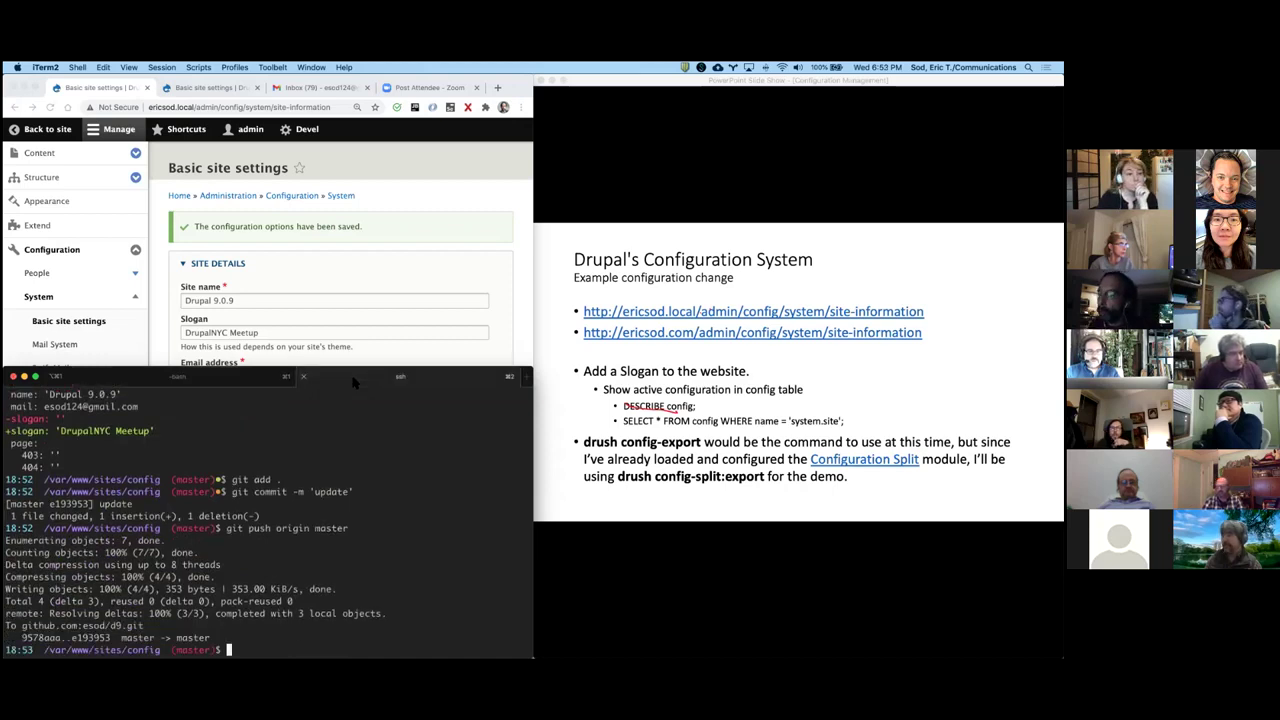
key(ctrl+alt+Left)
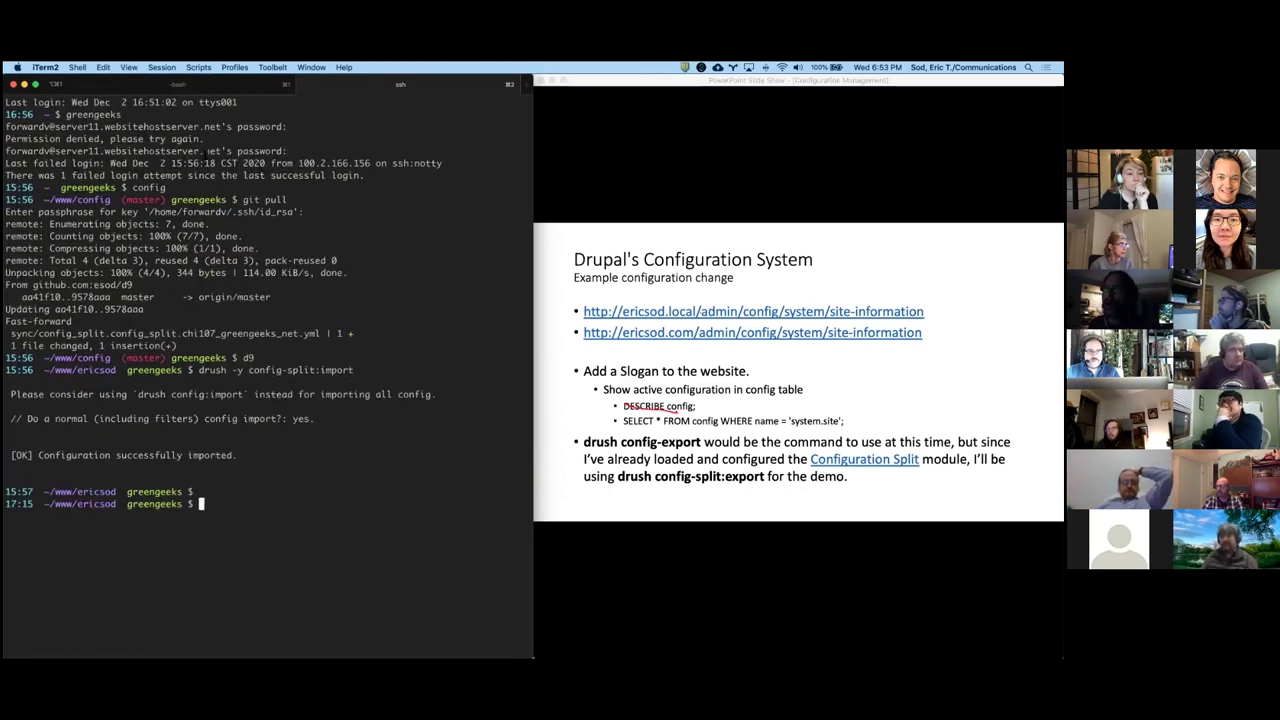
key(super+1)
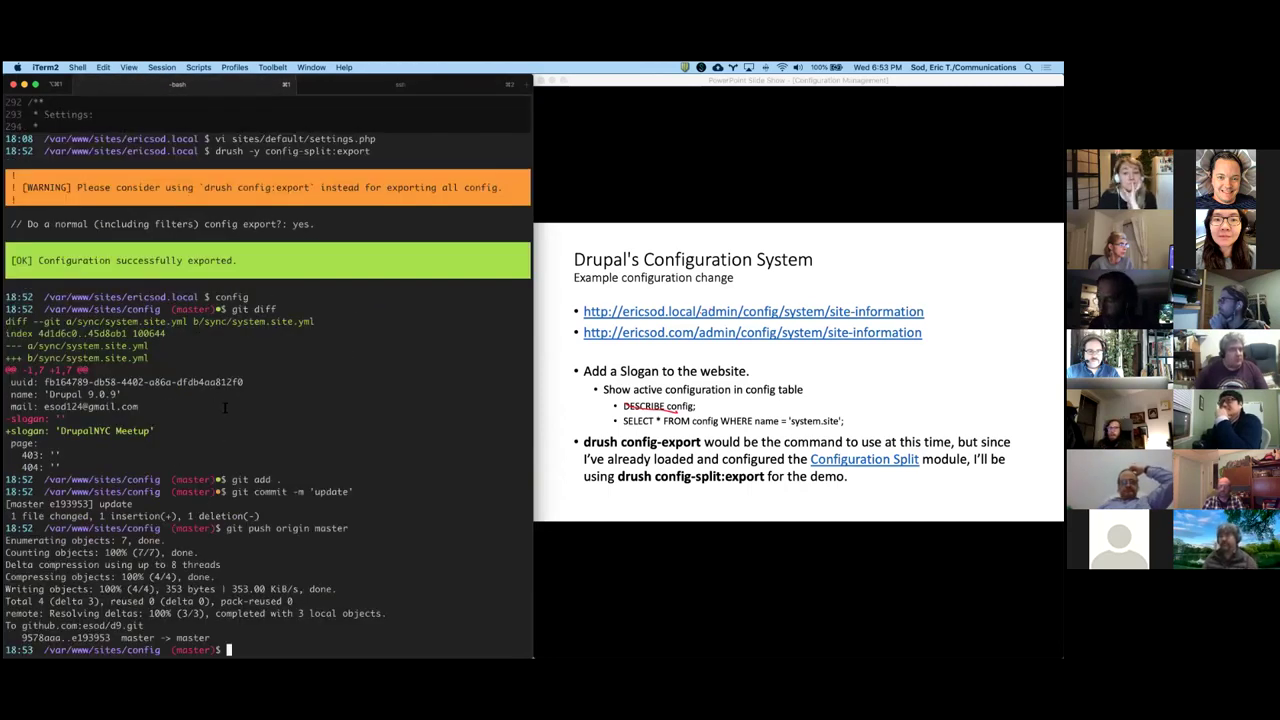
click(349, 88)
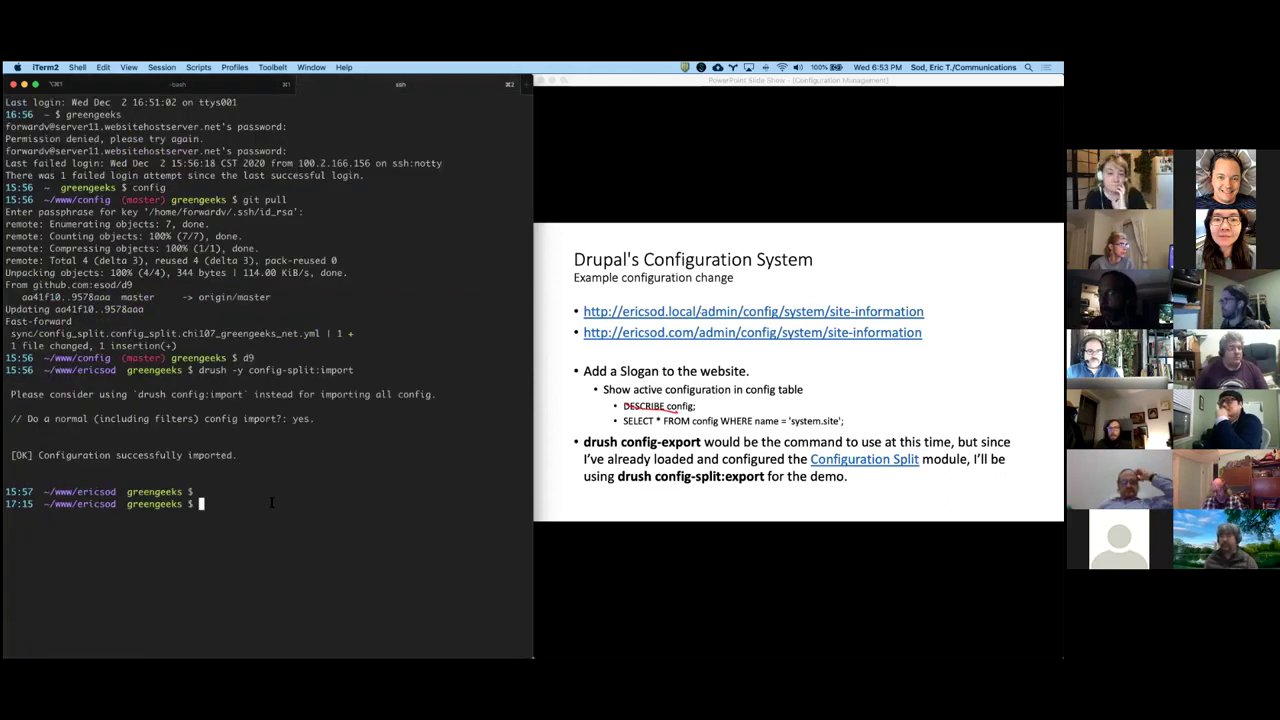
Step: Go to the config directory on the greengeeks server and run git pull, entering the SSH key passphrase, and highlight the sync/system.site.yml line
text(config)
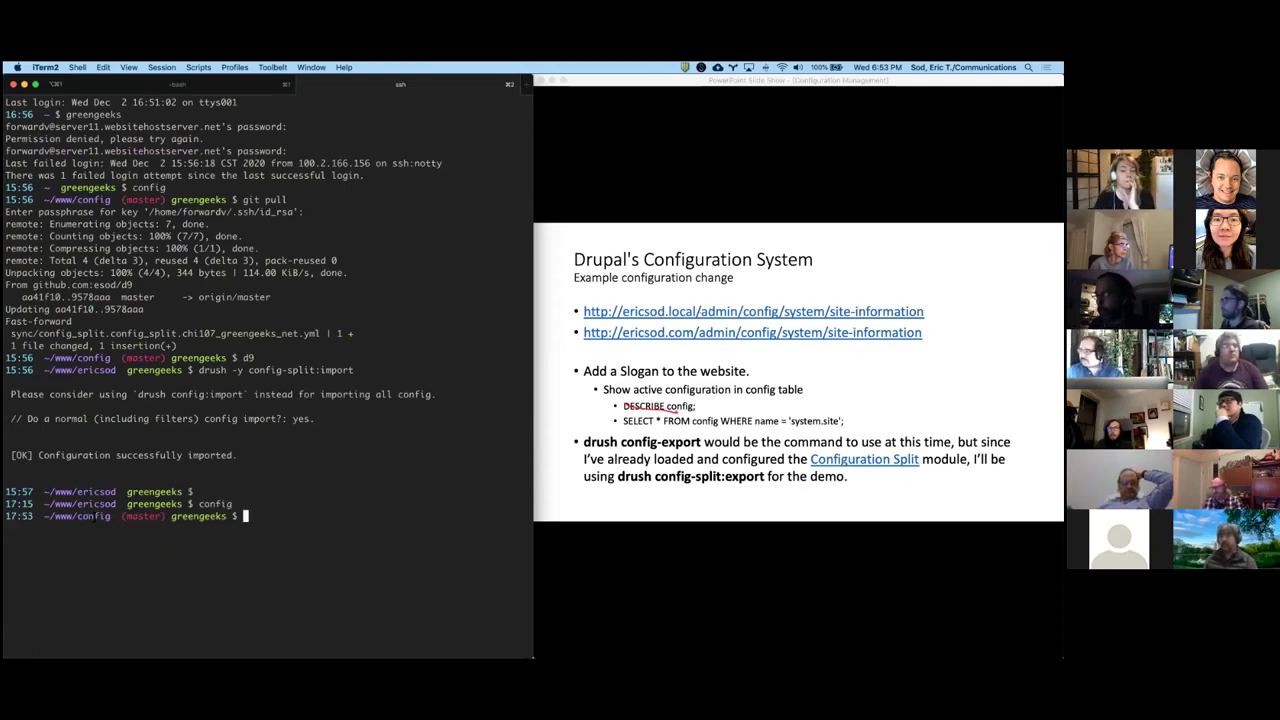
double_click(77, 516)
click(125, 563)
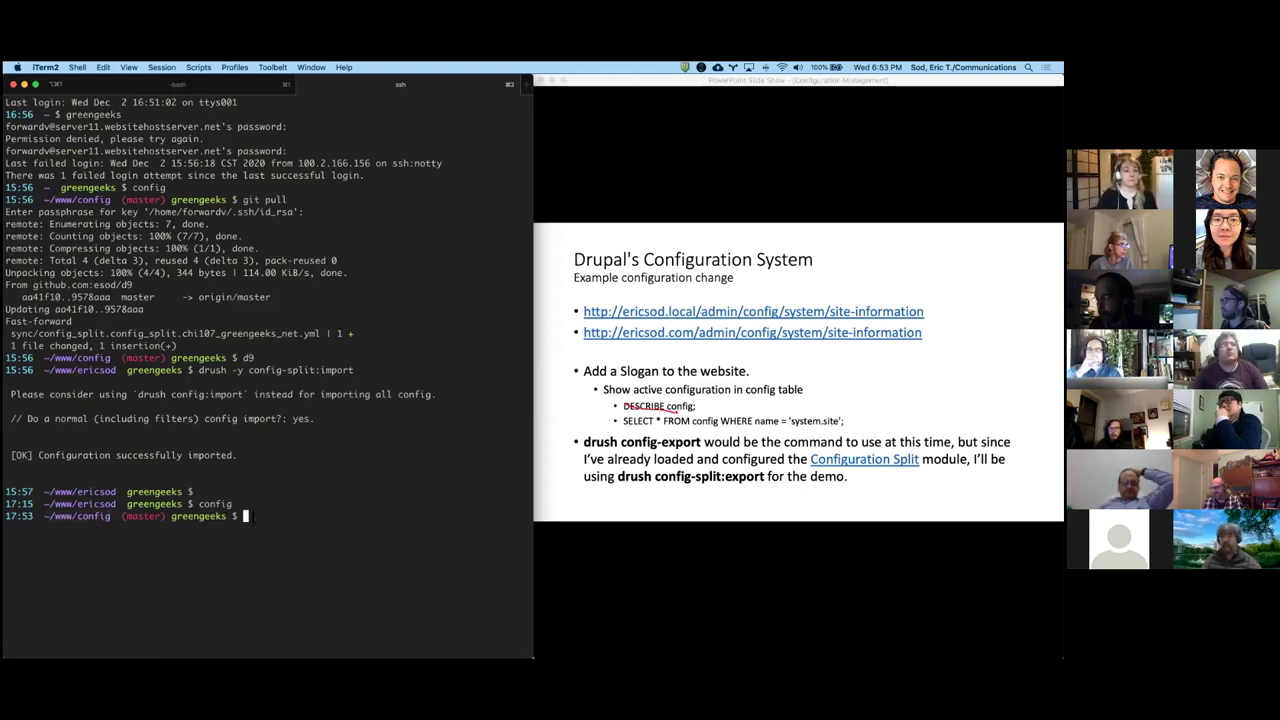
text(git pull)
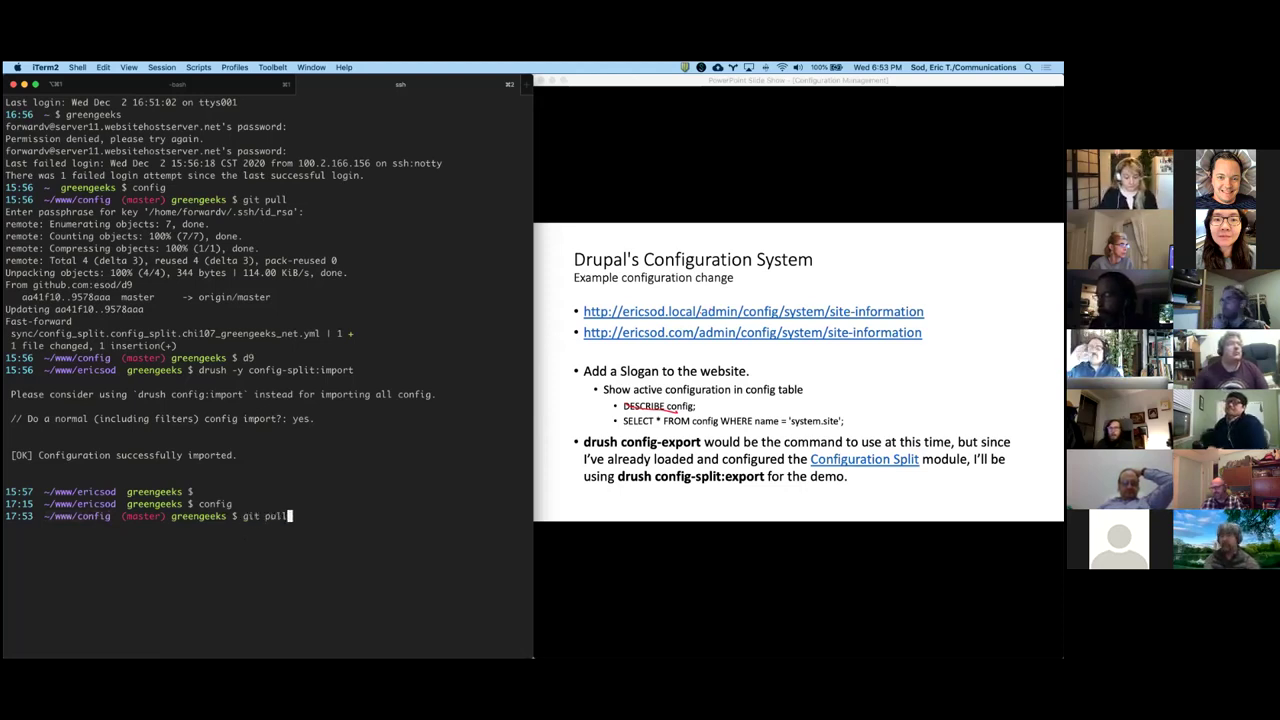
key(Return)
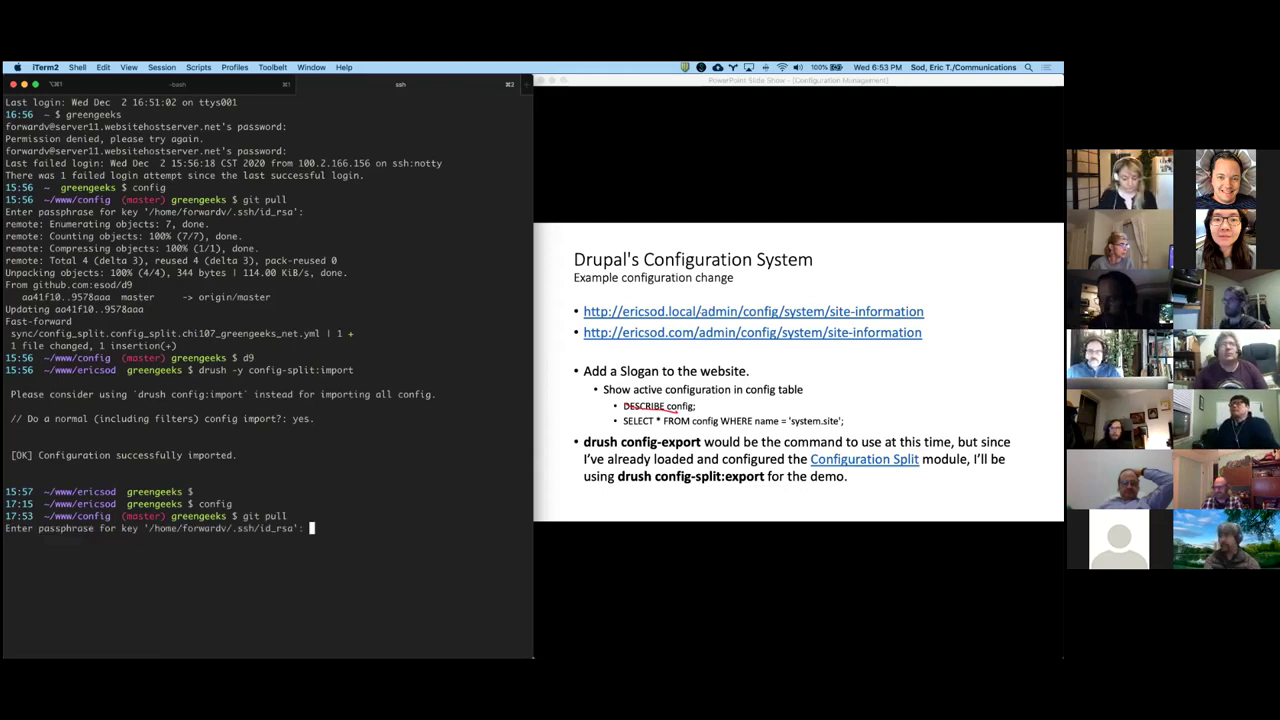
key(Return)
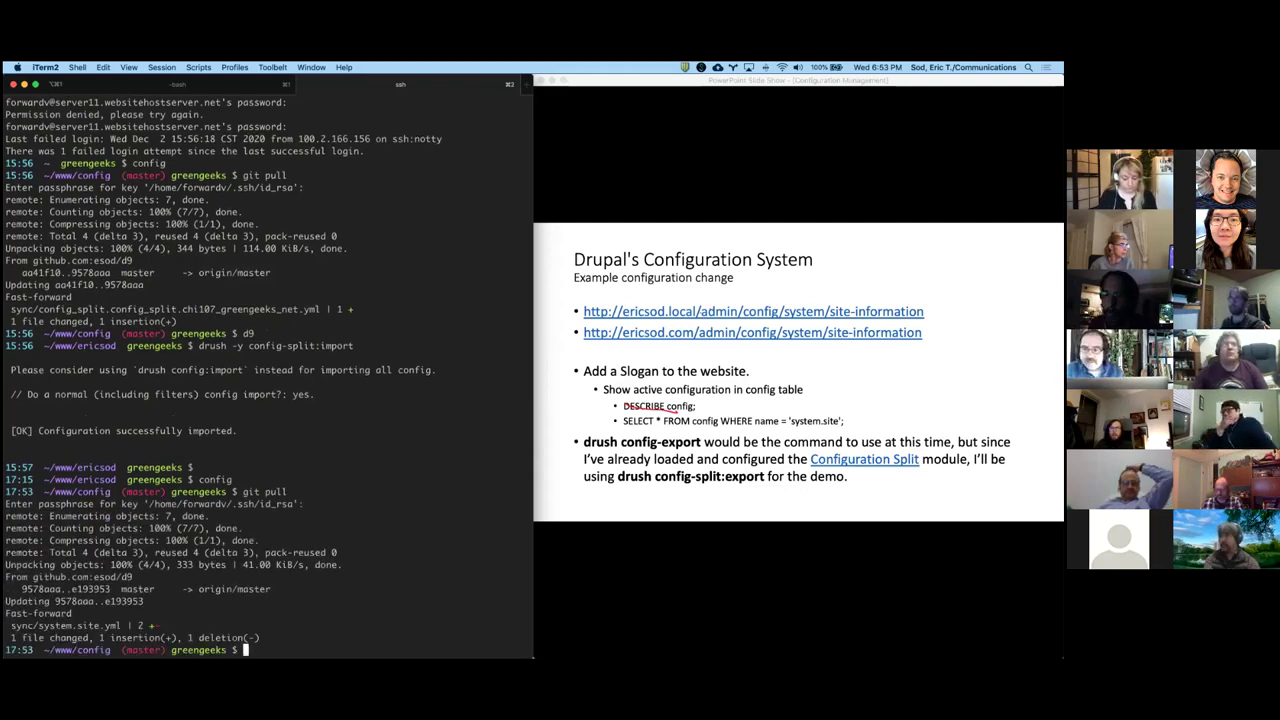
drag(11, 625, 165, 626)
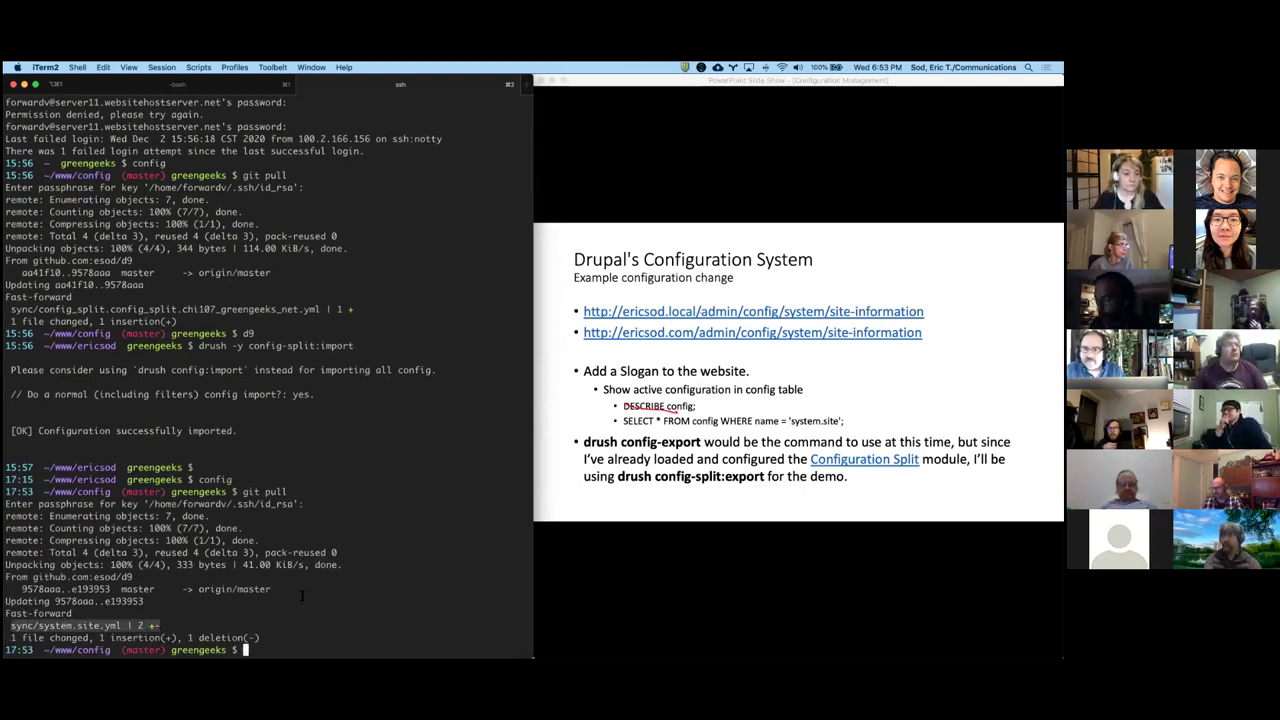
Step: Change to the ericsod site directory with d9 and try to run durhs -y config-split:import
text(d9)
key(Return)
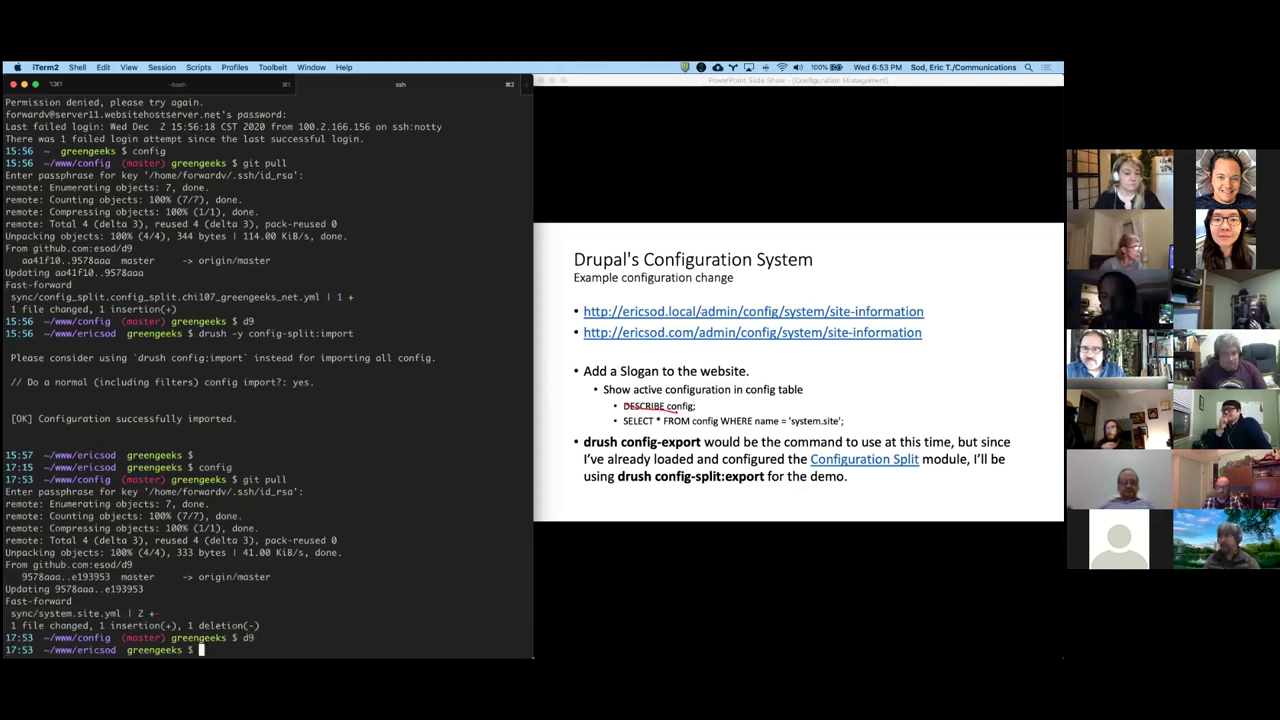
text(durhs -y config-split:import)
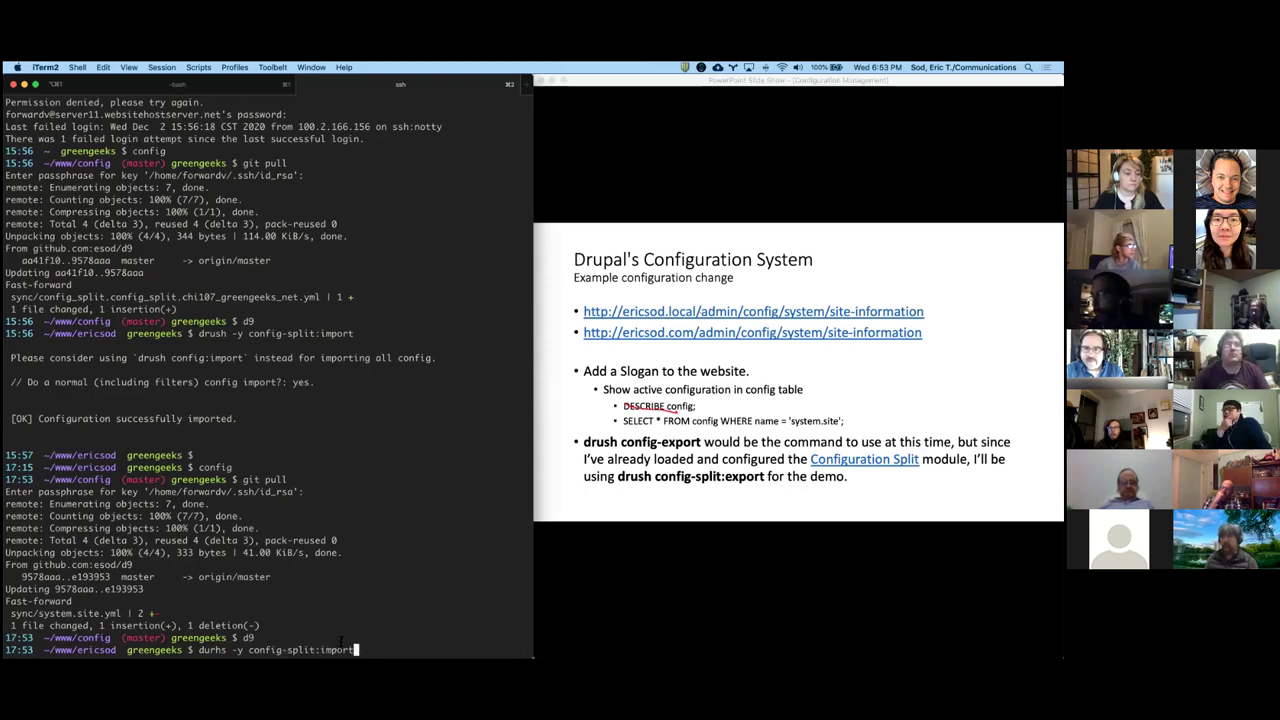
key(Return)
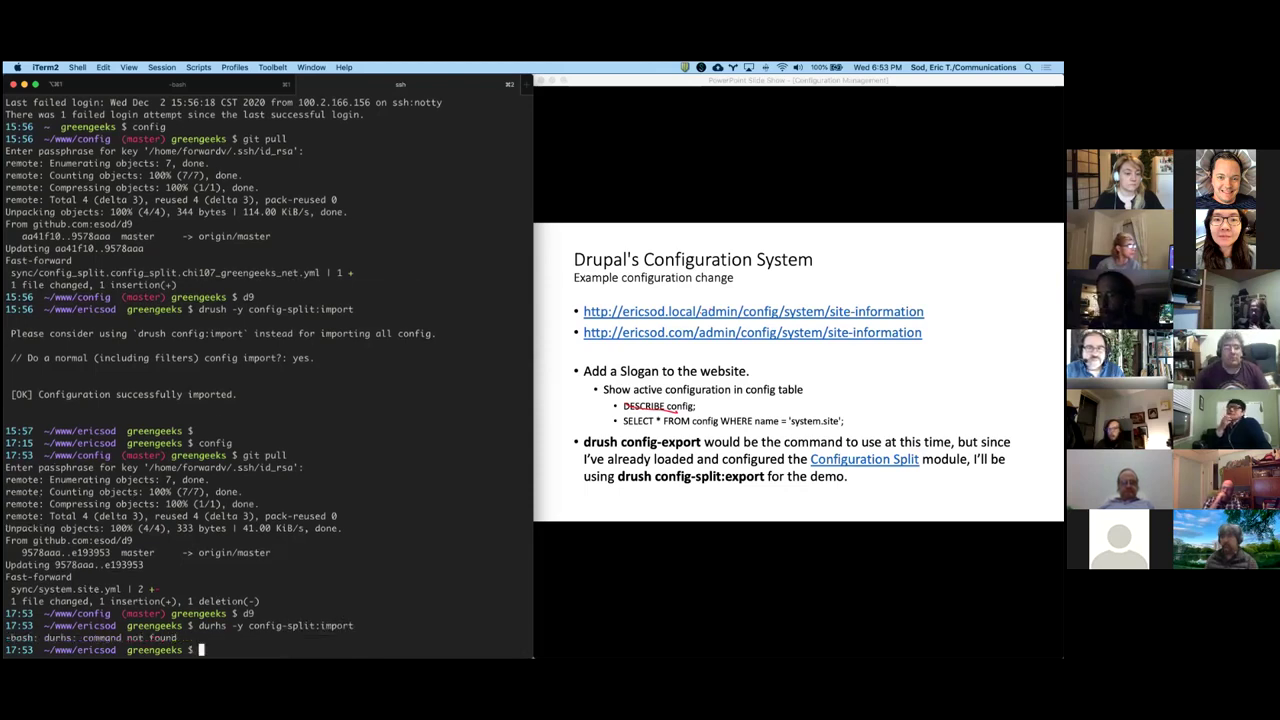
Step: Correct the mistyped command to drush -y config-split:import, run it on the server and highlight its final status line
key(Up)
key(Right)
key(Right)
key(Right)
key(Right)
key(Right)
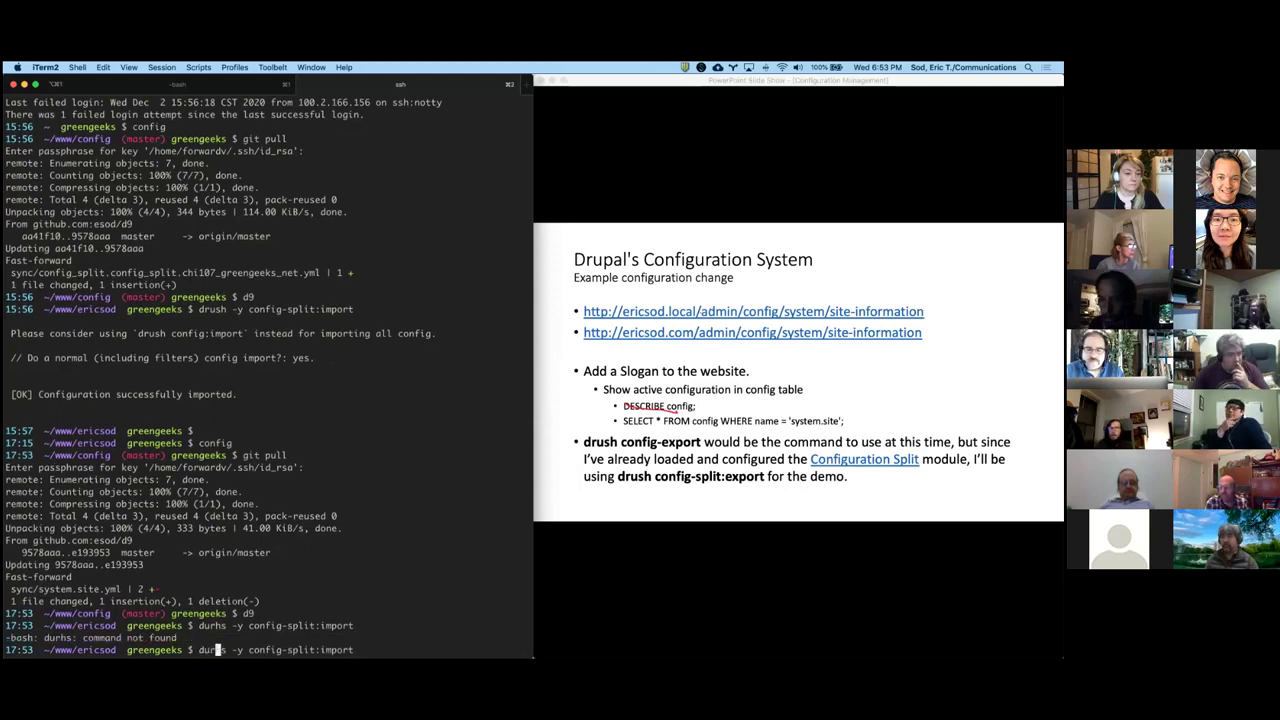
key(BackSpace)
key(BackSpace)
key(BackSpace)
key(BackSpace)
text(rush)
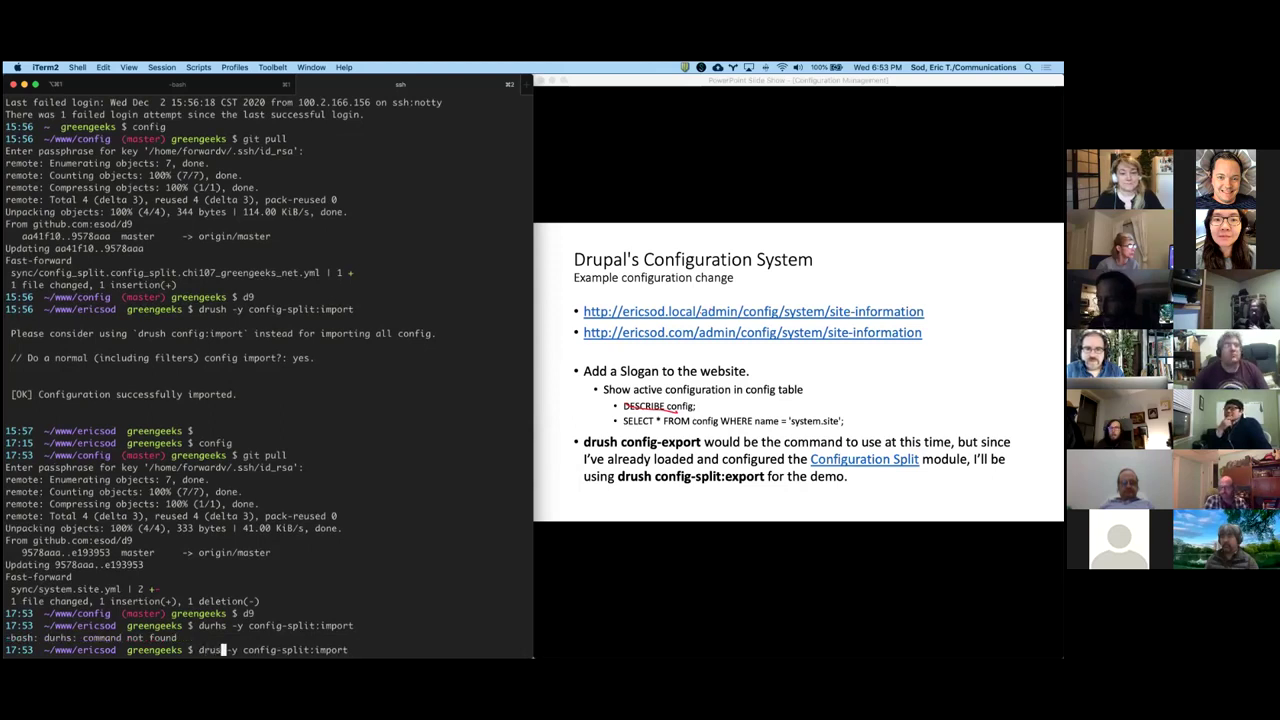
key(Return)
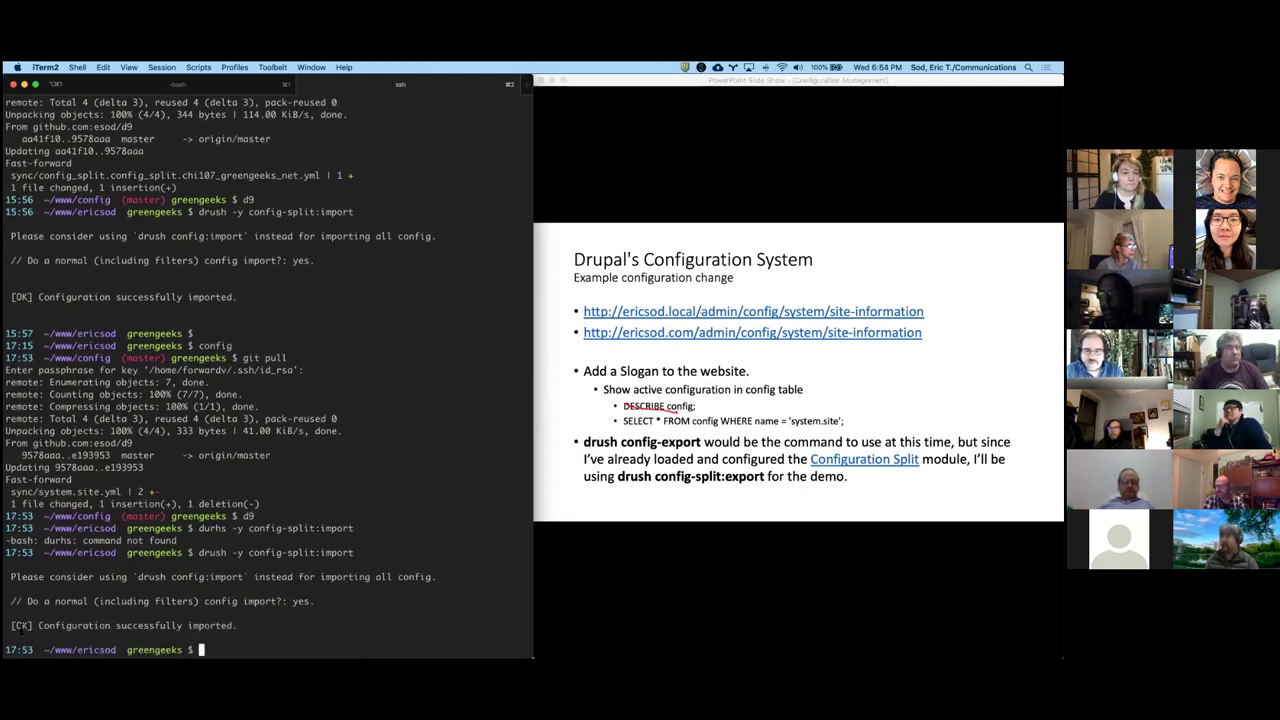
drag(12, 626, 246, 625)
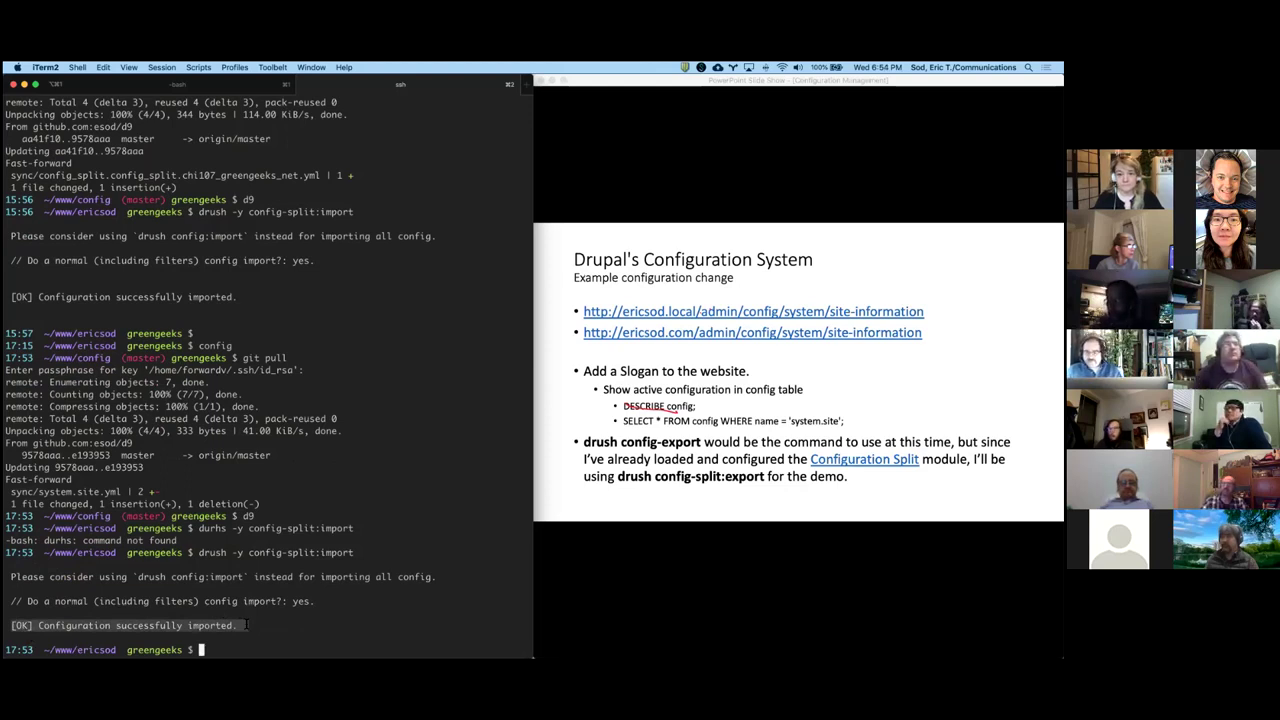
Step: Switch to Chrome and reload the ericsod.com Basic site settings to check the Slogan field
key(super+Tab)
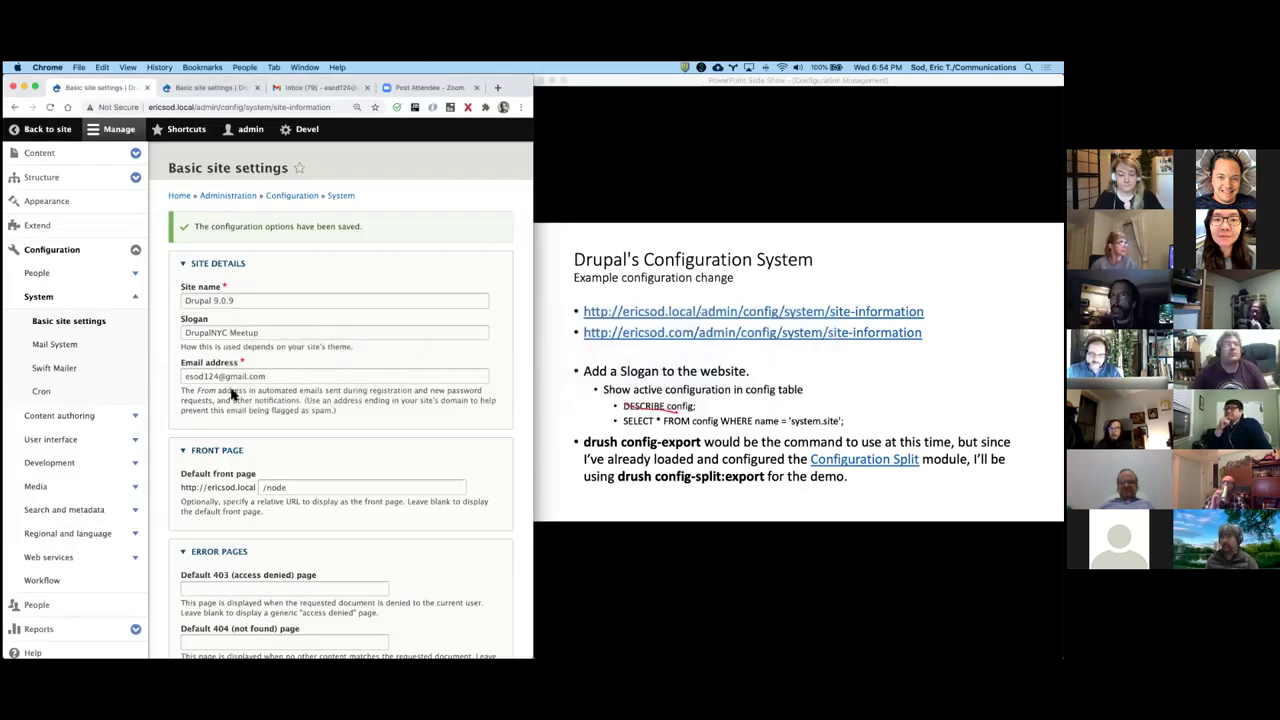
click(203, 88)
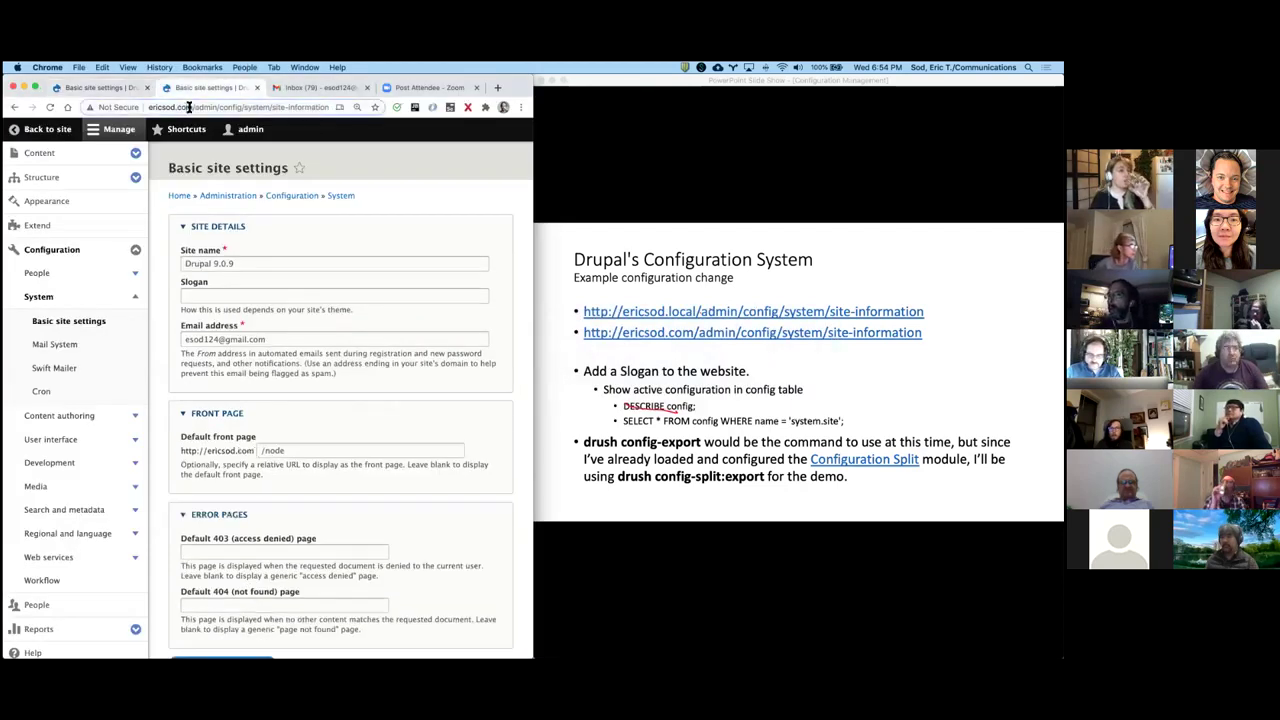
key(super+r)
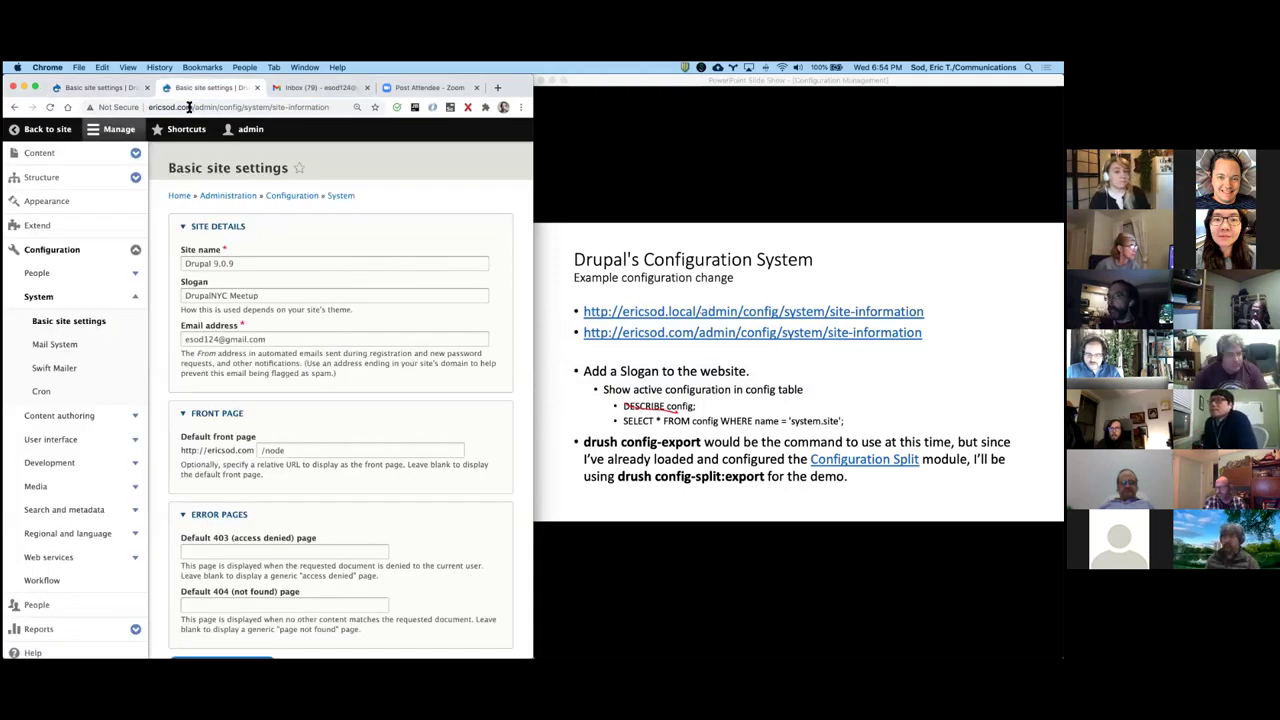
Step: Switch to the PowerPoint slide show and advance through "Contrib modules" to the "Configuration Split module" slide
click(560, 389)
key(Right)
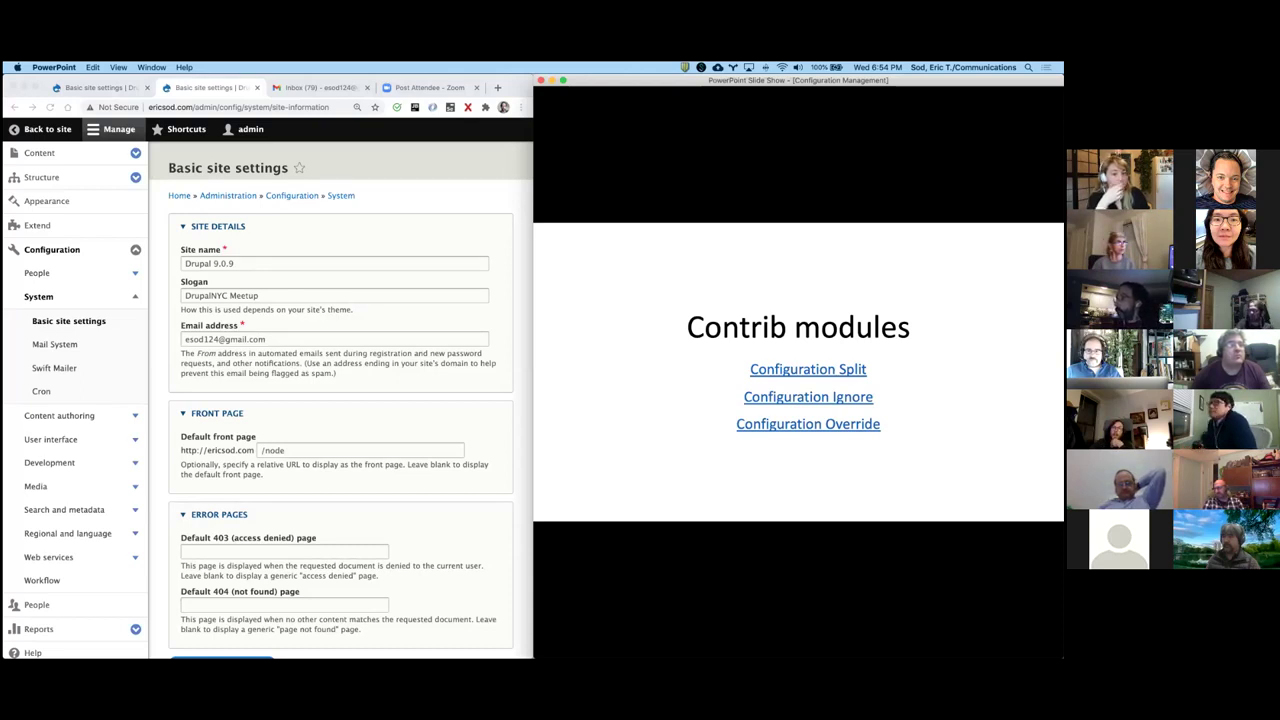
click(810, 371)
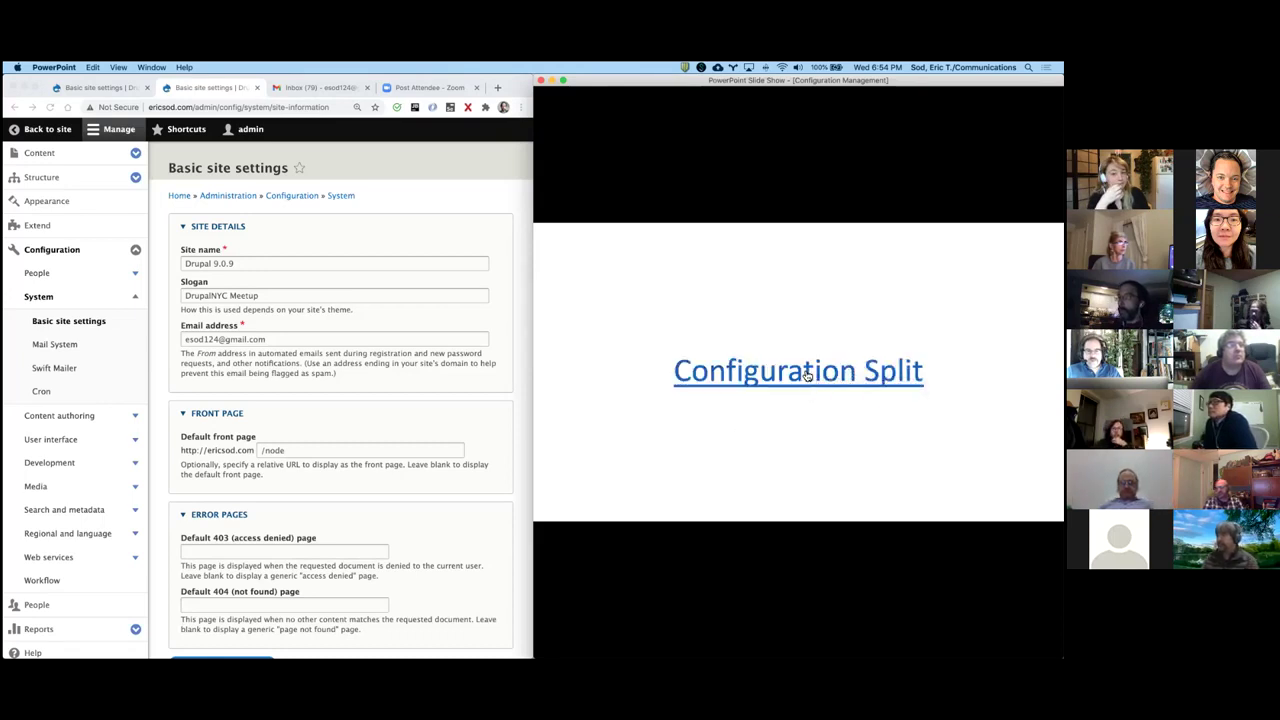
click(807, 375)
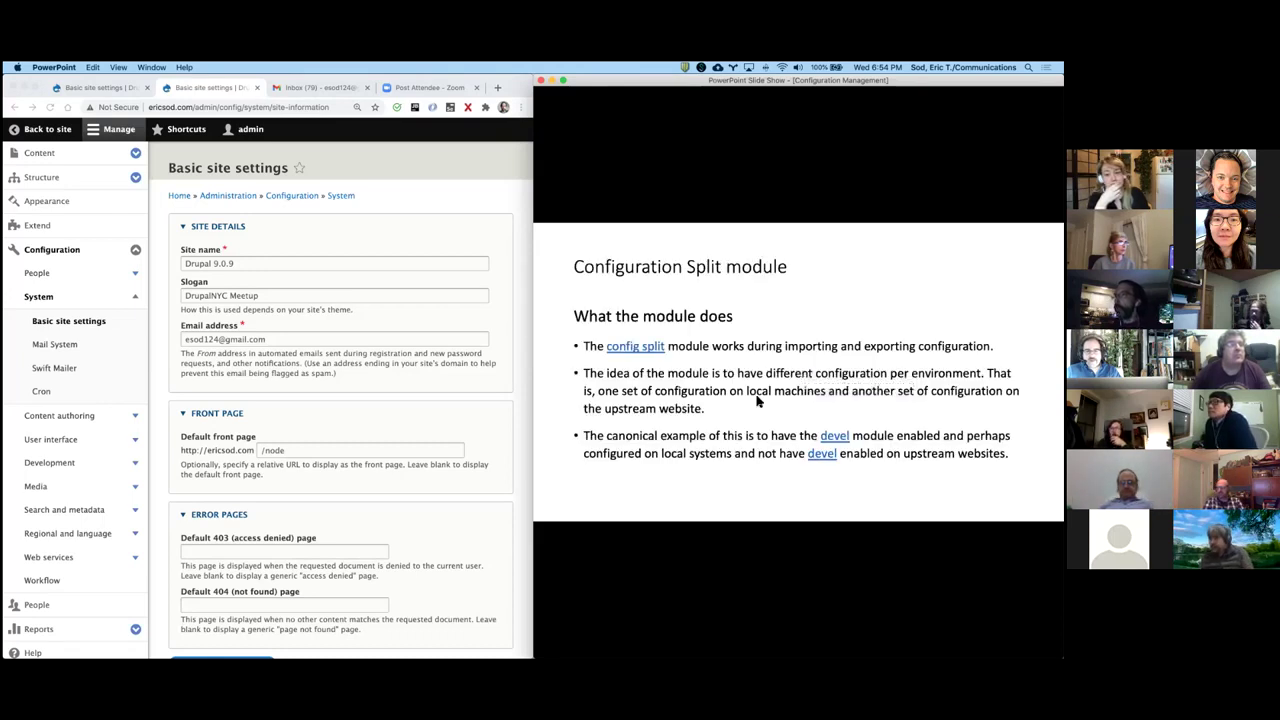
Step: Open the slide's config split link, skim the Configuration Split project page on drupal.org, and return to the slide show
click(650, 346)
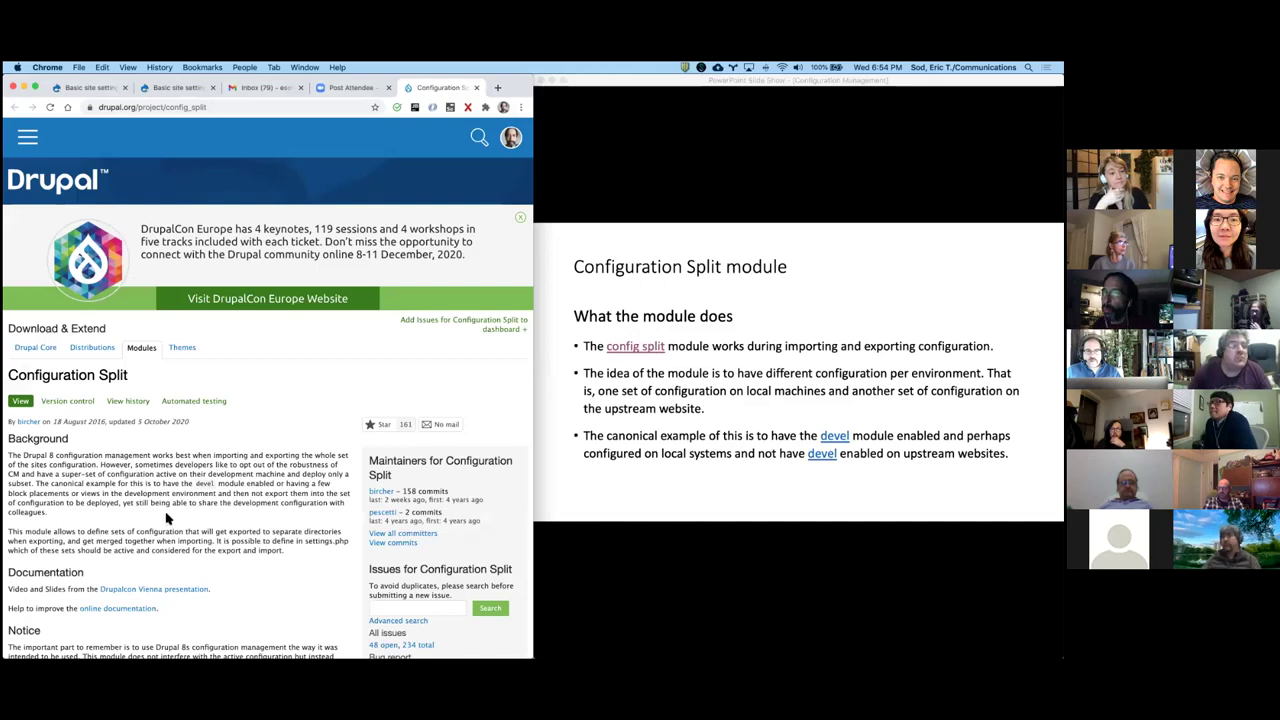
scroll(167, 518, down, 3)
scroll(167, 518, down, 12)
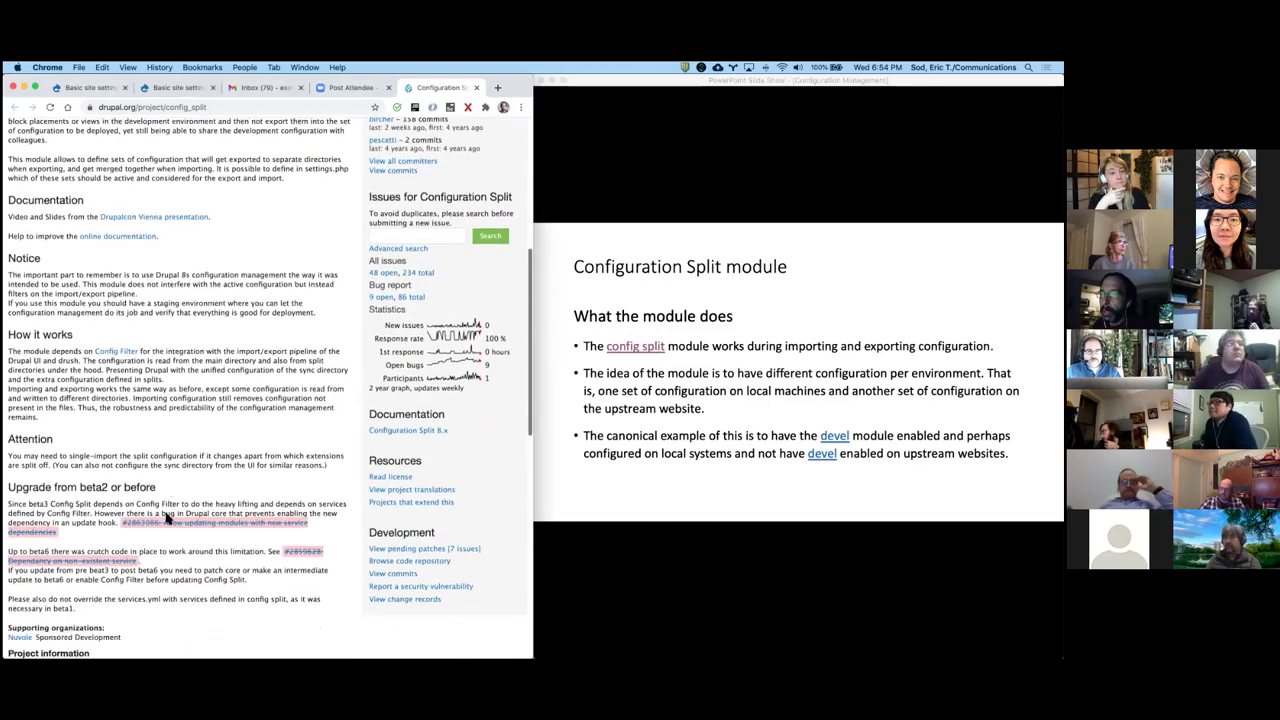
scroll(167, 518, up, 15)
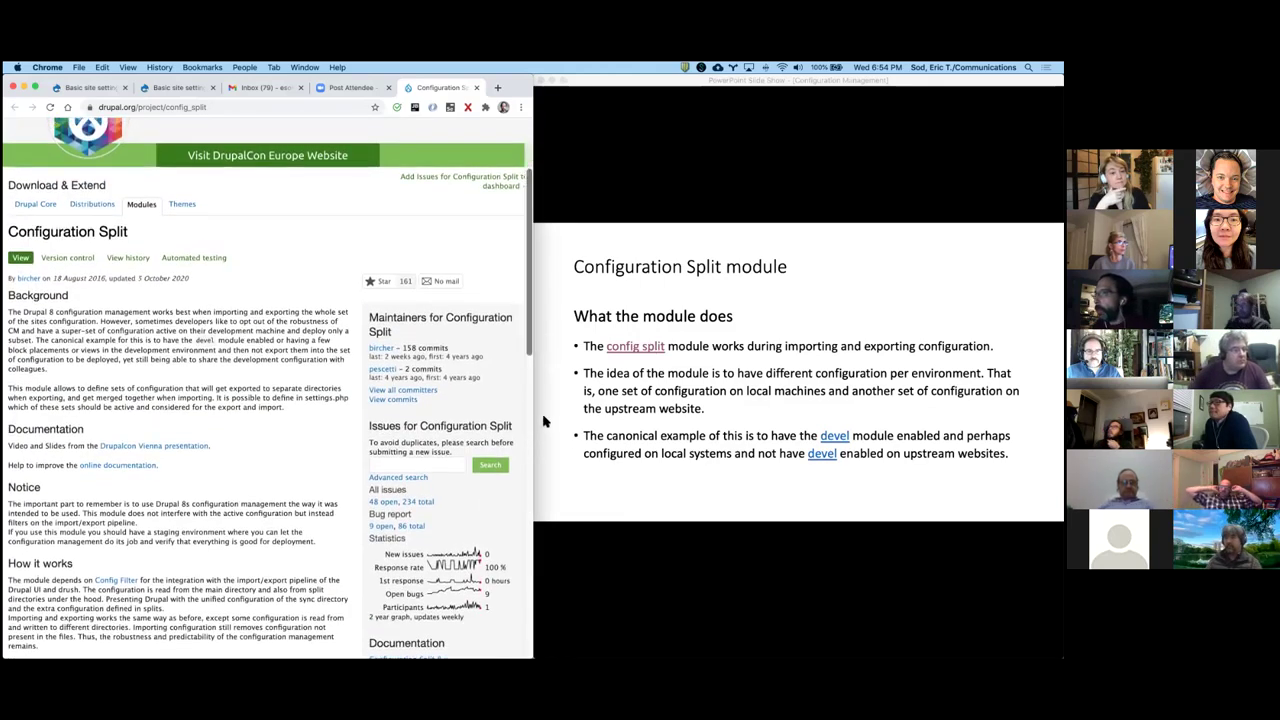
click(547, 415)
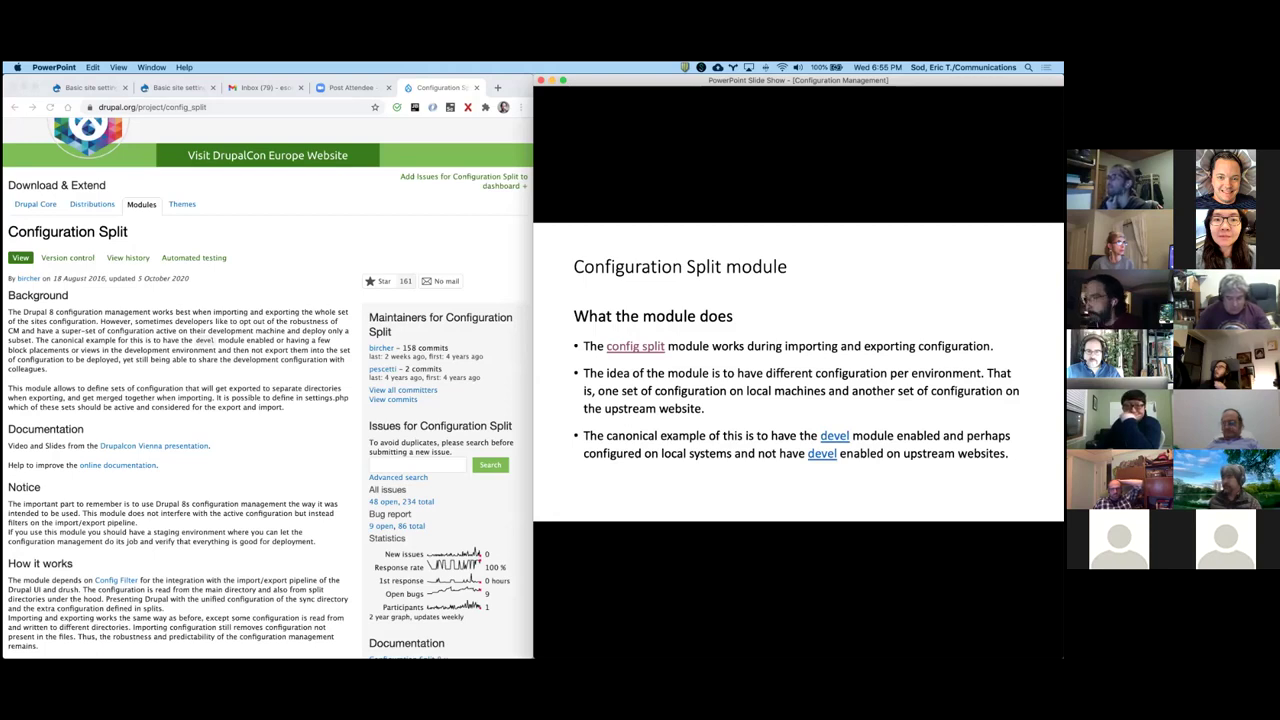
Step: Advance to the "Do this thing with Configuration Split" slide and open its ericsod.local swiftmailer test link
key(Right)
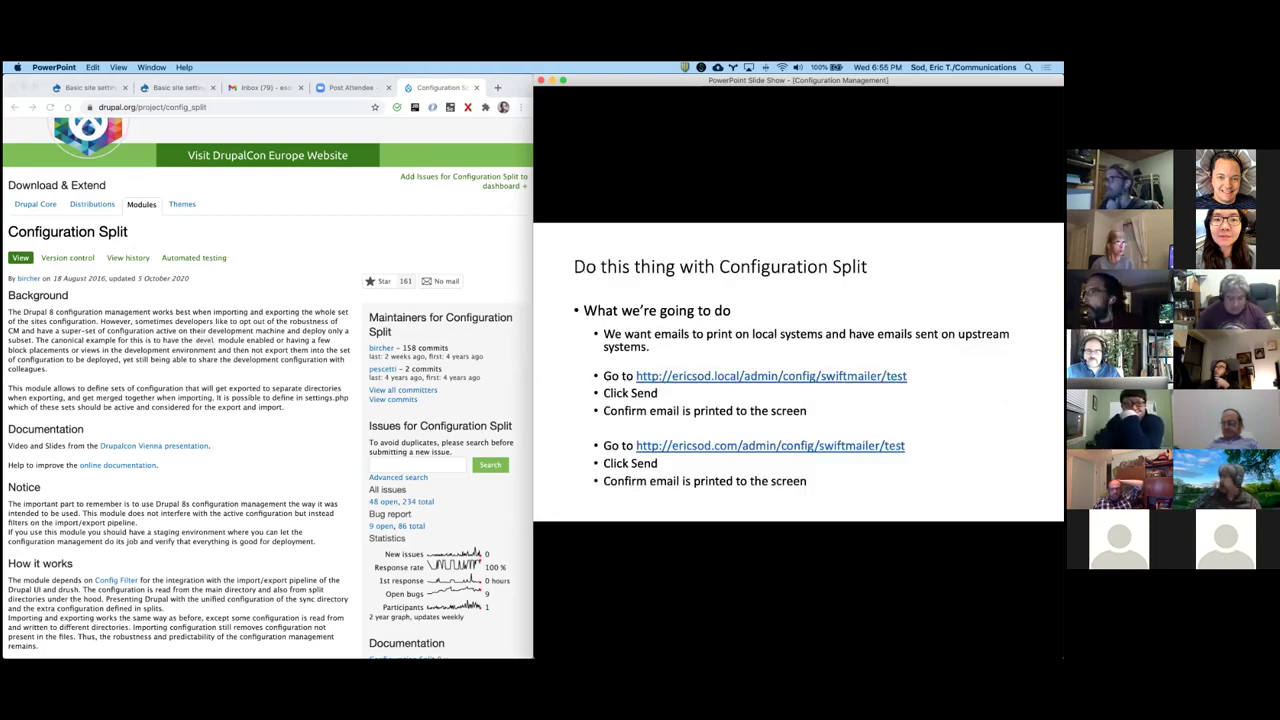
key(Left)
key(Right)
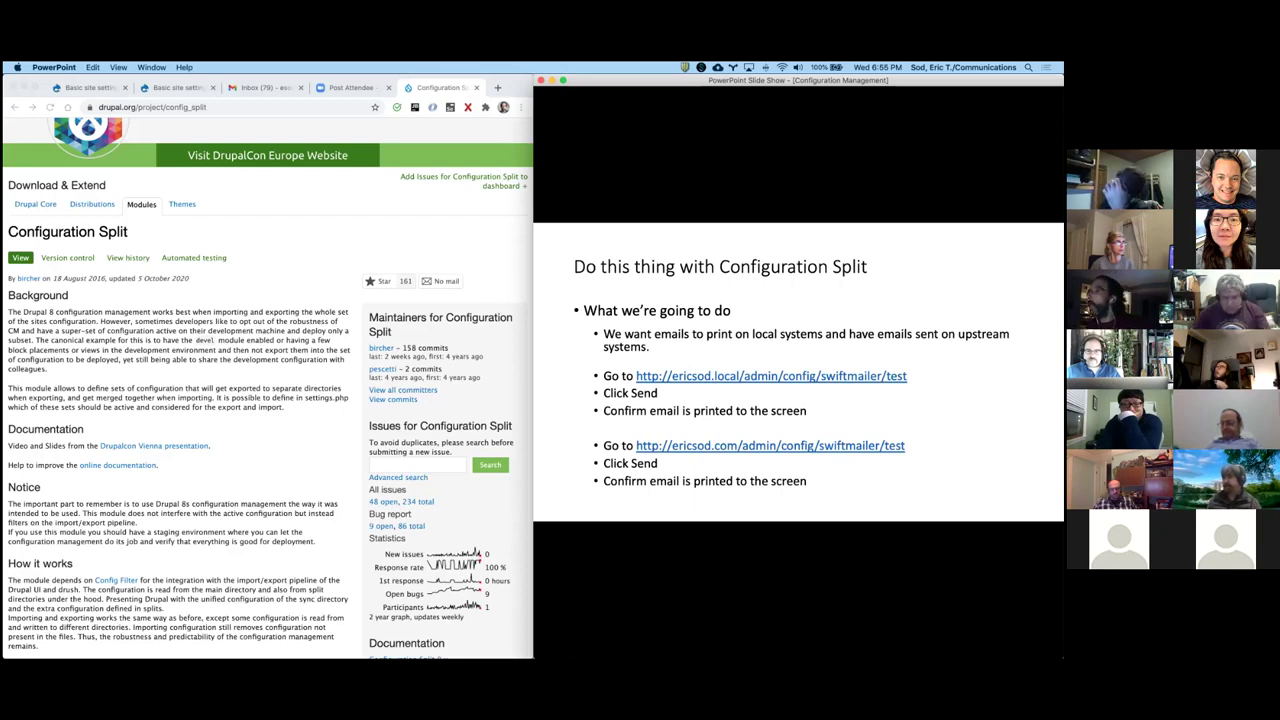
key(Left)
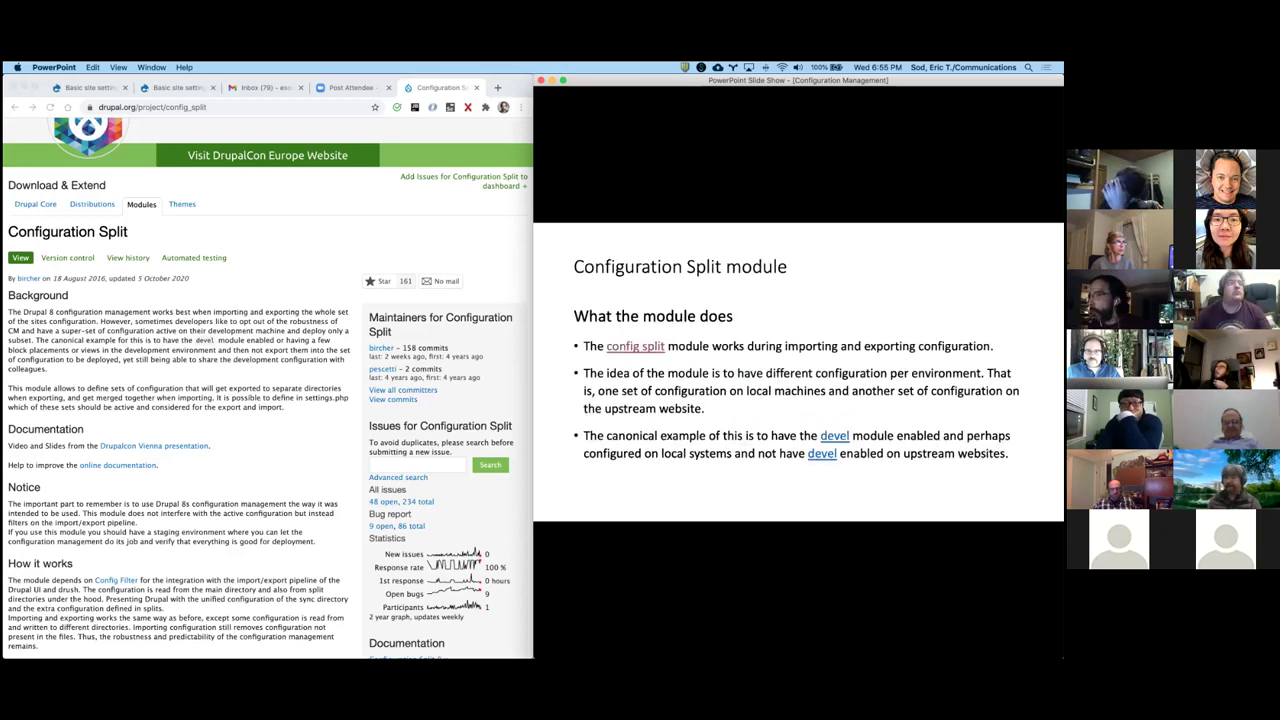
key(Right)
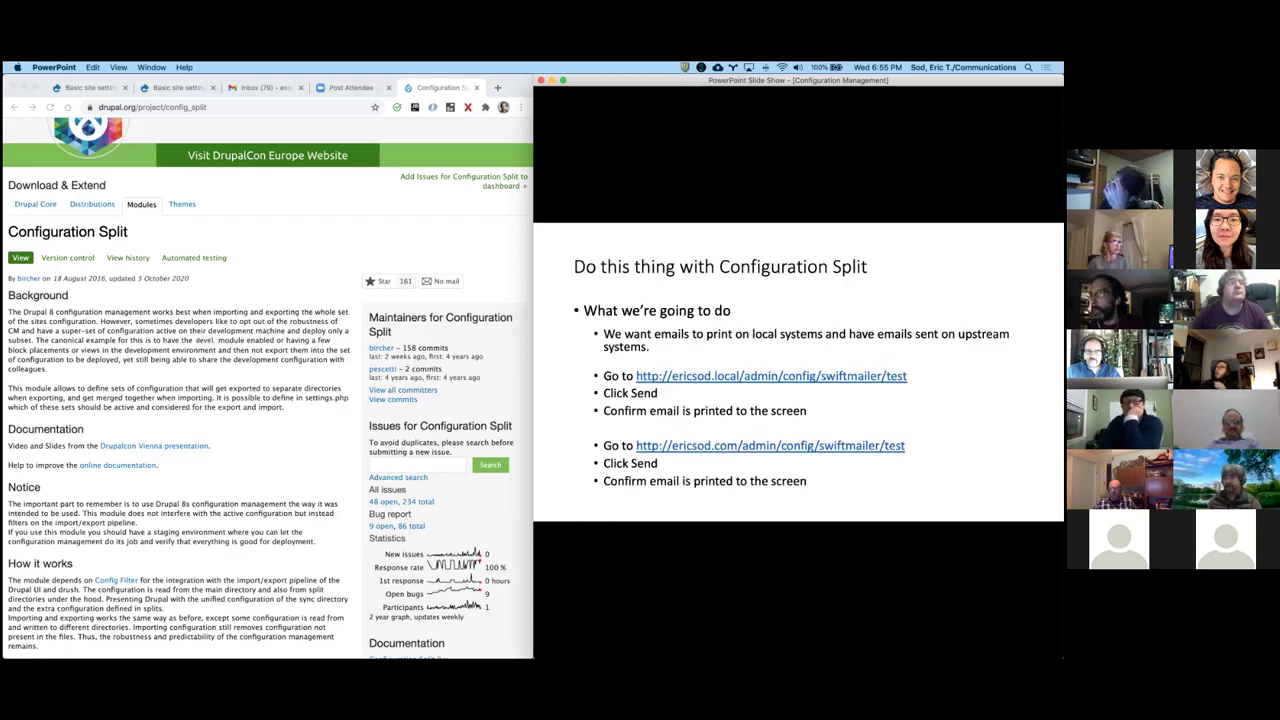
key(Right)
key(Left)
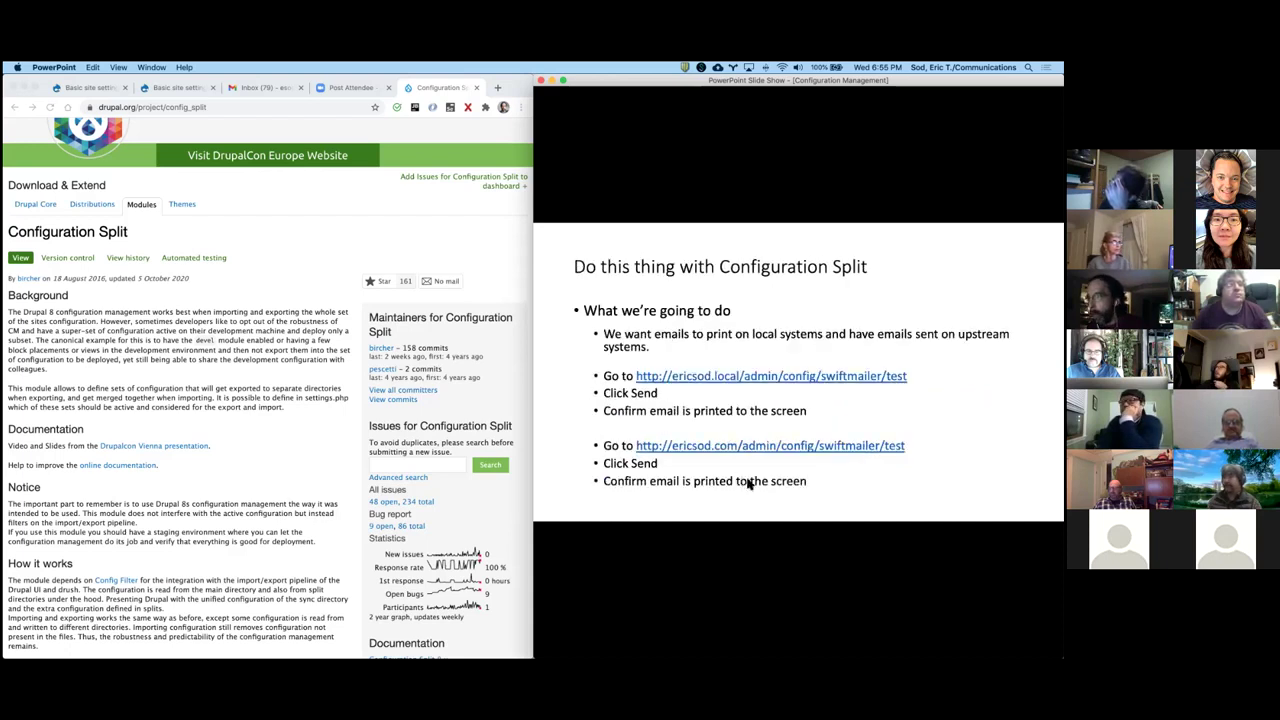
click(707, 378)
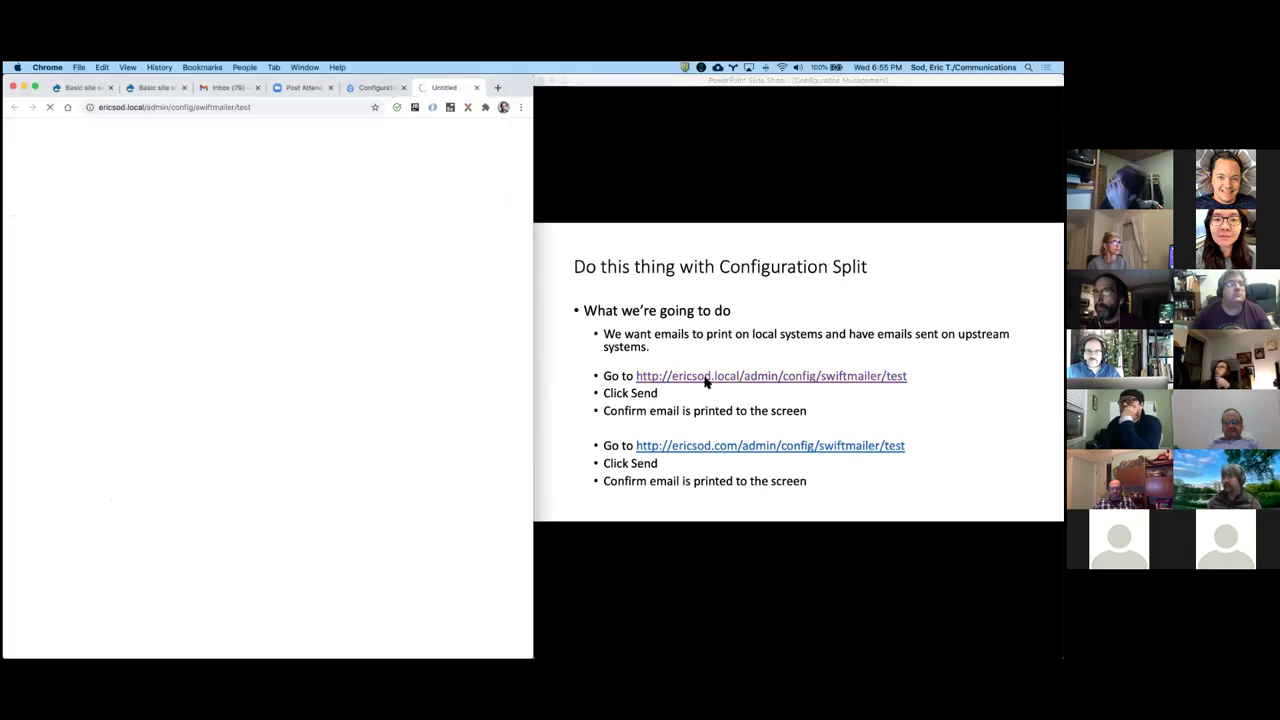
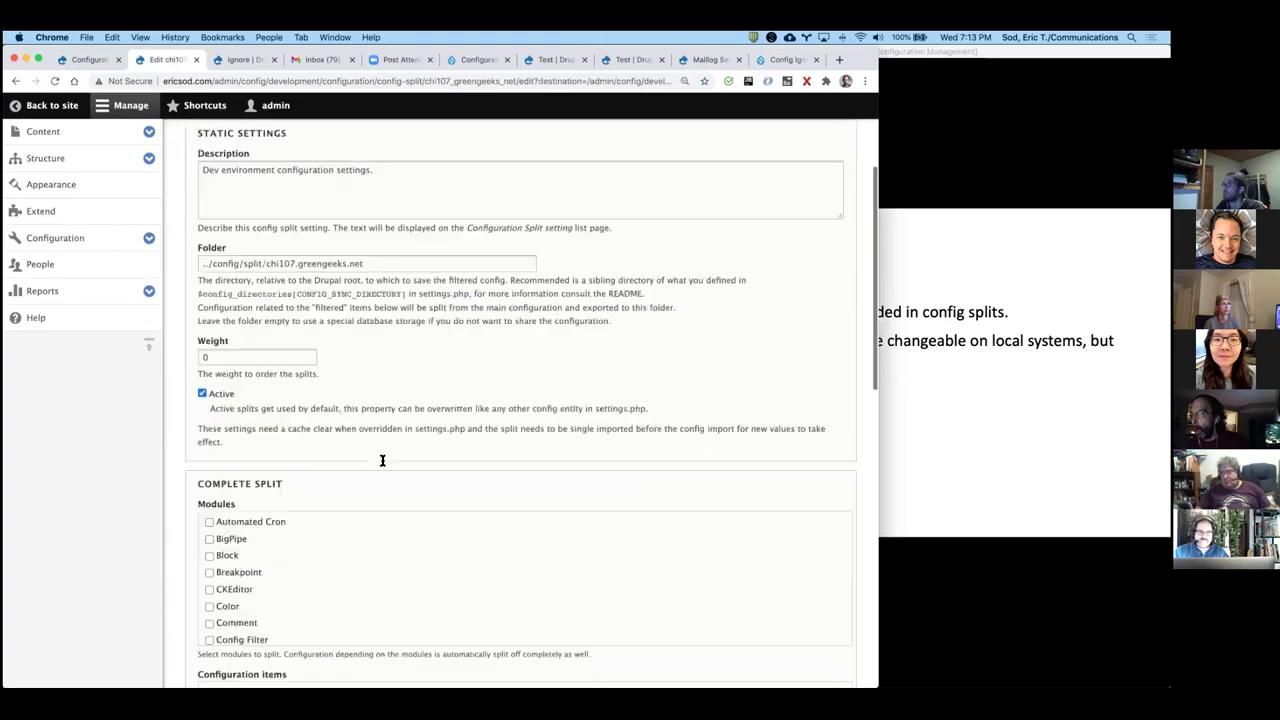
Step: Review the Complete Split modules of the chi107.greengeeks.net split, including Config Ignore, and save the setting
scroll(382, 462, down, 4)
scroll(382, 463, up, 4)
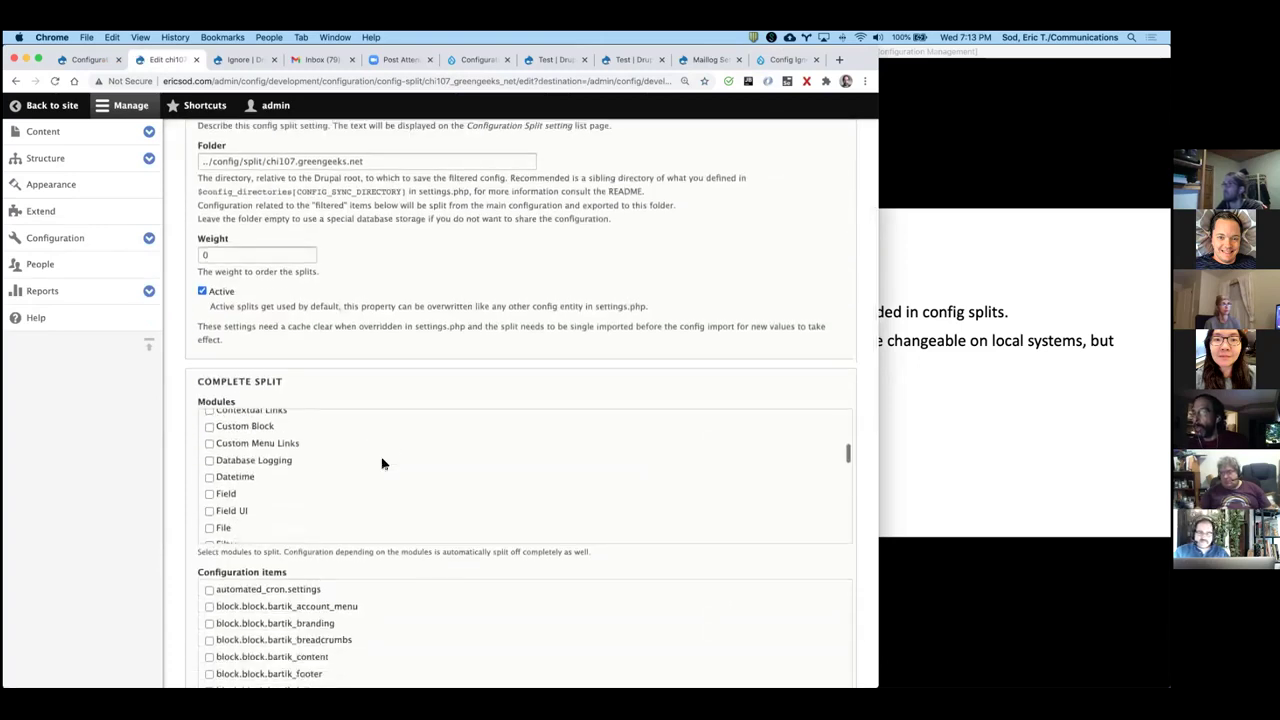
scroll(382, 463, up, 2)
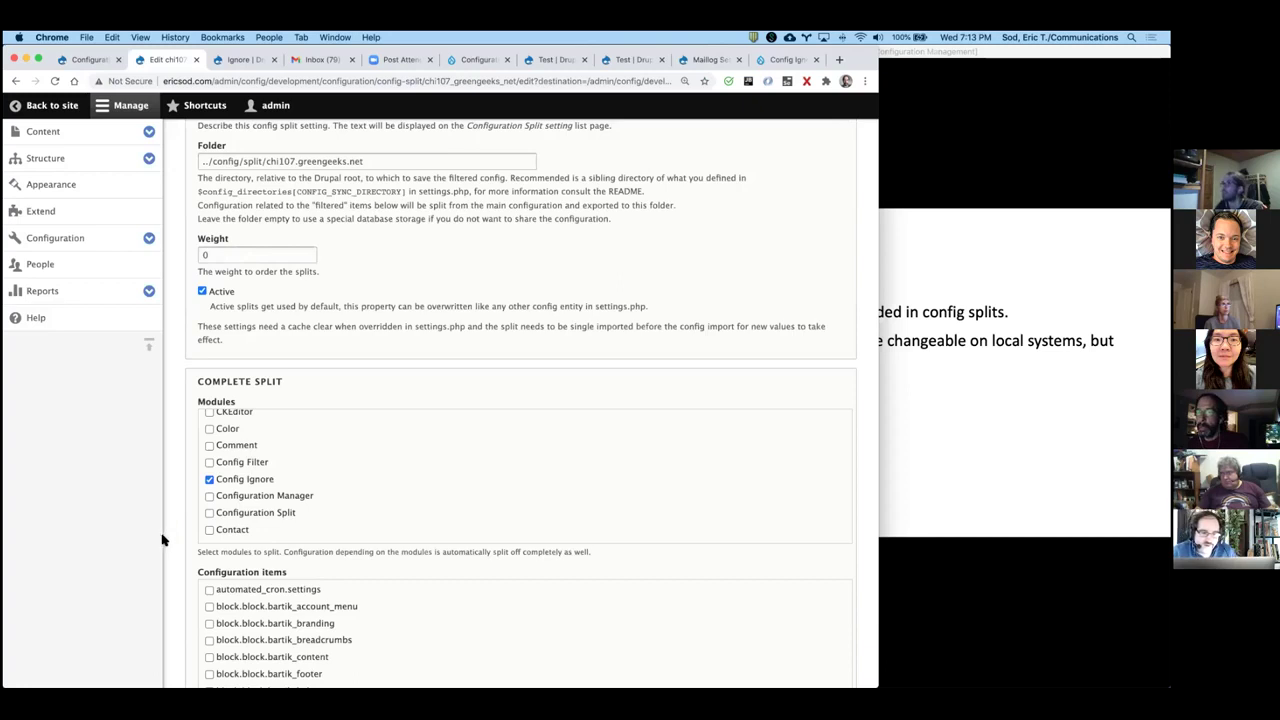
scroll(167, 543, down, 10)
click(204, 618)
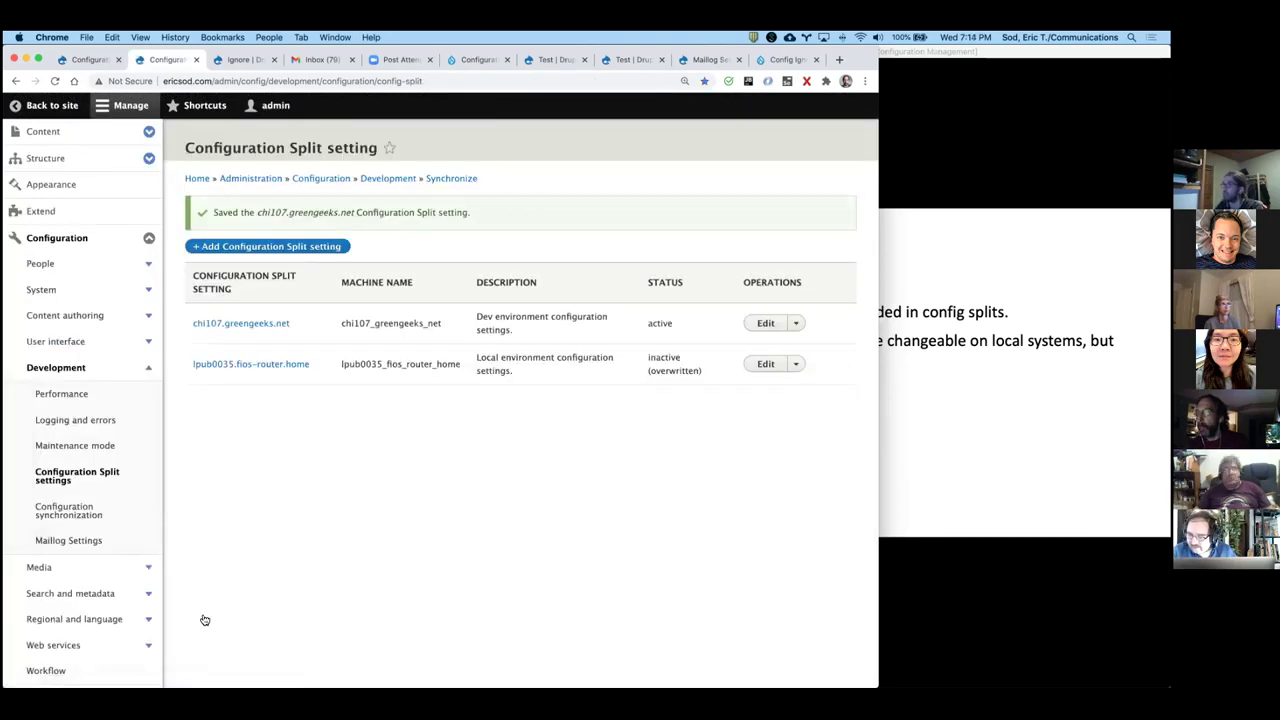
Step: Switch to iTerm2 and run drush -y config-split:export from the site directory on the greengeeks server
key(super+Tab)
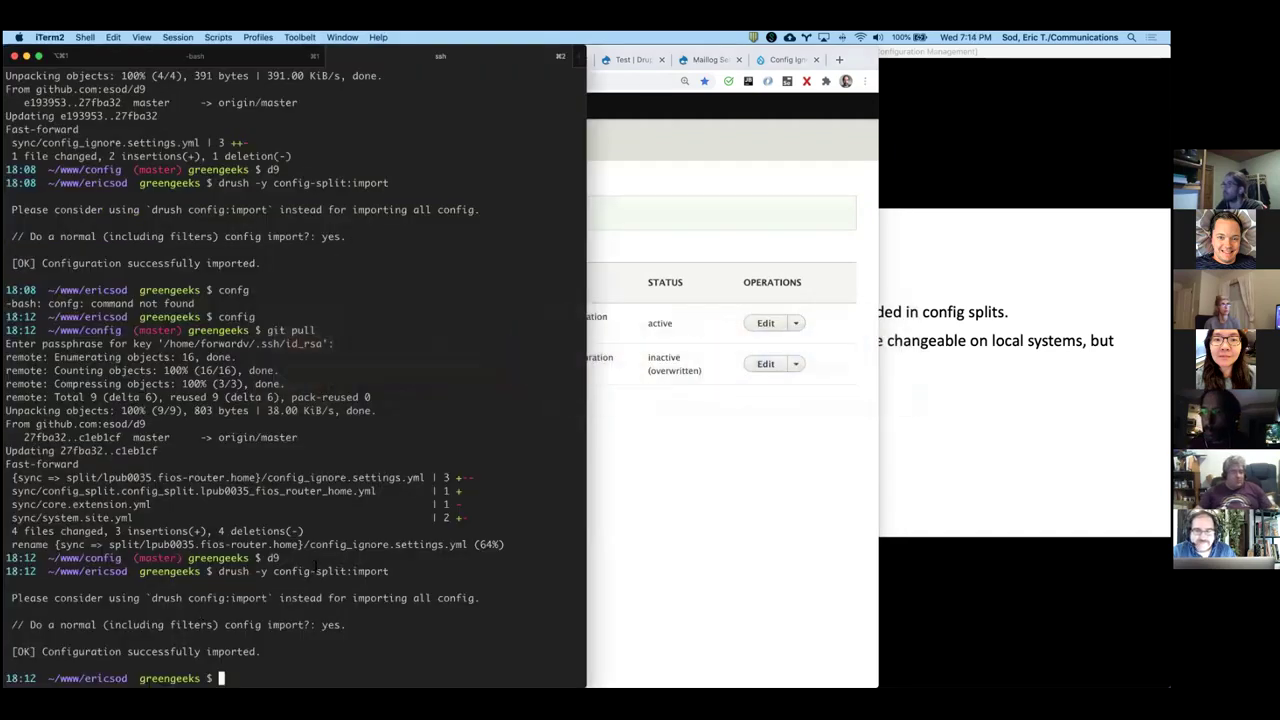
text(d9)
key(Return)
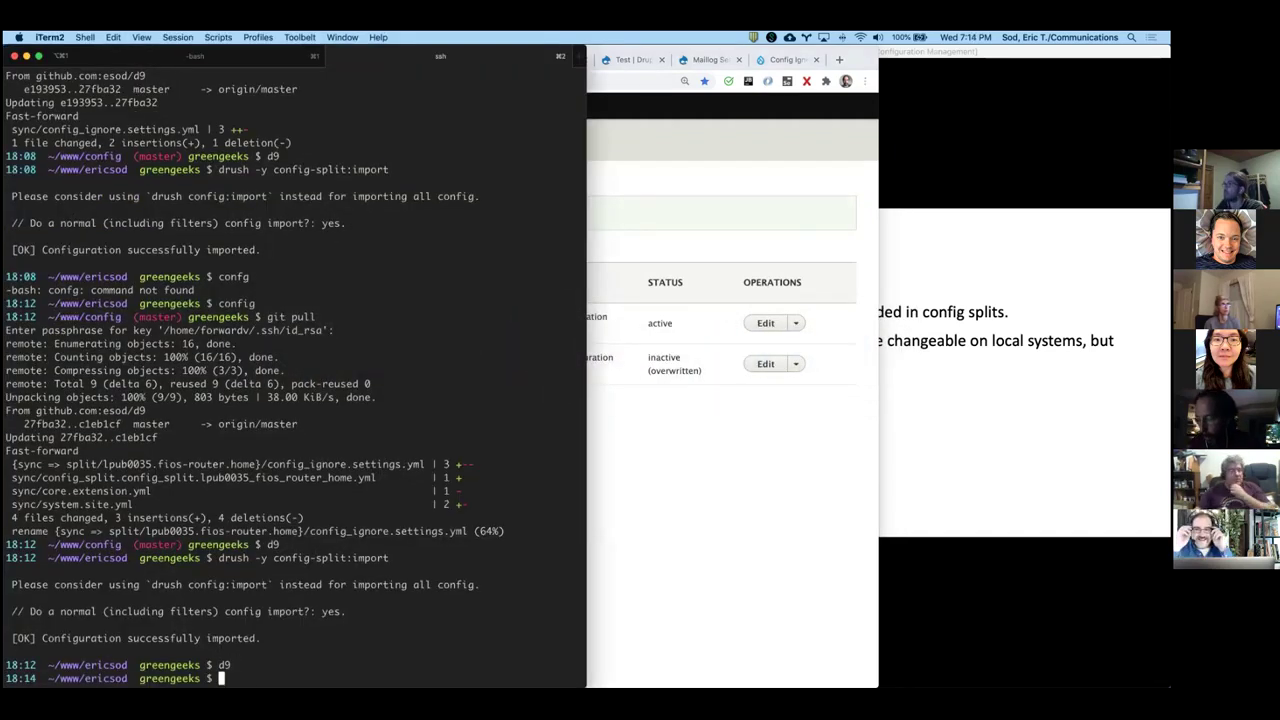
text(drush )
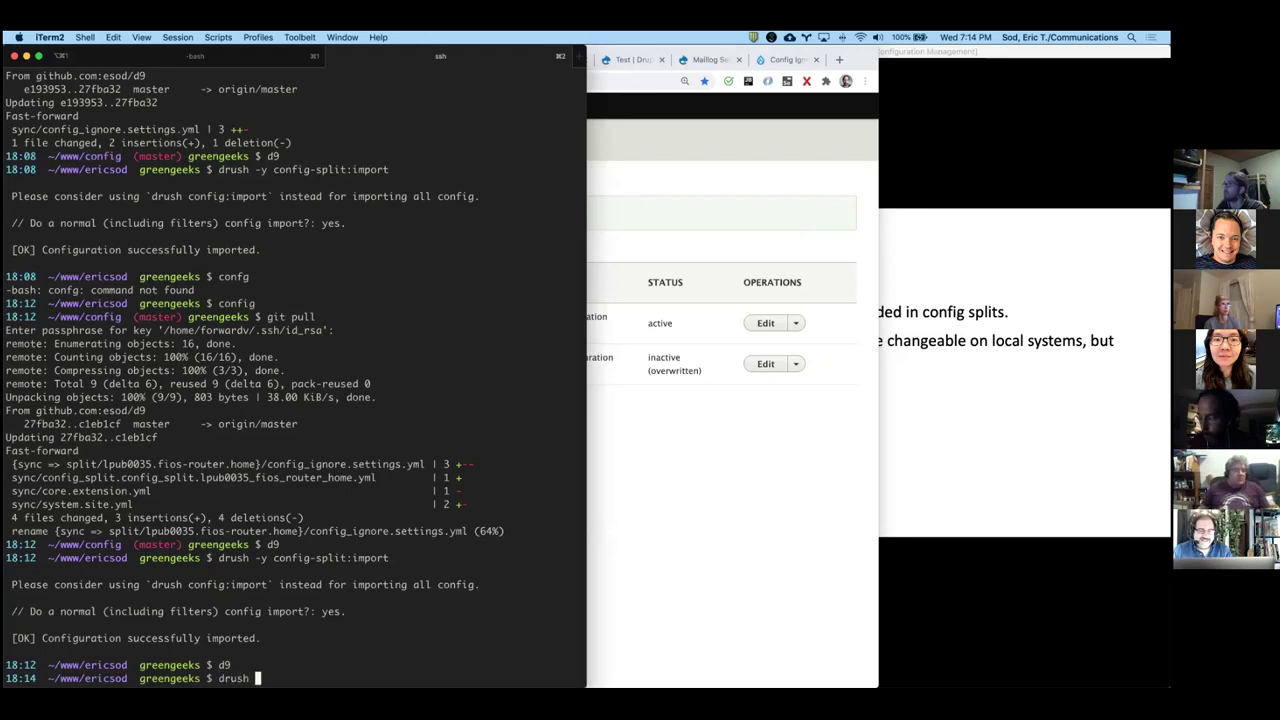
text(-y config-spl)
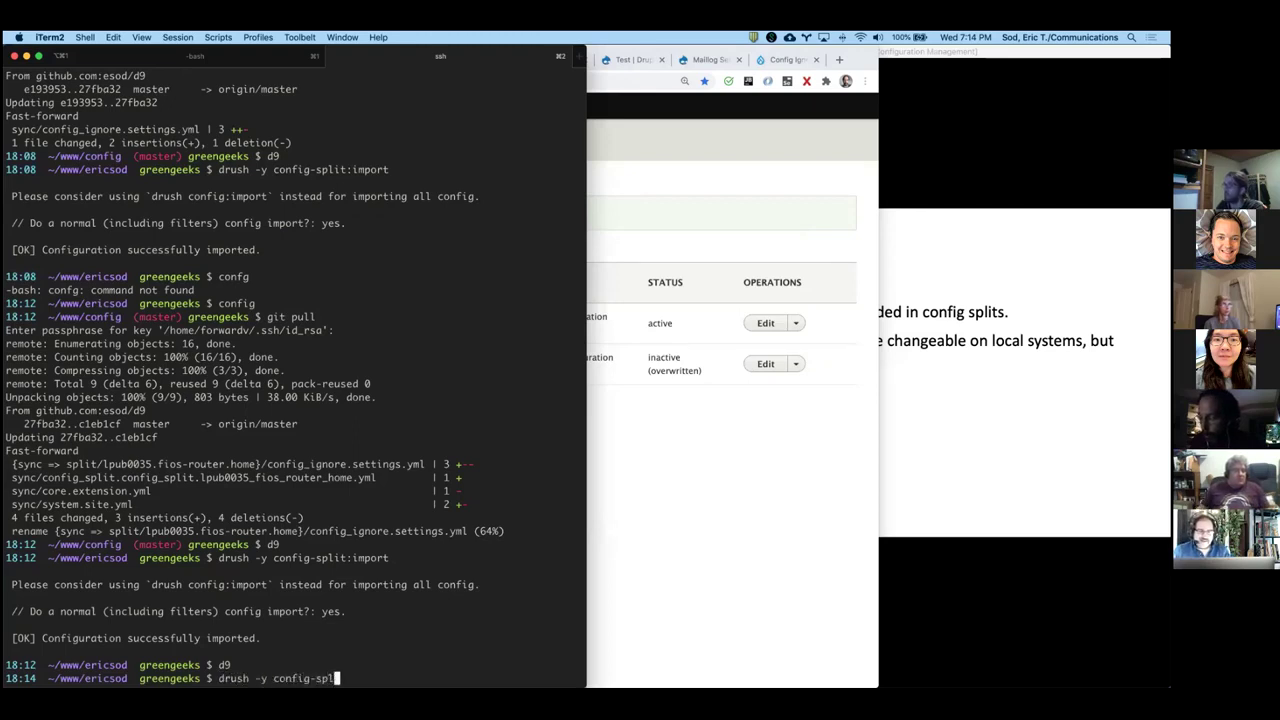
text(it:expor)
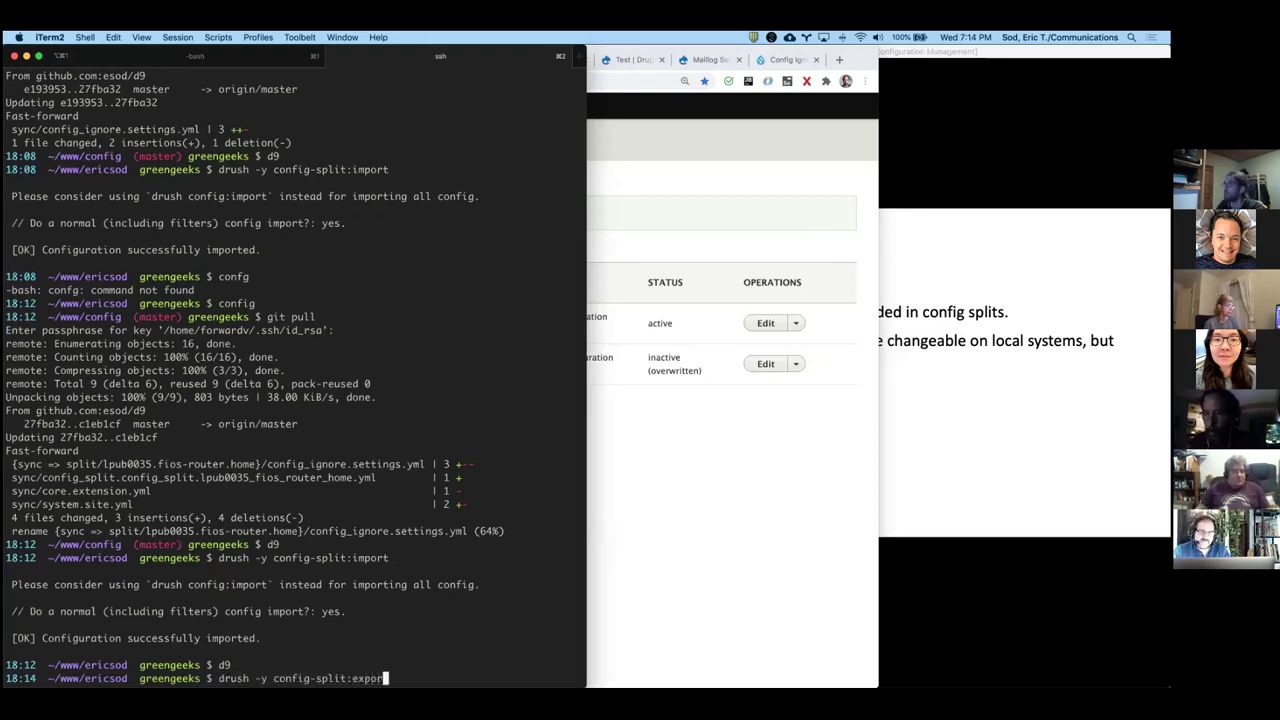
text(t)
key(Return)
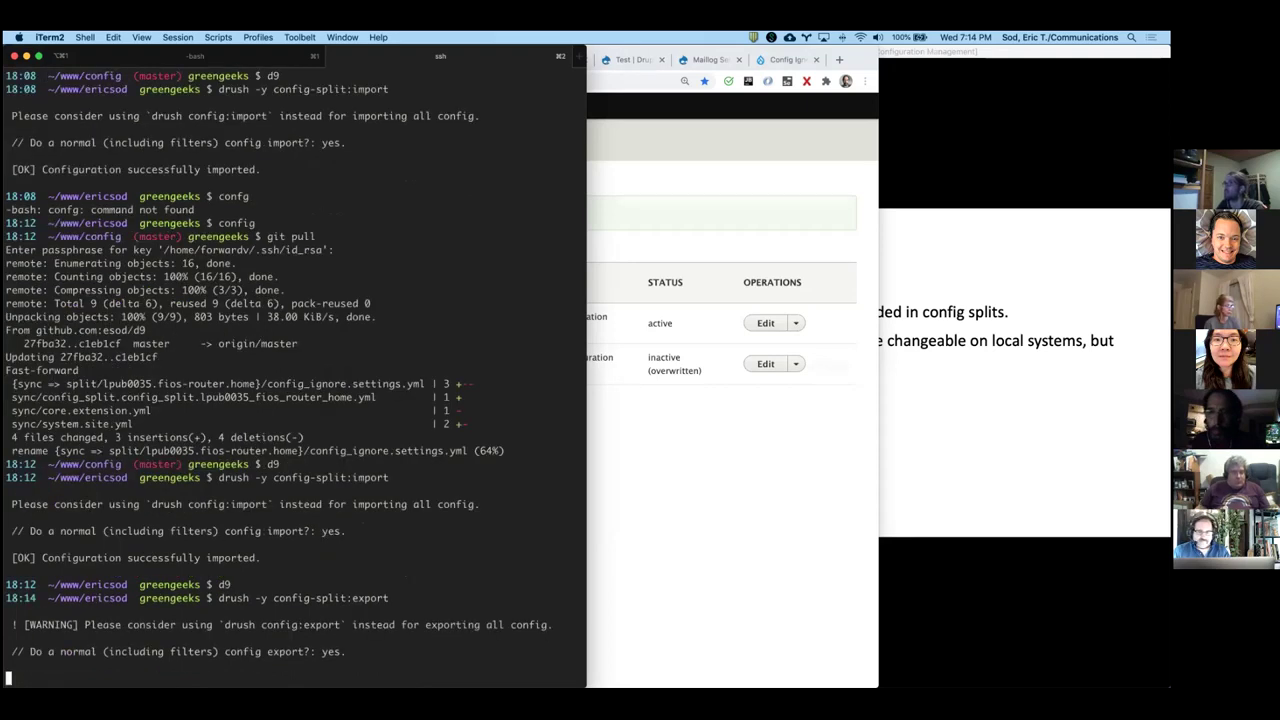
Step: Run git status in the server's config directory and highlight the sync/system.site.yml and split config_ignore.settings.yml paths
text(config)
key(Return)
text(dit status)
key(Return)
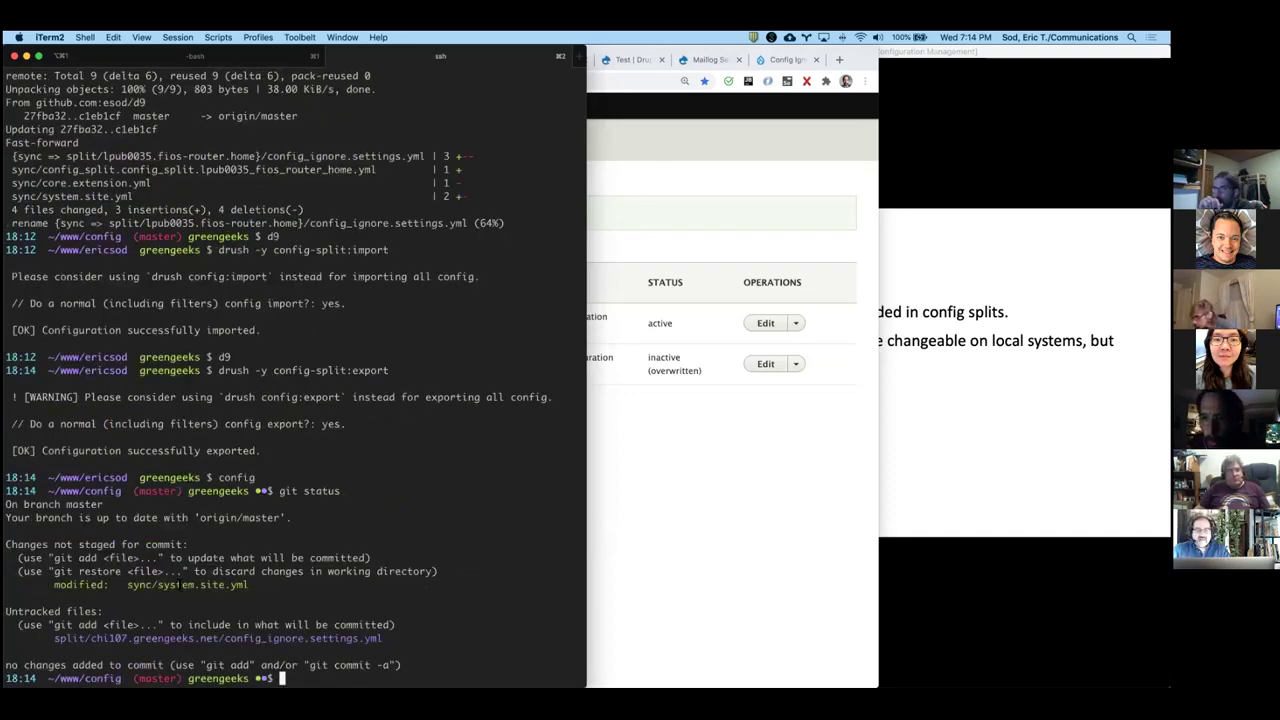
double_click(180, 586)
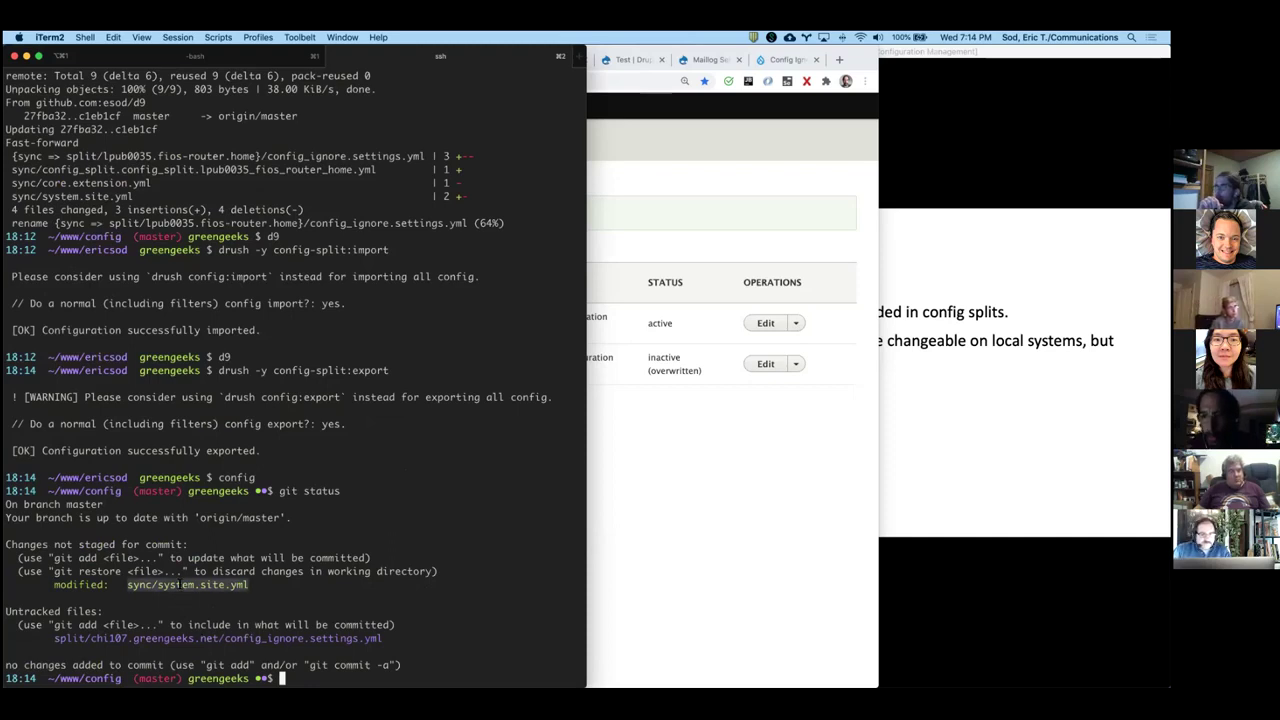
drag(55, 638, 94, 638)
click(92, 638)
drag(92, 638, 313, 638)
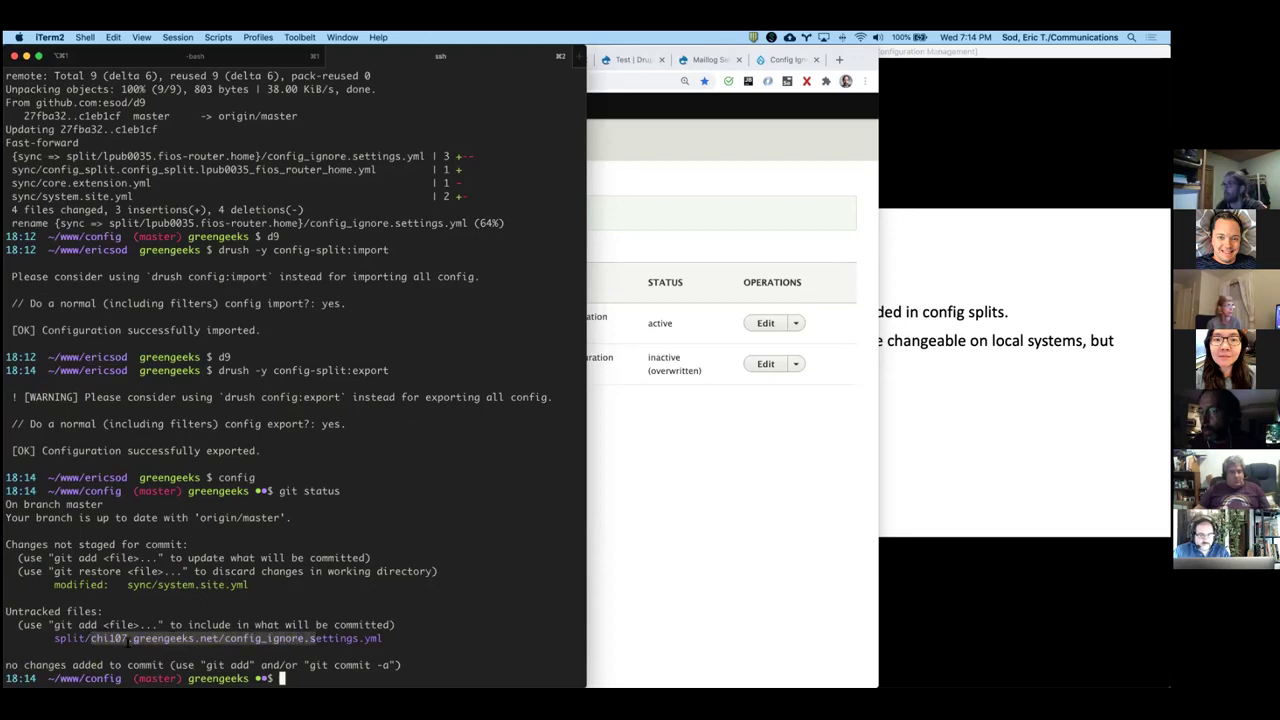
click(76, 639)
drag(224, 639, 387, 638)
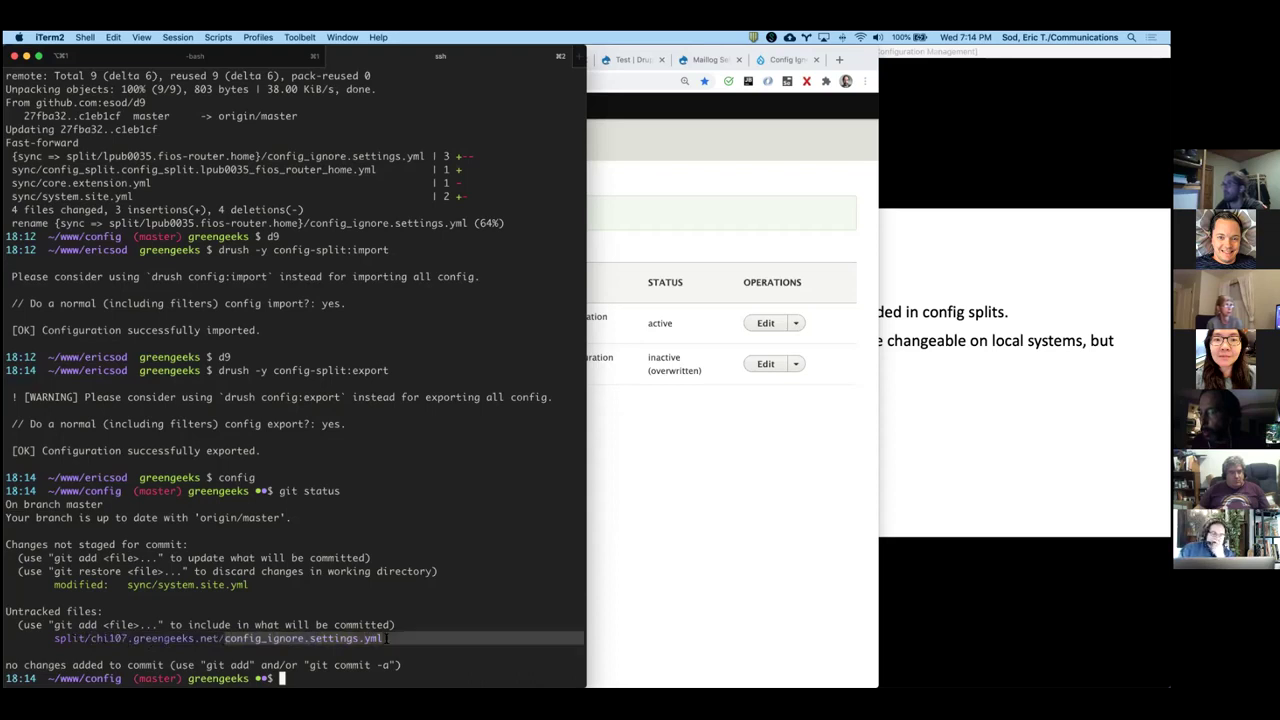
Step: Stage all exported configuration changes on the server and commit them with the message 'update'
text(git add .)
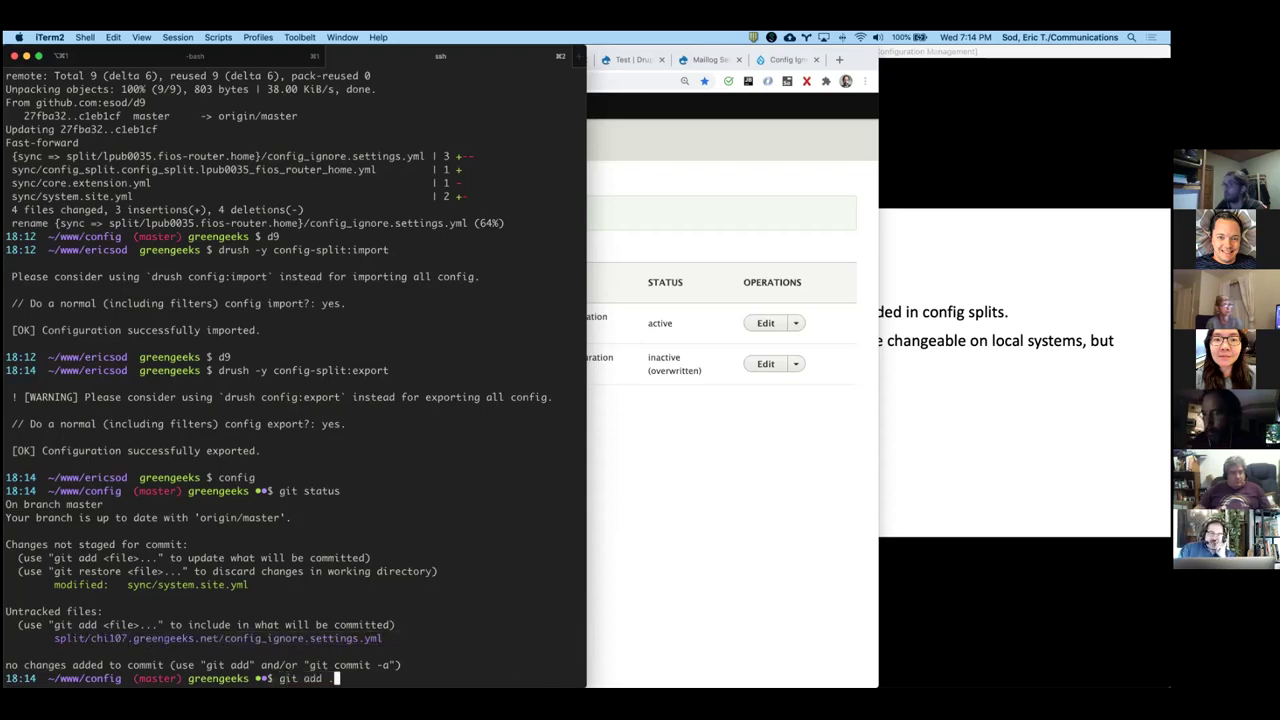
key(Return)
text(gi)
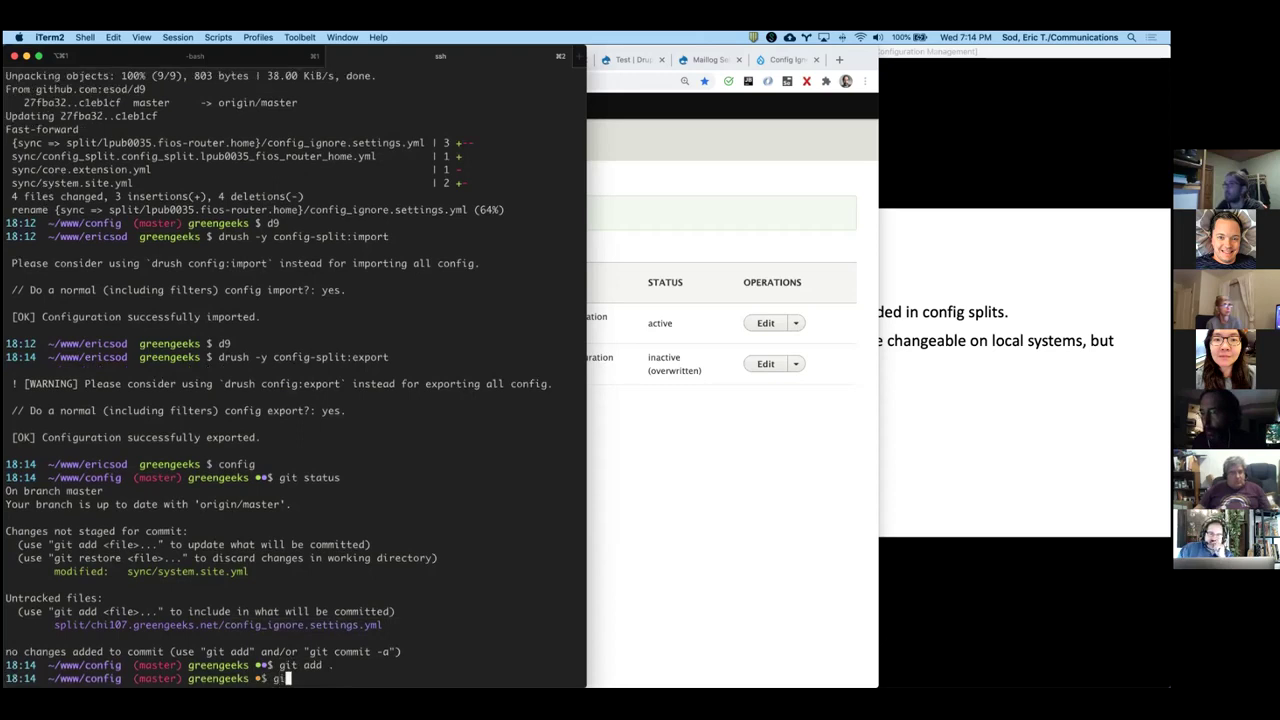
text(t commit -m 'update')
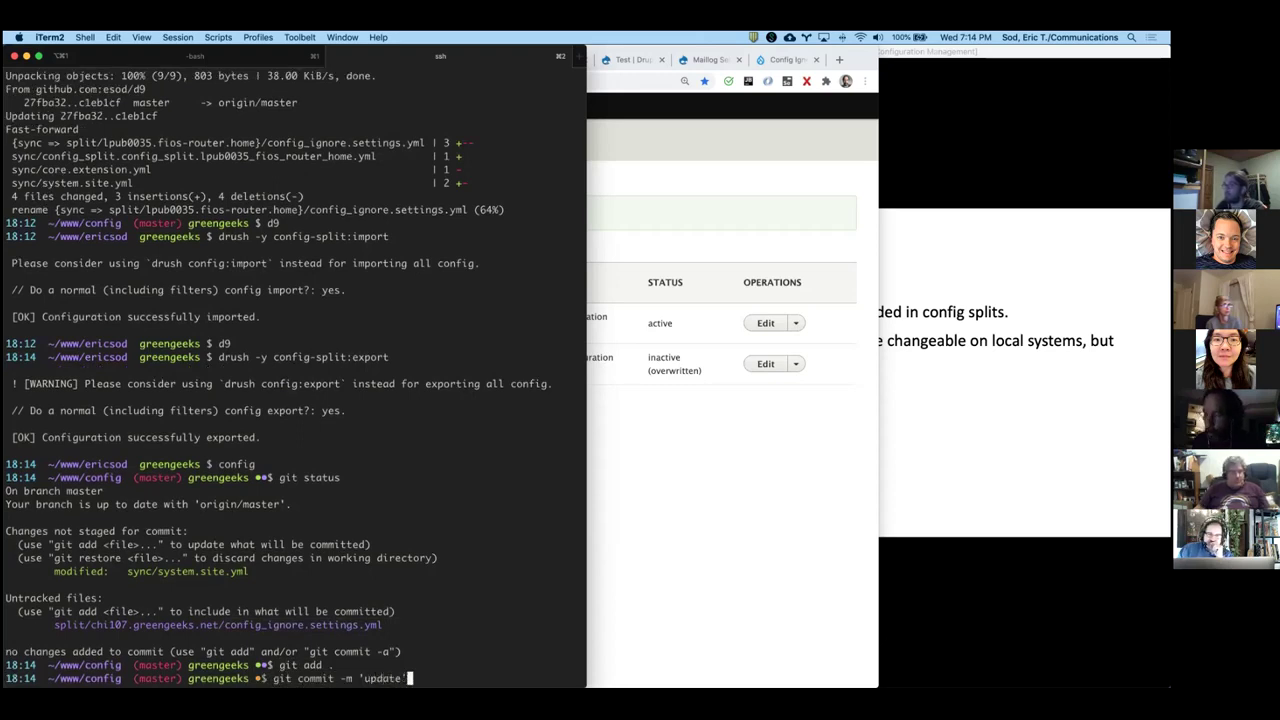
key(Return)
Step: Push the server's commit to origin master, entering the SSH key passphrase
text(git push origin master)
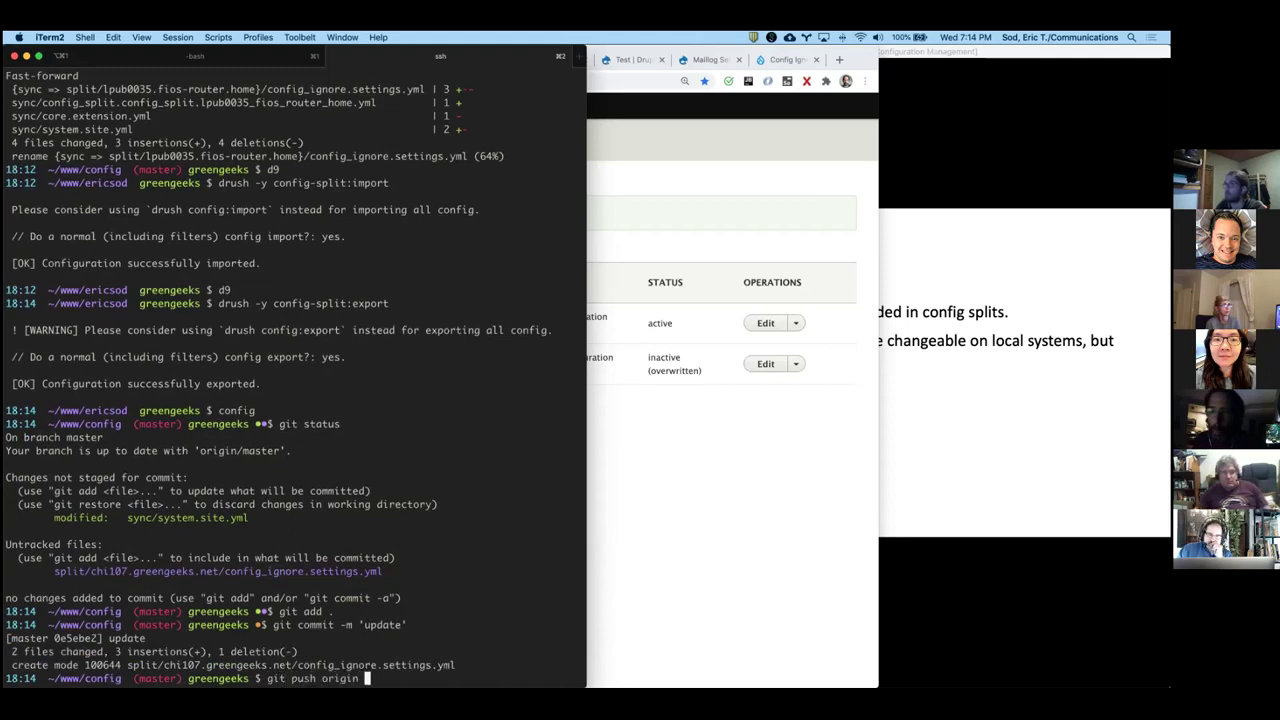
key(Return)
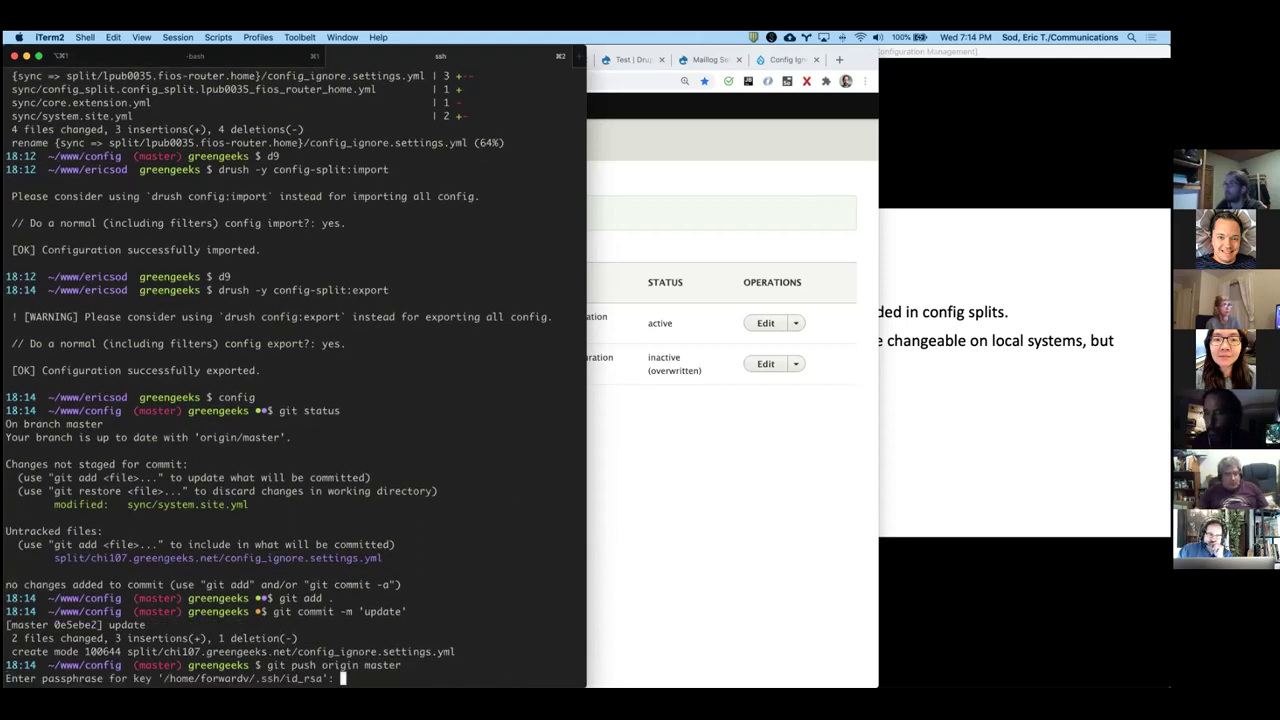
key(Return)
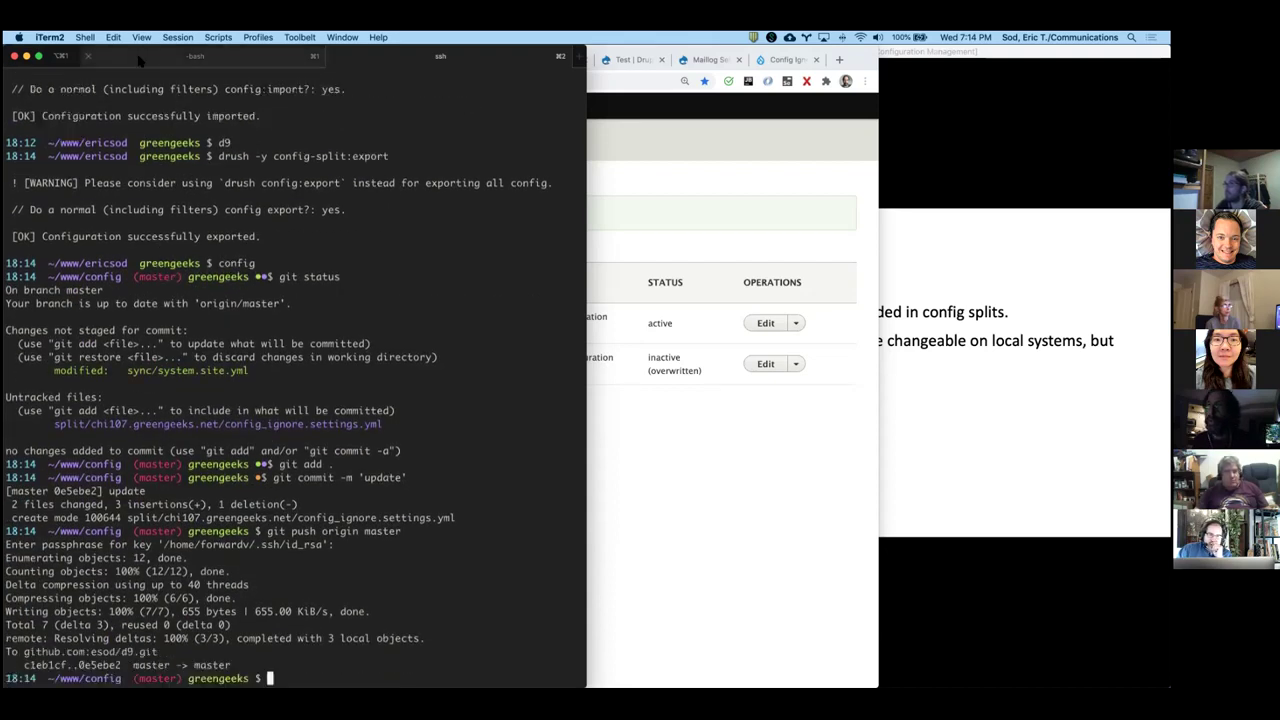
Step: Switch to the local shell session, run git pull in the config directory and change to the ericsod.local site with d9
click(167, 57)
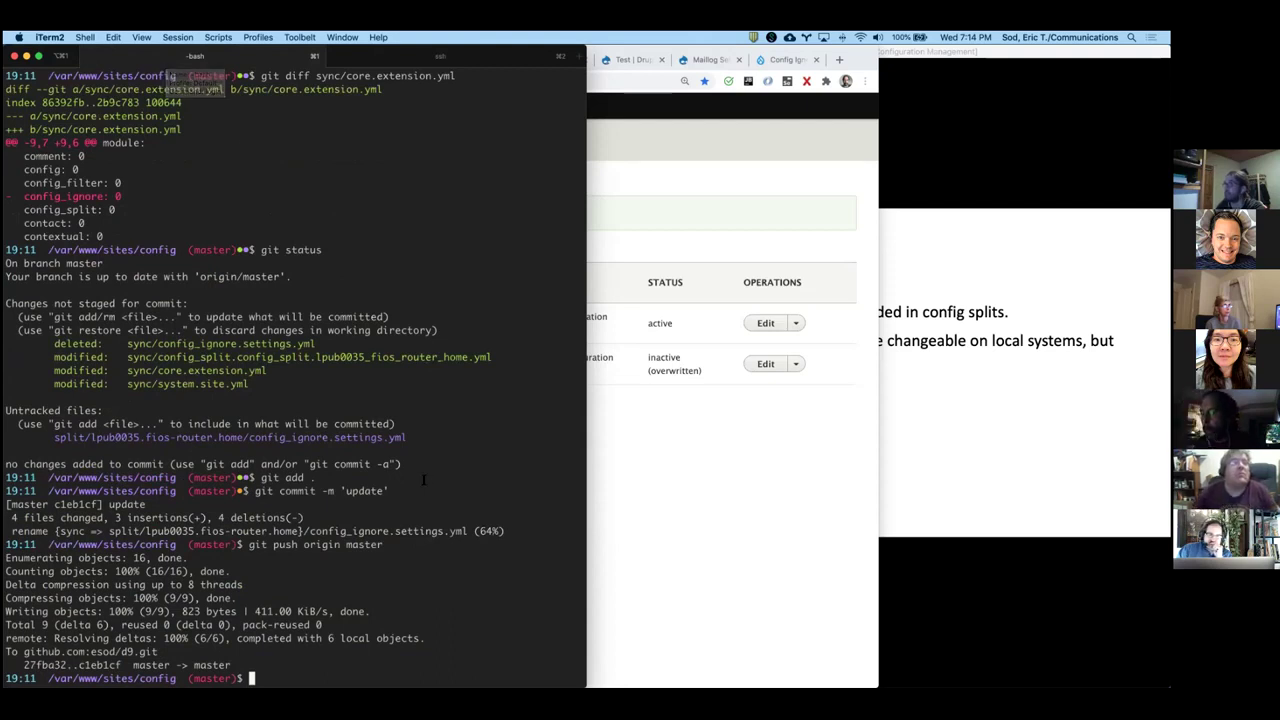
text(git)
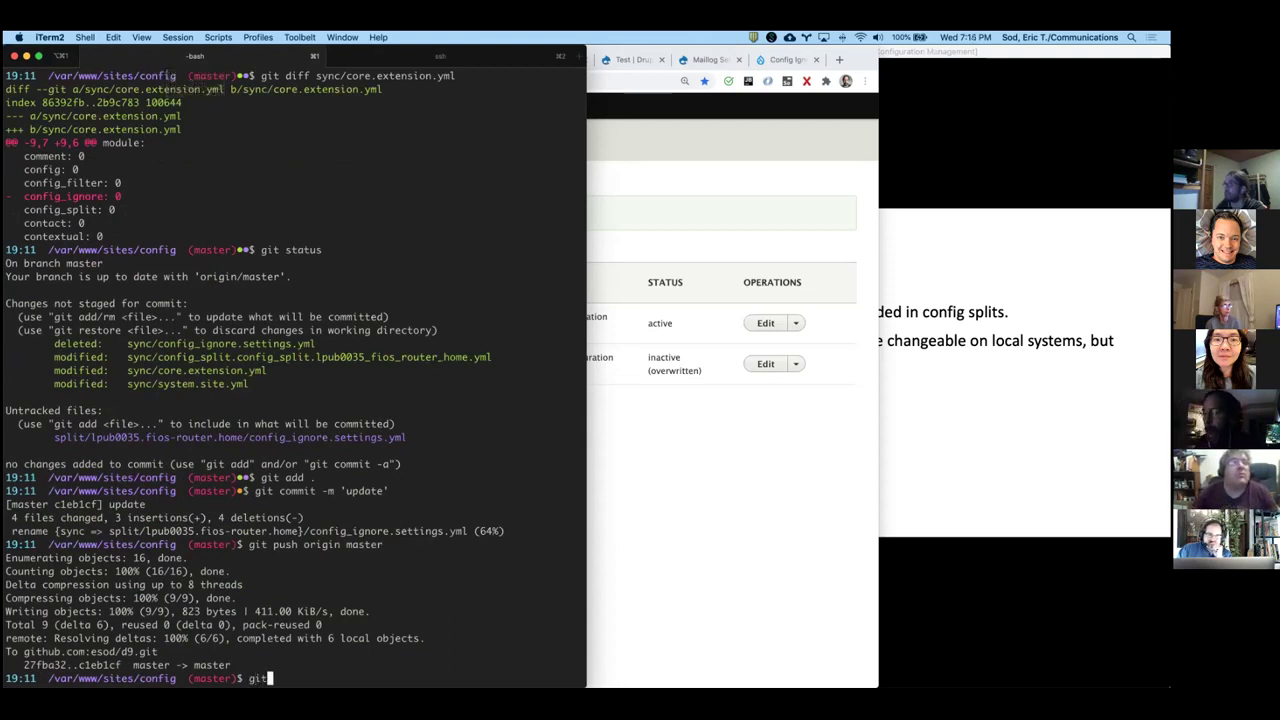
text( pull)
key(Return)
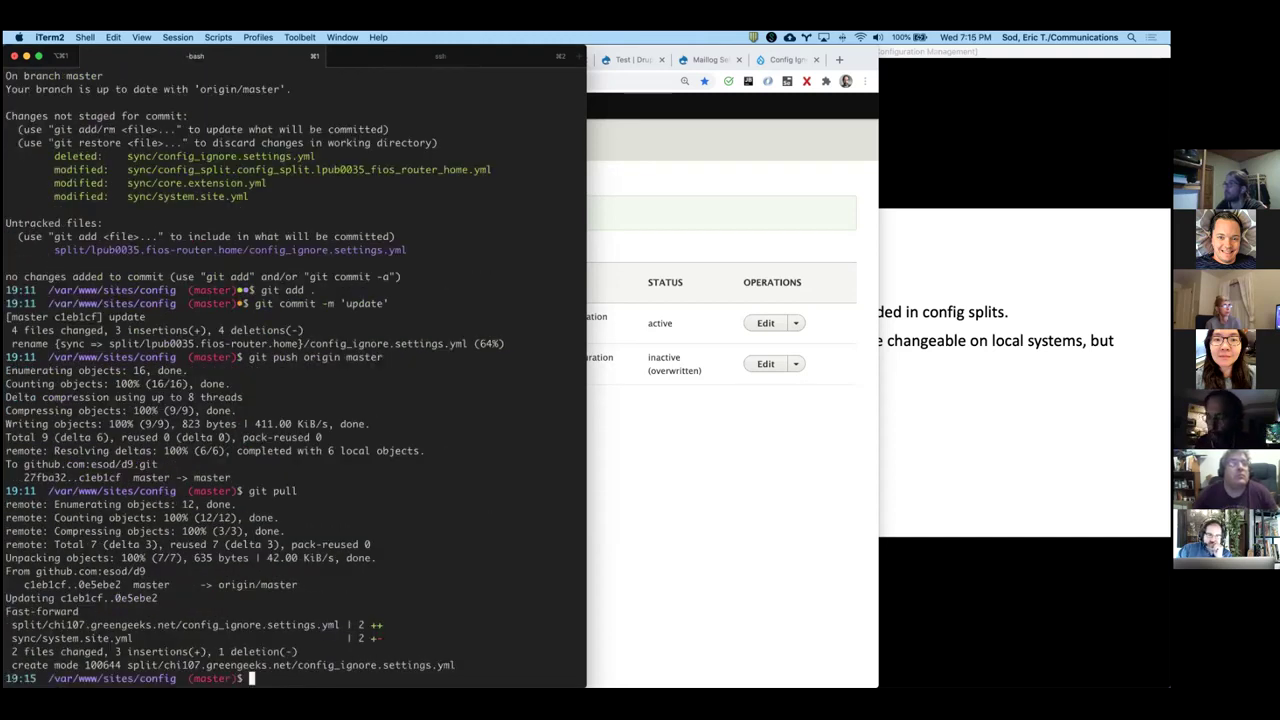
key(Return)
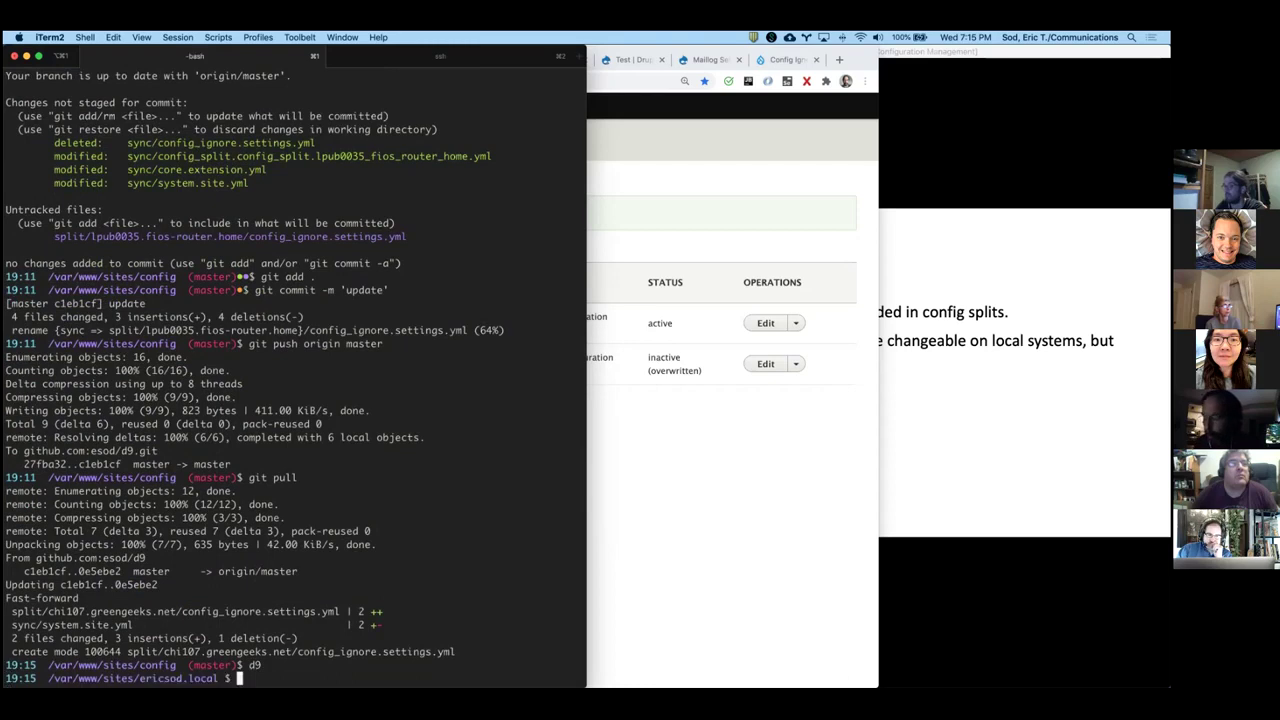
Step: Try to run drush -y config-import:import on the local site
text(drush -y config-impo)
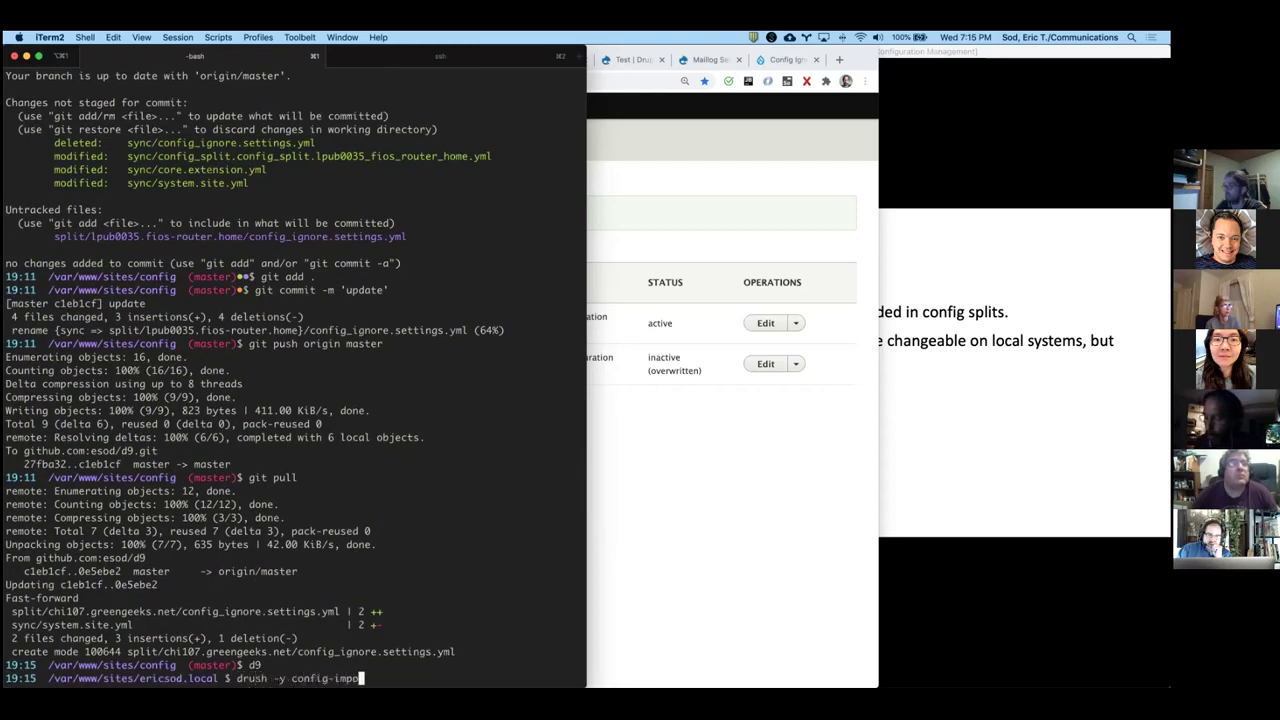
text(rt:import)
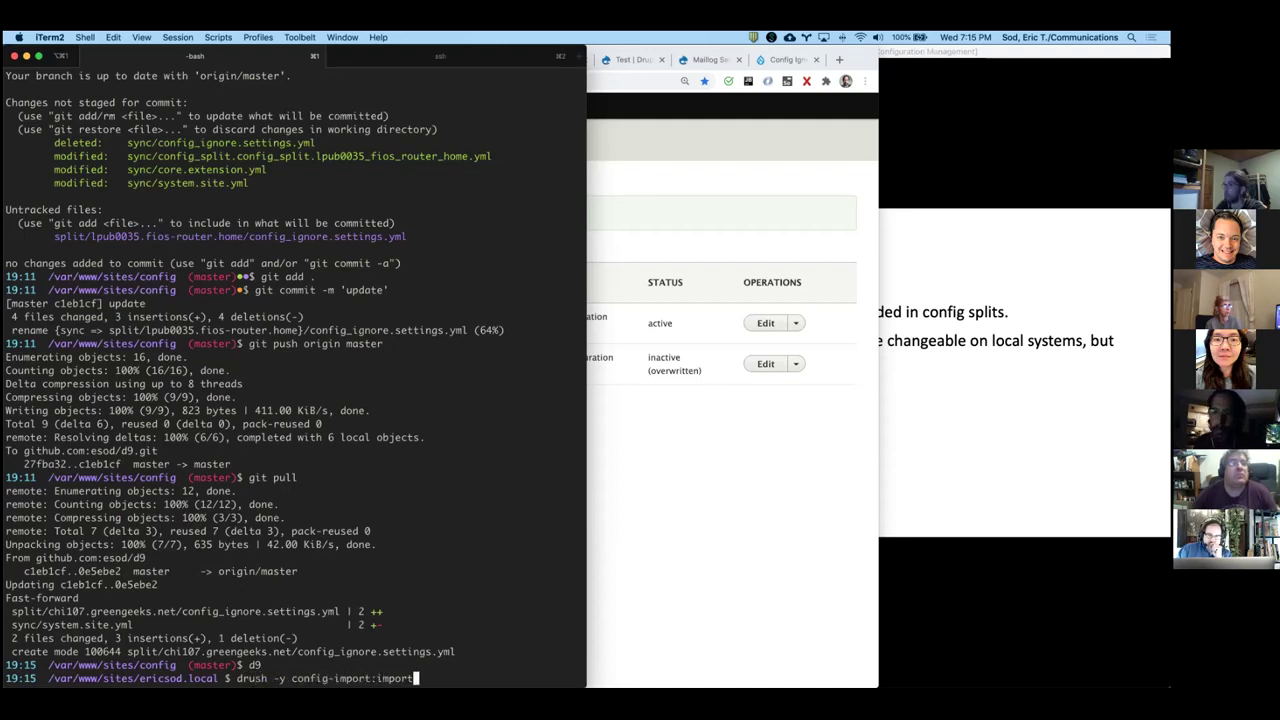
key(Return)
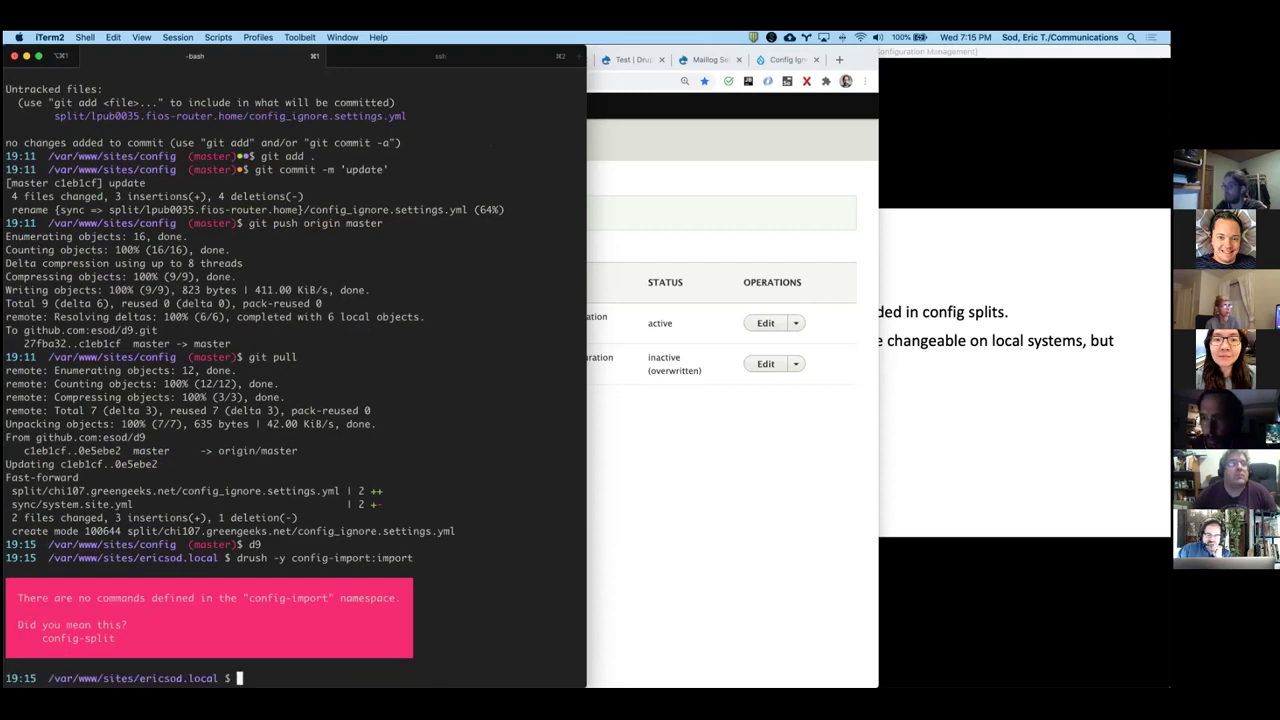
Step: Correct the failed command to drush -y config-split:import and run it on the local site
key(Up)
key(Left)
key(Left)
key(Left)
key(Left)
key(Left)
key(Left)
key(Left)
key(Left)
key(Left)
key(Left)
key(Left)
key(Left)
key(Left)
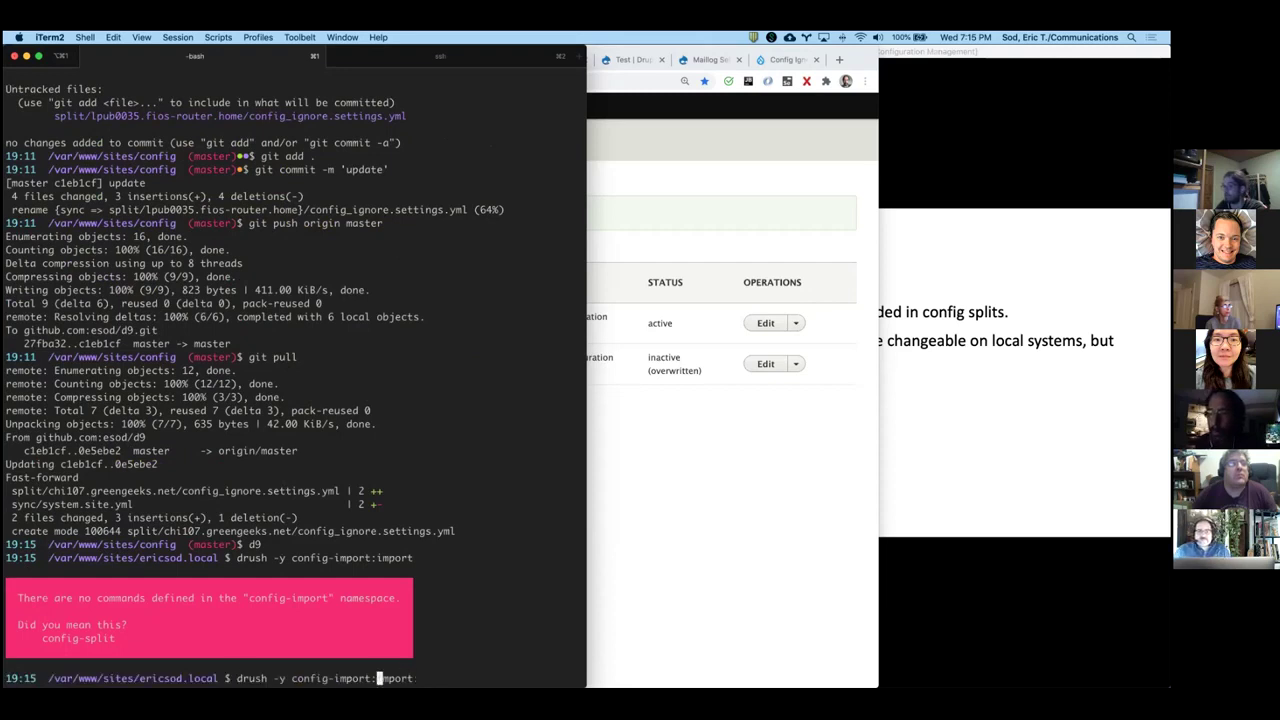
key(Left)
text(s)
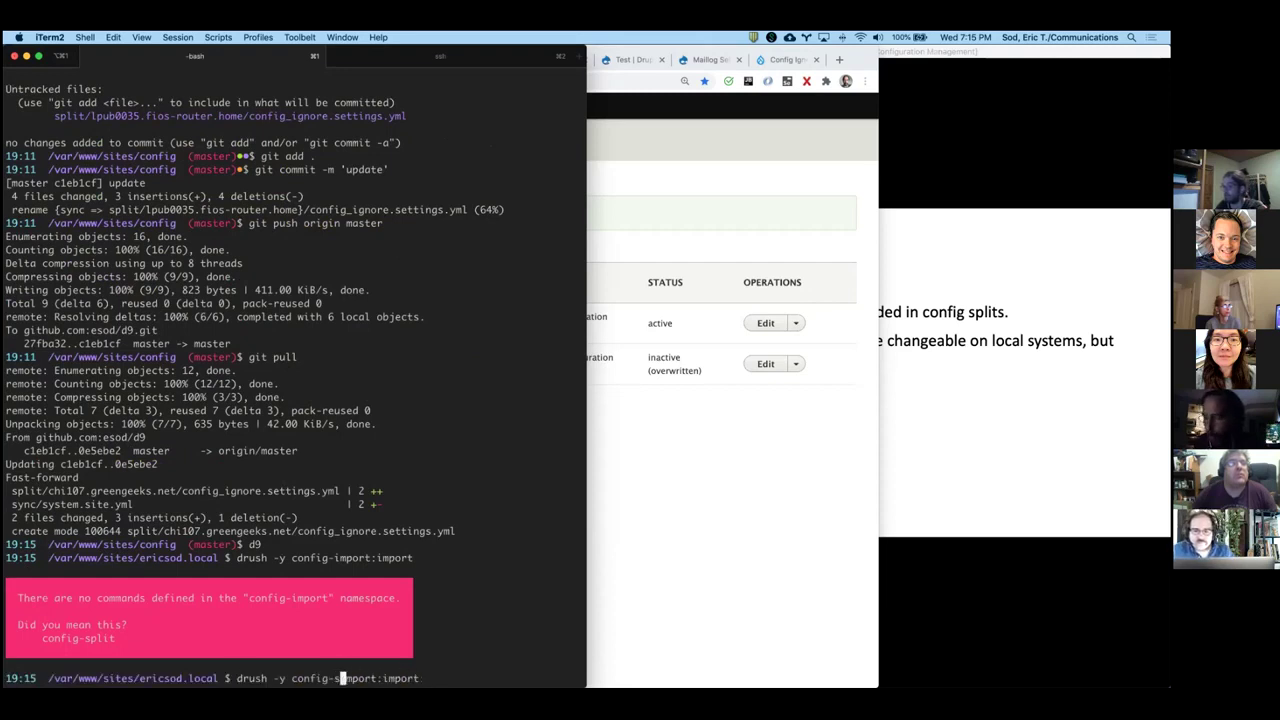
text(plit:)
key(End)
key(BackSpace)
key(BackSpace)
key(BackSpace)
key(BackSpace)
key(BackSpace)
key(BackSpace)
key(BackSpace)
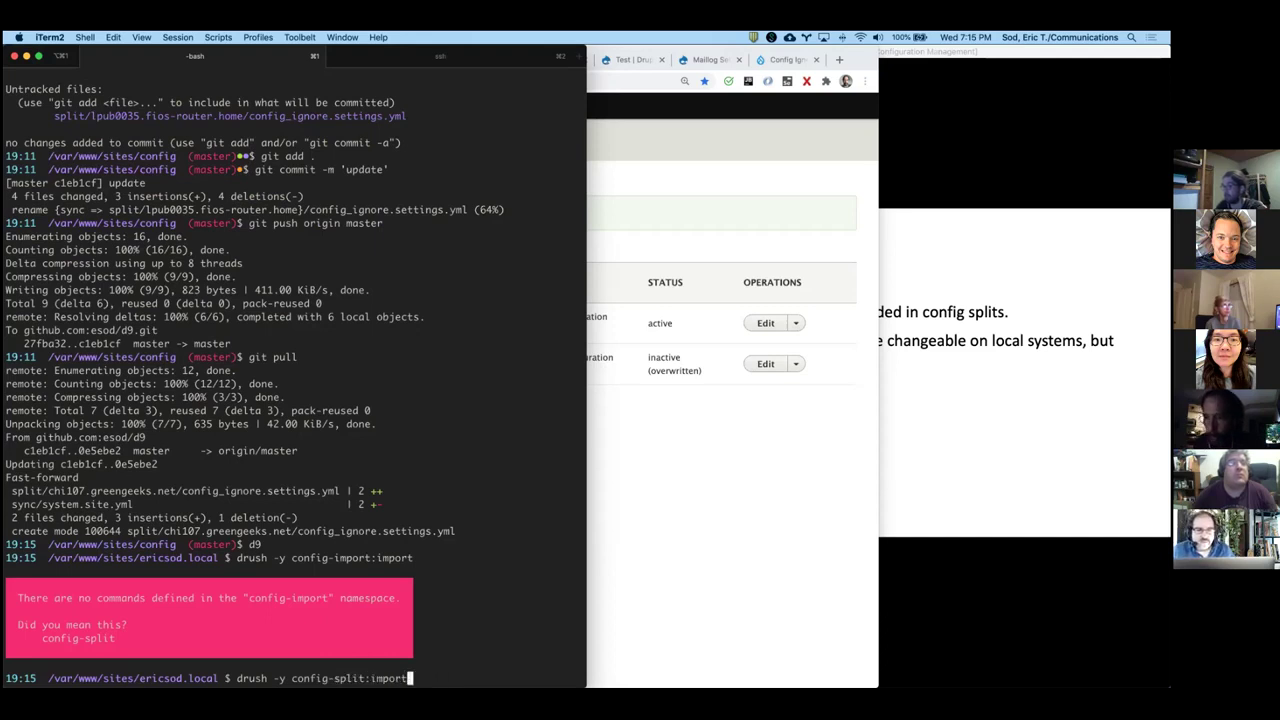
key(Return)
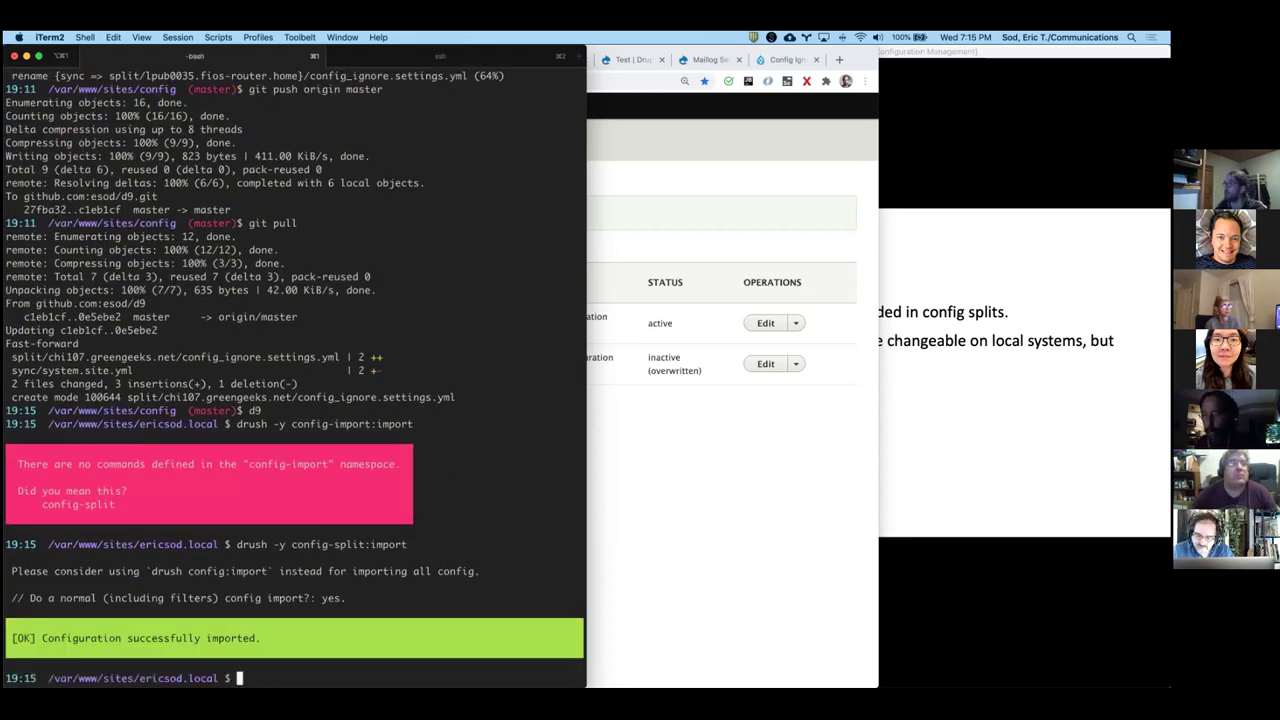
Step: Switch to Chrome, reload the configuration Ignore page on ericsod.local and open the same page on ericsod.com to compare the ignored entity names
key(super+Tab)
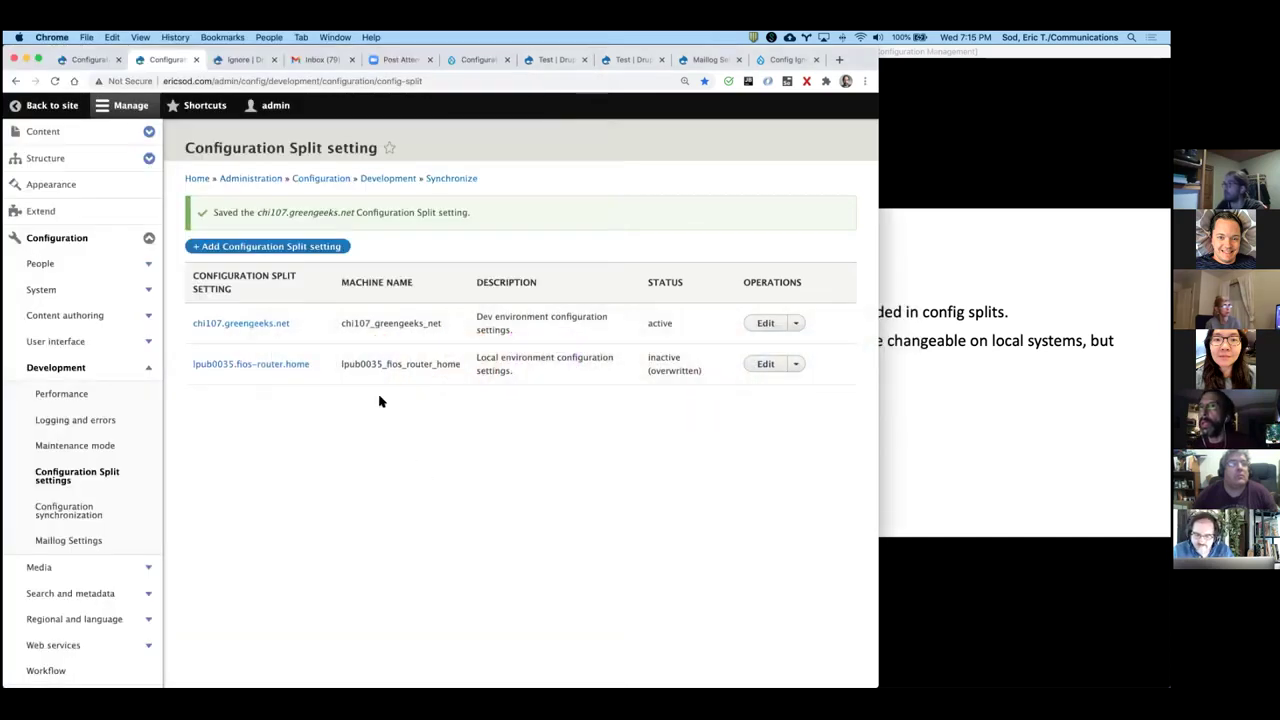
click(238, 59)
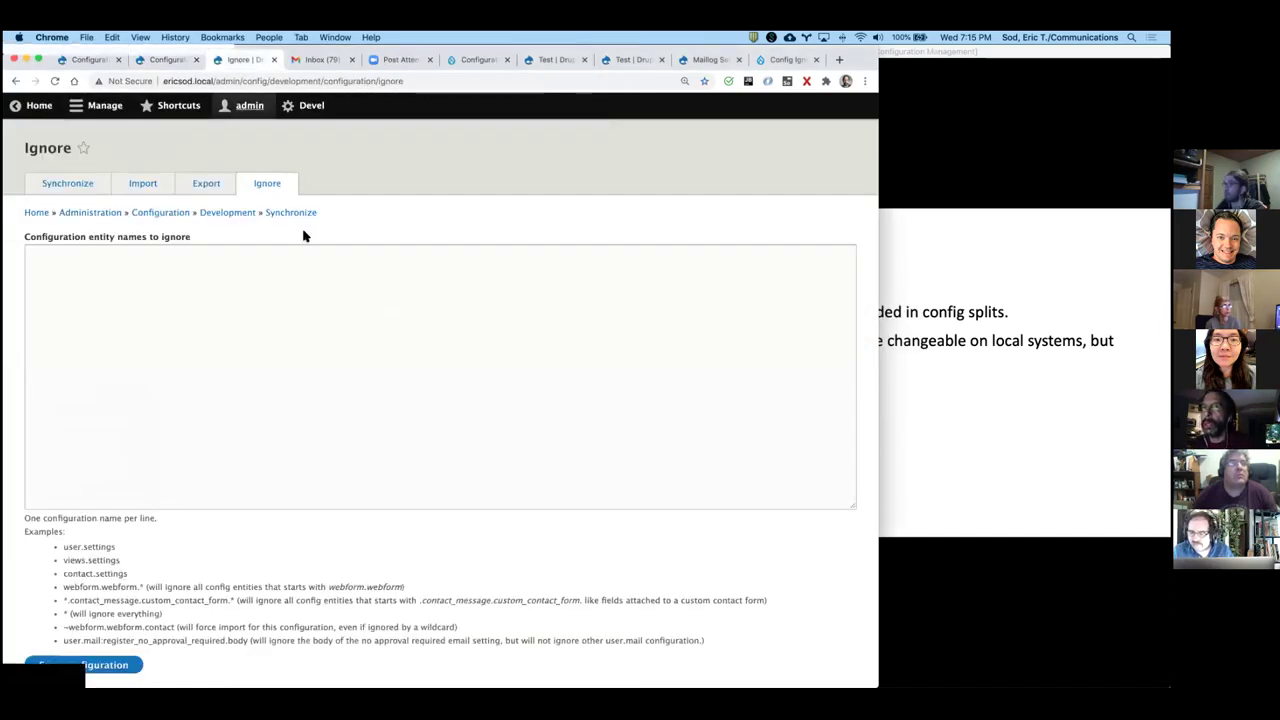
key(super+r)
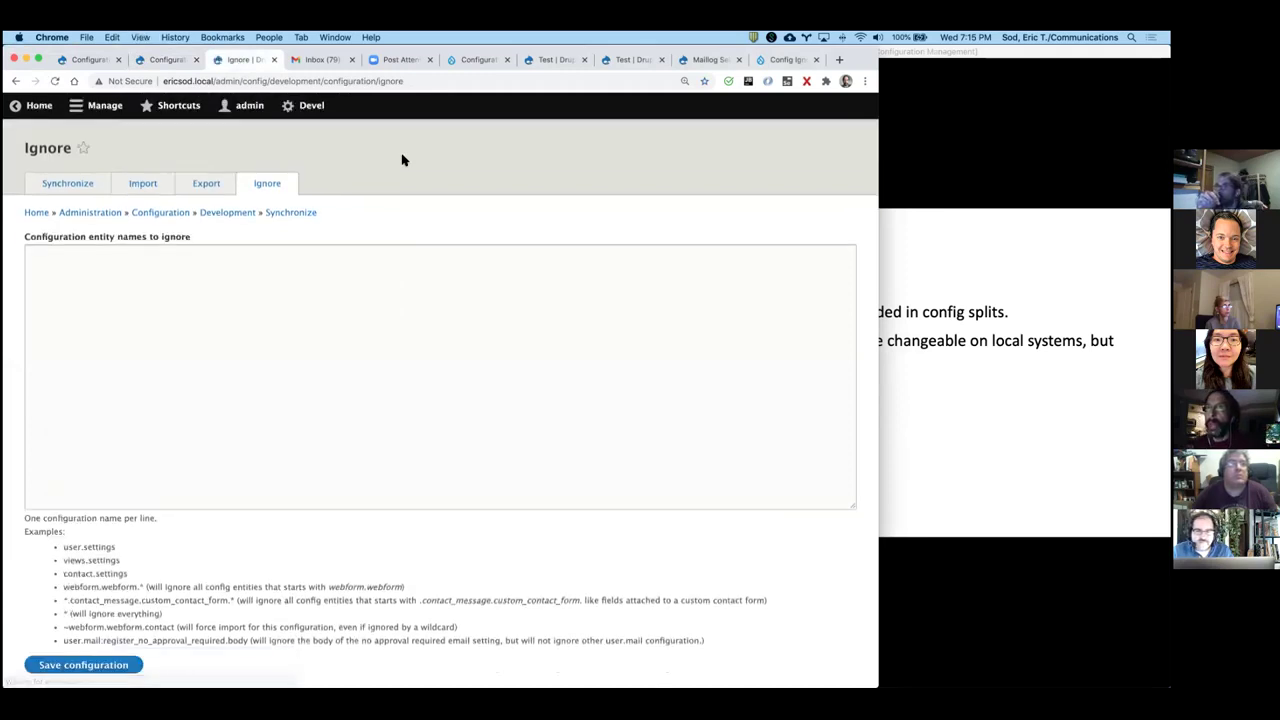
double_click(198, 80)
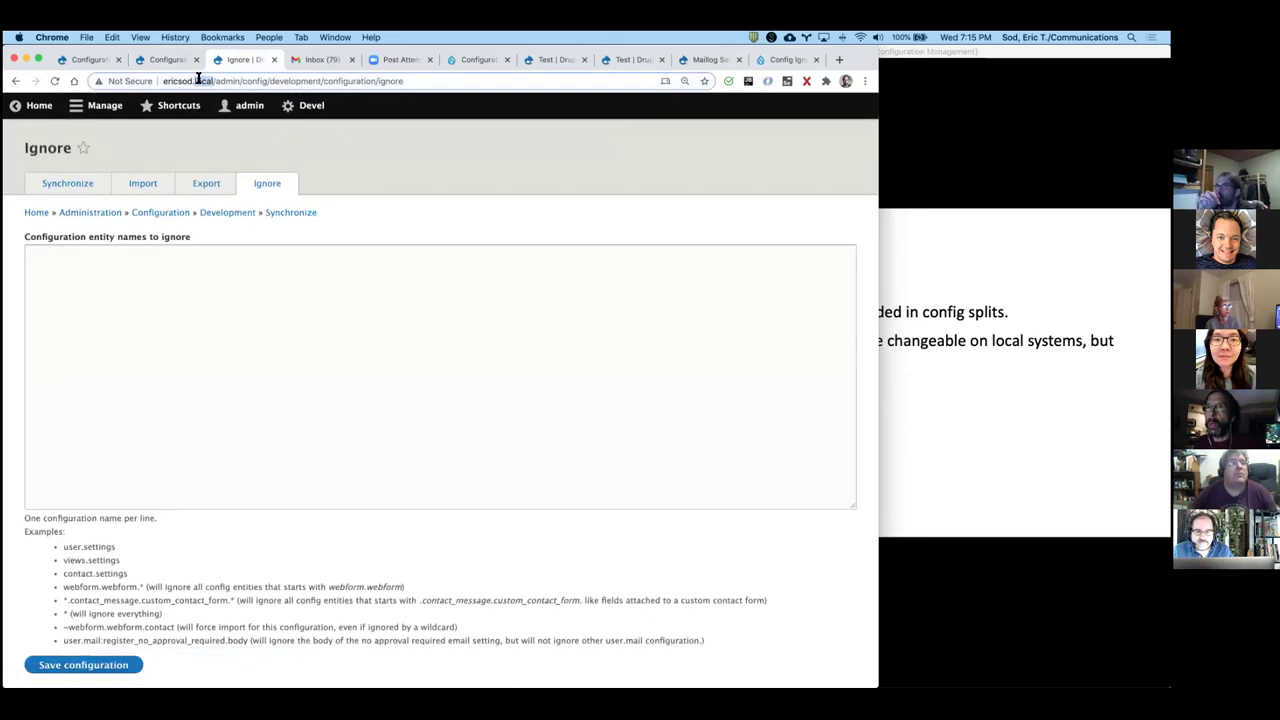
text(com)
key(Return)
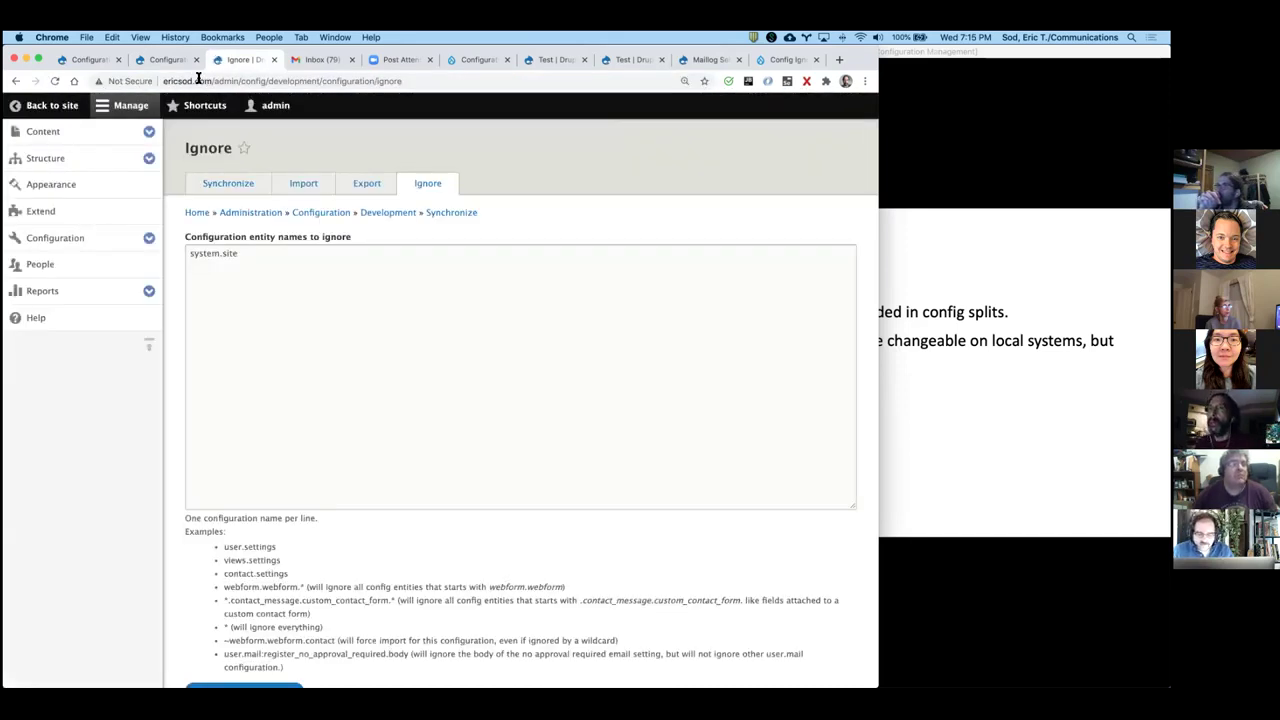
Step: Open the Basic site settings on ericsod.com, set the slogan to "This is the wrong slogan" and save the configuration
click(100, 62)
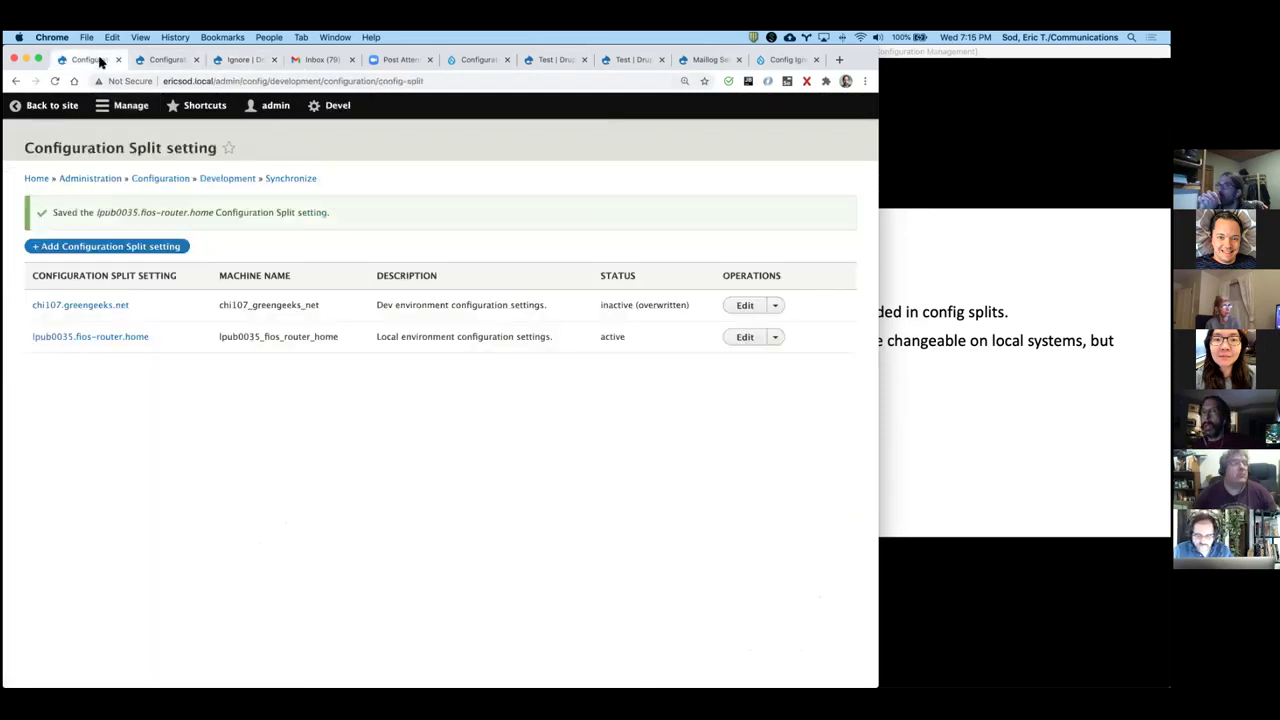
click(176, 62)
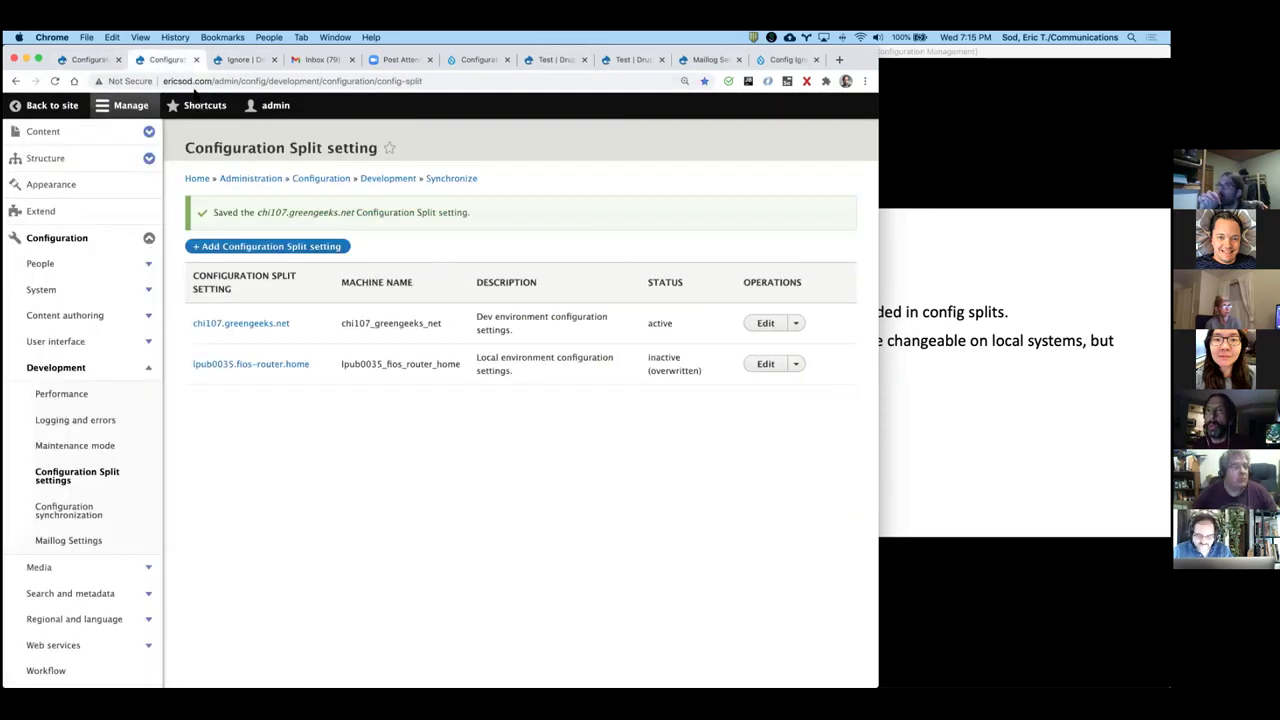
click(200, 80)
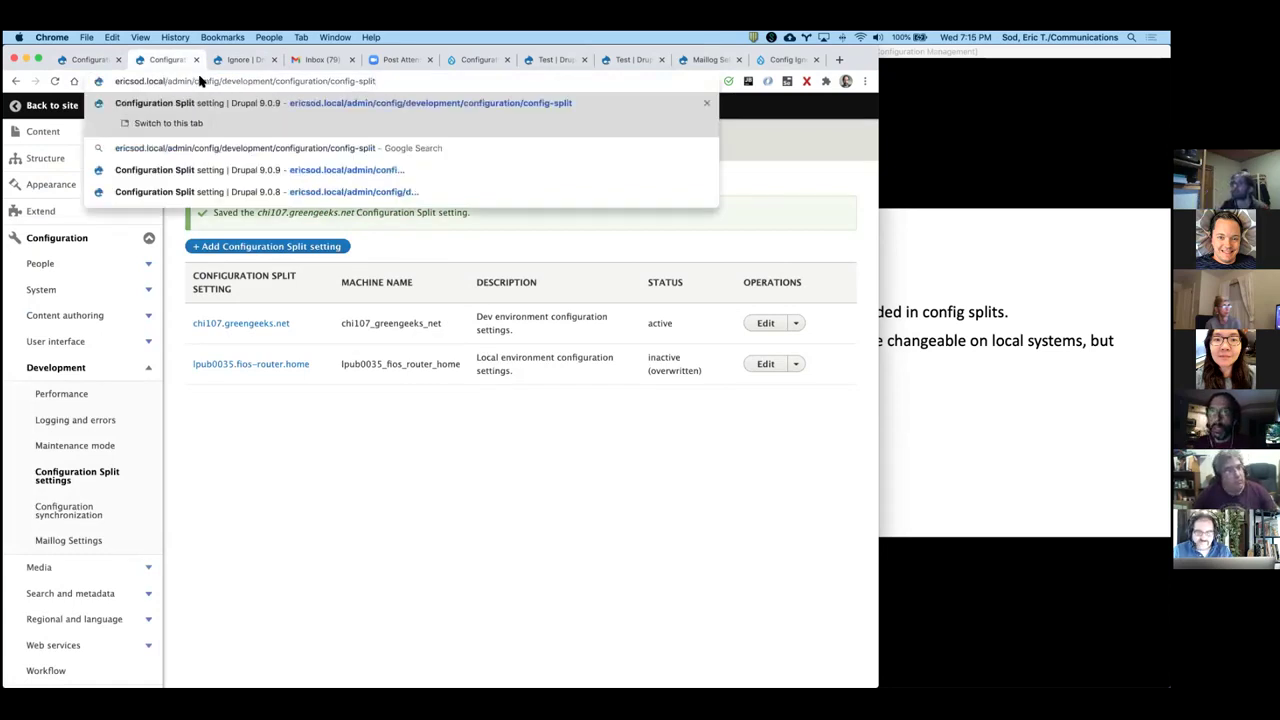
click(160, 370)
click(148, 289)
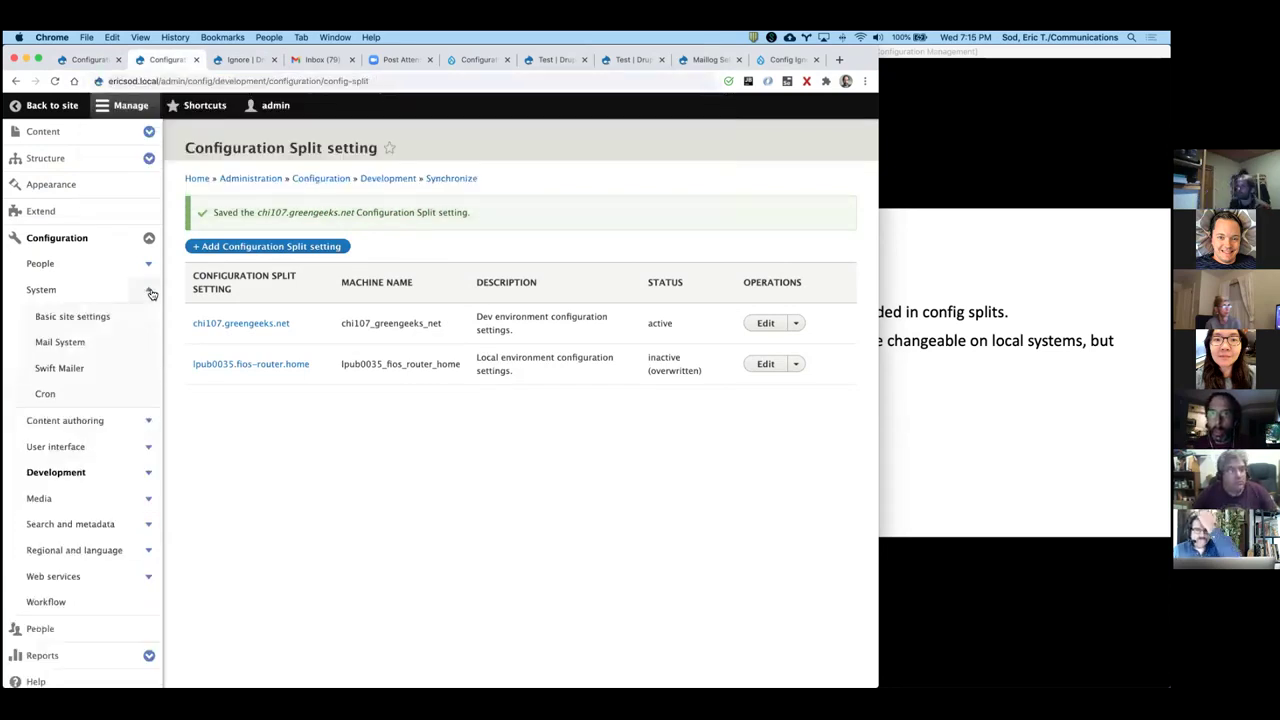
click(57, 317)
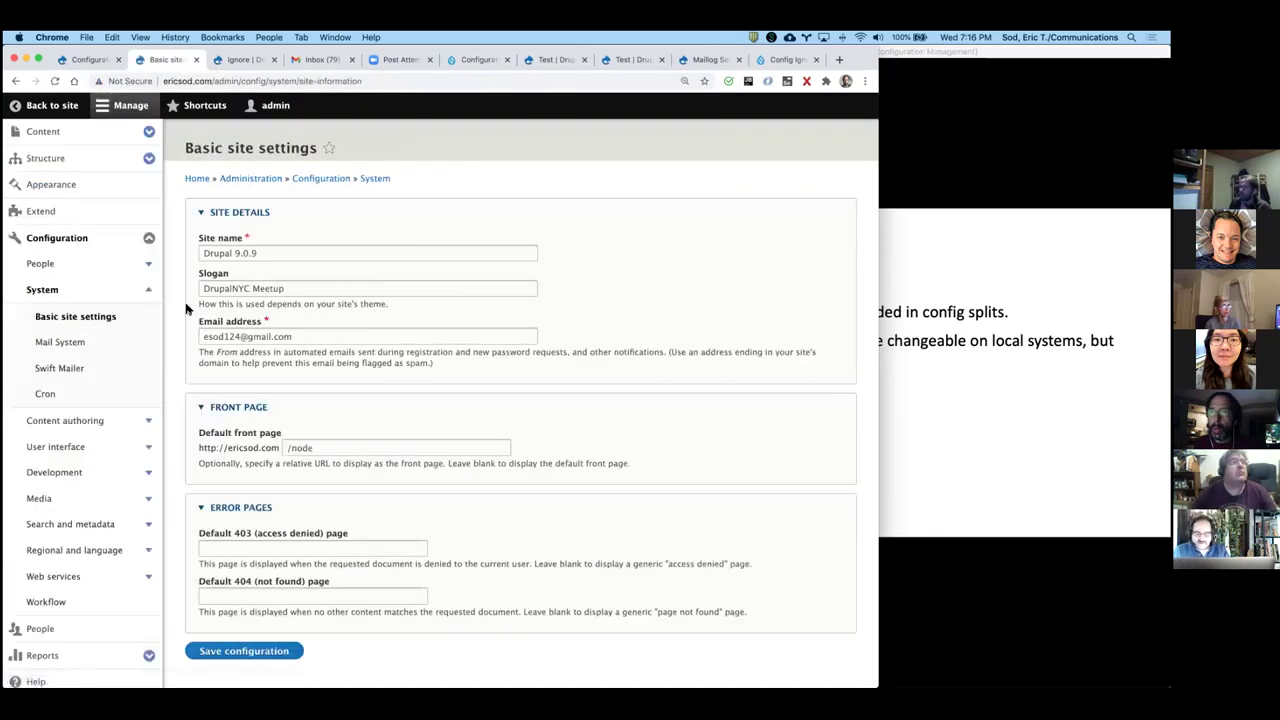
triple_click(213, 289)
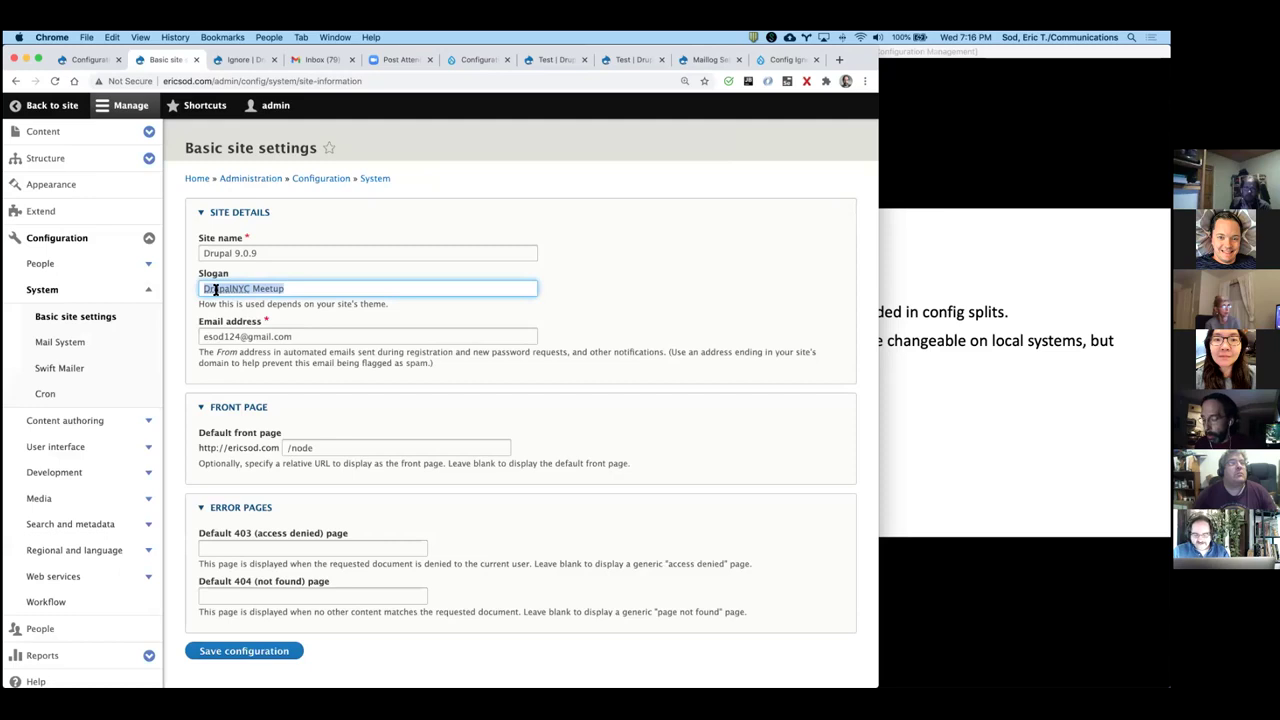
text(T)
click(230, 311)
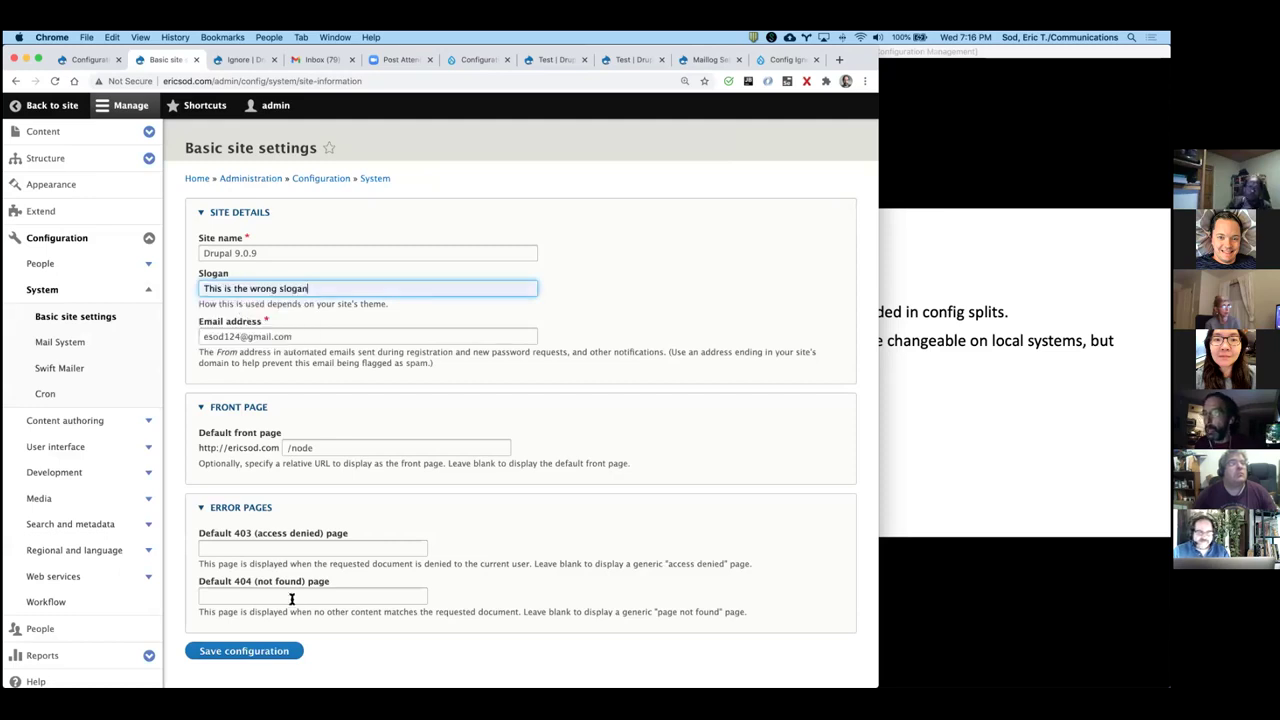
click(271, 651)
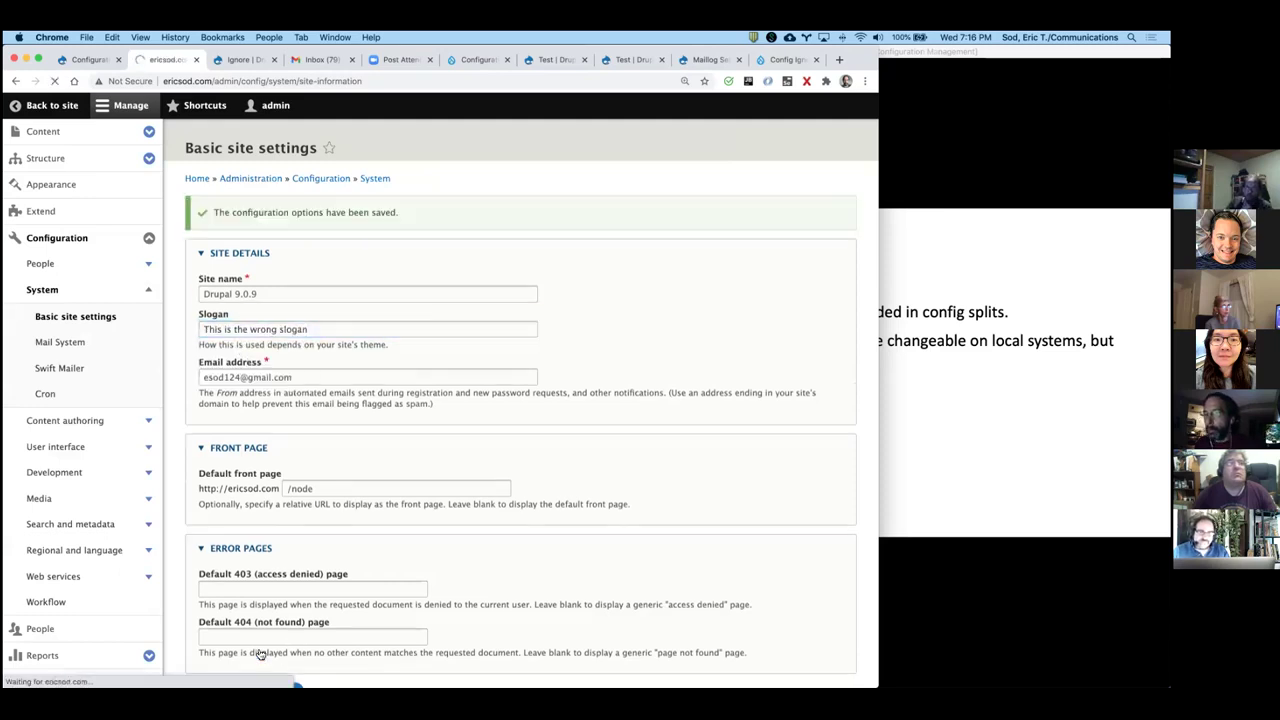
Step: Switch to iTerm2, run drush -y config-split:export on the local site and change to the config directory
key(super+Tab)
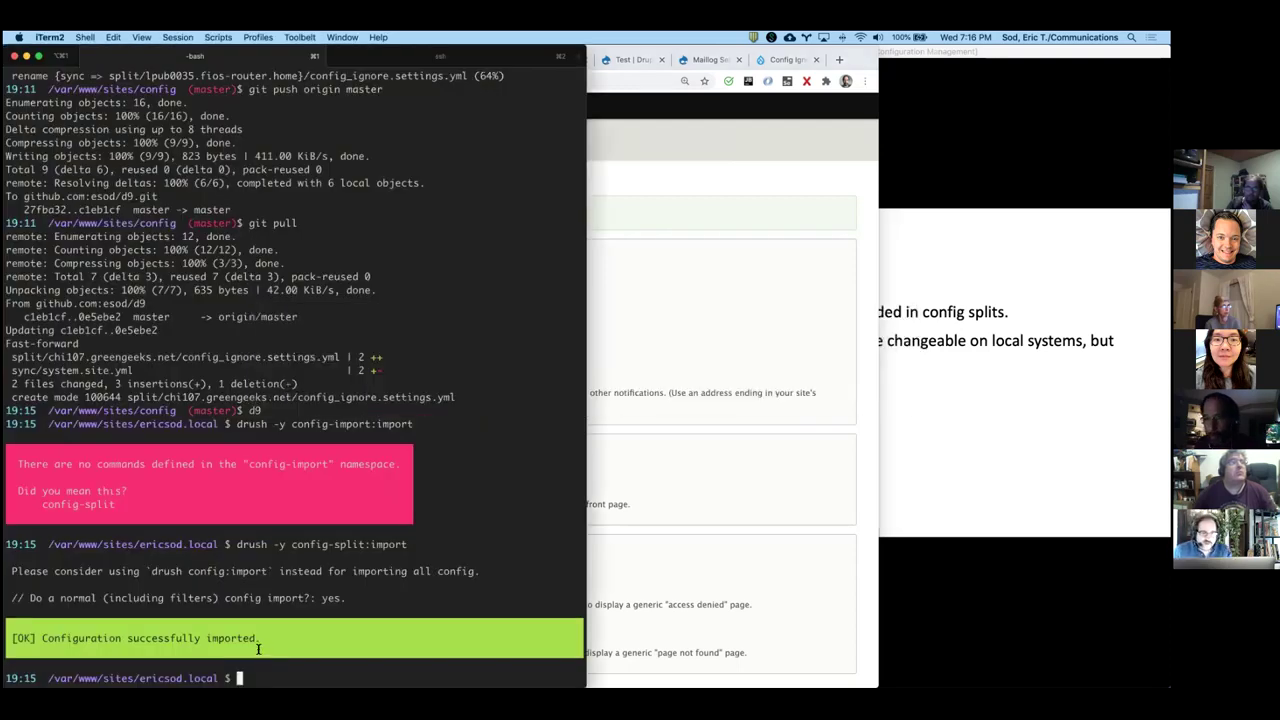
key(Up)
key(BackSpace)
key(BackSpace)
key(BackSpace)
key(BackSpace)
key(BackSpace)
key(BackSpace)
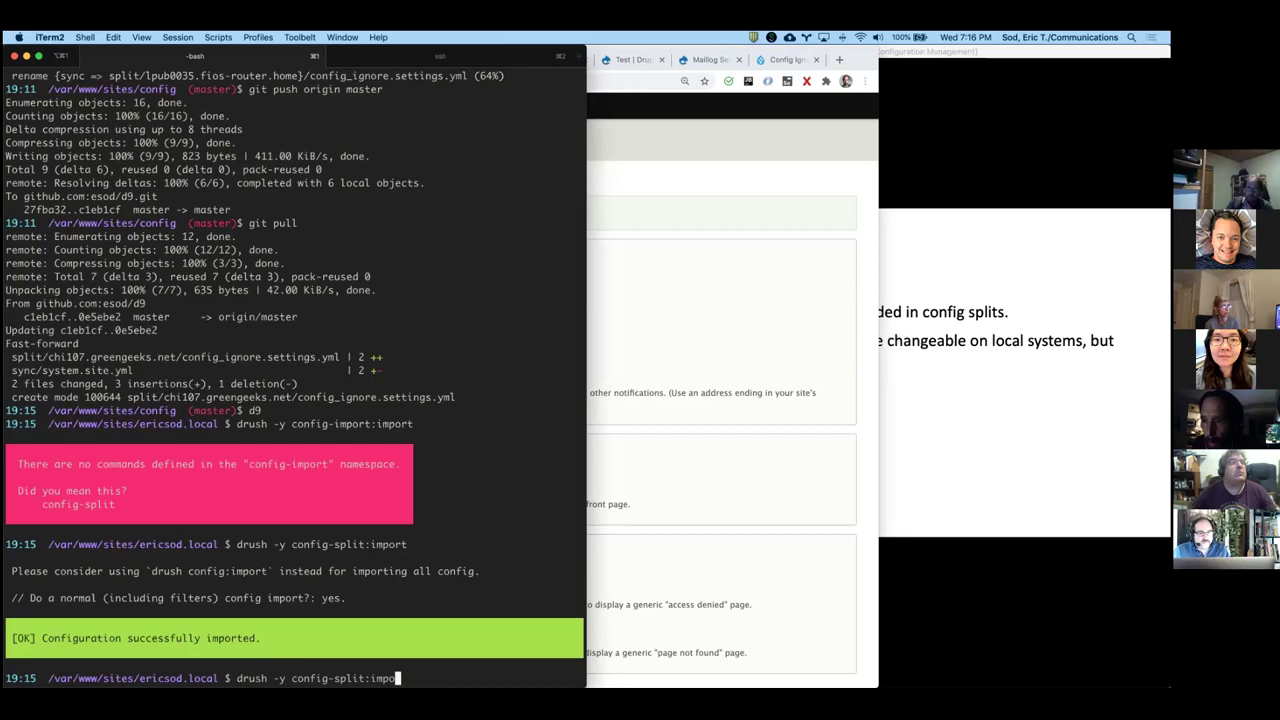
text(export)
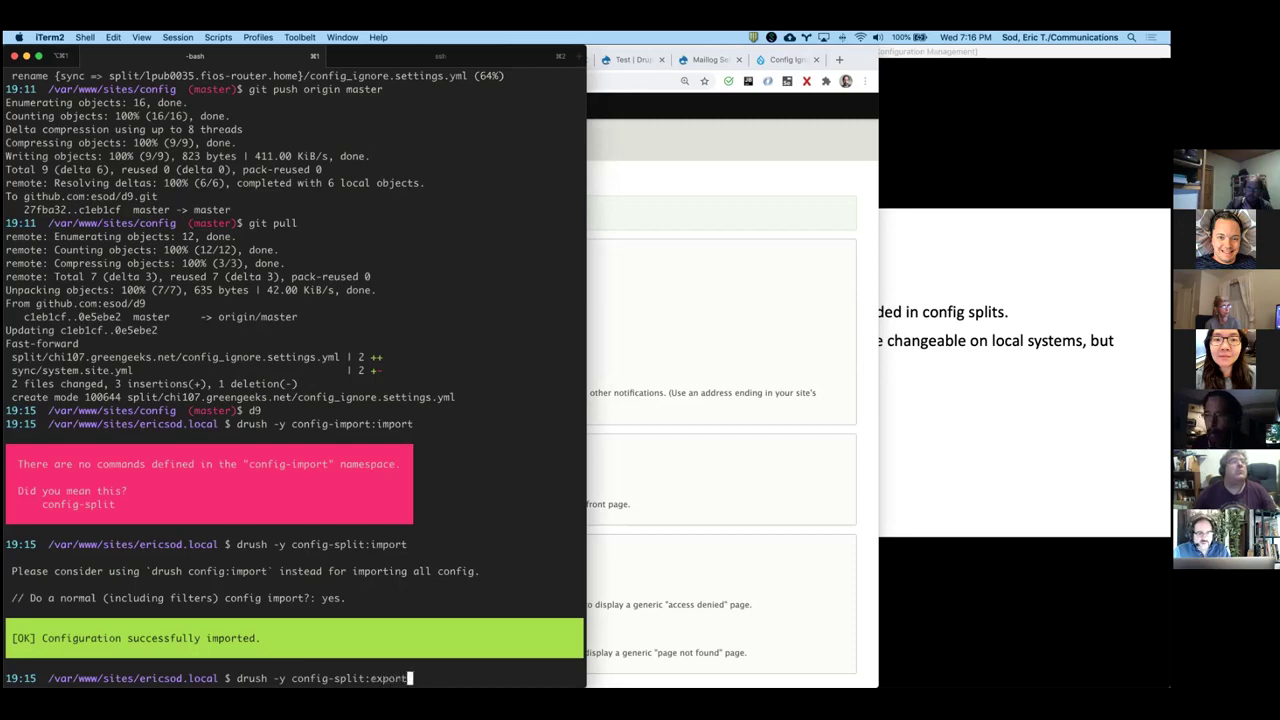
key(Return)
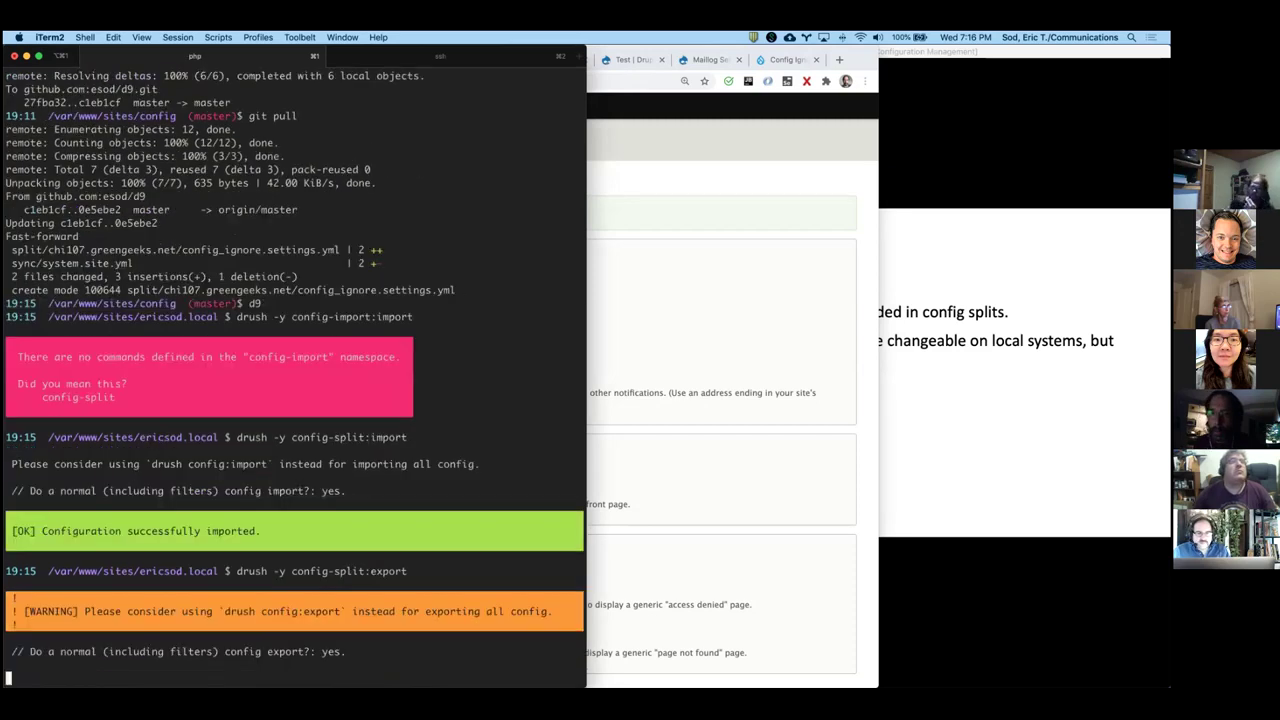
text(config)
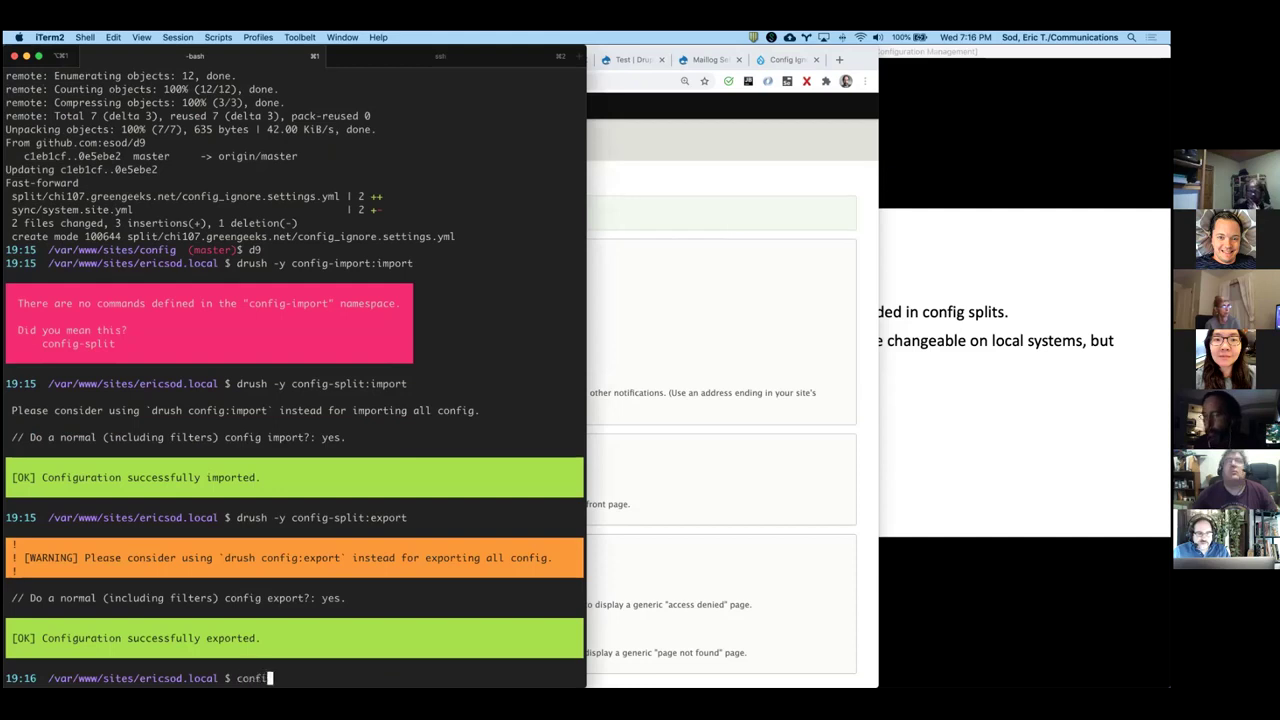
key(Return)
text(g)
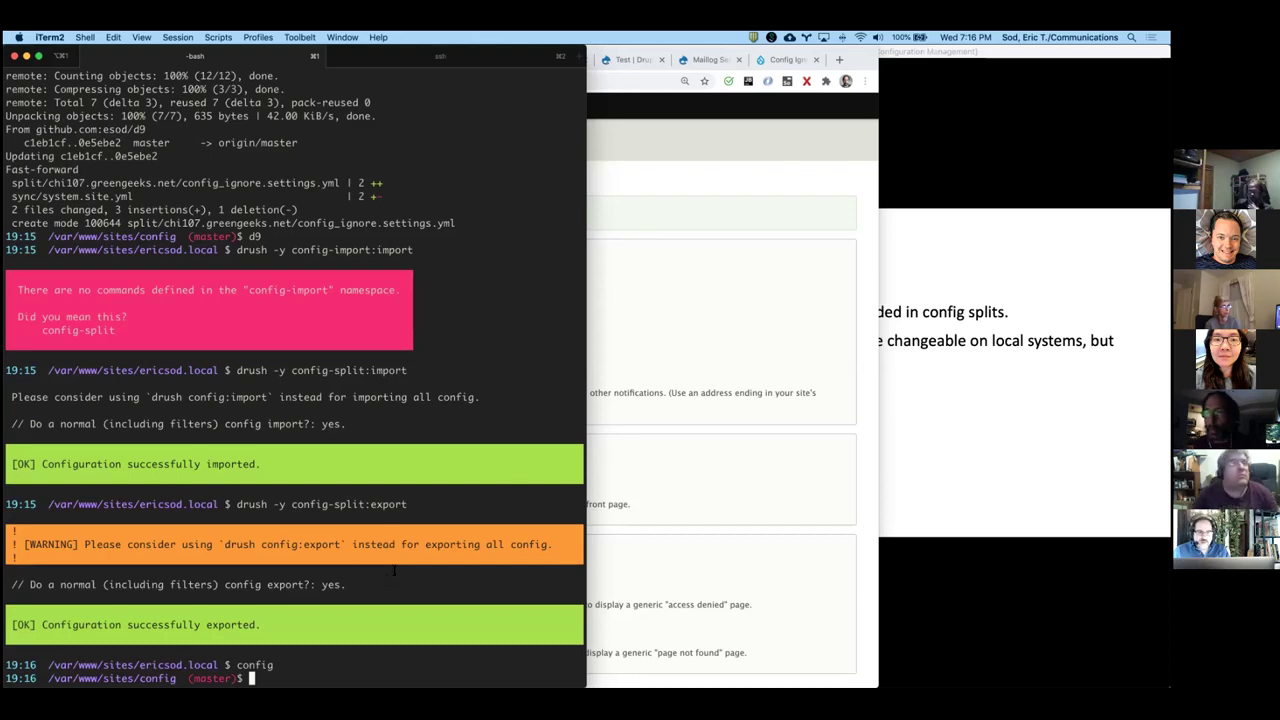
Step: Switch to Chrome, load the Basic site settings on ericsod.local and save the slogan as "This is the wrong slogan"
click(710, 285)
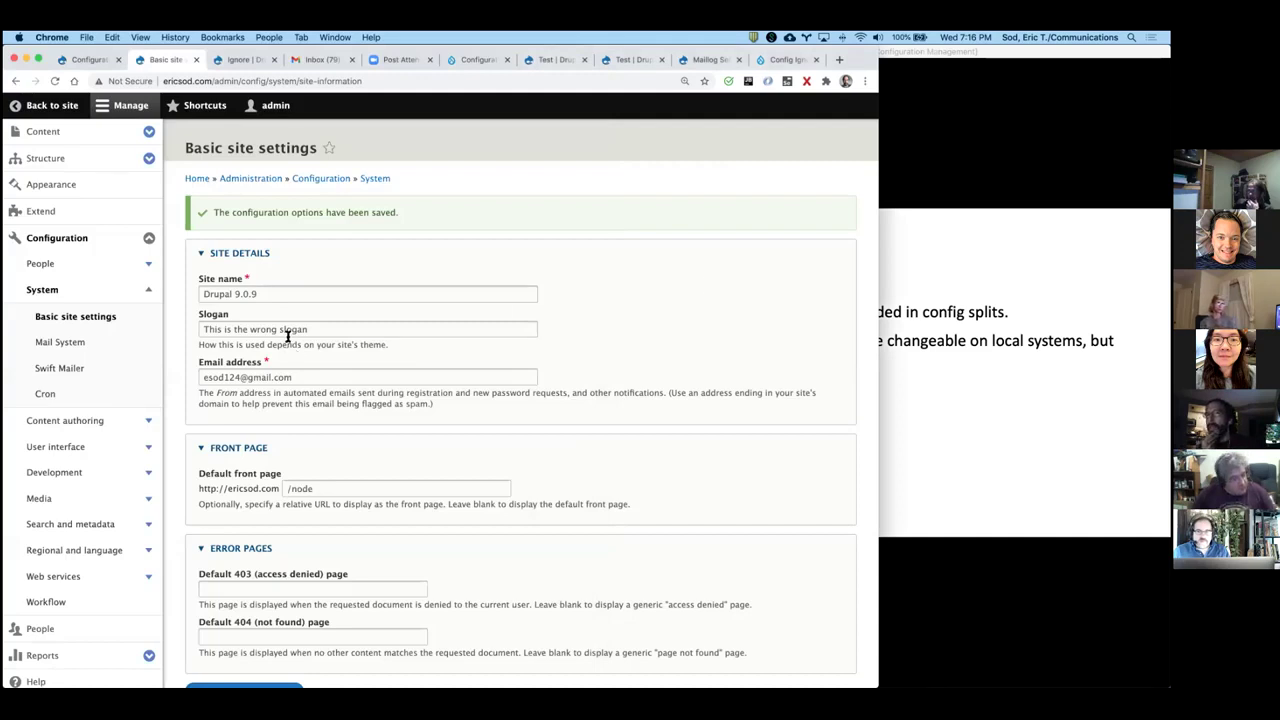
click(258, 329)
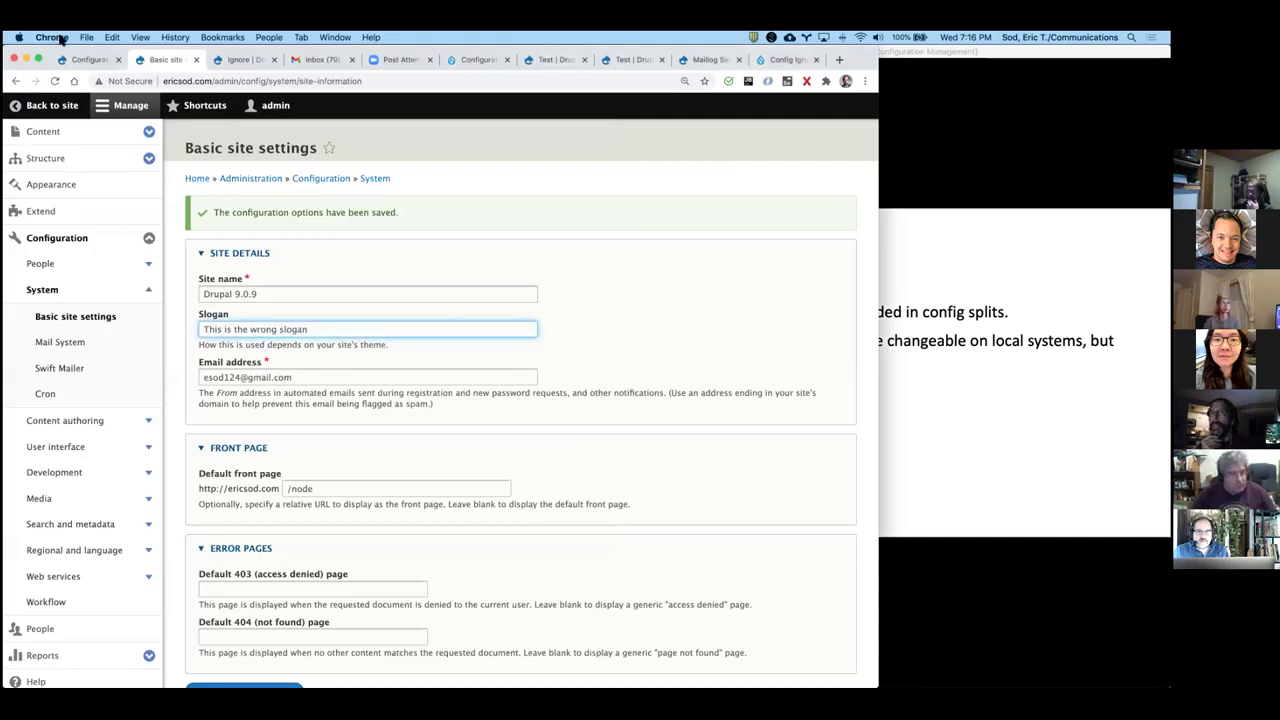
click(205, 80)
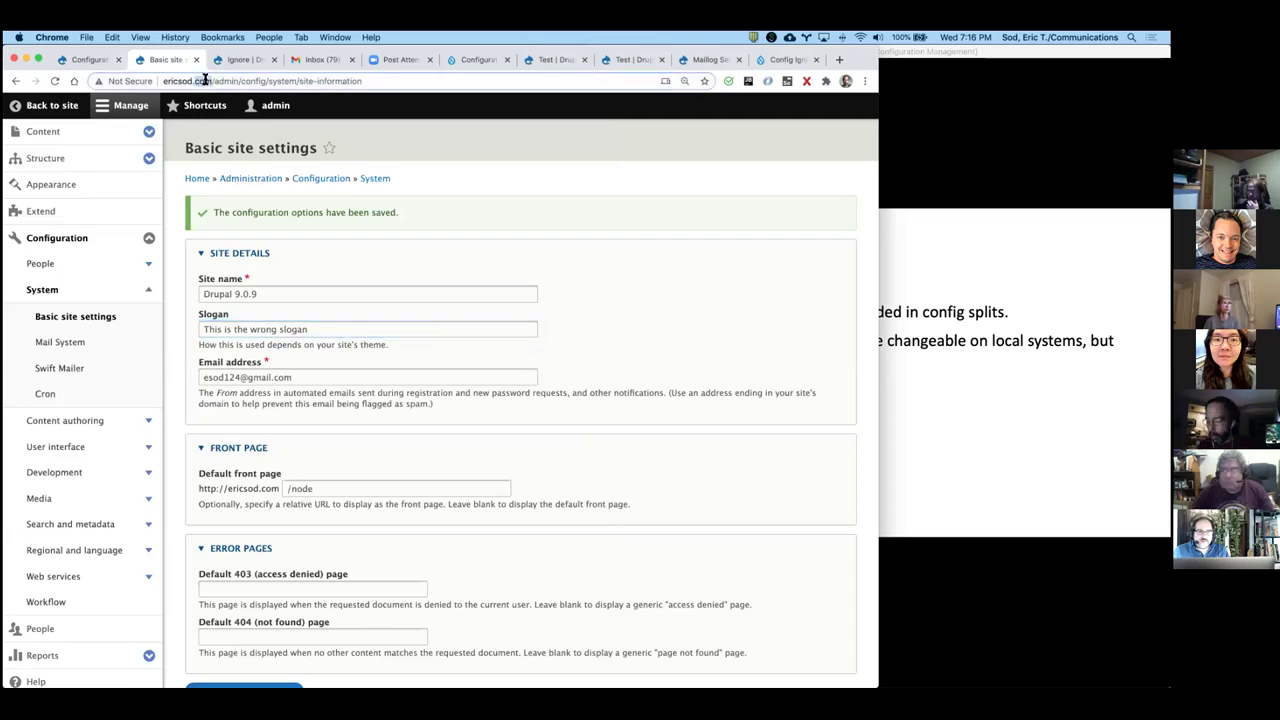
double_click(205, 80)
text(local)
key(Return)
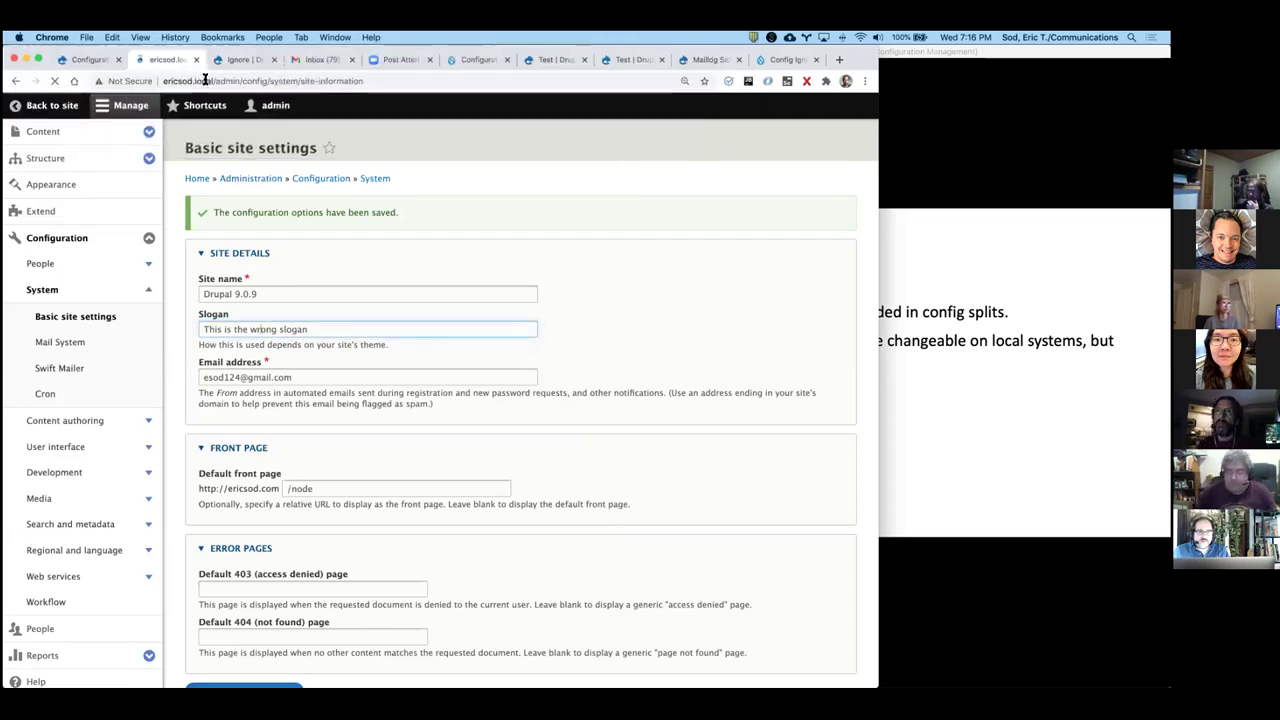
click(113, 288)
triple_click(110, 288)
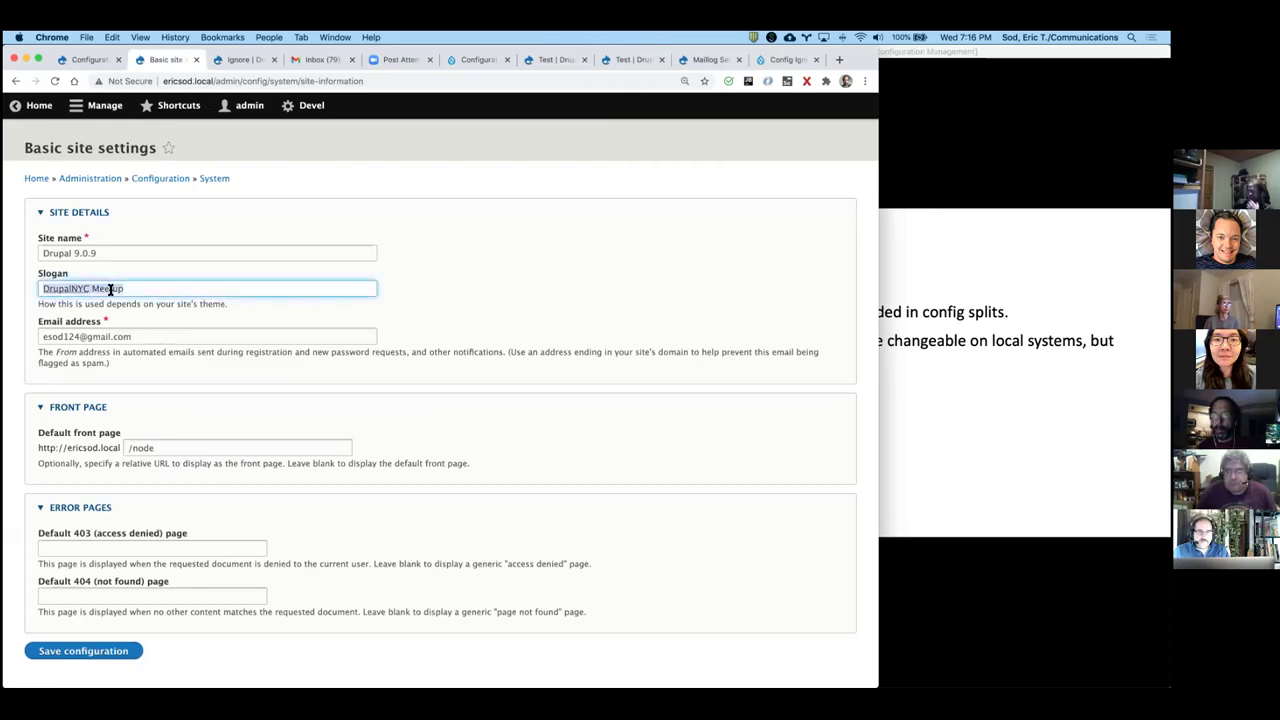
text(This is the wrong slogan)
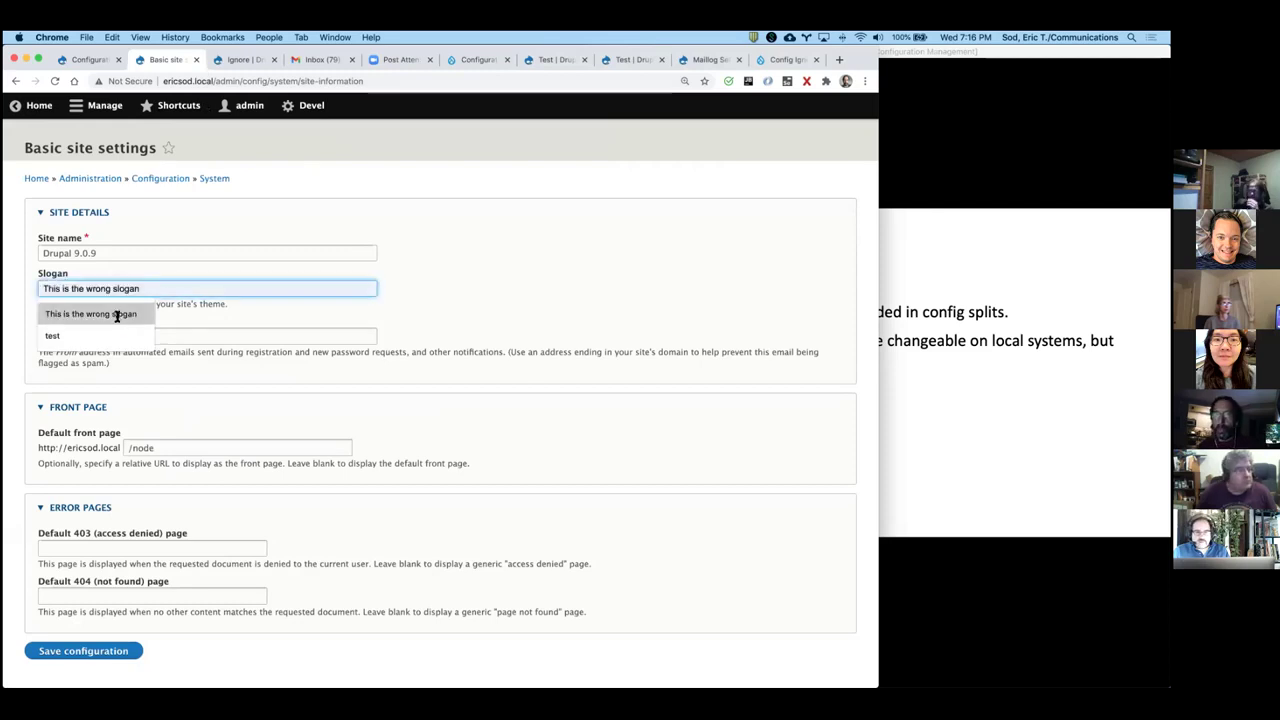
click(118, 312)
click(108, 657)
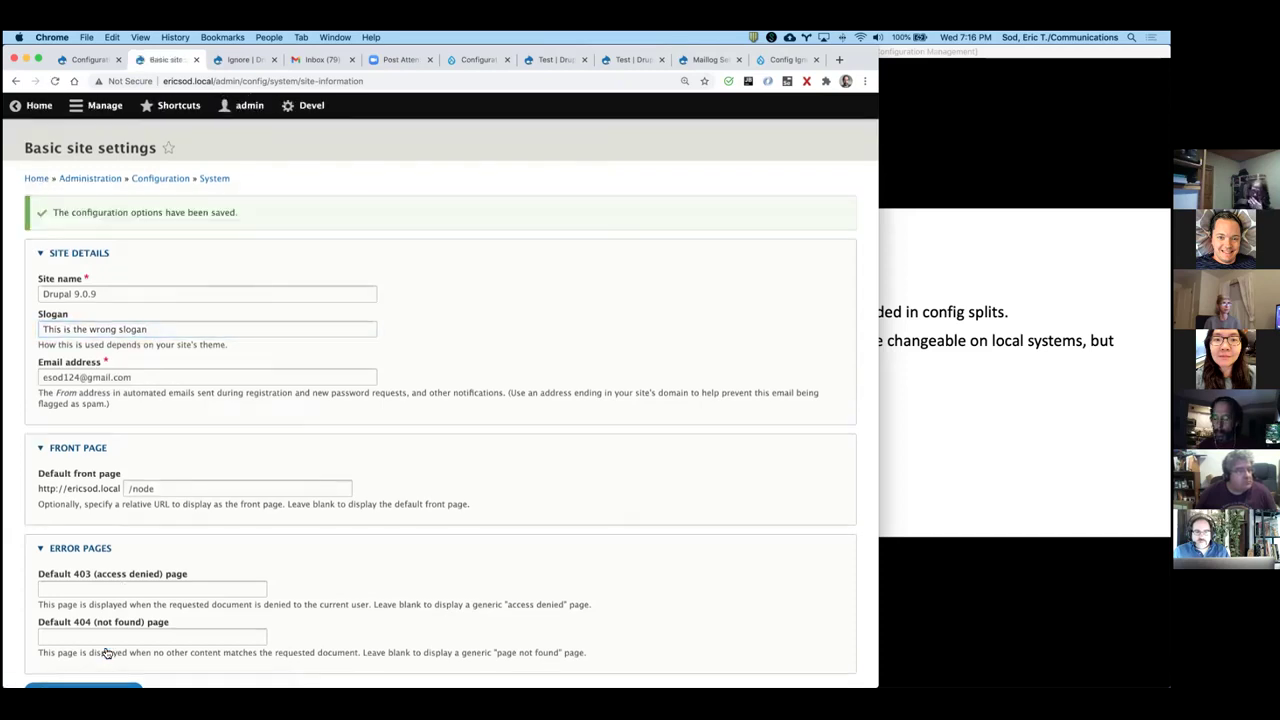
Step: Switch to iTerm2, return to the ericsod.local site with d9 and rerun drush -y config-split:export
key(super+Tab)
text(d9)
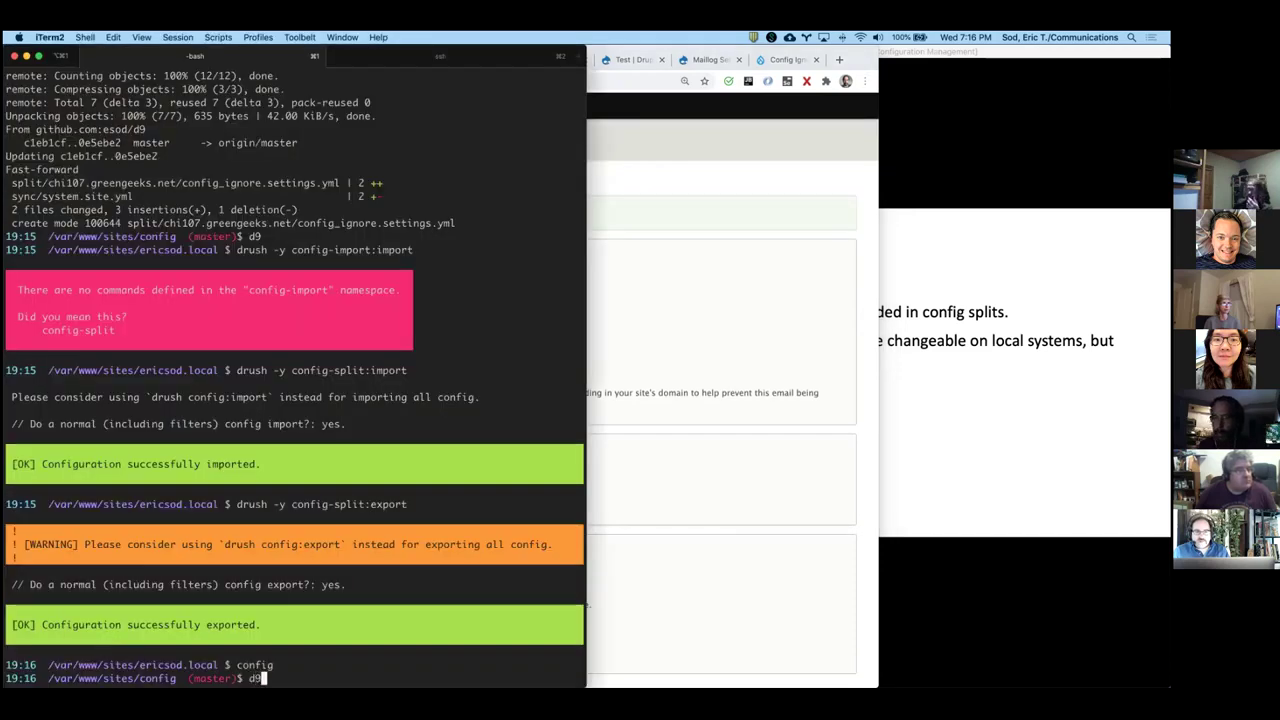
key(Return)
text(config)
key(Up)
key(Up)
key(Up)
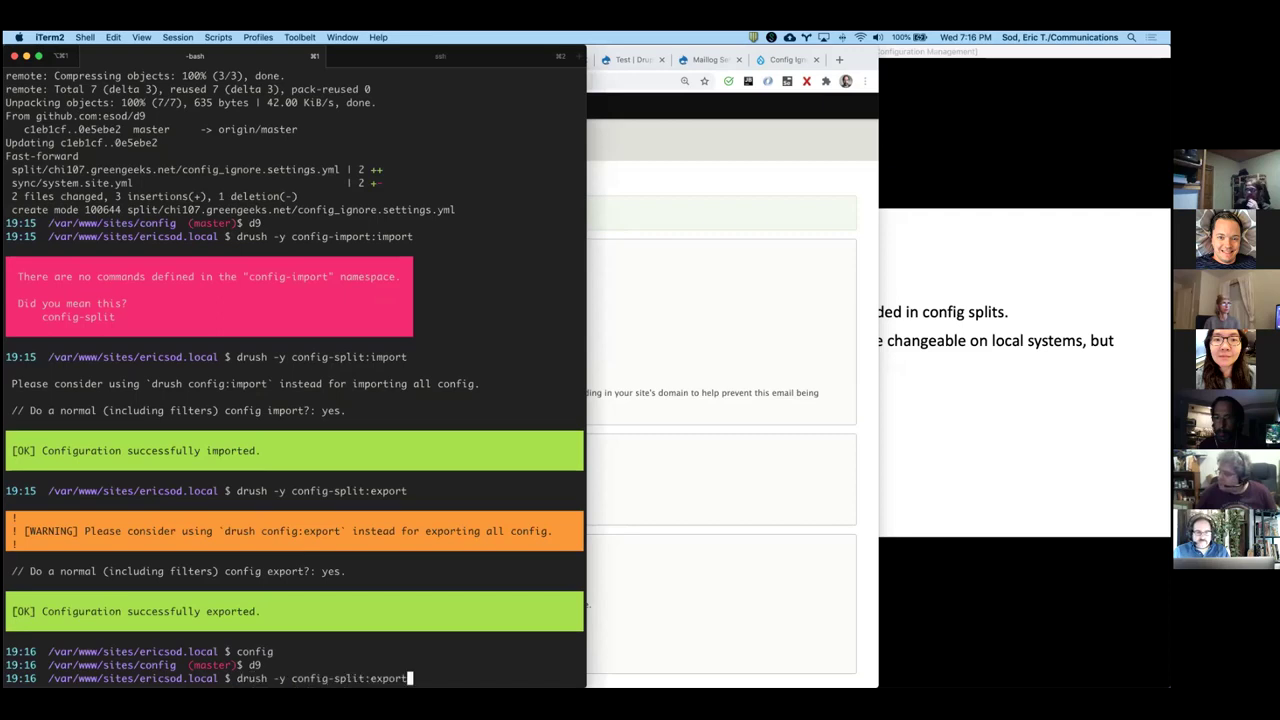
key(Return)
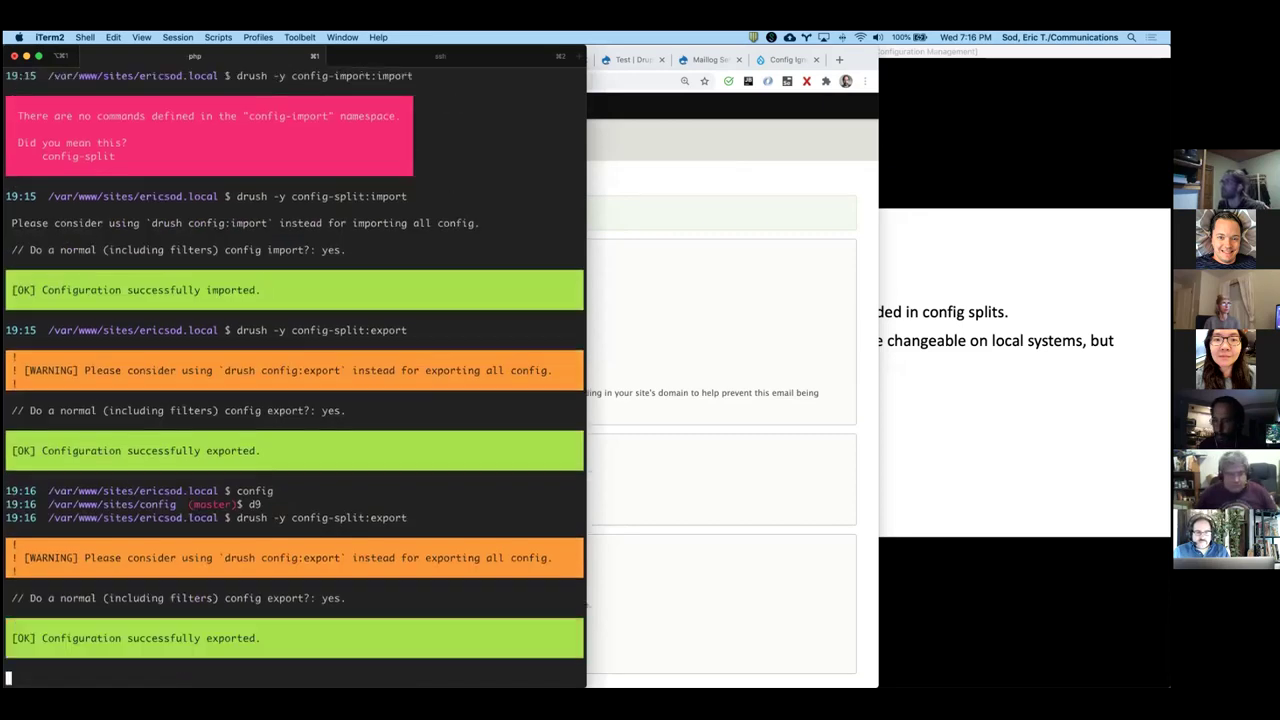
Step: Change to the config directory and stage all exported configuration changes with git add
text(config (master)●$ )
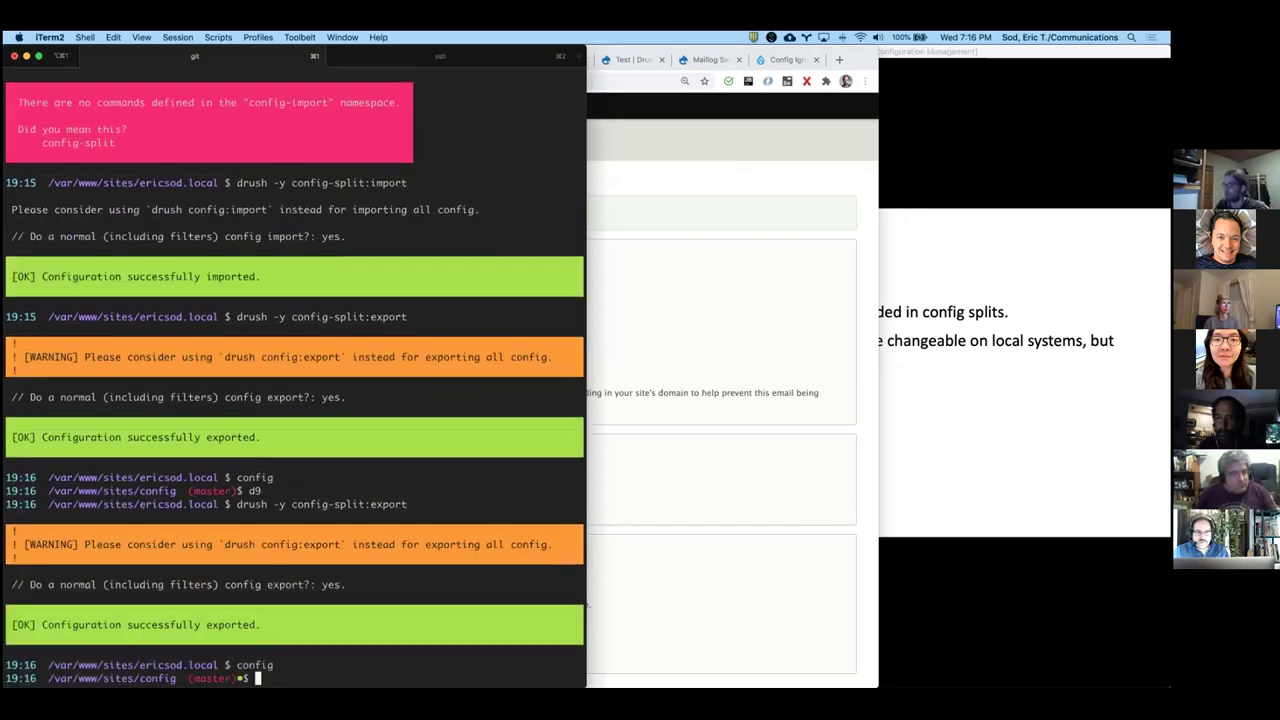
text(git add .)
key(Return)
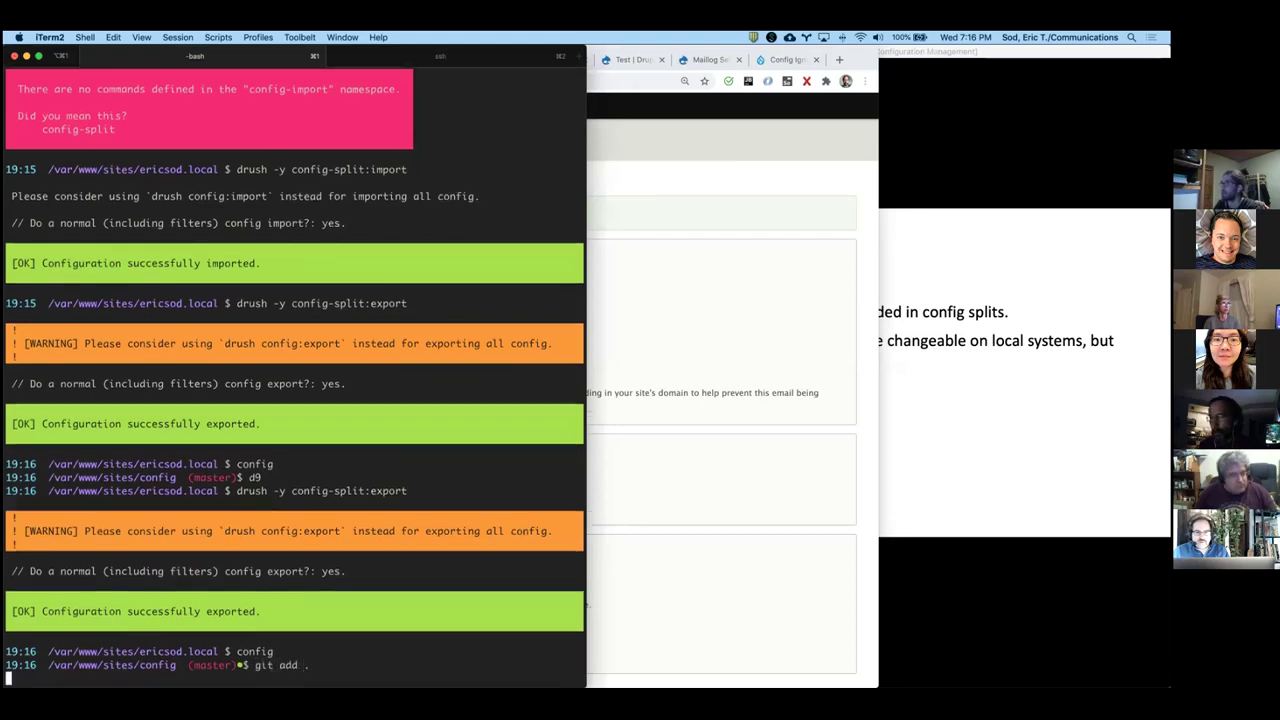
Step: Commit the staged configuration with the message 'update' and push it to origin master
text(git com)
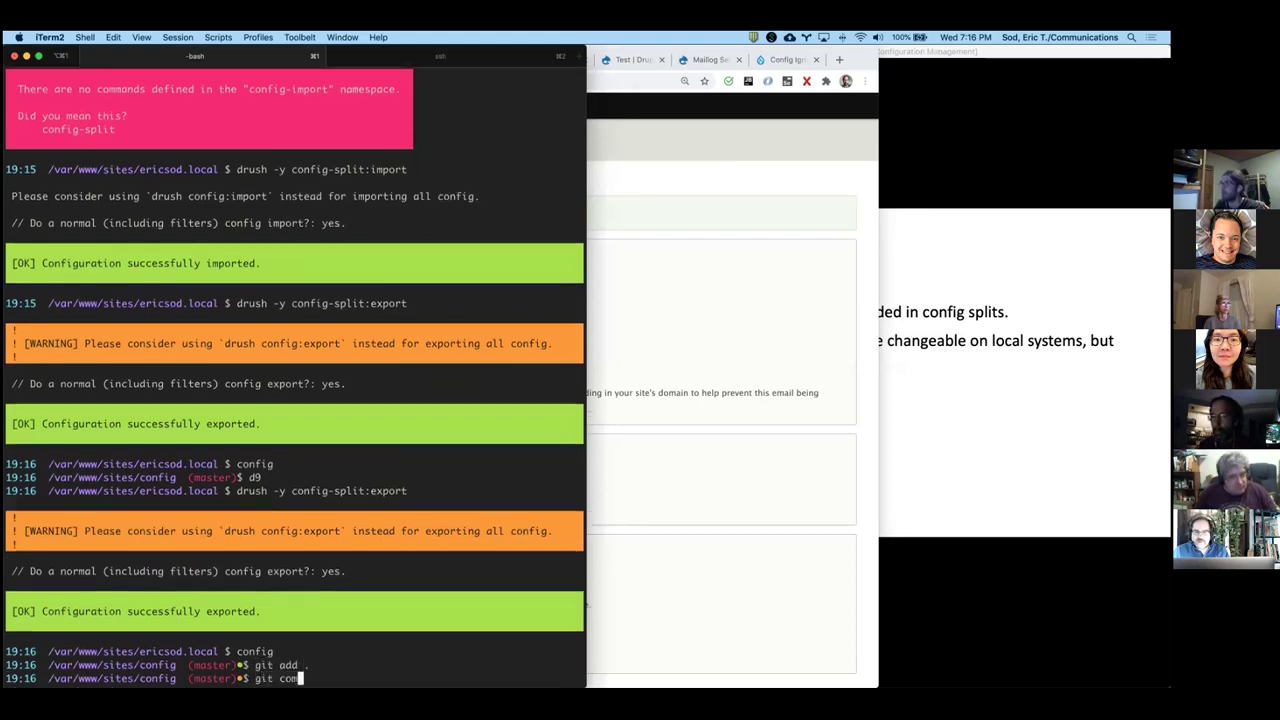
text(mit -m 'update')
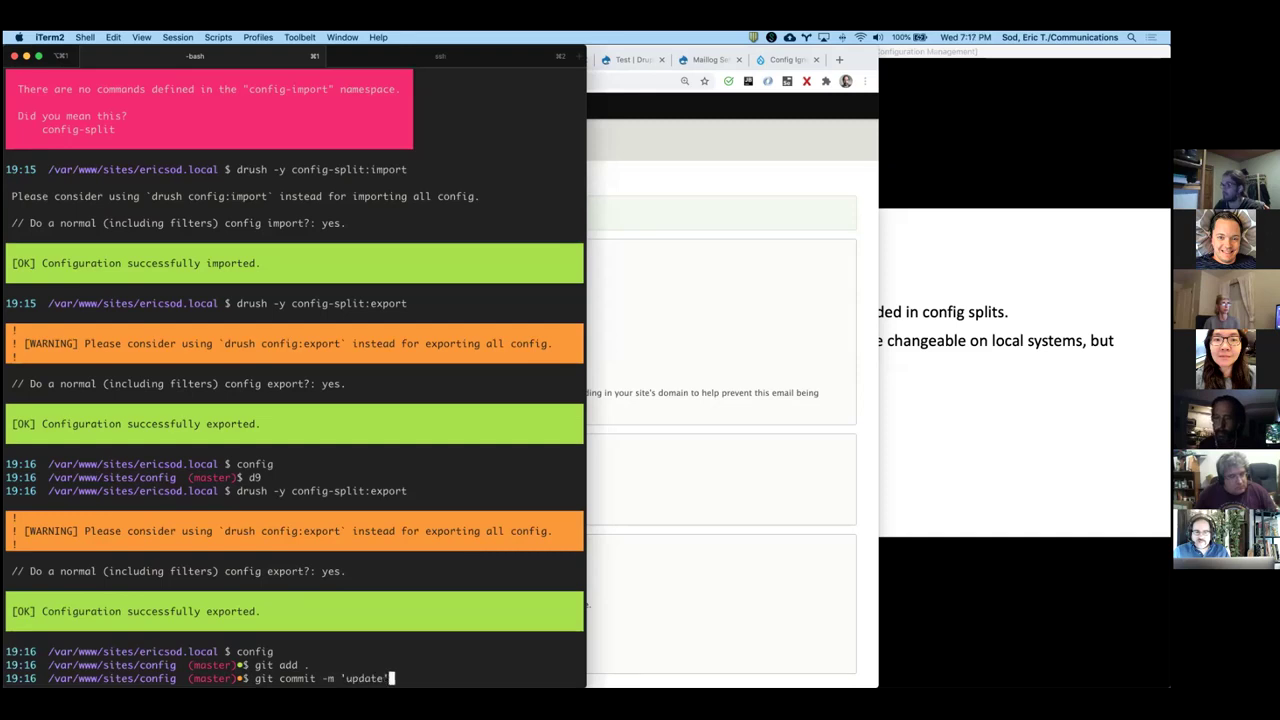
key(Return)
text(git push origin master)
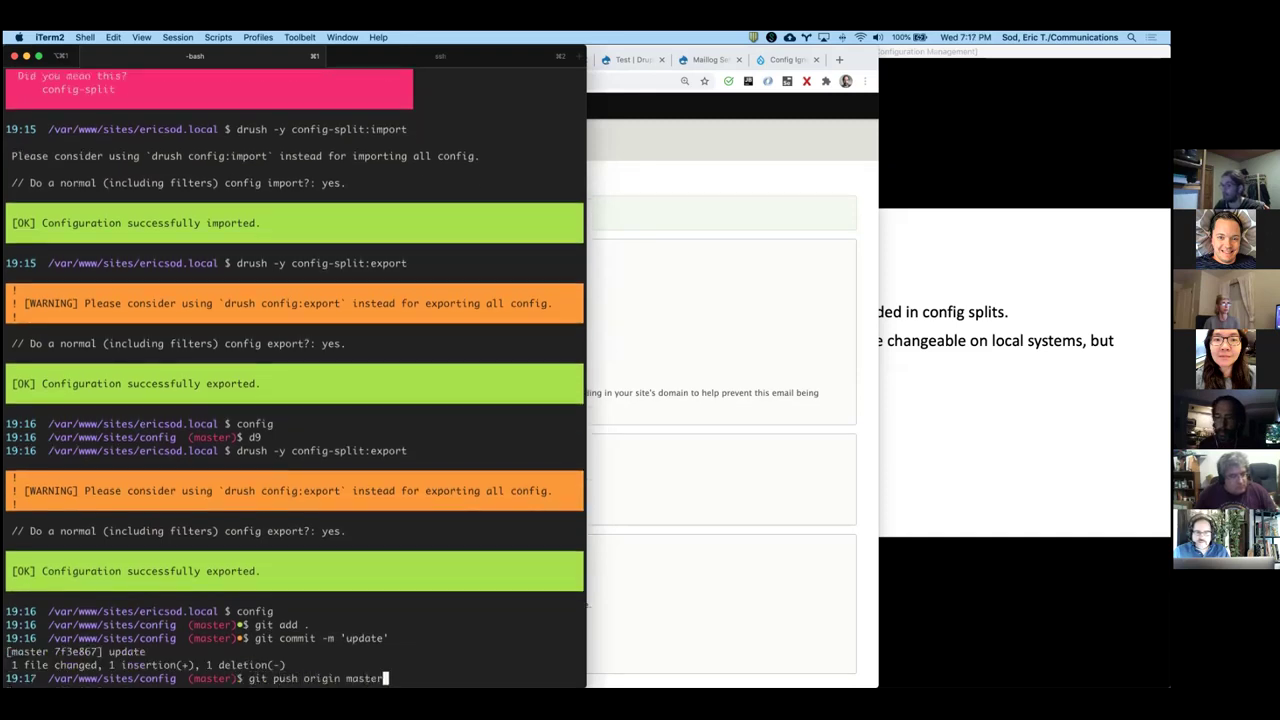
key(Return)
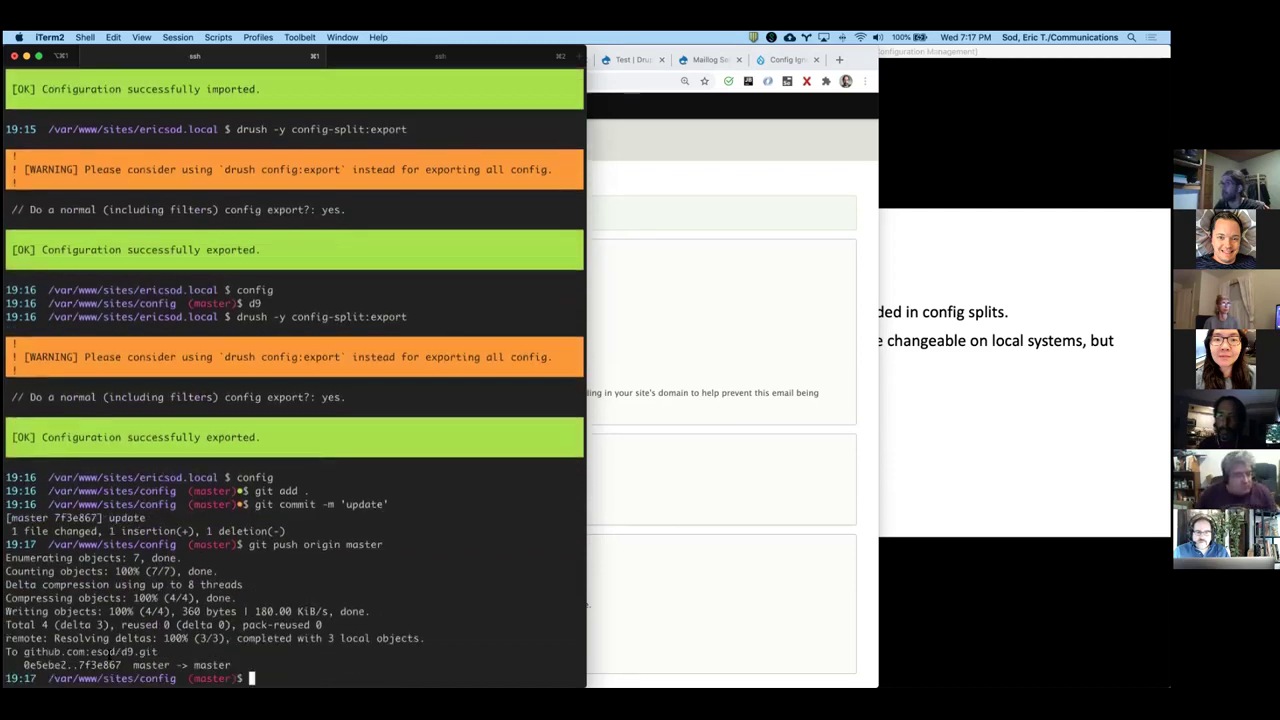
Step: Switch to the greengeeks session, run git pull with the SSH key passphrase, and return to the site directory with d9
key(super+2)
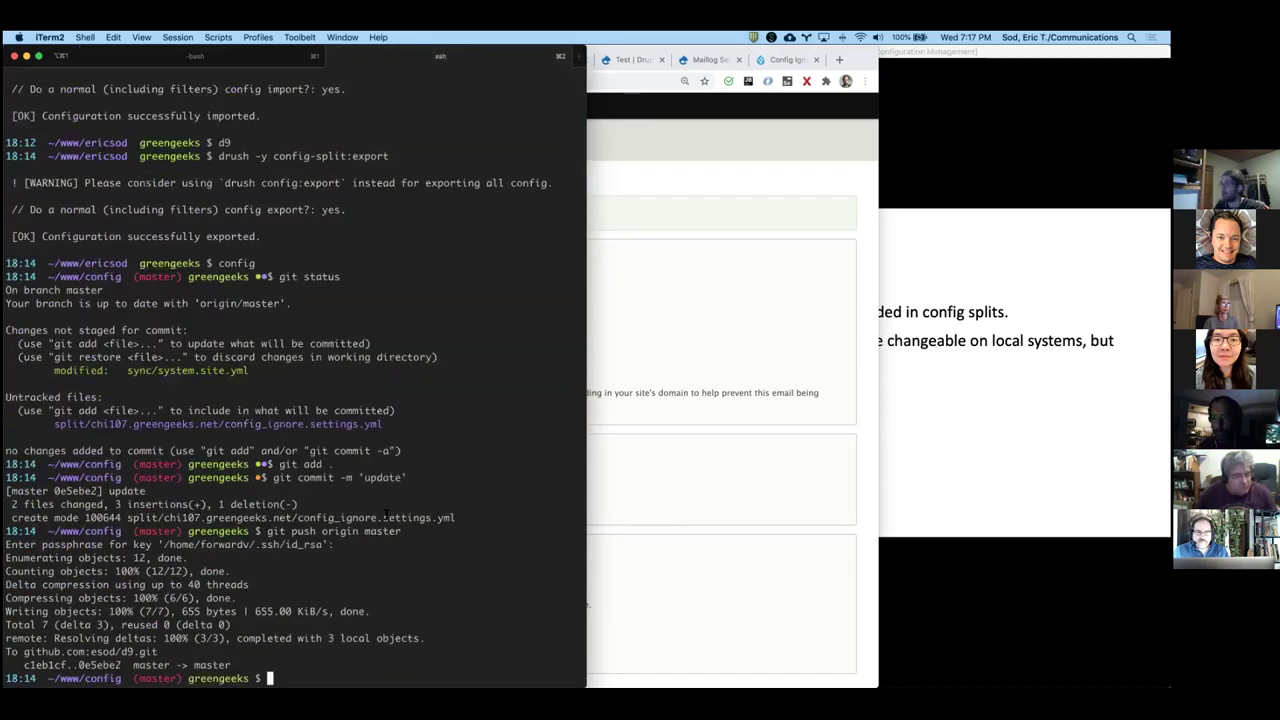
text(git pull)
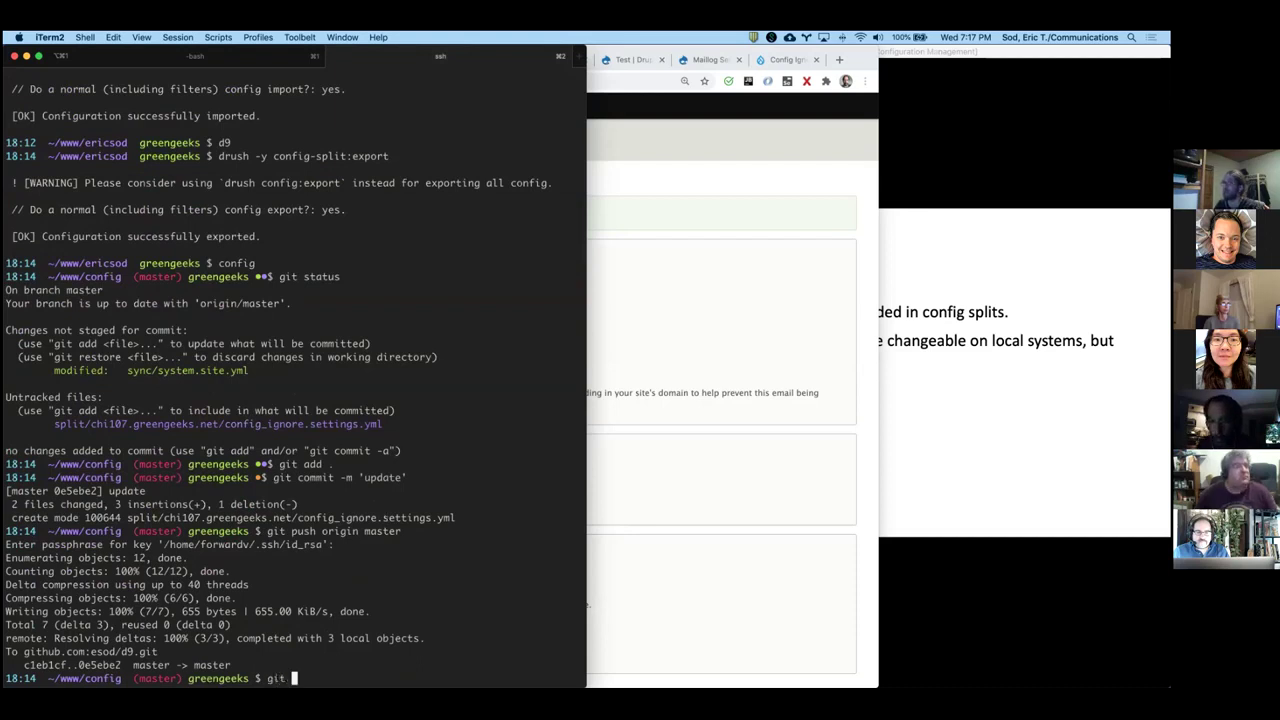
key(Return)
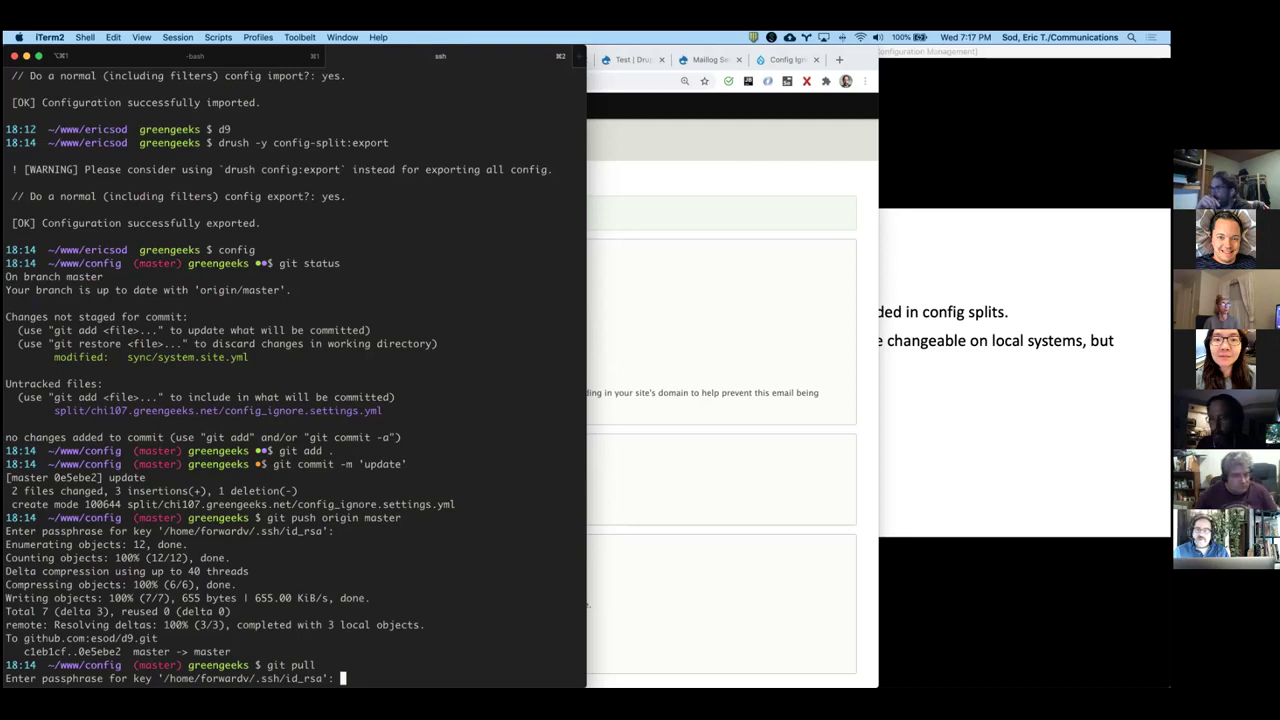
key(Return)
text(d9)
key(Return)
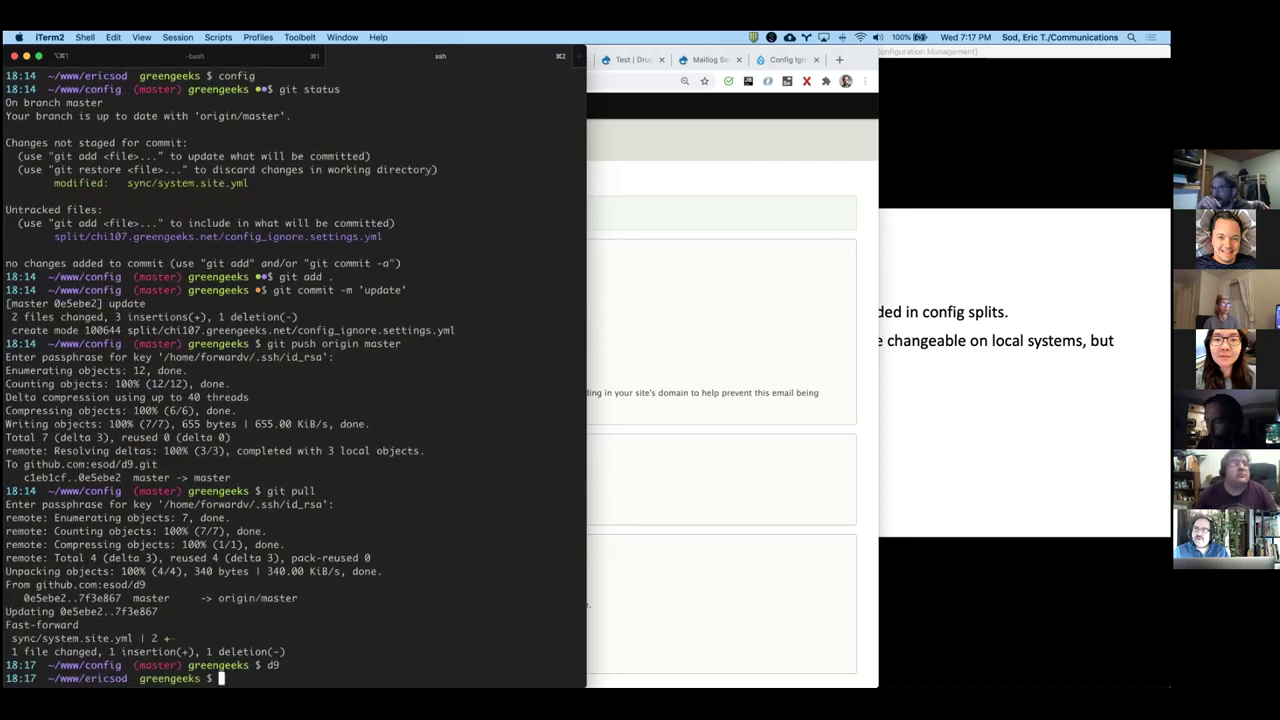
Step: Run drush -y config-split:import on the greengeeks site and highlight the import result
key(Up)
key(Up)
key(Up)
key(Up)
key(Up)
key(Up)
key(Up)
key(Up)
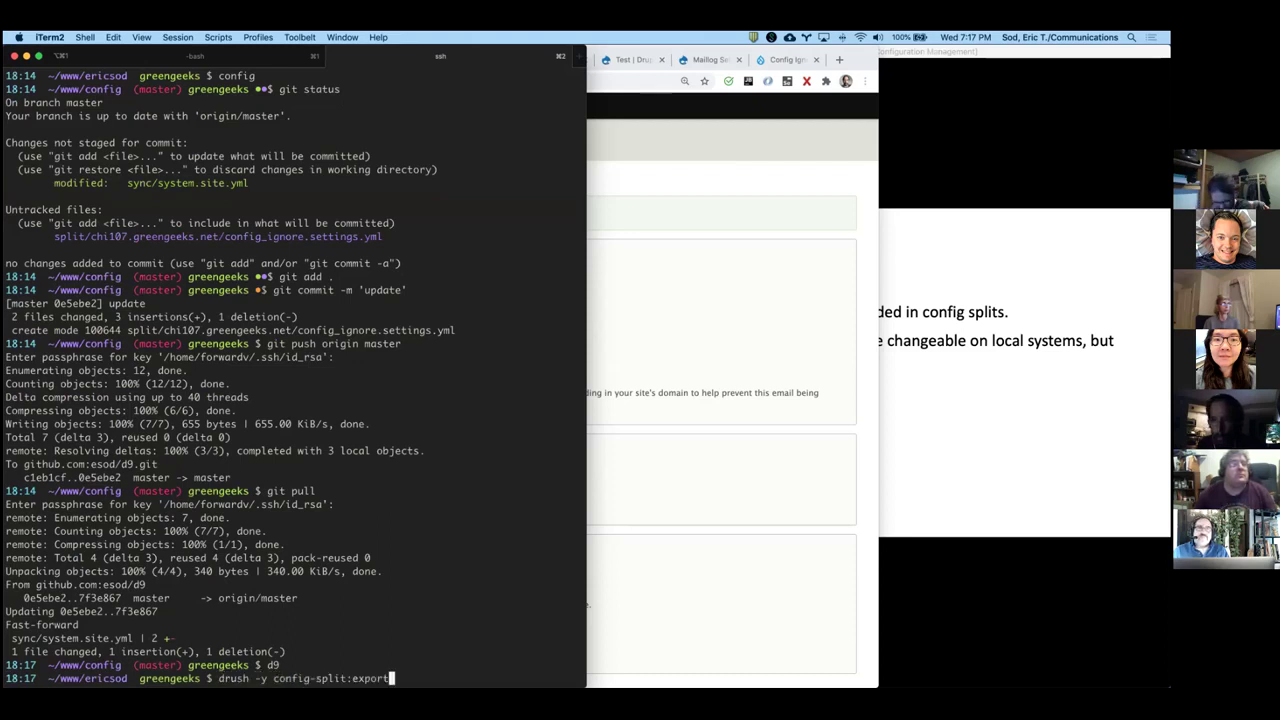
key(BackSpace)
key(BackSpace)
key(BackSpace)
key(BackSpace)
key(BackSpace)
key(BackSpace)
text(import)
key(Return)
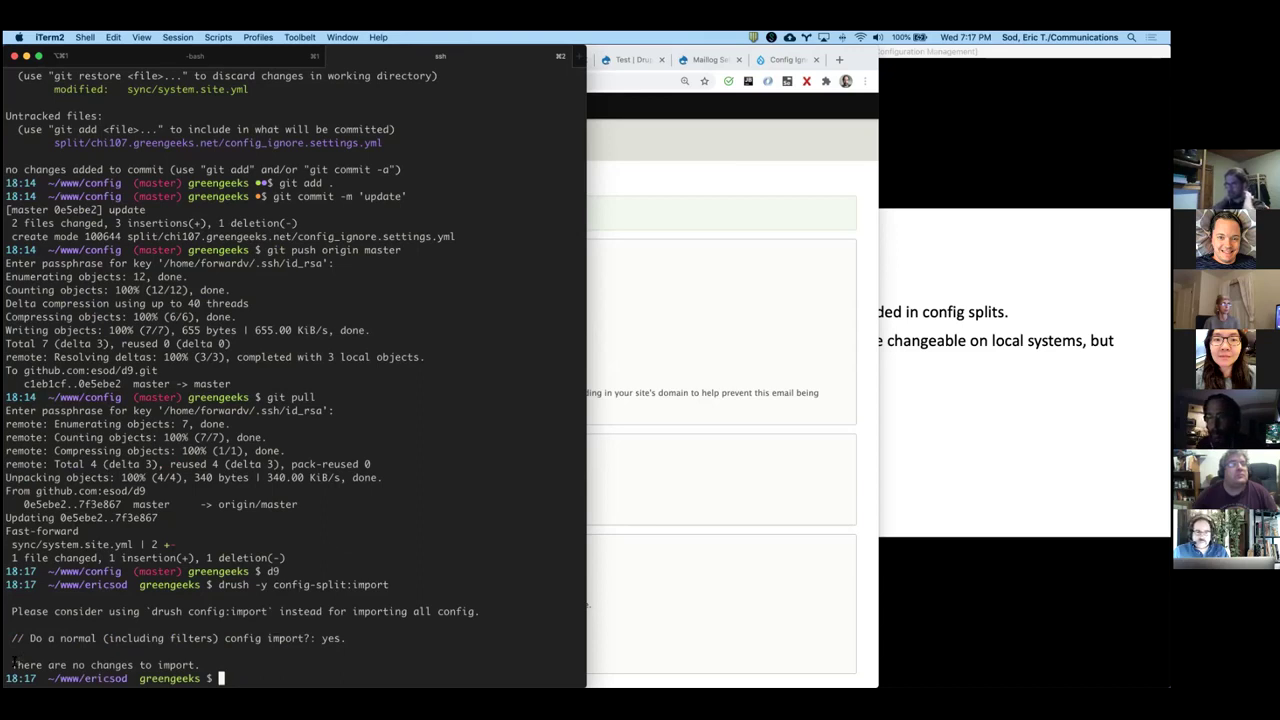
drag(12, 664, 210, 664)
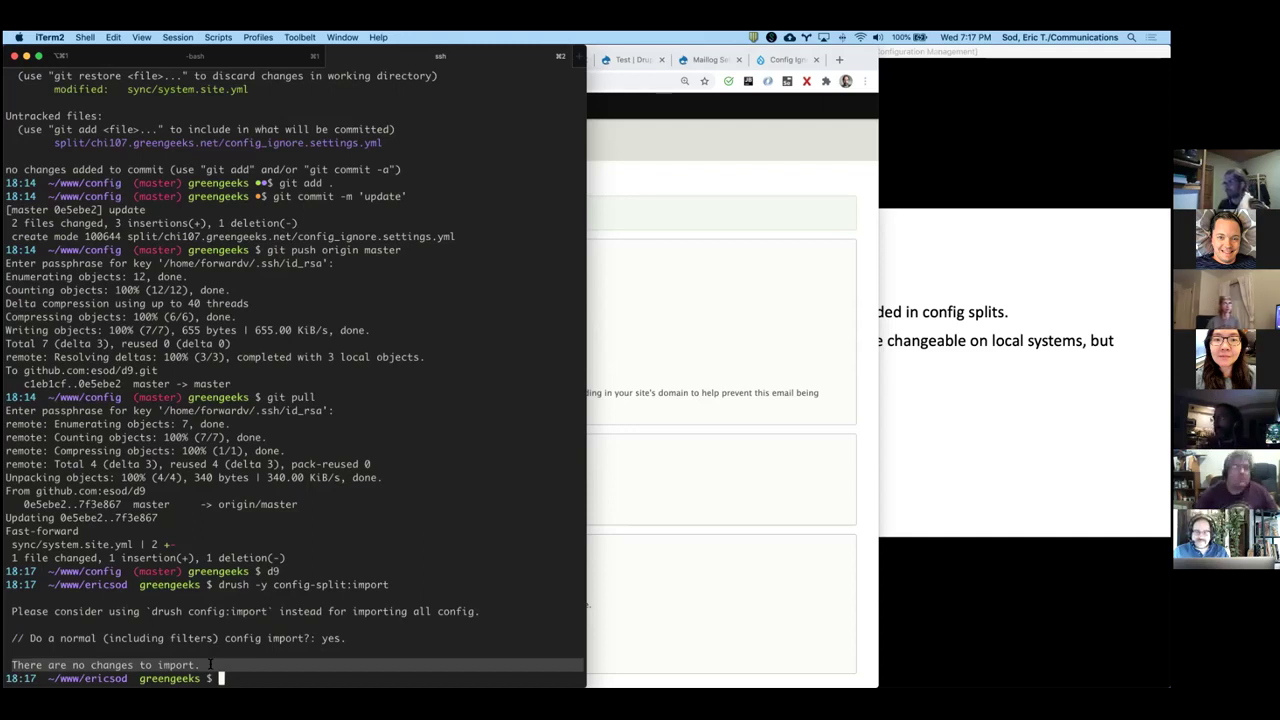
Step: Switch to Chrome and examine the configuration entity names to ignore on the Ignore page of ericsod.com
click(810, 330)
click(100, 60)
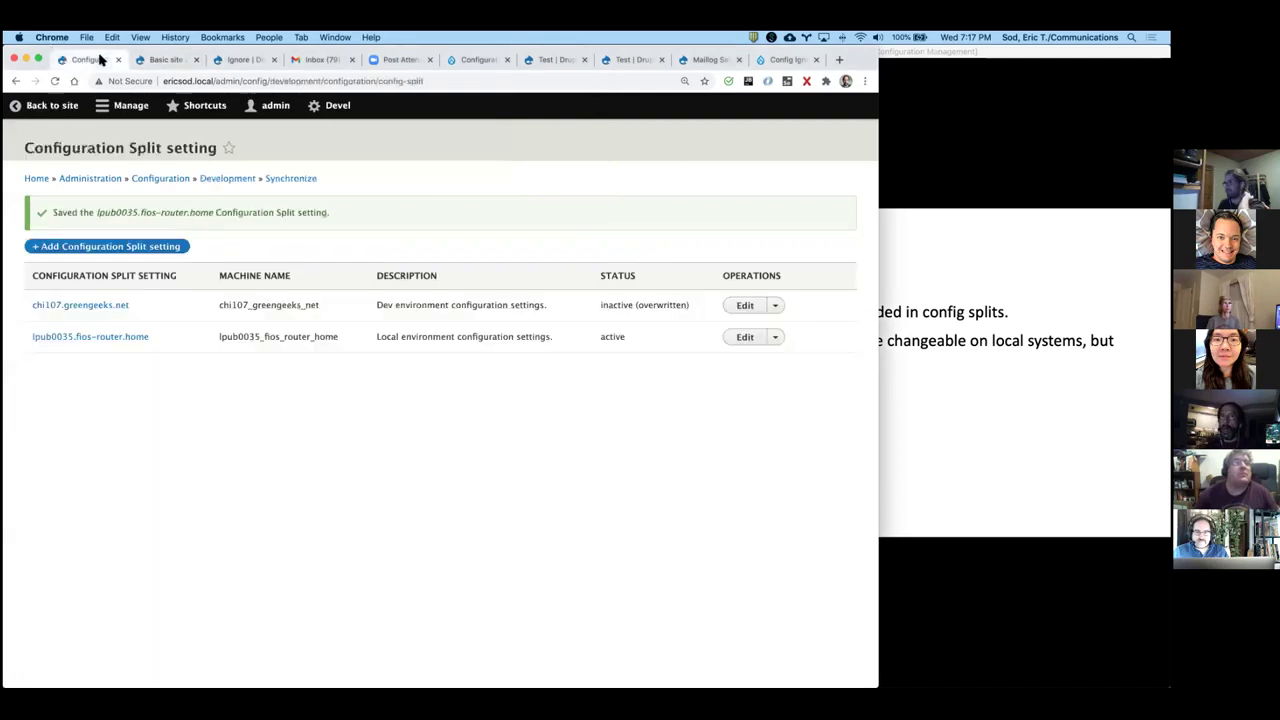
click(243, 60)
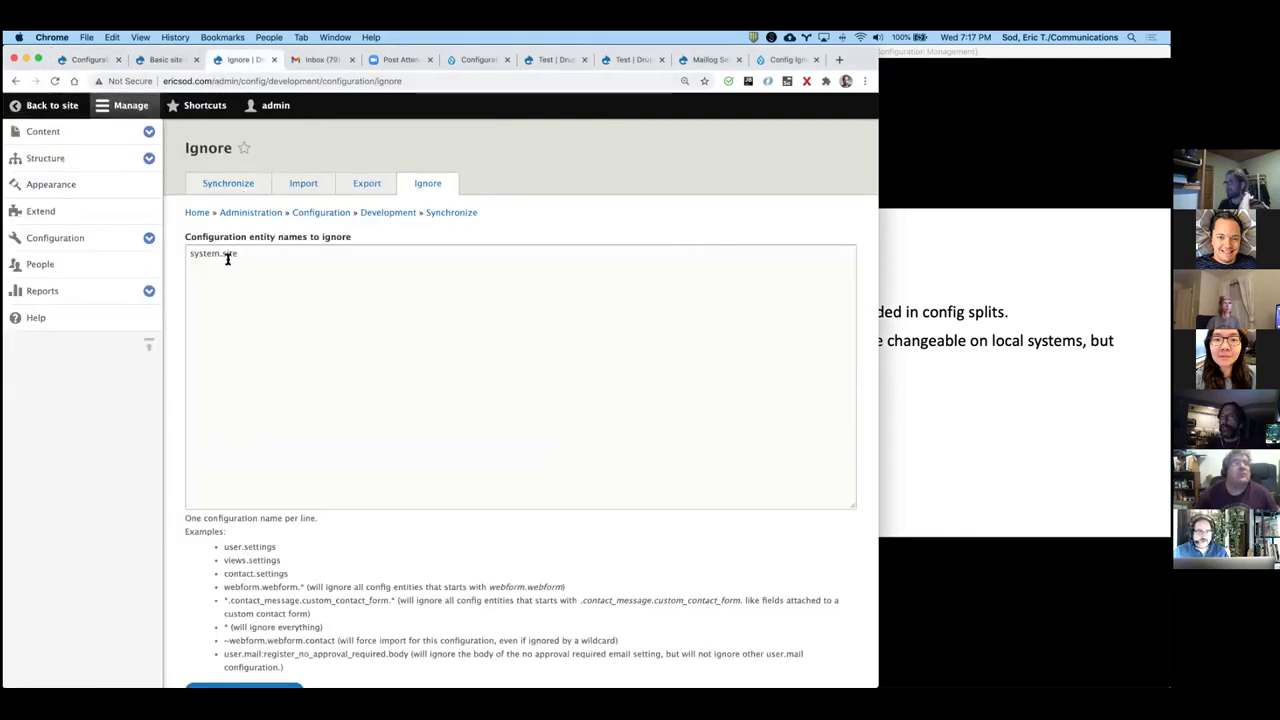
drag(229, 253, 188, 253)
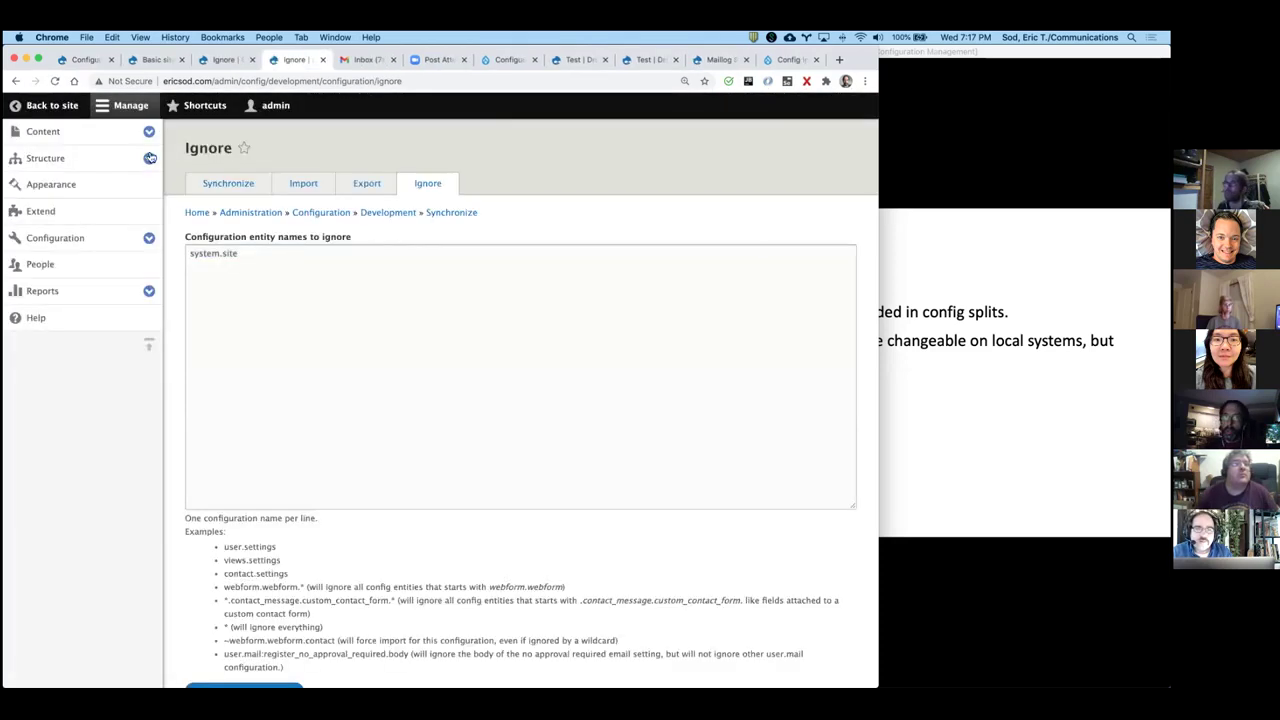
Step: Save the slogan as "DrupalNYC Meetup" in the Basic site settings of ericsod.com and switch to iTerm2
click(148, 240)
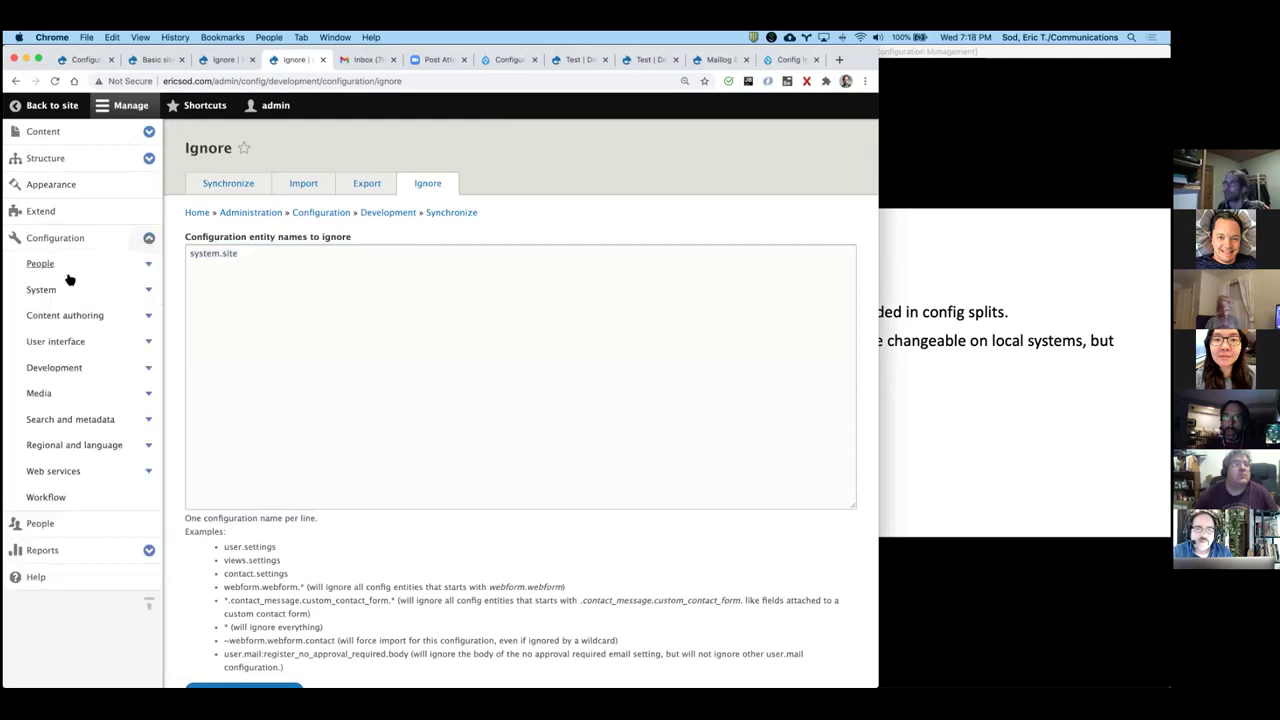
click(148, 289)
click(85, 316)
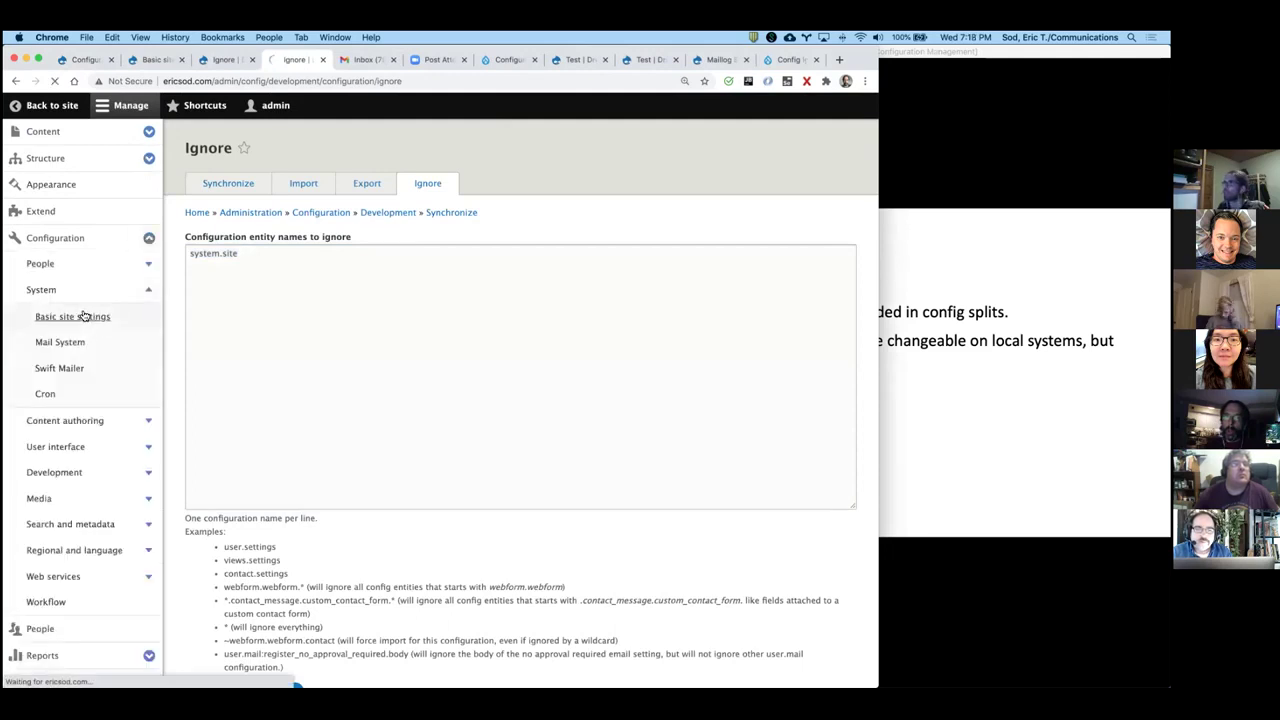
triple_click(225, 288)
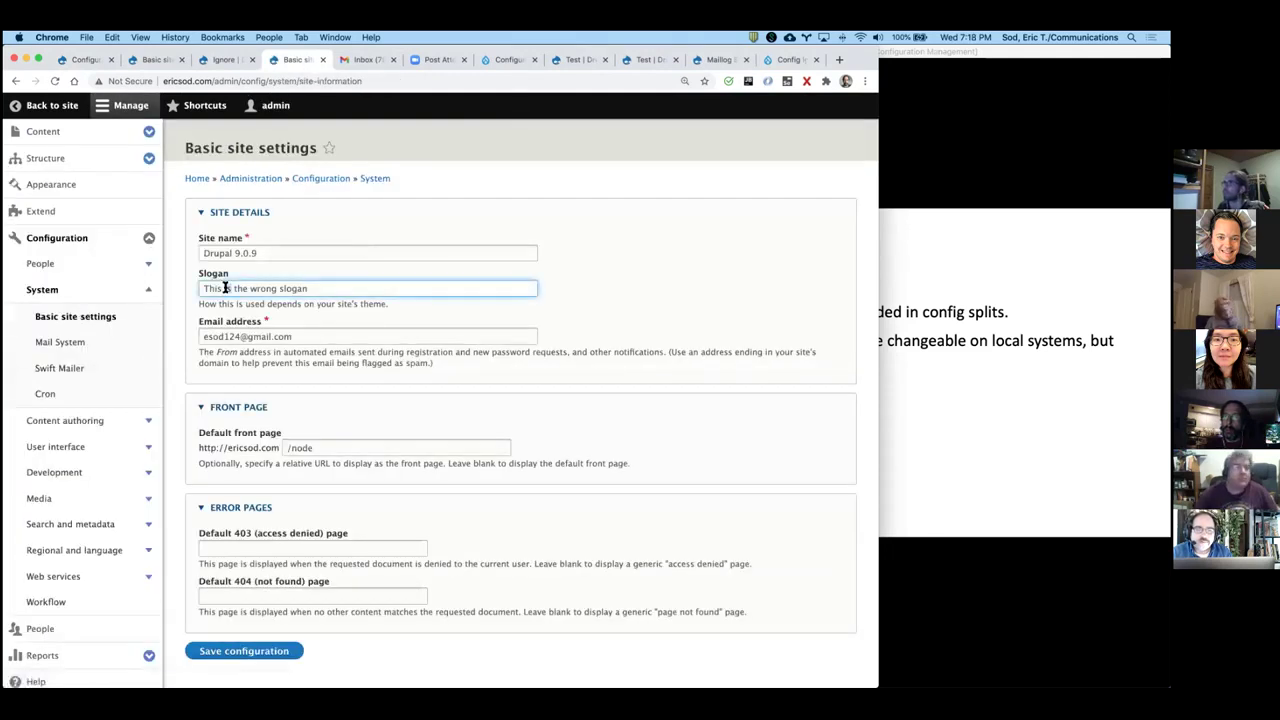
text(Drupal)
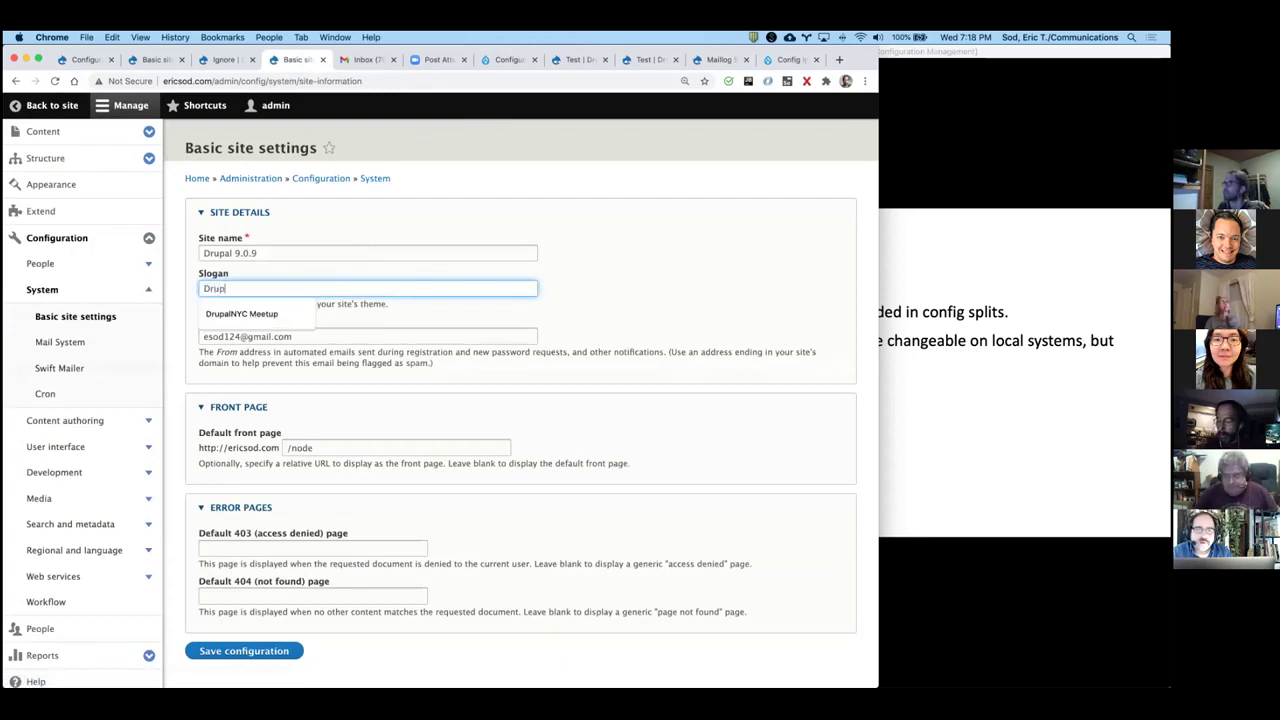
click(241, 313)
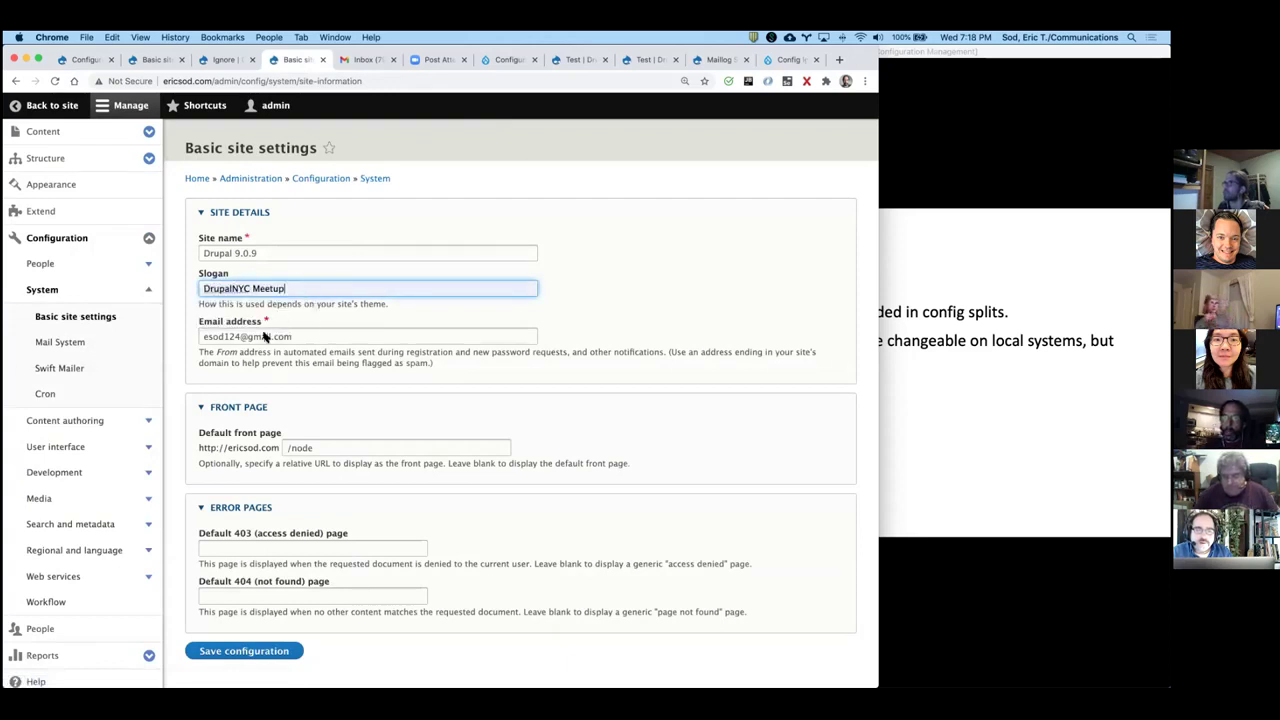
click(244, 651)
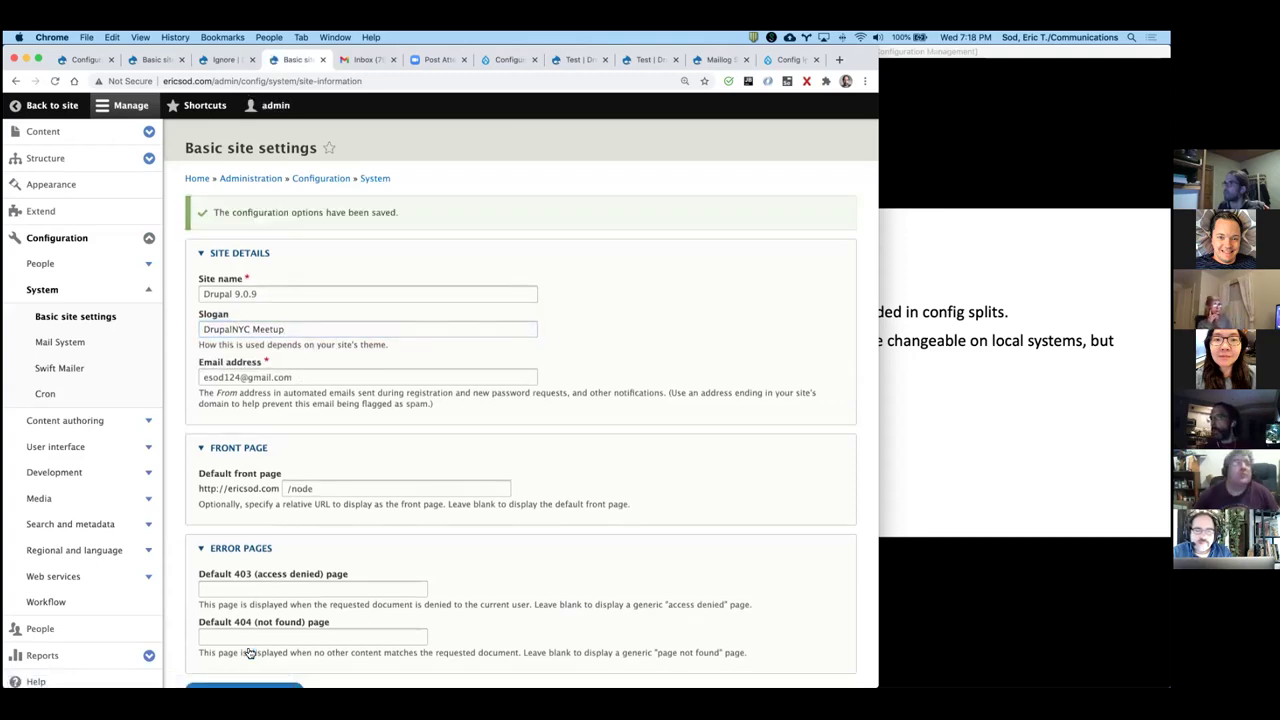
key(super+Tab)
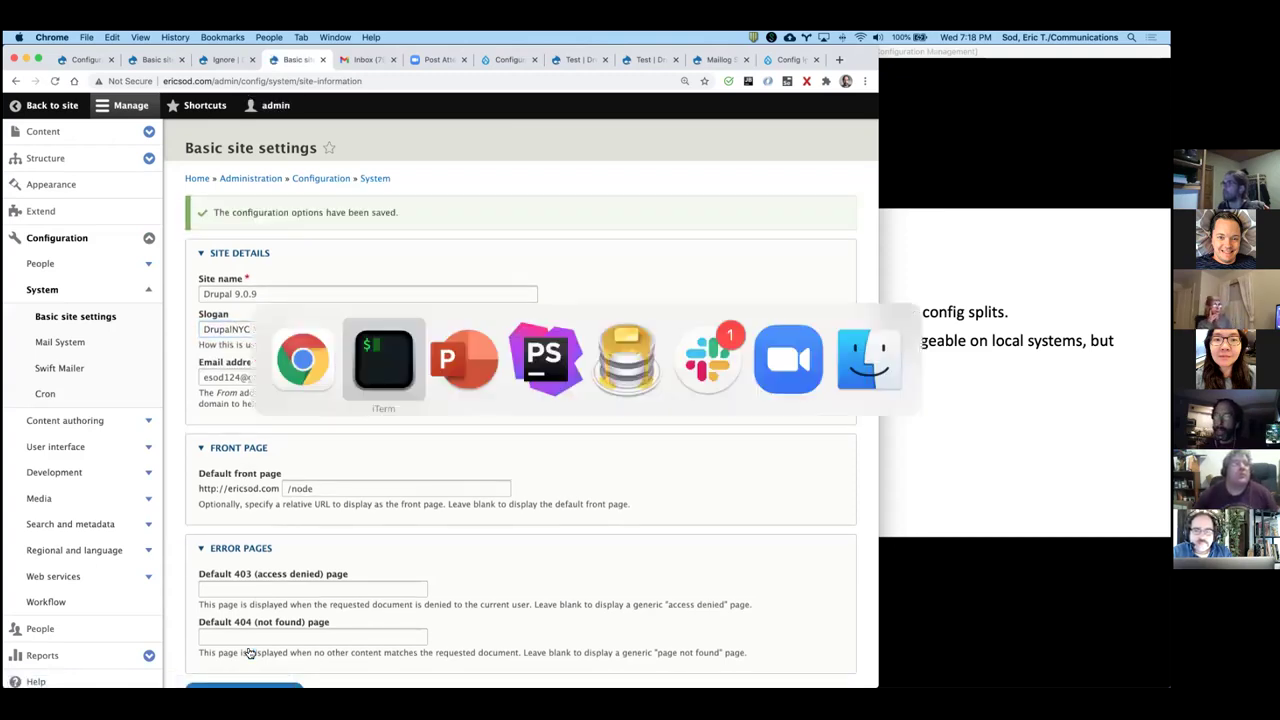
key(Up)
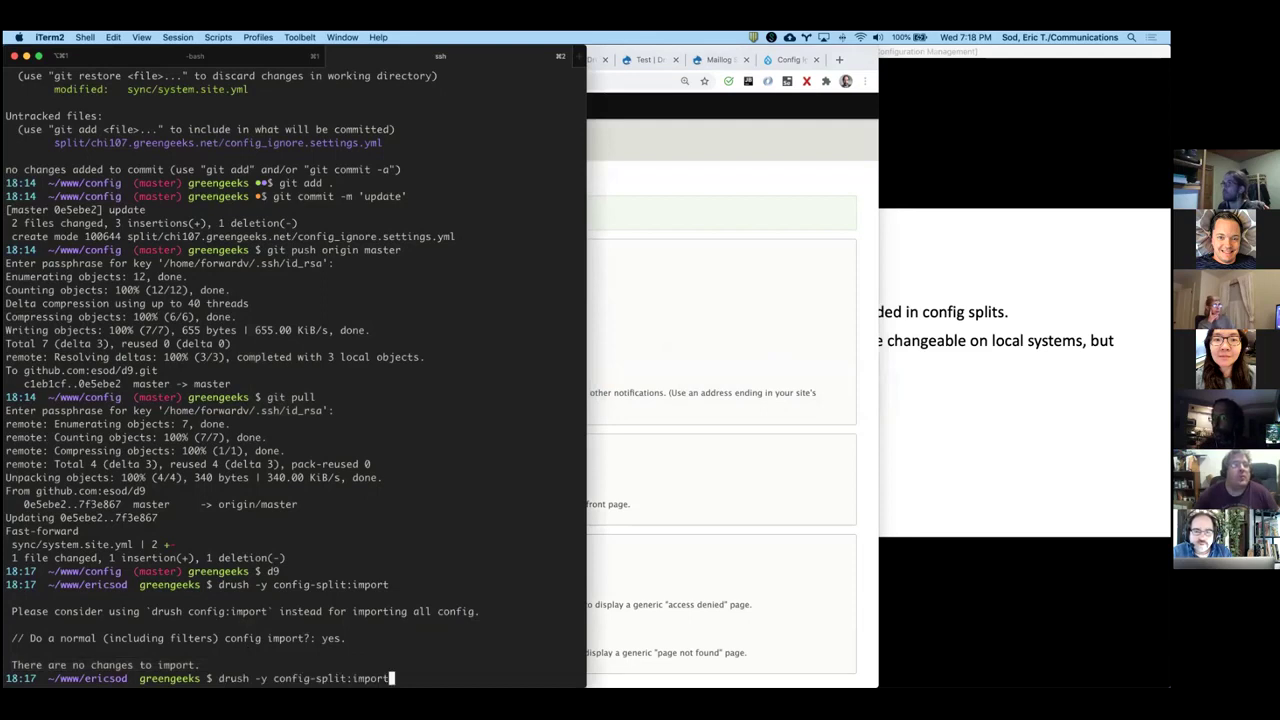
key(BackSpace)
key(BackSpace)
key(BackSpace)
key(BackSpace)
key(BackSpace)
key(BackSpace)
key(BackSpace)
key(BackSpace)
key(BackSpace)
key(BackSpace)
key(BackSpace)
key(BackSpace)
key(BackSpace)
key(BackSpace)
key(BackSpace)
key(BackSpace)
key(BackSpace)
key(BackSpace)
key(BackSpace)
key(BackSpace)
key(BackSpace)
key(BackSpace)
key(BackSpace)
key(BackSpace)
key(BackSpace)
key(BackSpace)
key(BackSpace)
key(BackSpace)
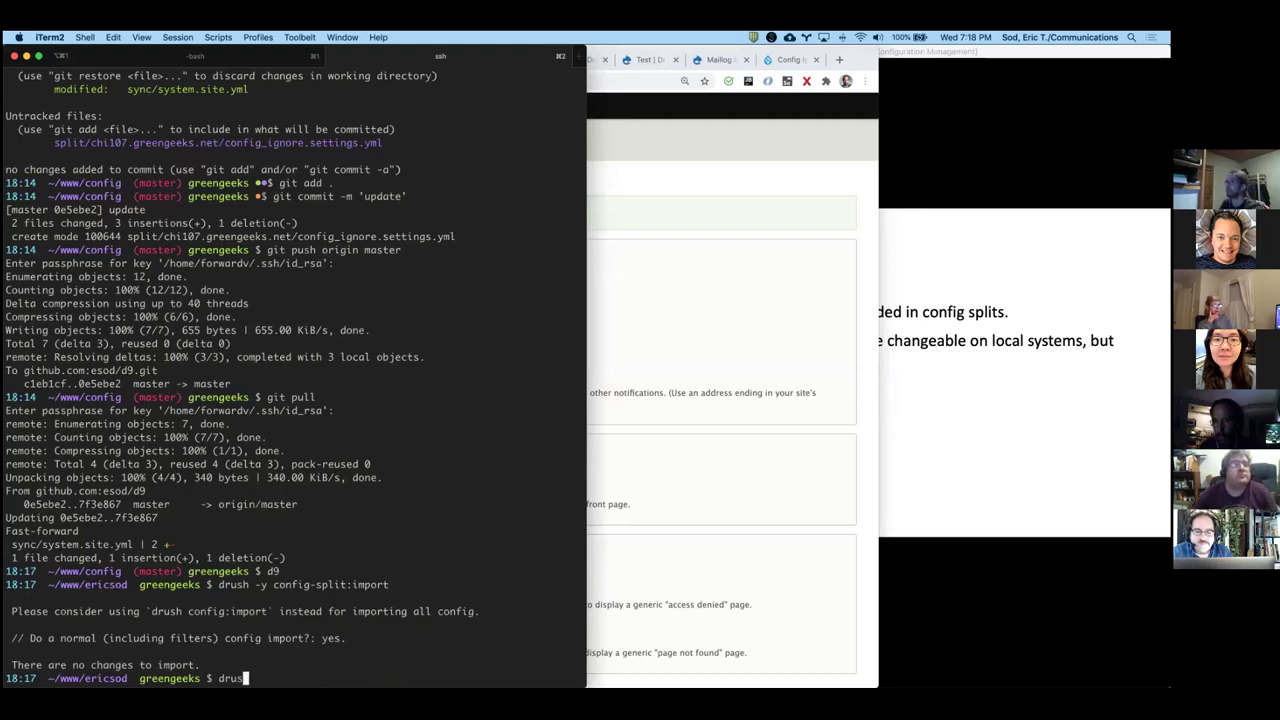
text(git pull)
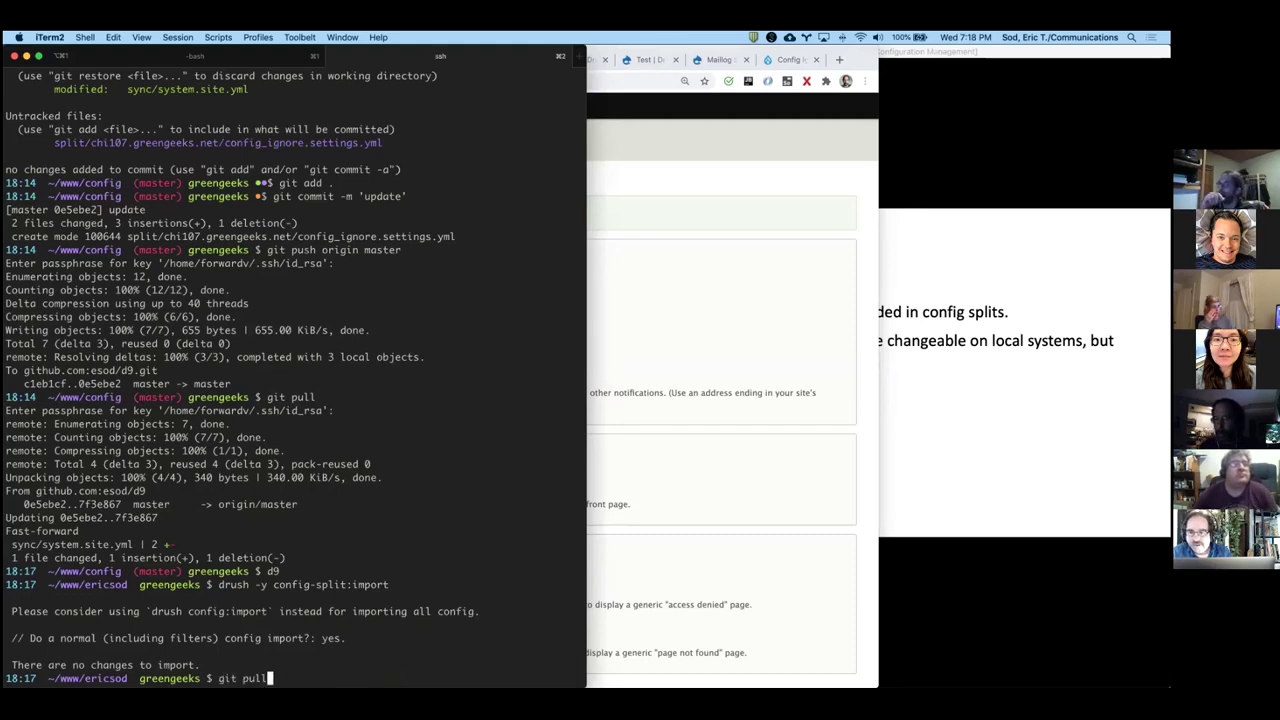
key(Up)
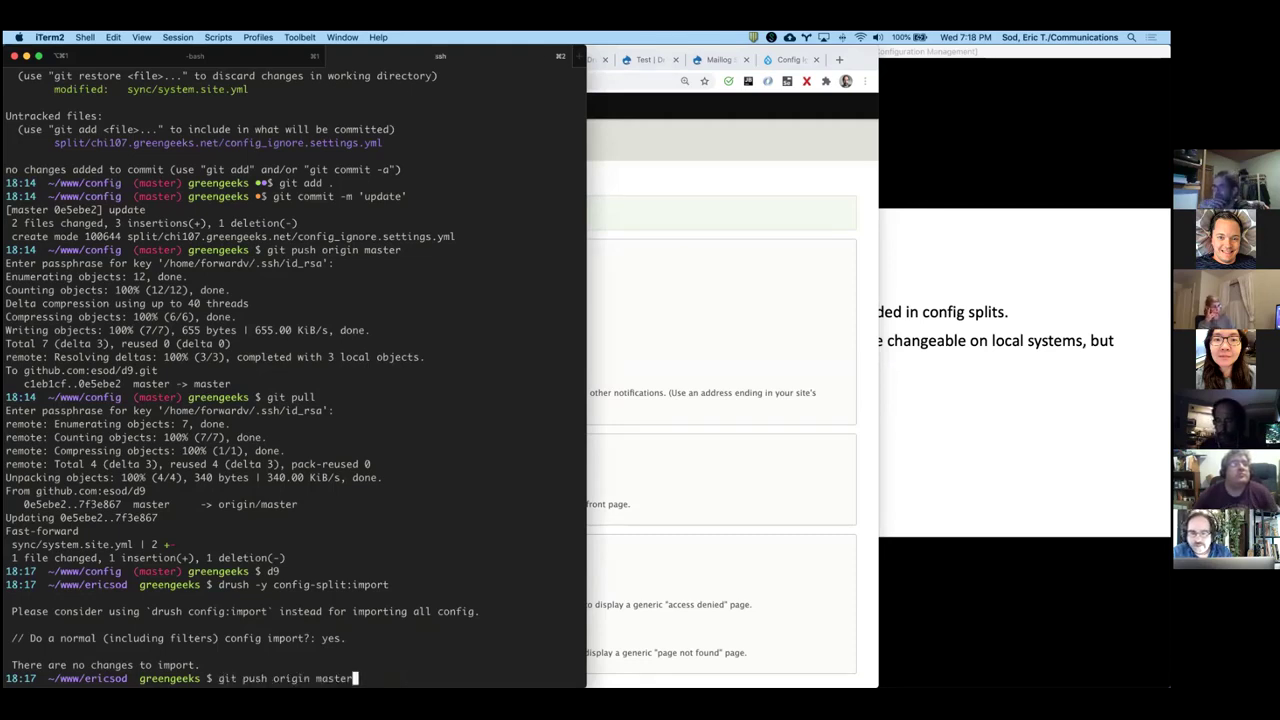
key(ctrl+u)
Step: Rerun drush -y config-split:import on the greengeeks site
drag(220, 584, 389, 584)
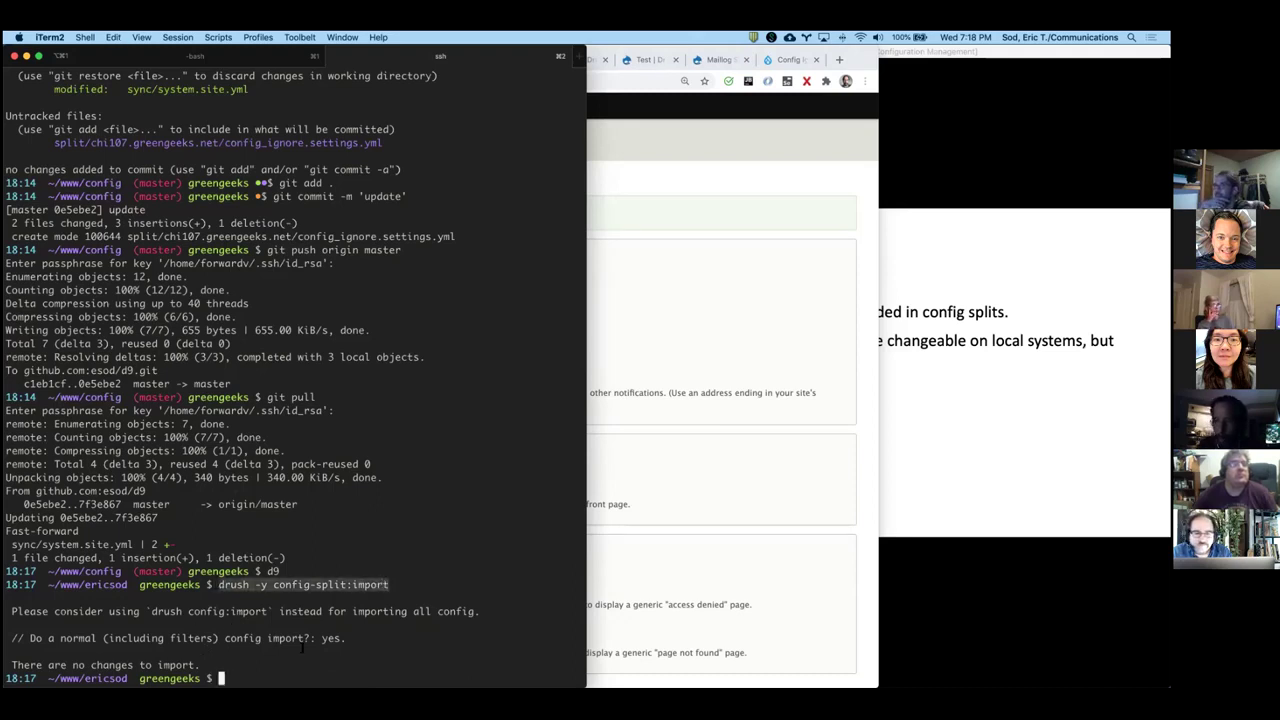
text(drush -y config-split:import)
key(Return)
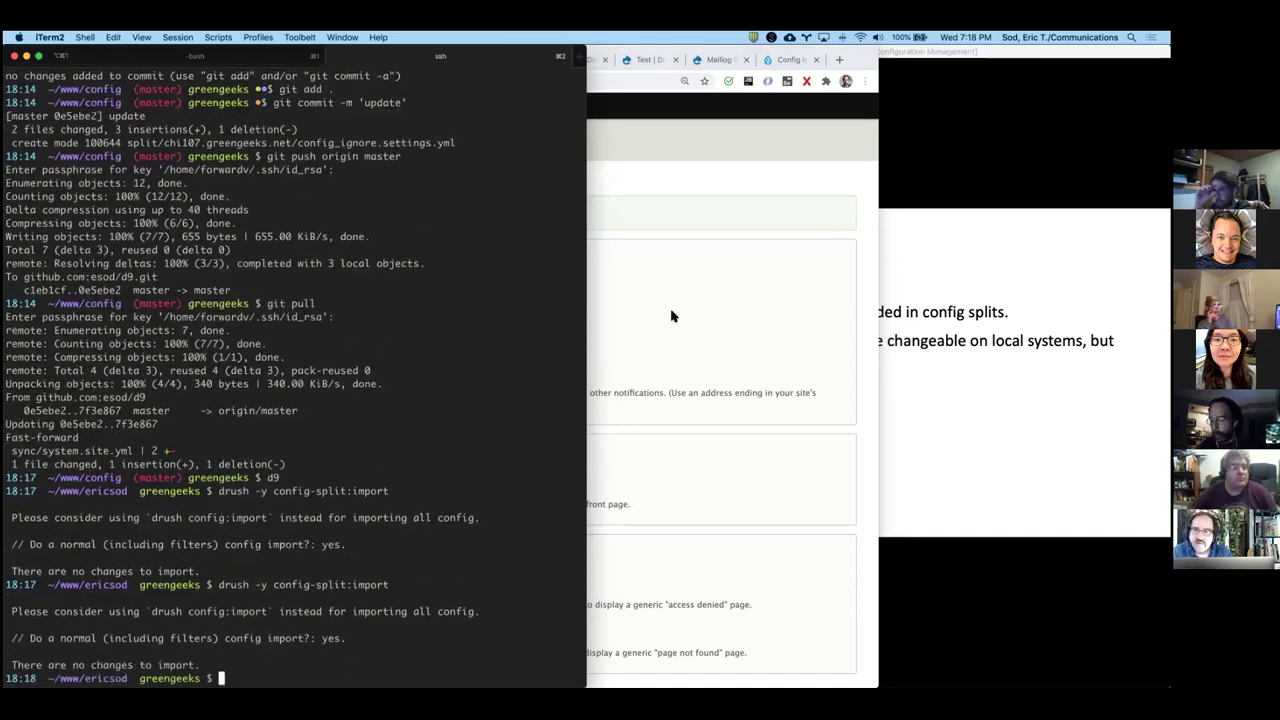
Step: Switch to Chrome, reload the Basic site settings of ericsod.com and check the slogan
click(672, 315)
key(super+r)
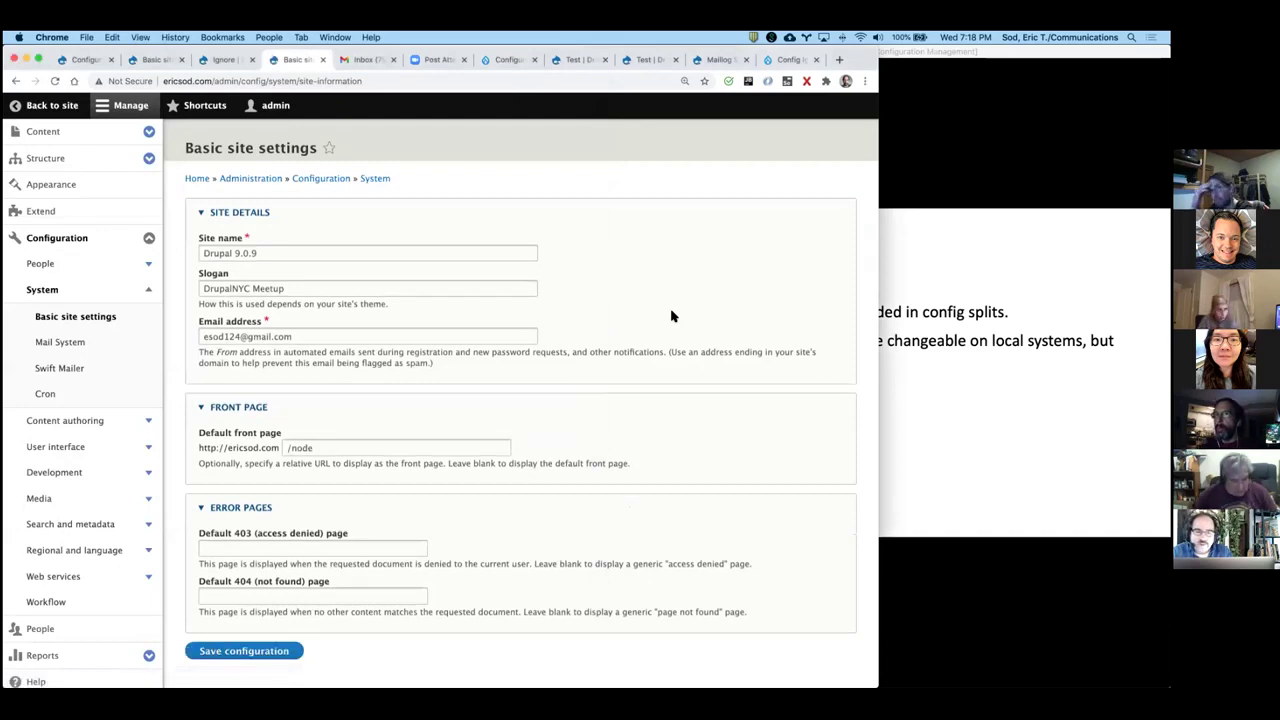
click(219, 62)
click(295, 60)
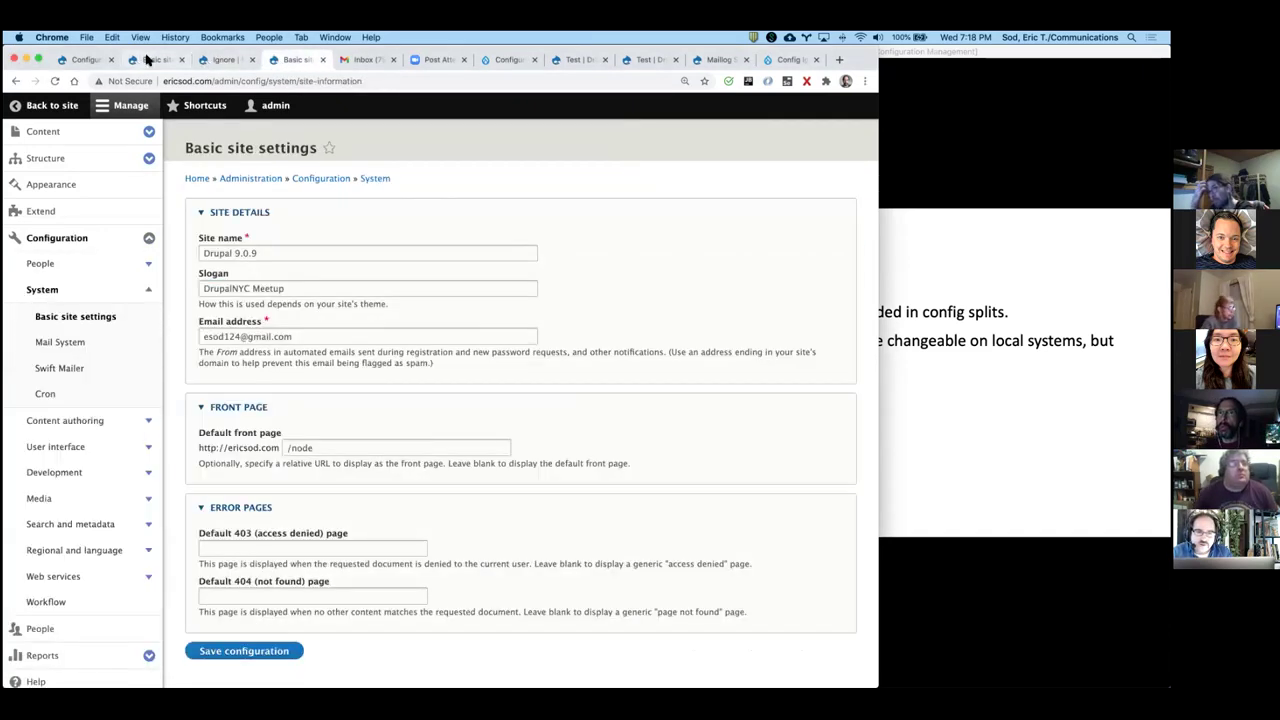
Step: Save the slogan as "Anything" in the Basic site settings of the local site ericsod.local
click(150, 60)
click(121, 328)
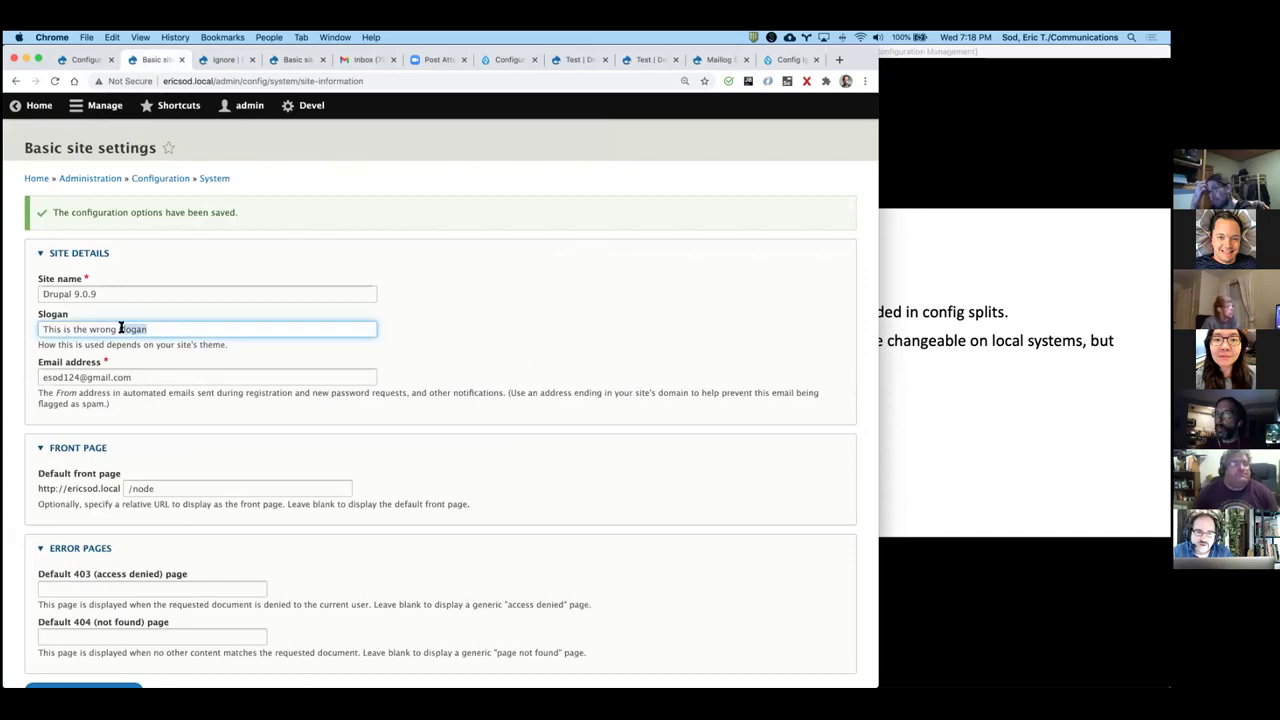
triple_click(121, 328)
text(Anything)
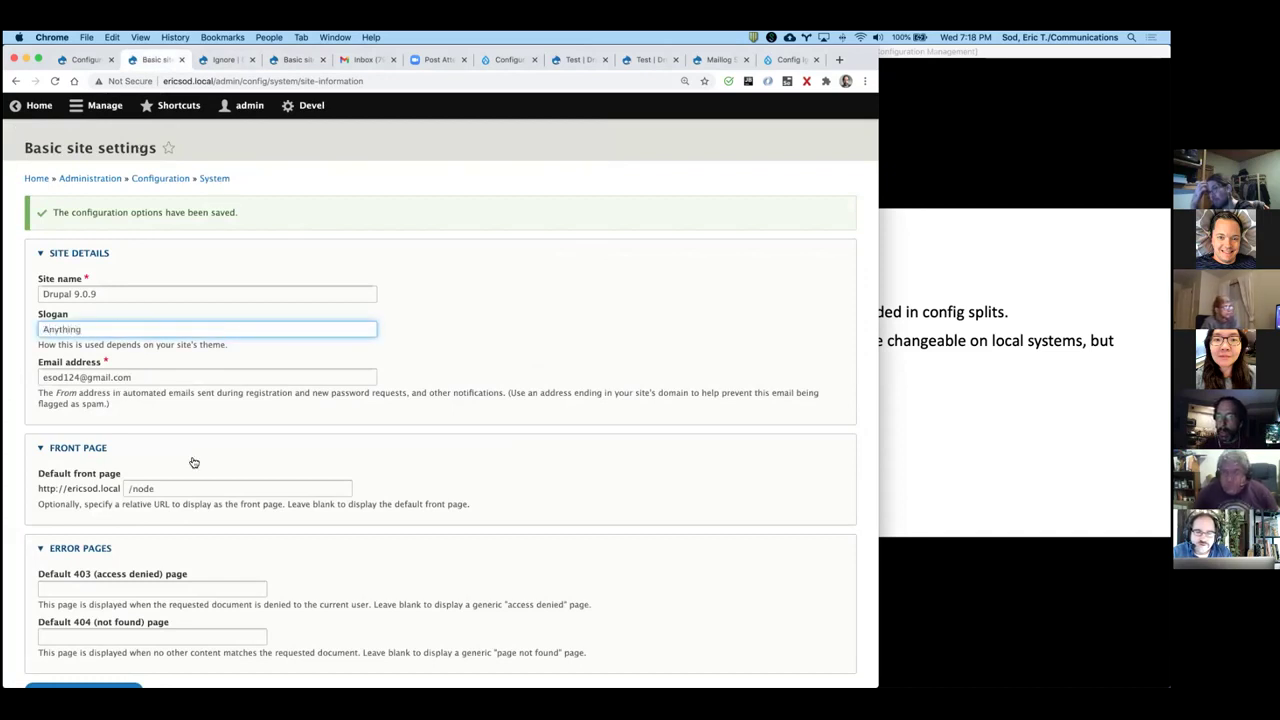
scroll(191, 460, down, 2)
click(82, 619)
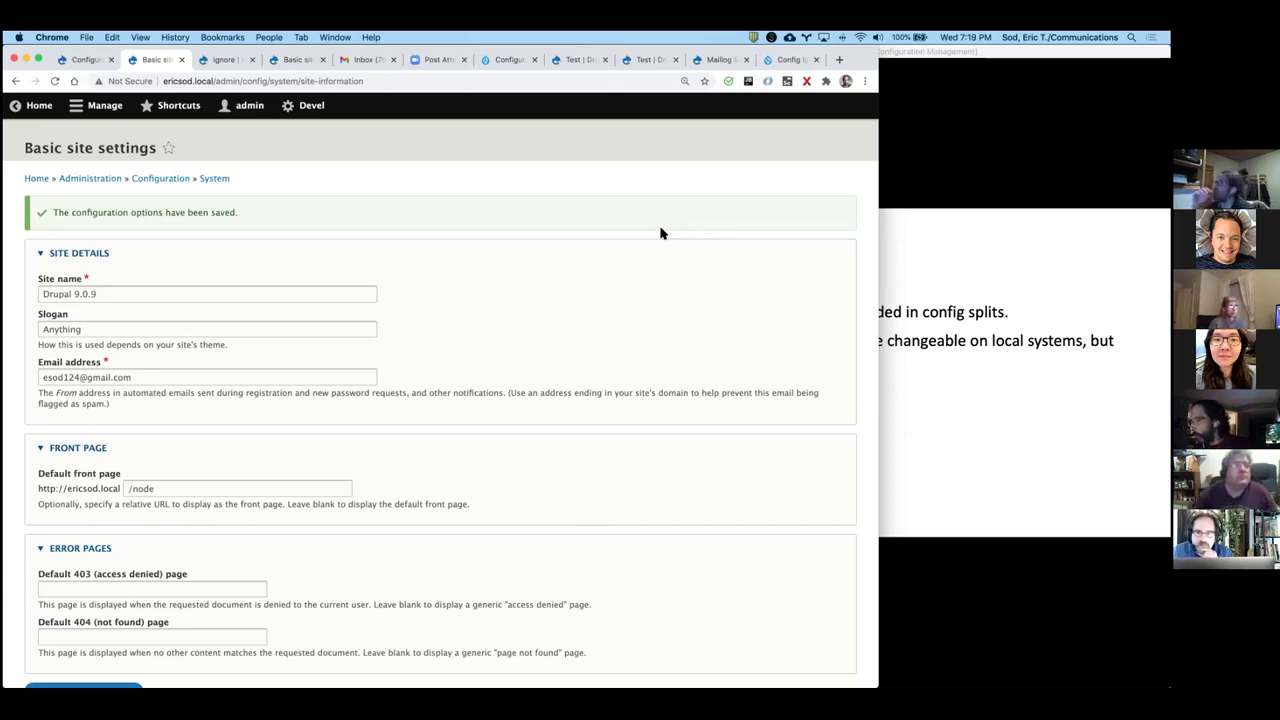
Step: Switch to PowerPoint and advance the slide show to the Config Override slide
click(943, 391)
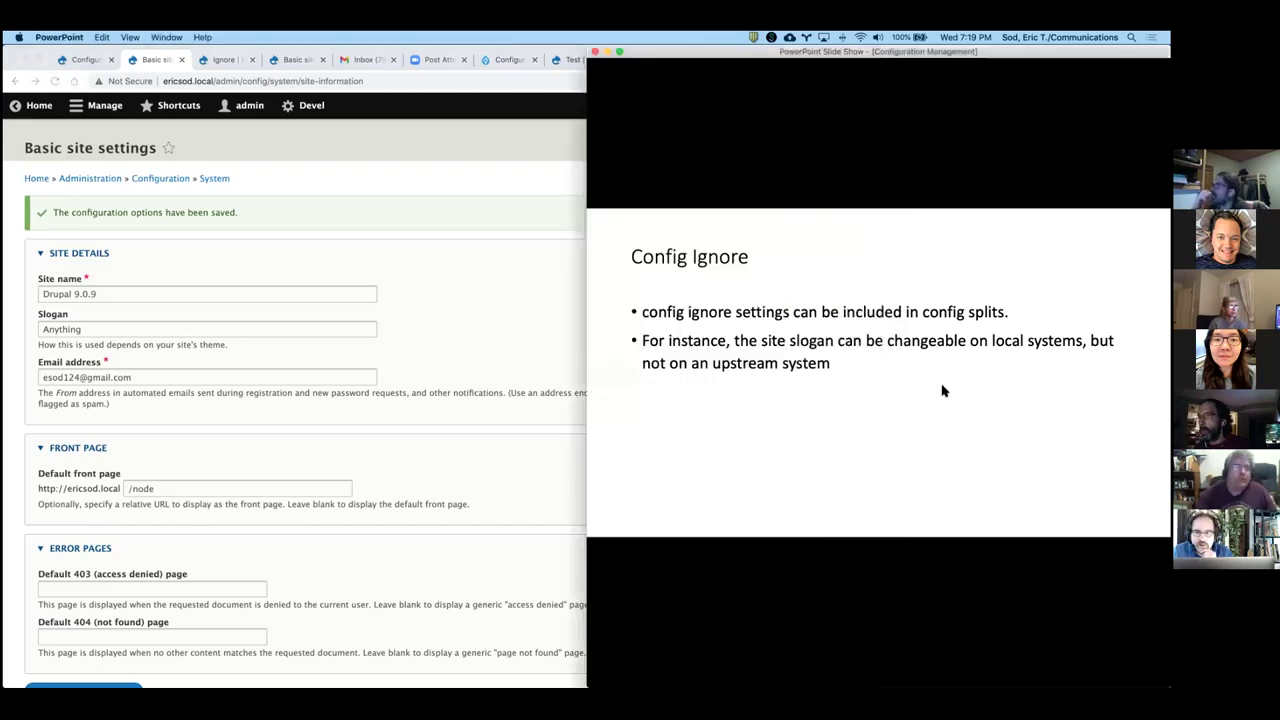
click(943, 391)
click(943, 391)
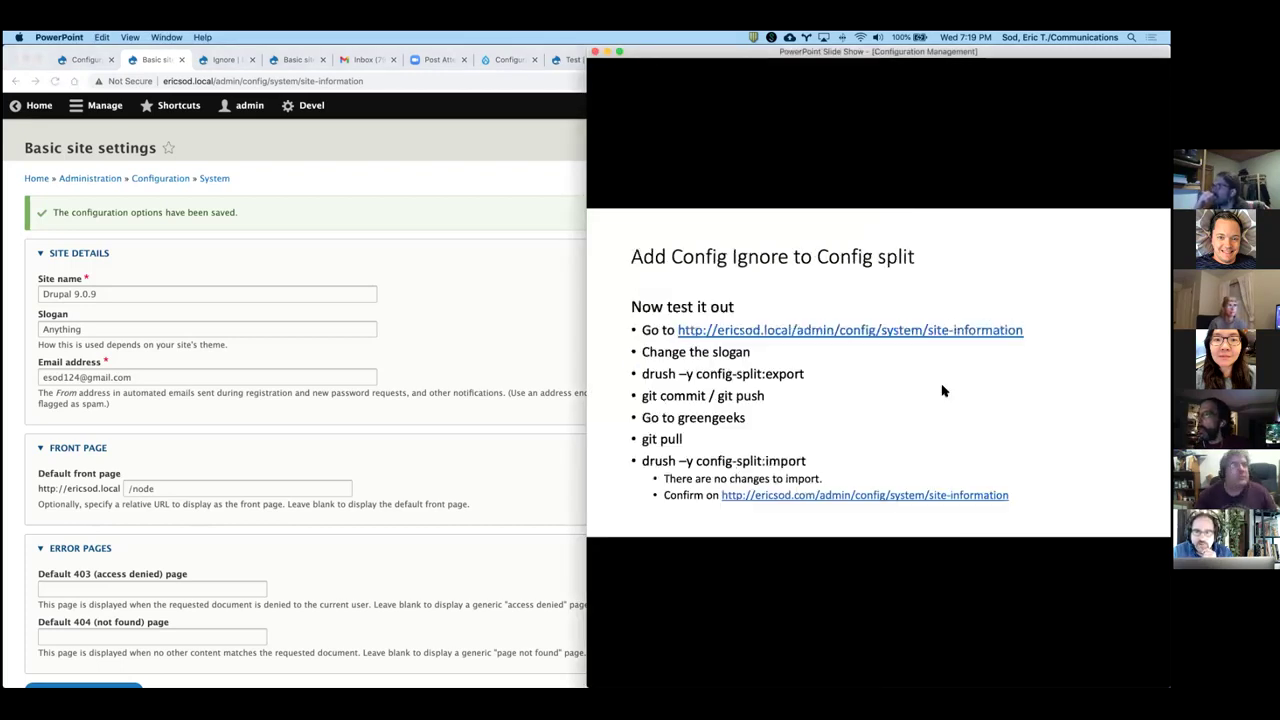
key(Right)
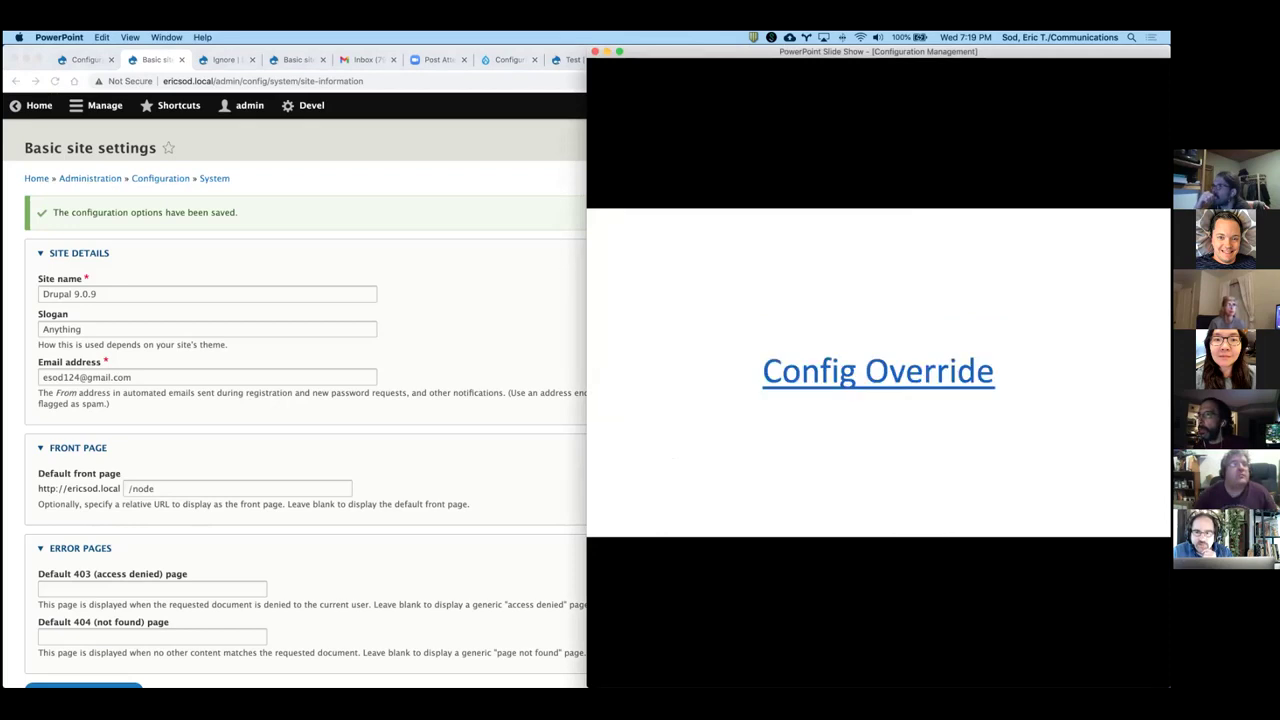
Step: Open the Config Override project page from the slide, and advance the slide show to the Config Override slide listing the Drupal 9 issues
click(908, 372)
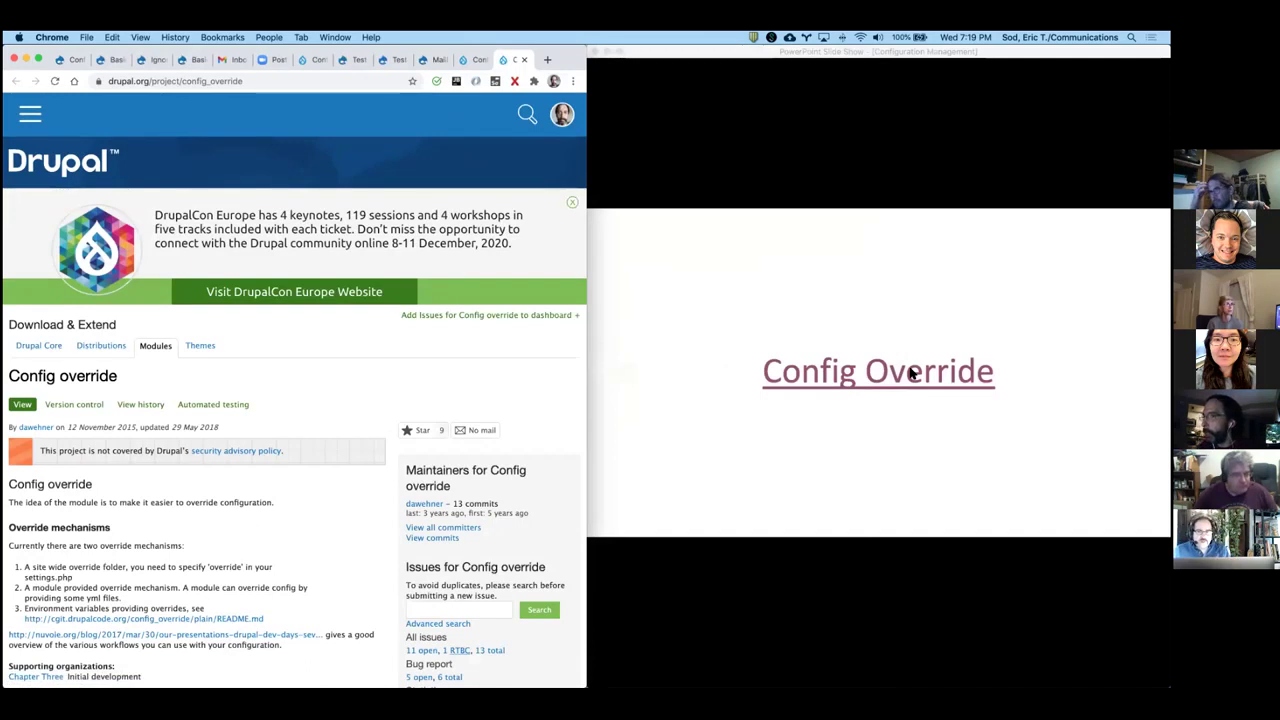
click(722, 452)
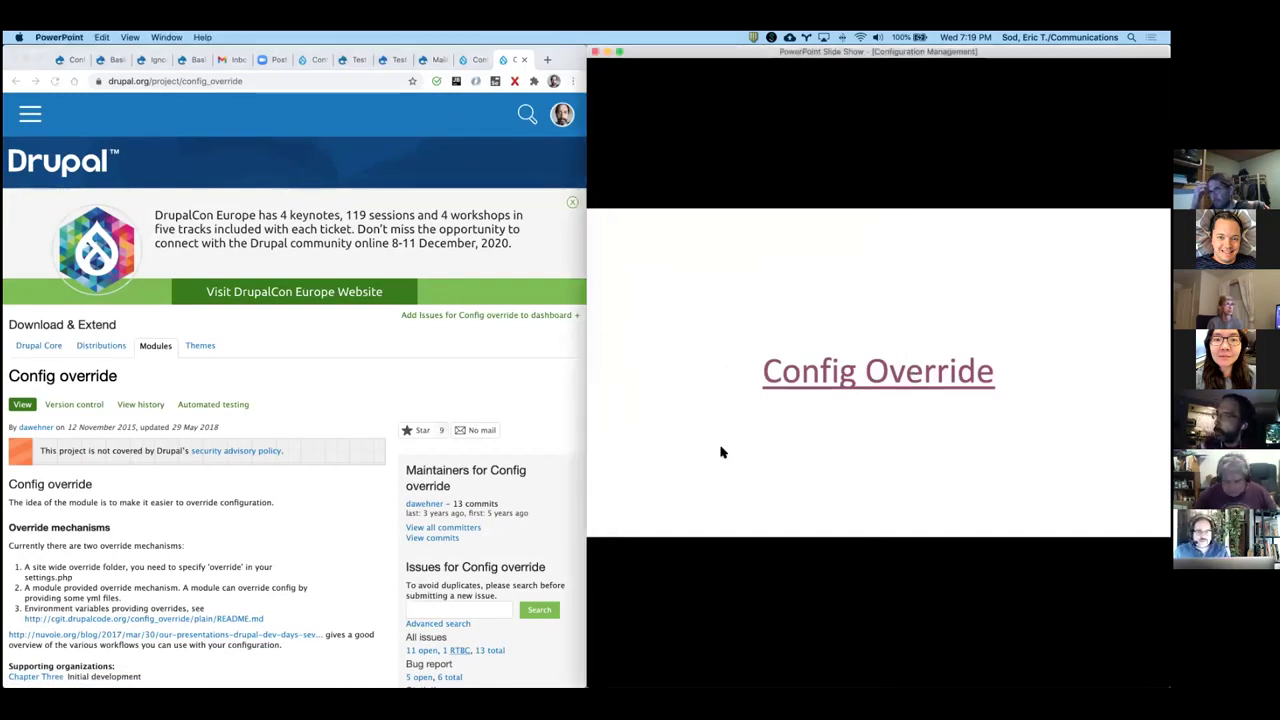
key(Right)
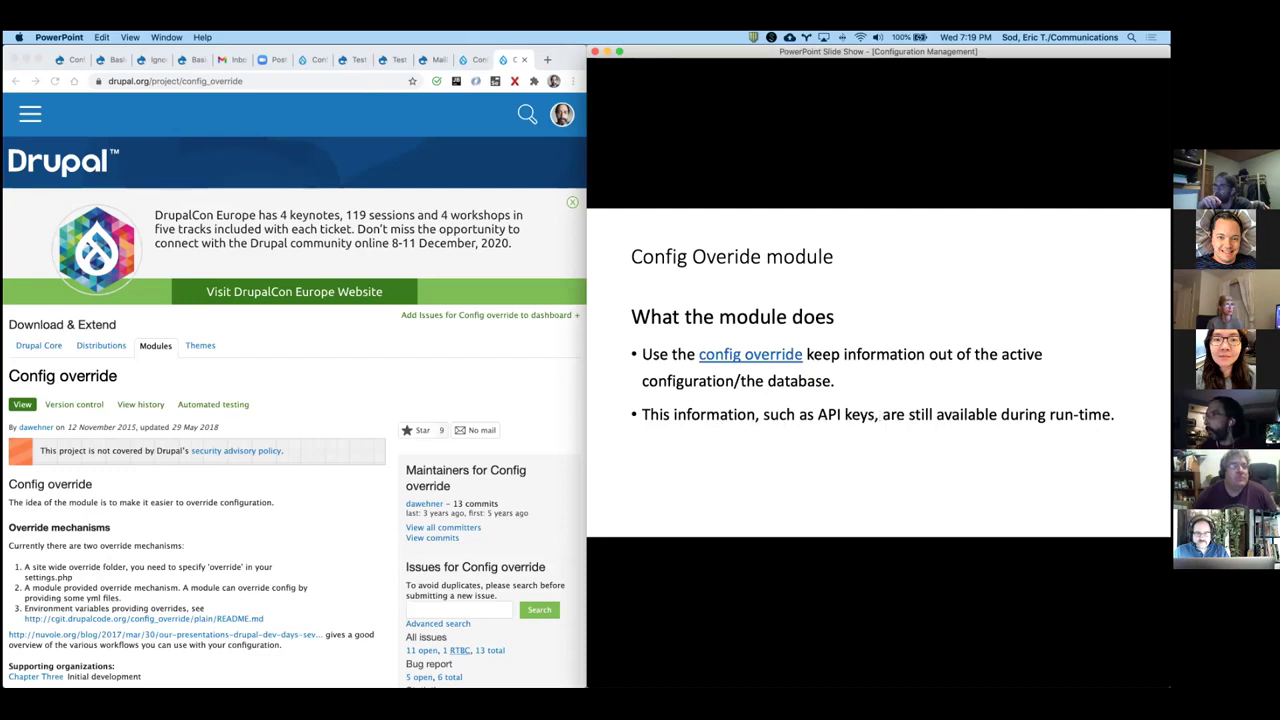
key(Right)
key(Left)
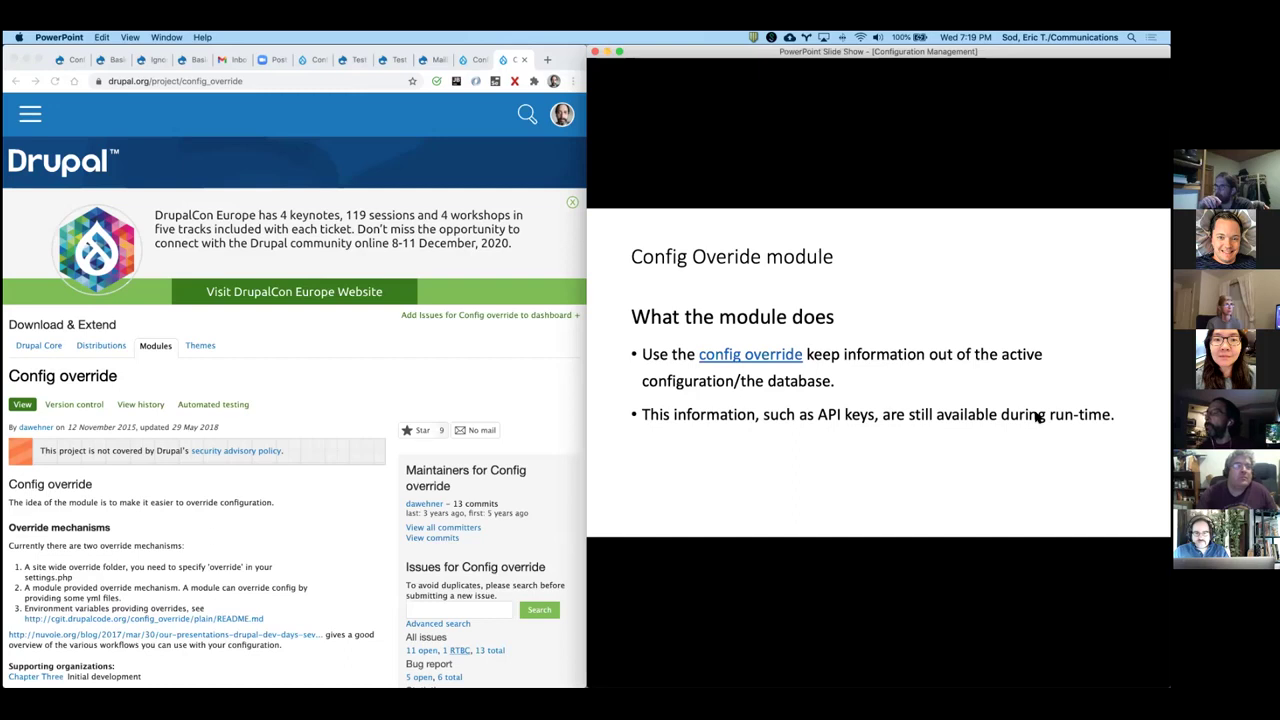
key(Right)
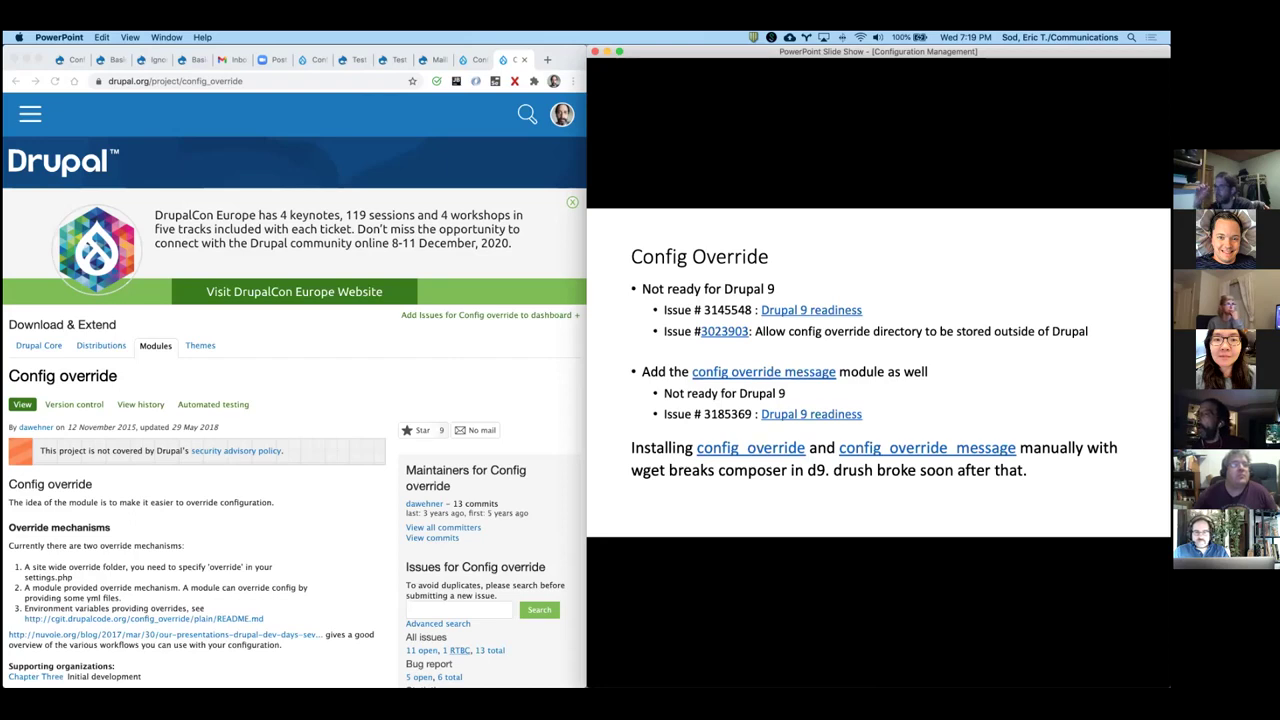
Step: Open the Drupal 9 readiness patch for issue 3145548, highlight its core_version_requirement line and enlarge the page to 125%
click(838, 312)
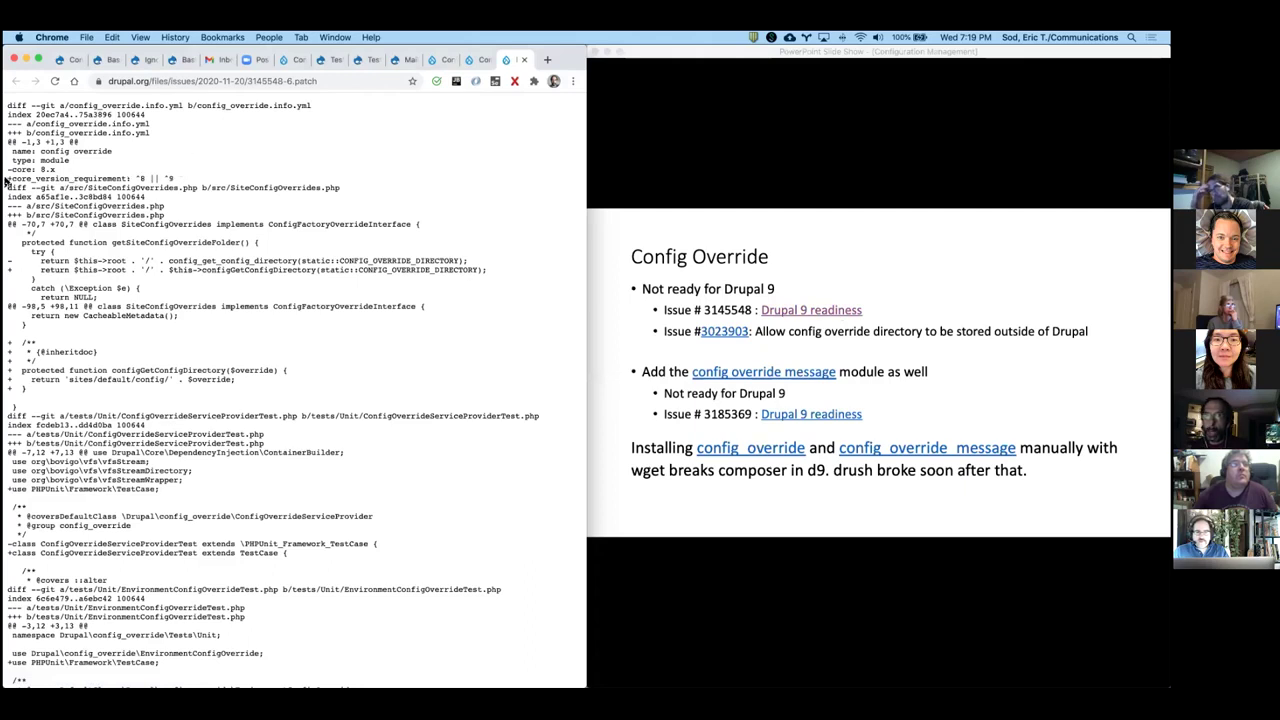
drag(14, 177, 190, 183)
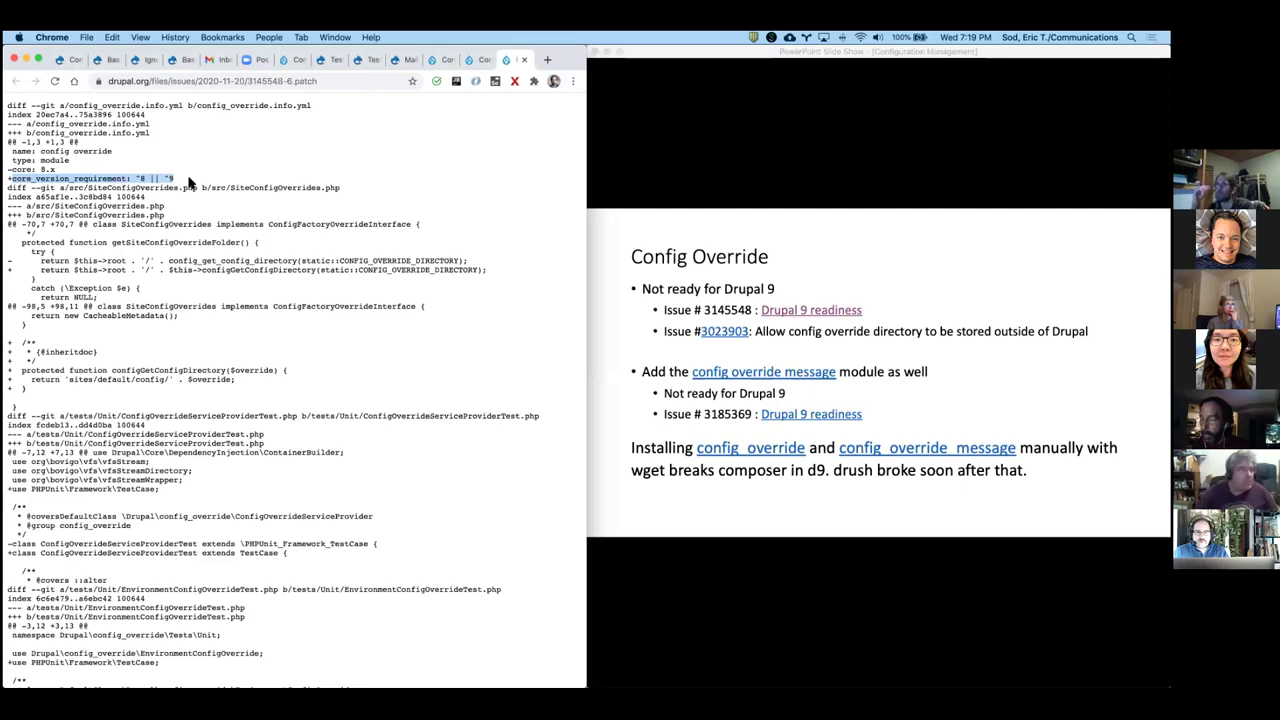
key(super+equal)
key(super+equal)
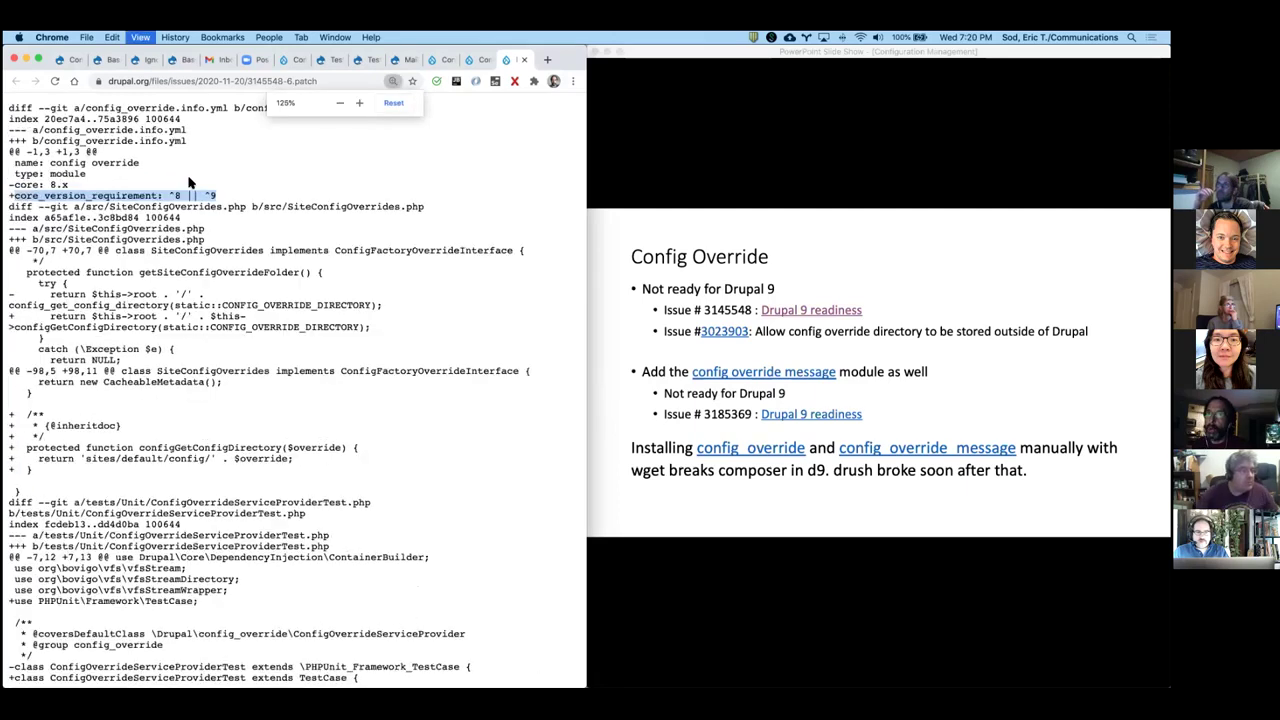
click(252, 181)
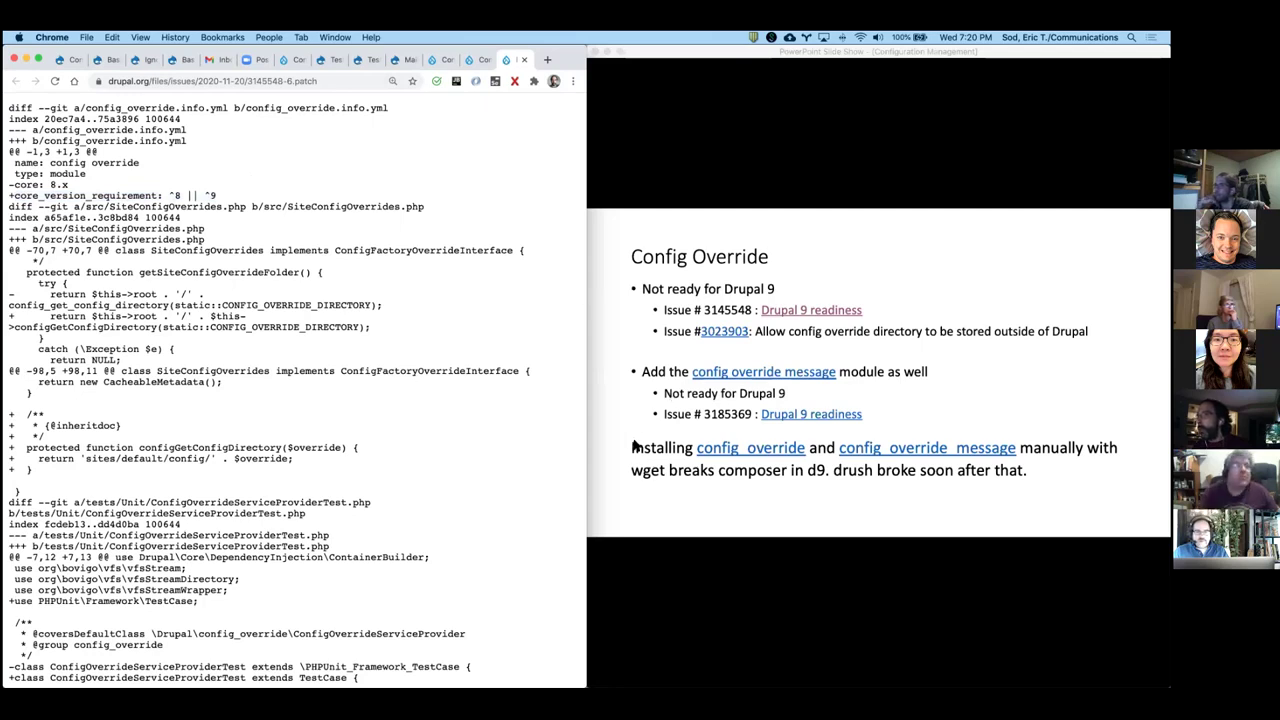
Step: Return to the Config Override slide and open Drupal 9 readiness issue 3185369 to read its Problem/Motivation section
click(690, 472)
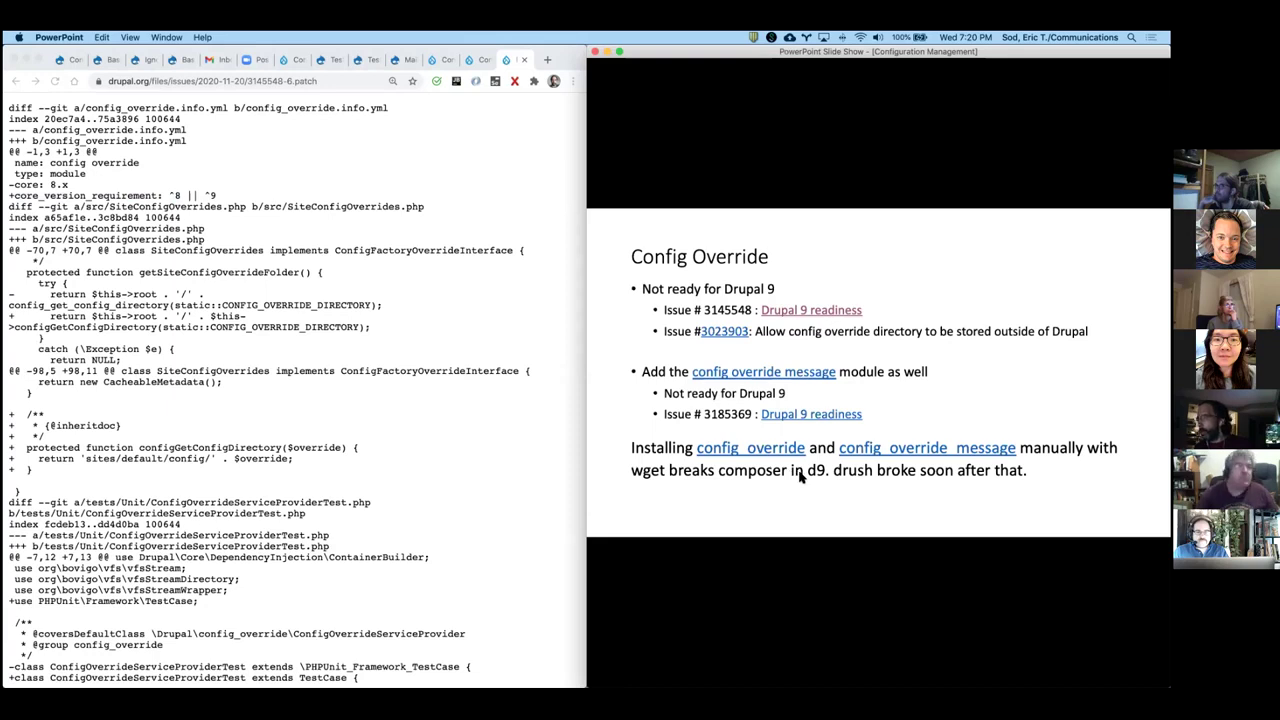
click(922, 237)
key(Left)
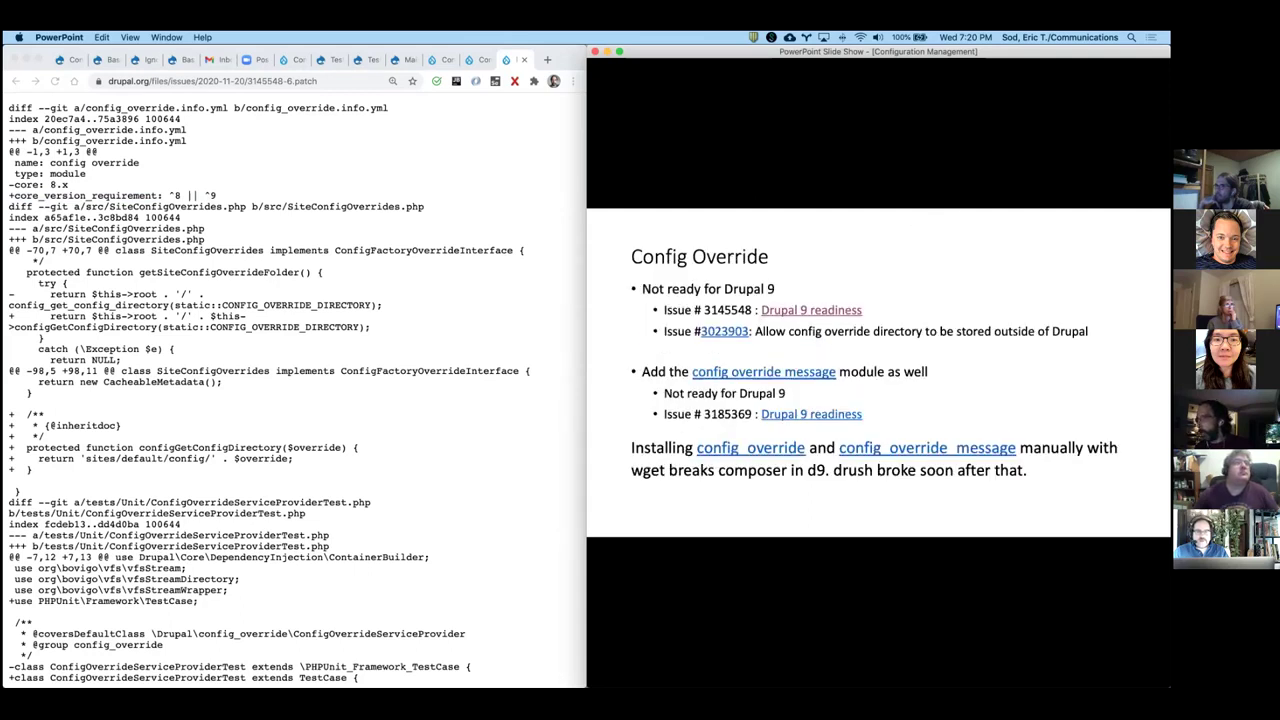
click(818, 417)
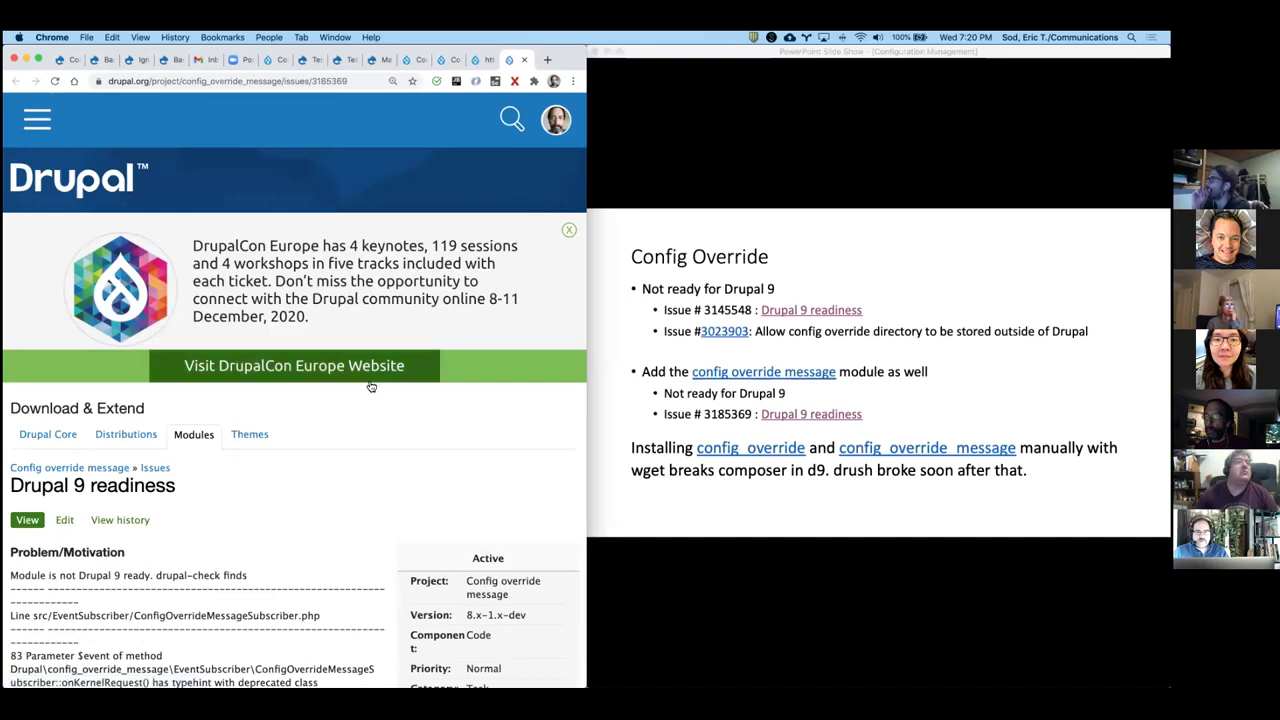
scroll(349, 437, down, 3)
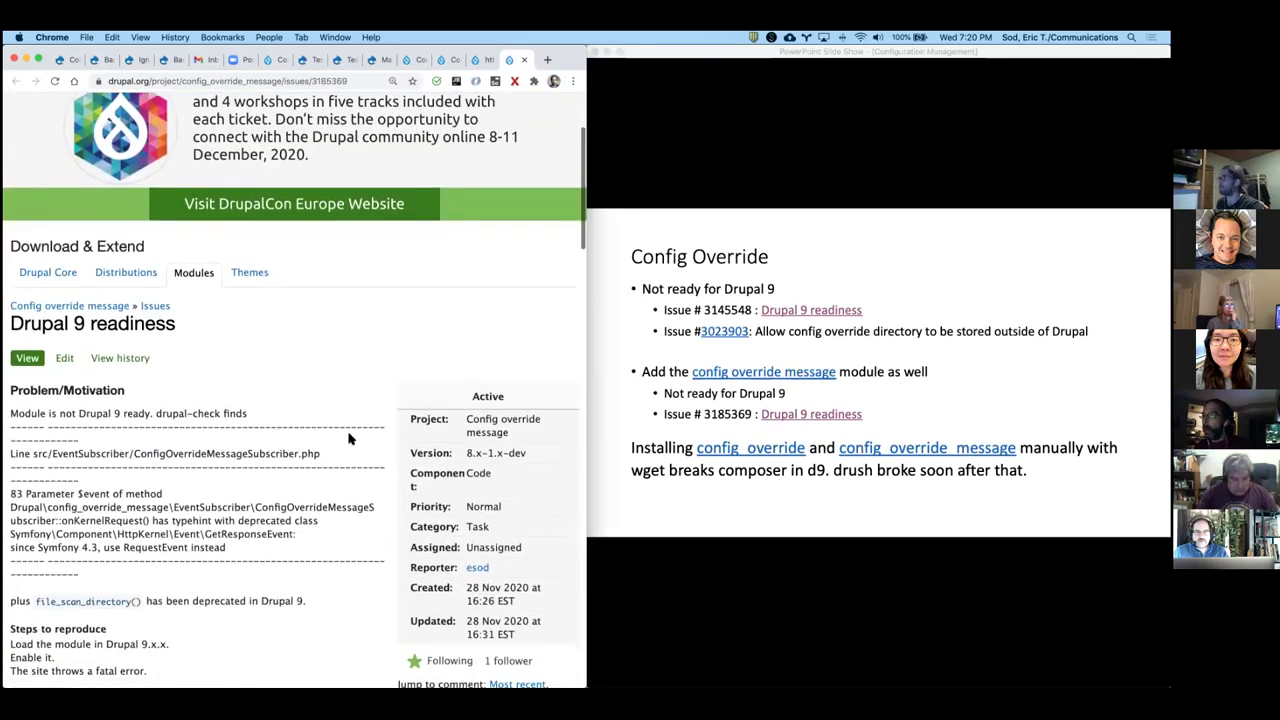
Step: Advance the slide show to How to Set up Config Override, and switch the local iTerm2 shell to the site directory with d8
click(743, 508)
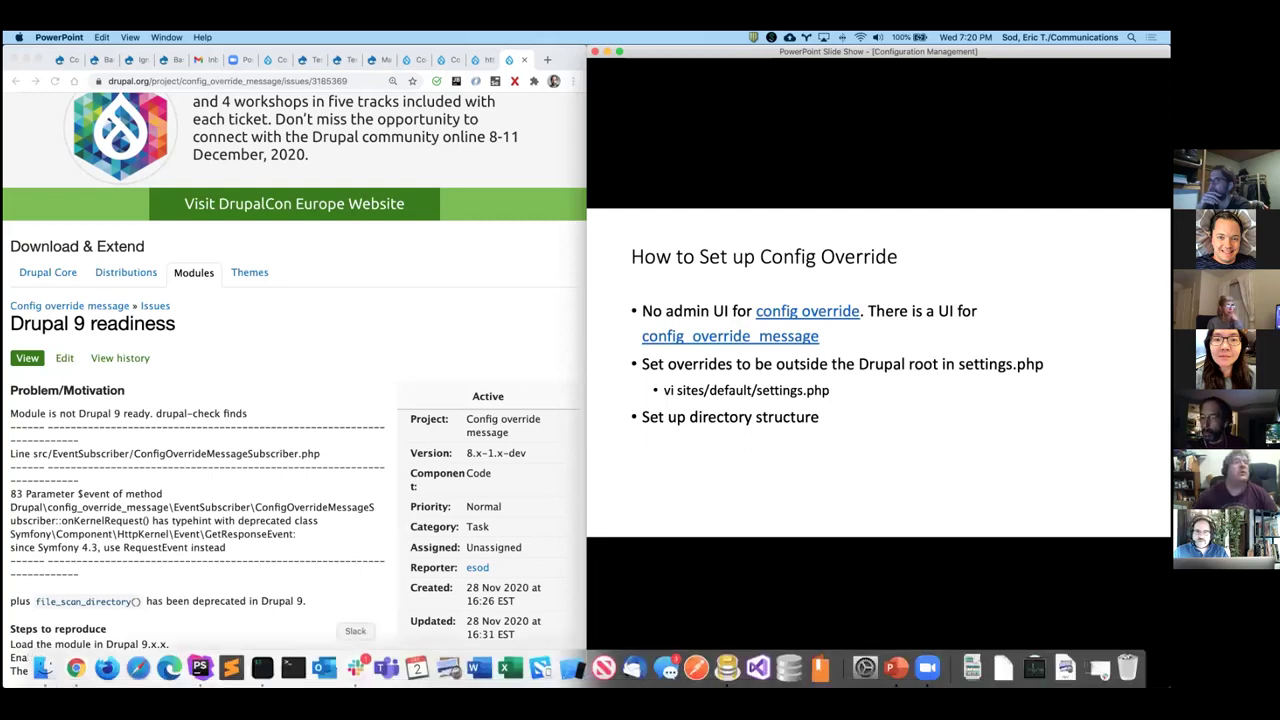
click(262, 667)
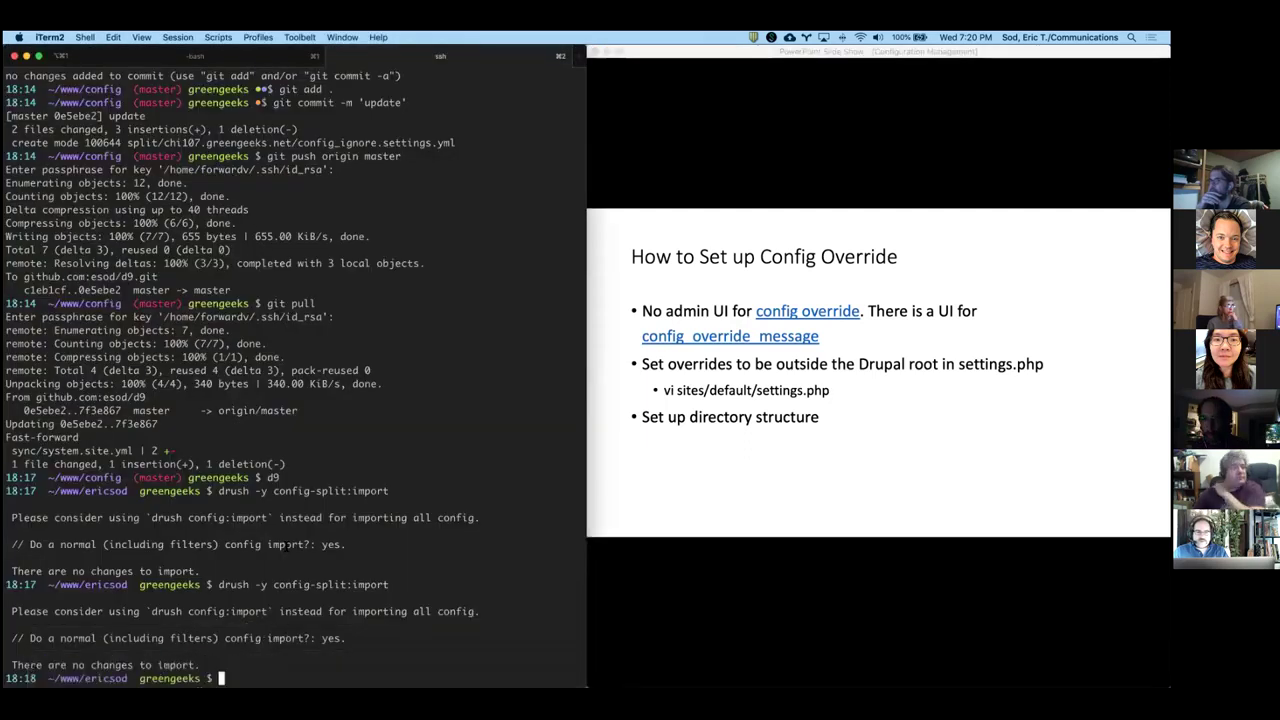
click(141, 58)
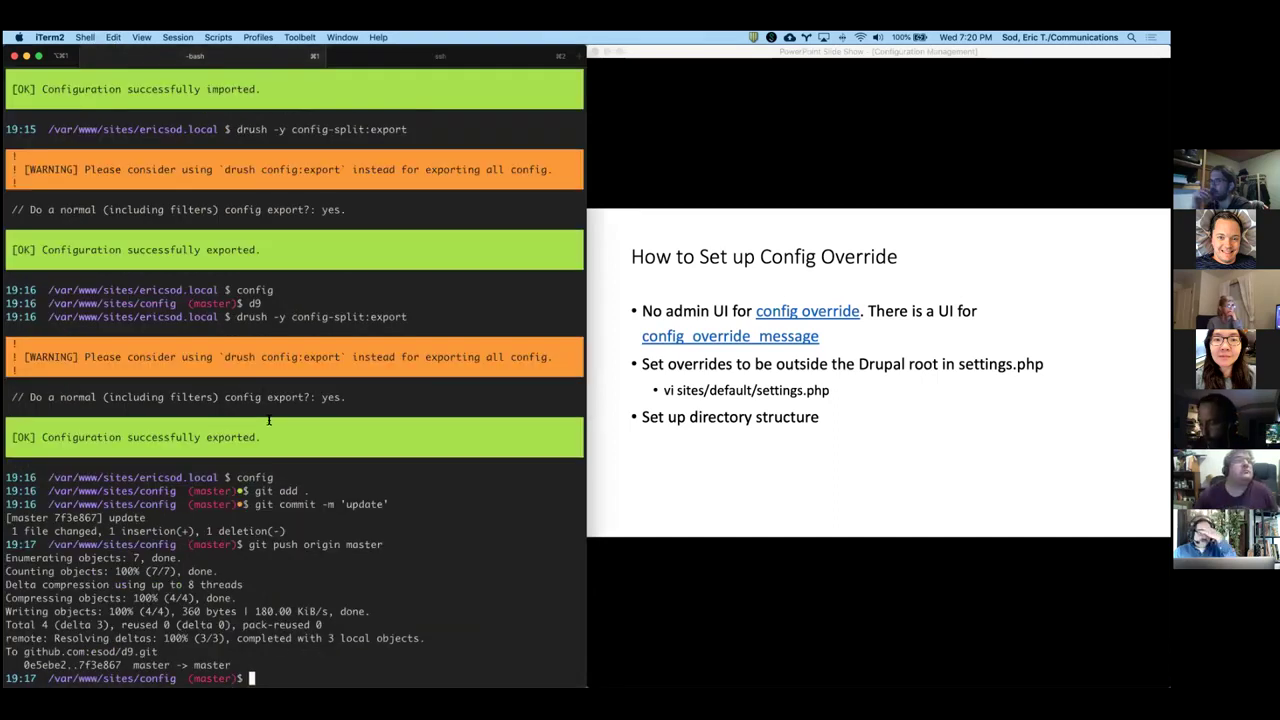
text(d9)
key(Return)
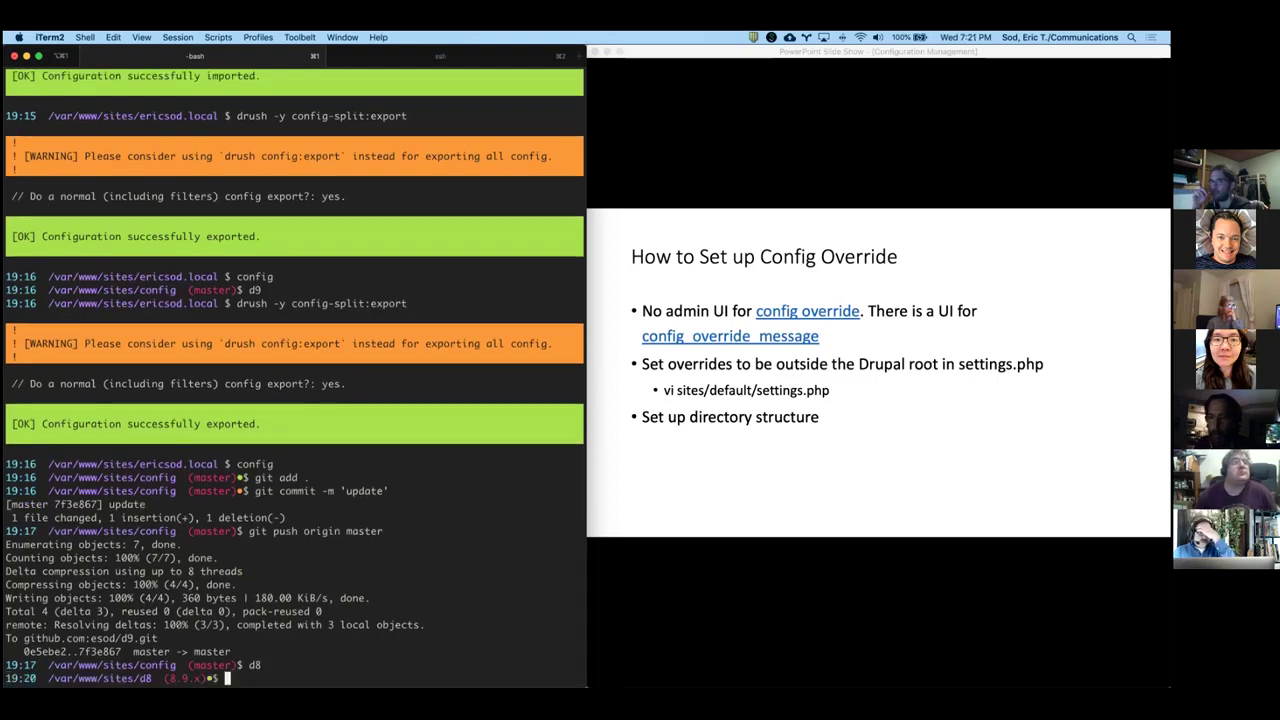
Step: Open sites/default/settings.php in vi and highlight the config_directories sync line among the config directory settings
text(vi se)
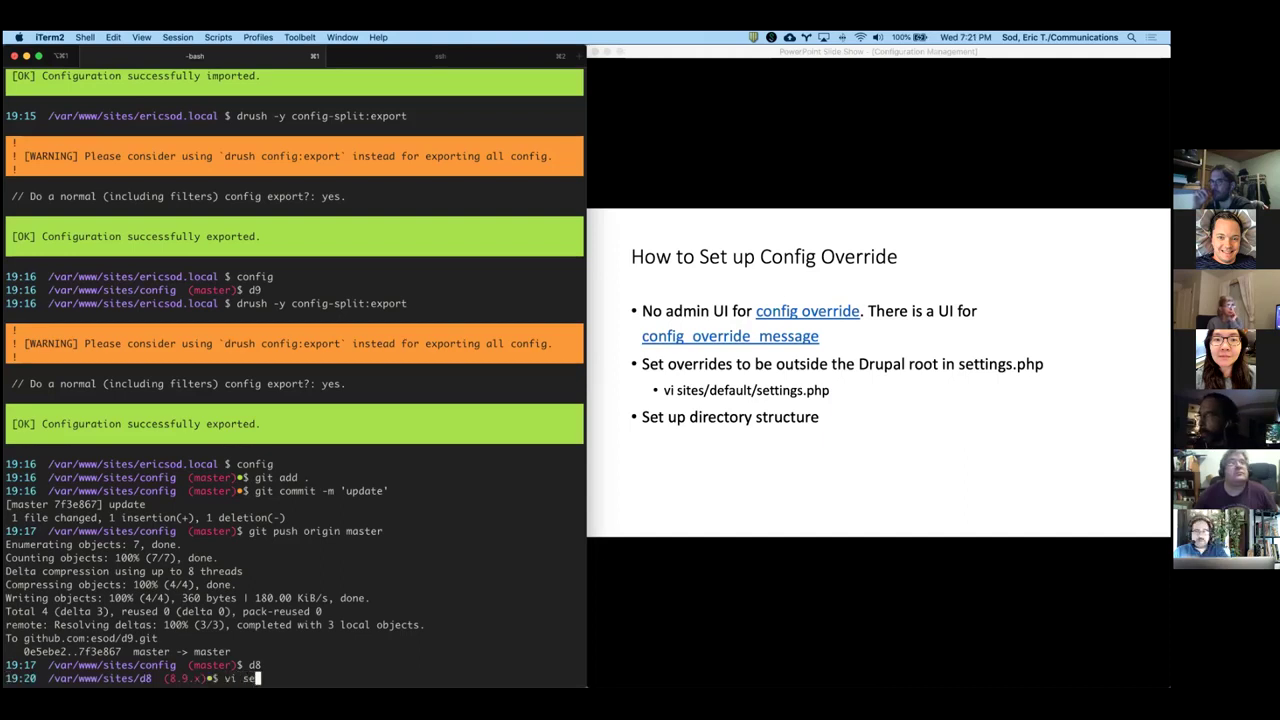
text(tes/default/sett)
key(Tab)
key(Return)
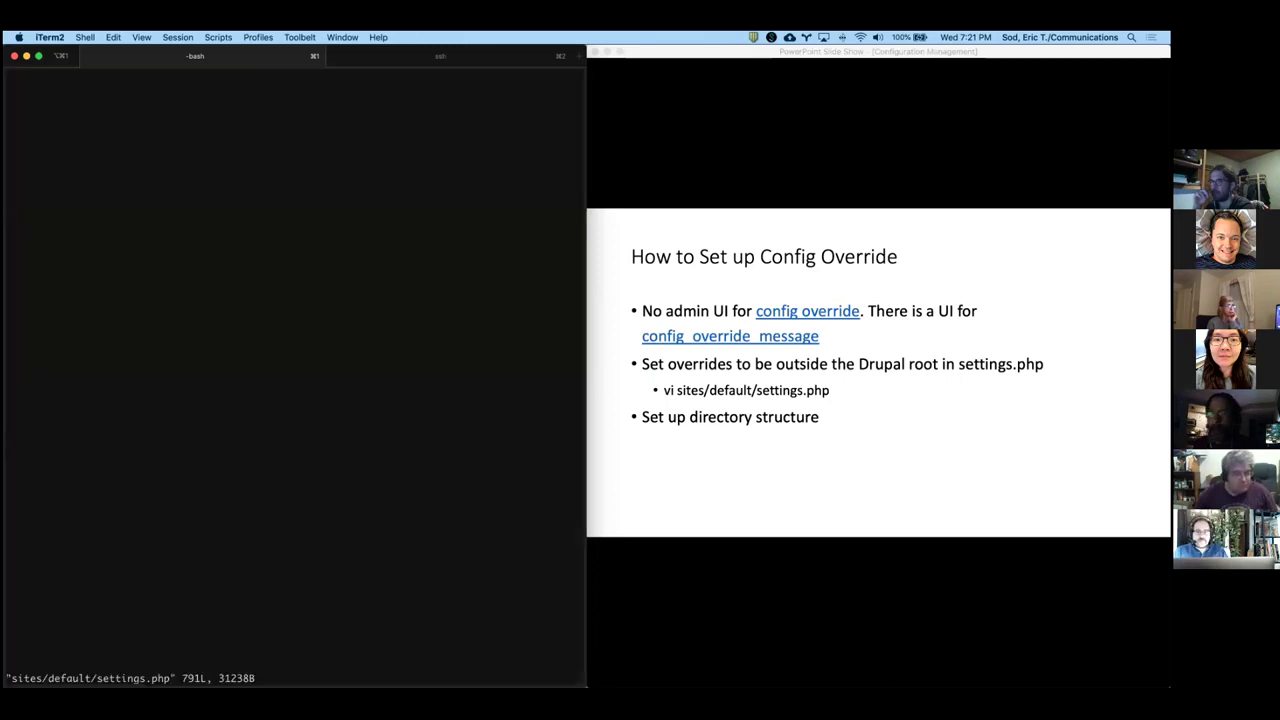
click(31, 410)
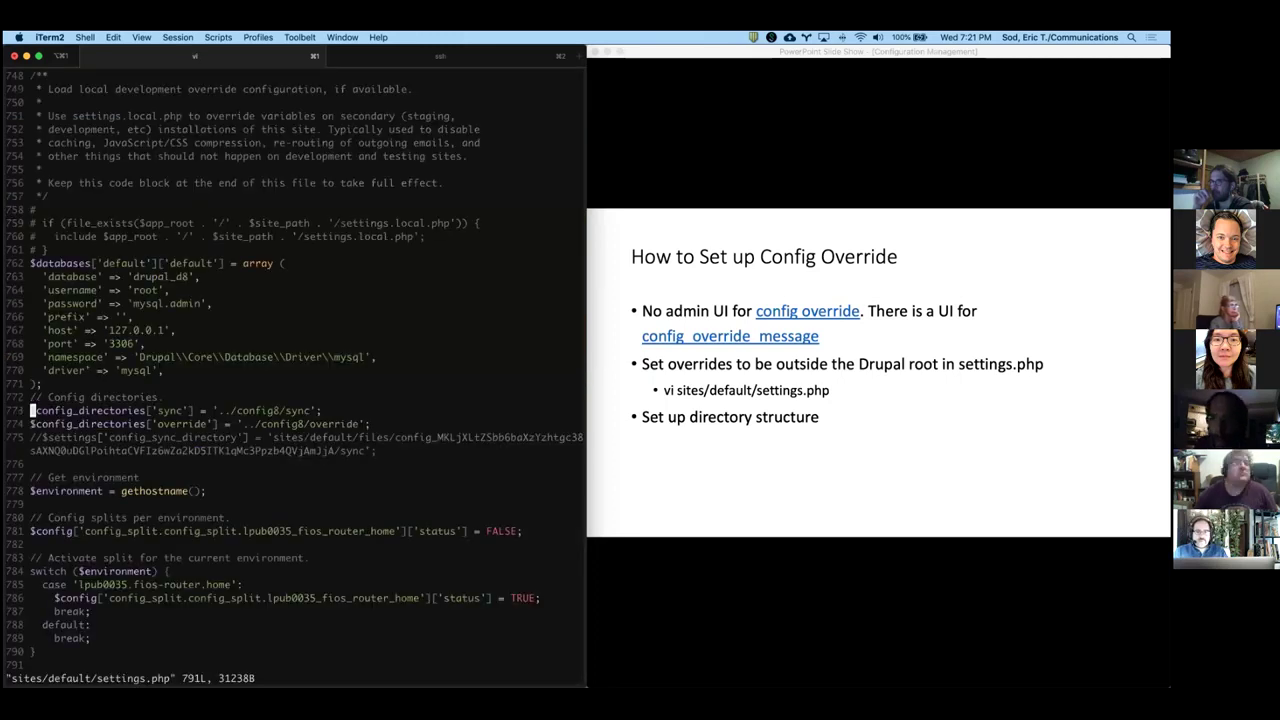
click(31, 424)
drag(31, 410, 321, 410)
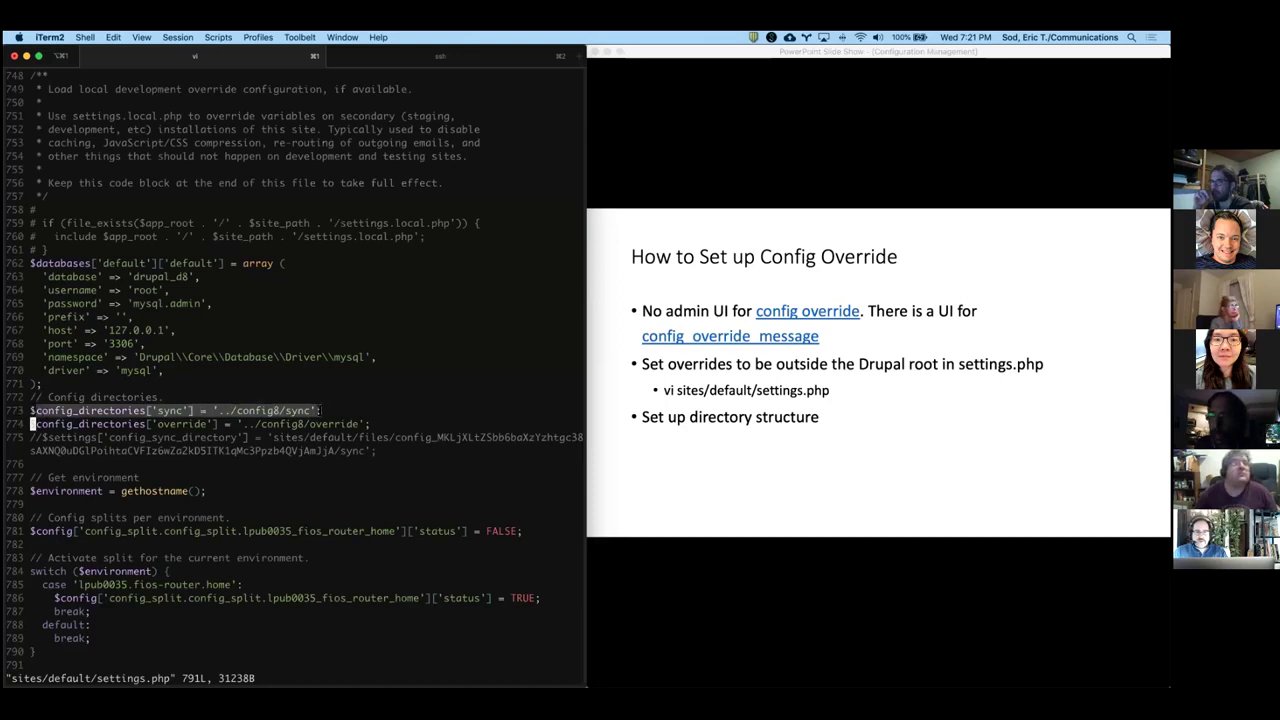
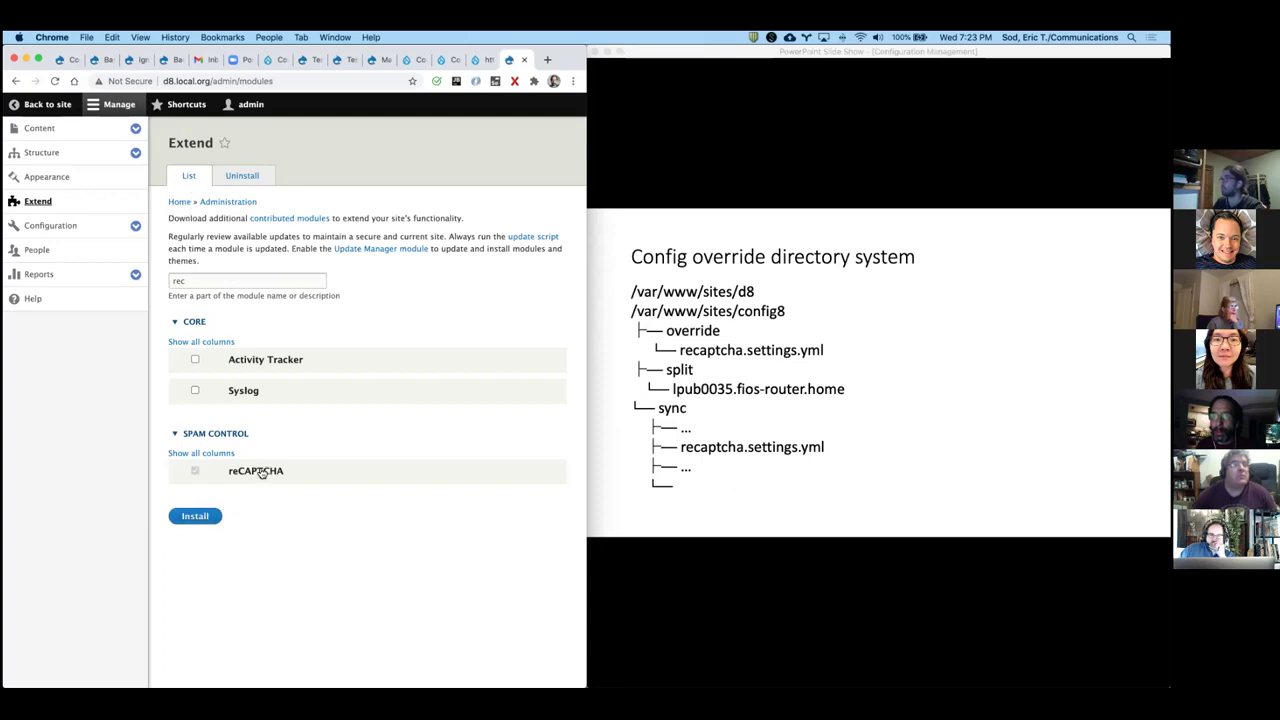
Step: Reload the Extend page of d8.local.org in Chrome and filter the modules by "re" to find reCAPTCHA
click(277, 80)
key(Return)
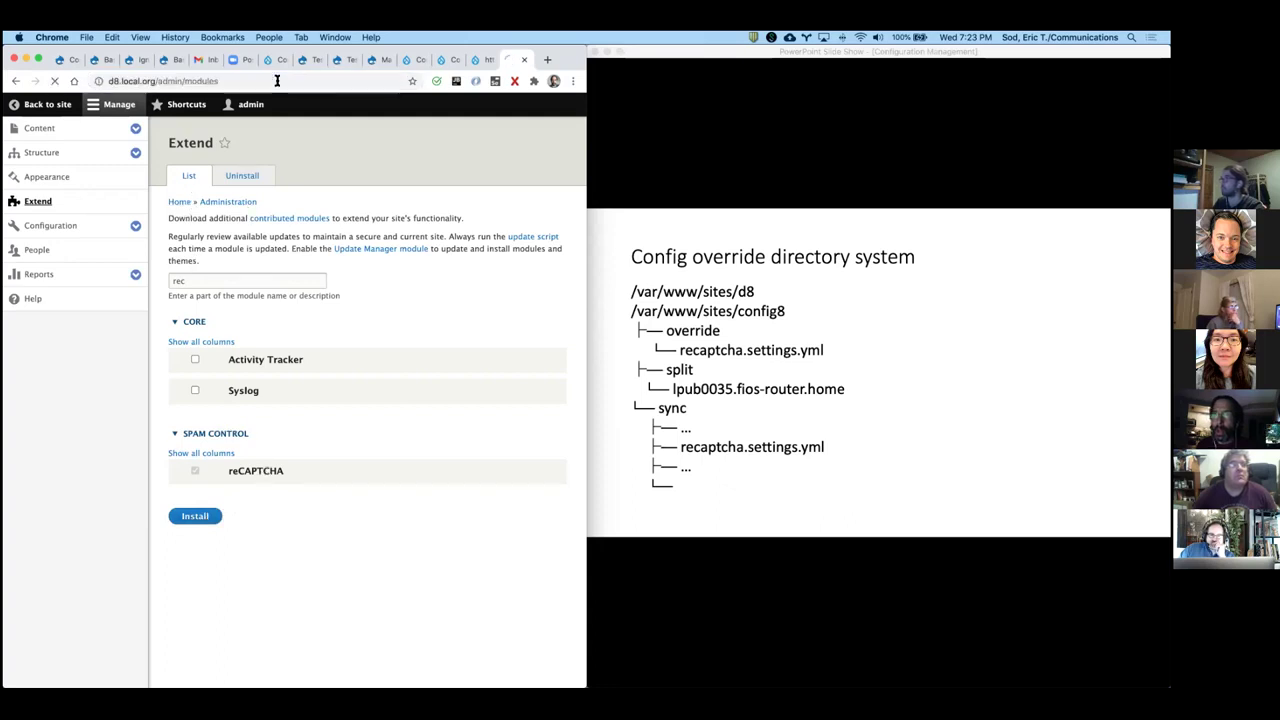
click(247, 281)
text(re)
scroll(341, 393, down, 3)
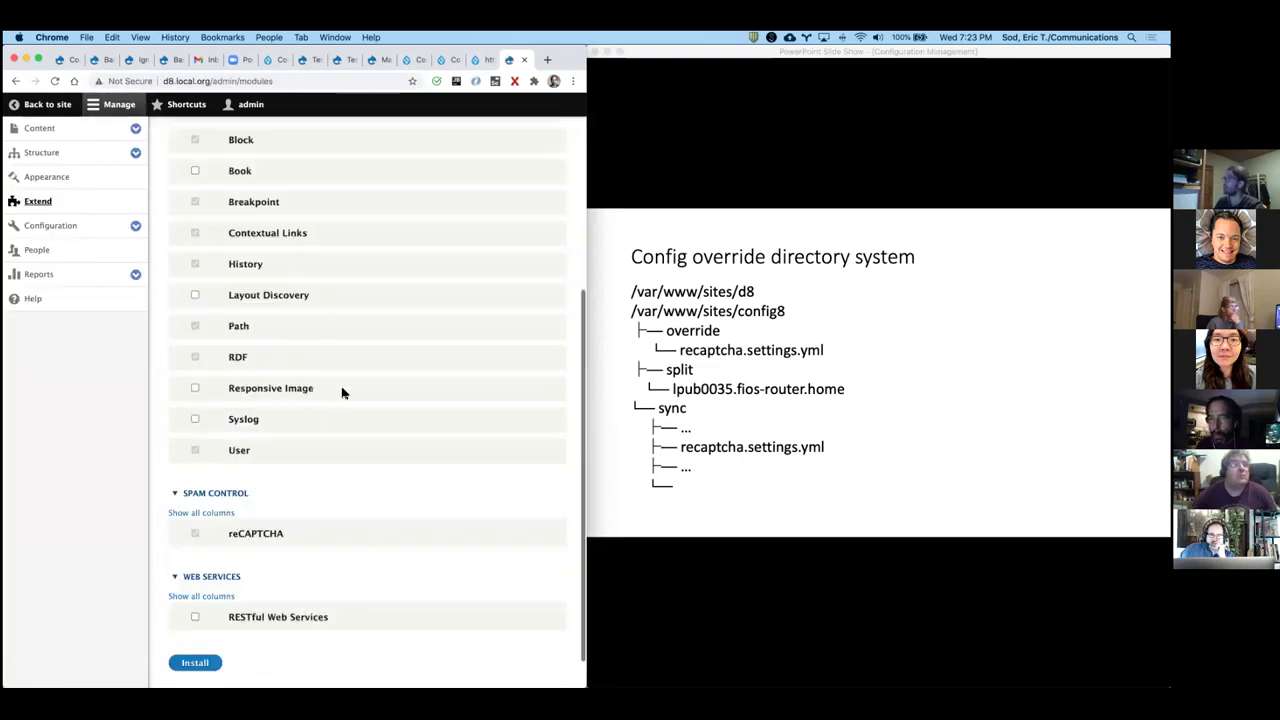
scroll(341, 393, down, 1)
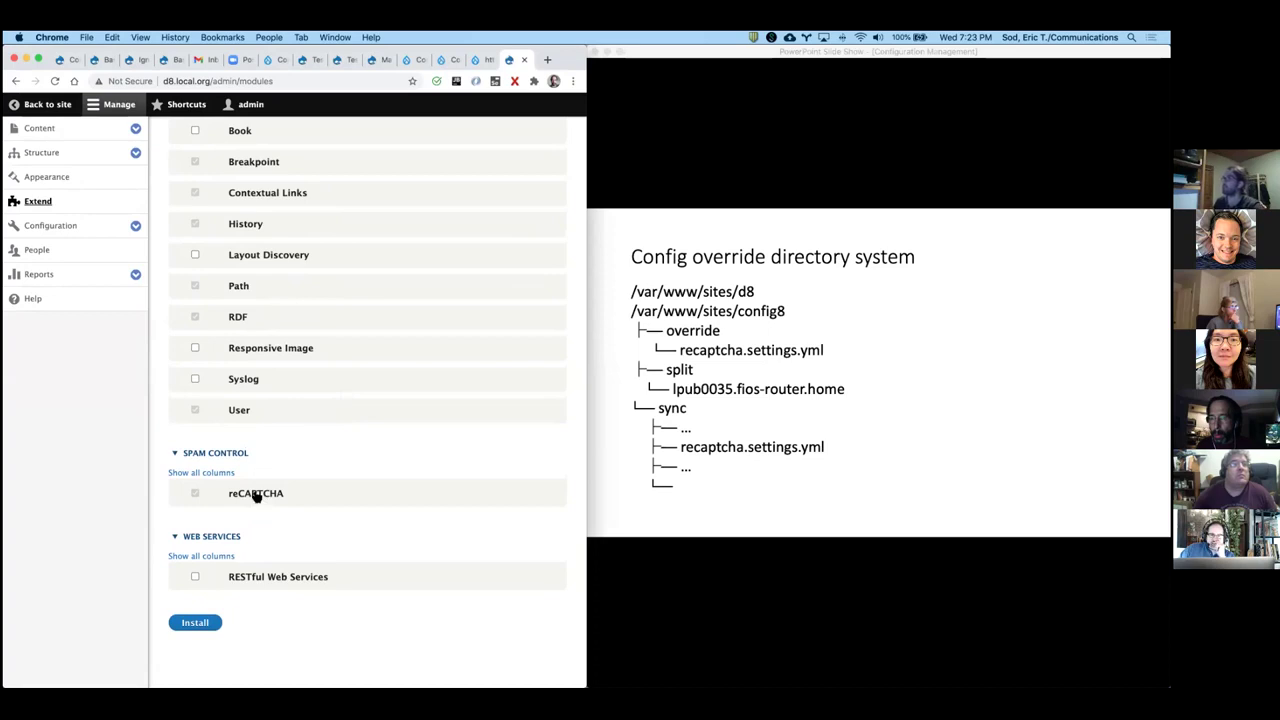
Step: Expand the reCAPTCHA module's details, open its configuration page and inspect the Site key and Secret key fields
click(222, 476)
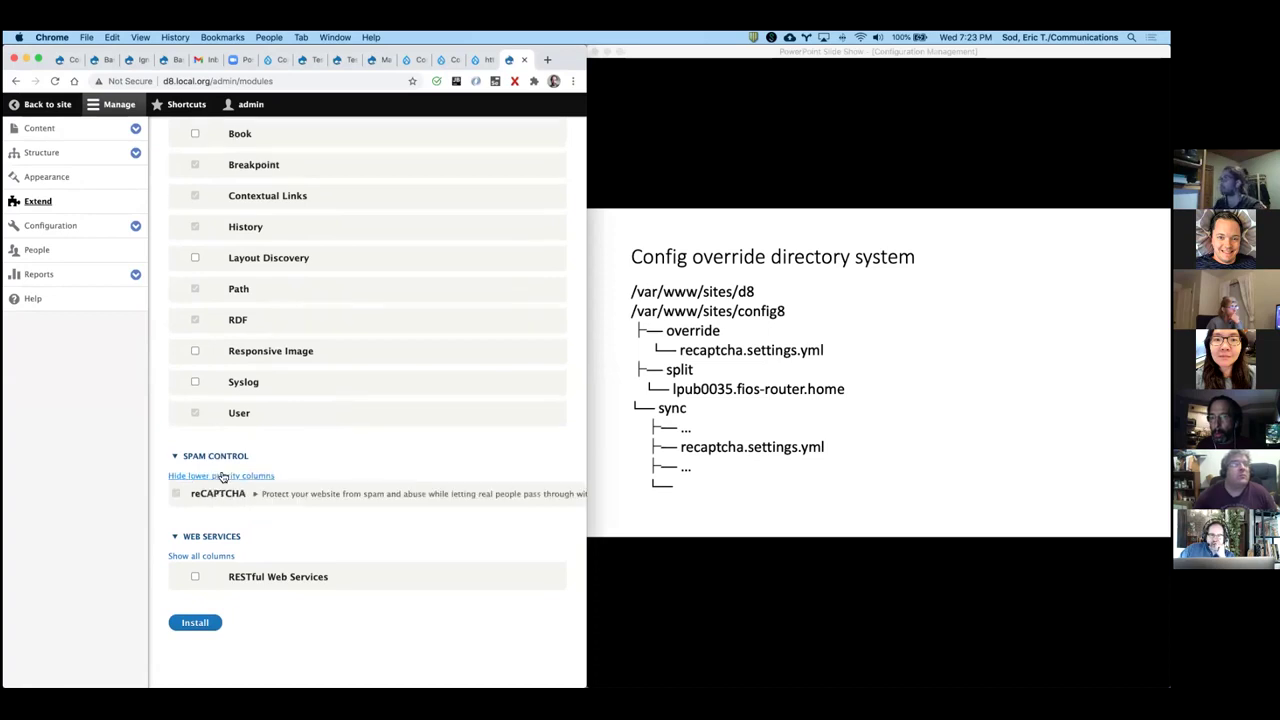
click(262, 494)
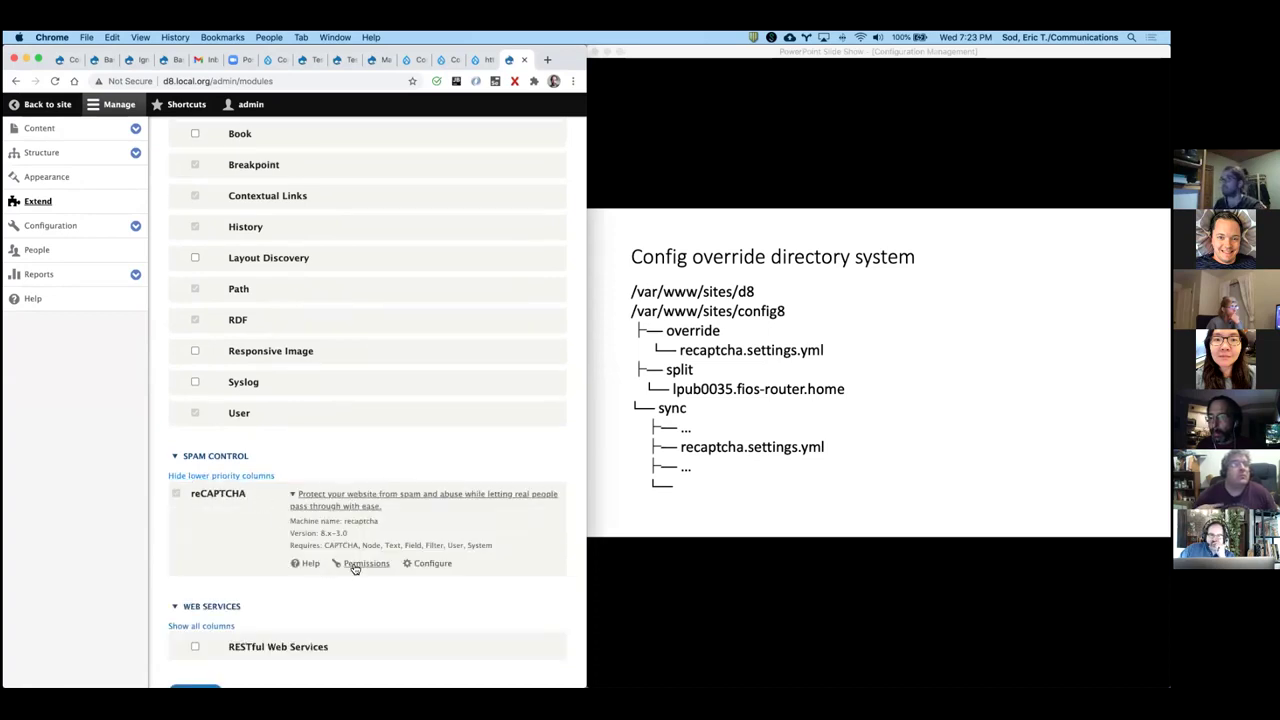
click(428, 565)
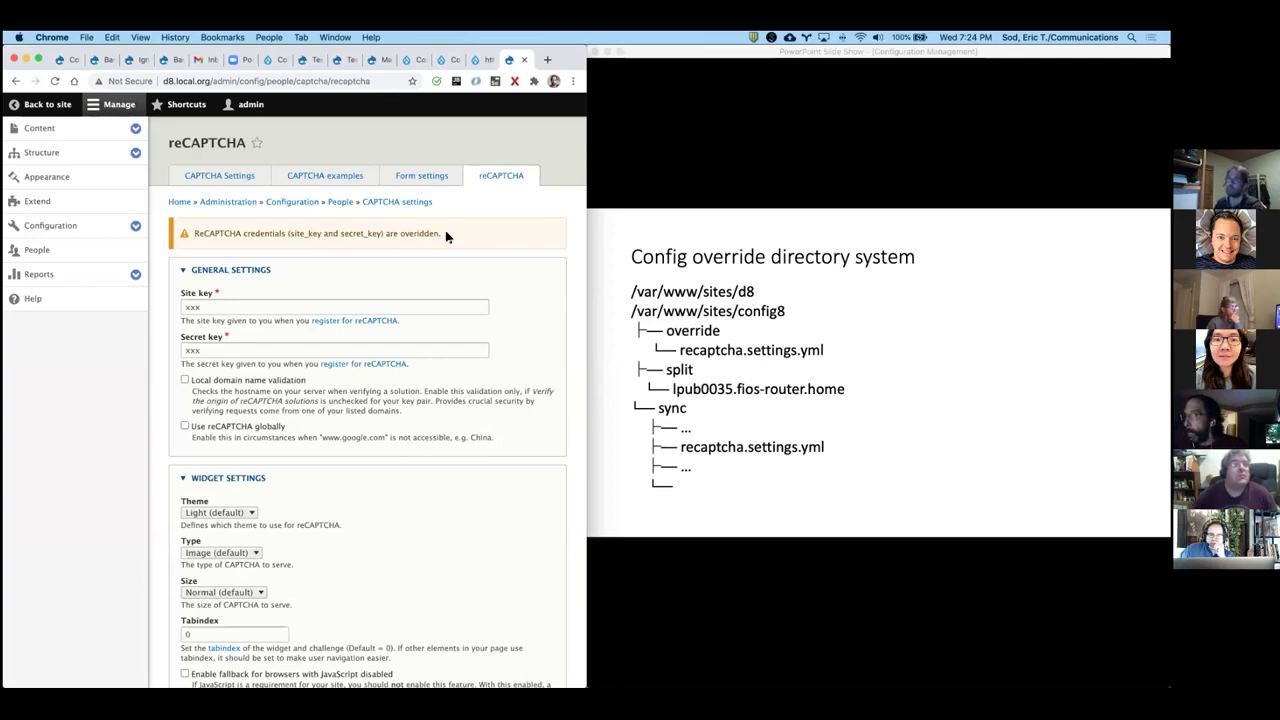
click(200, 307)
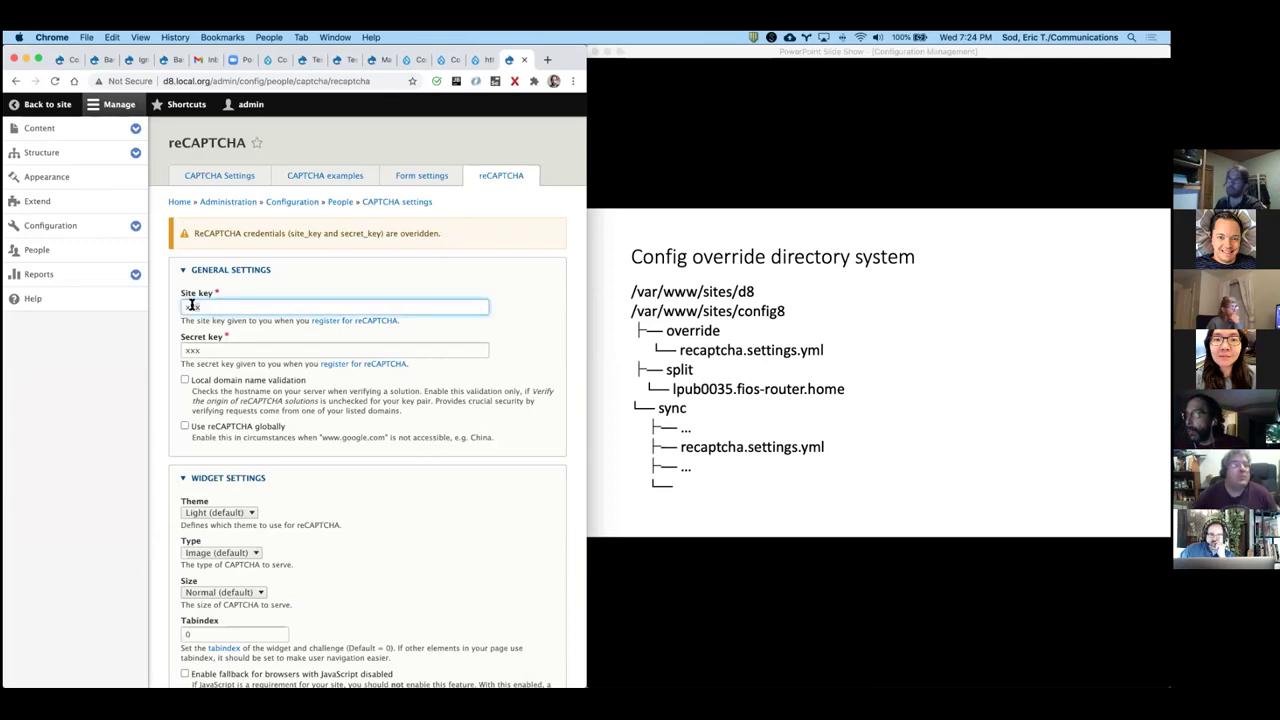
drag(201, 349, 183, 349)
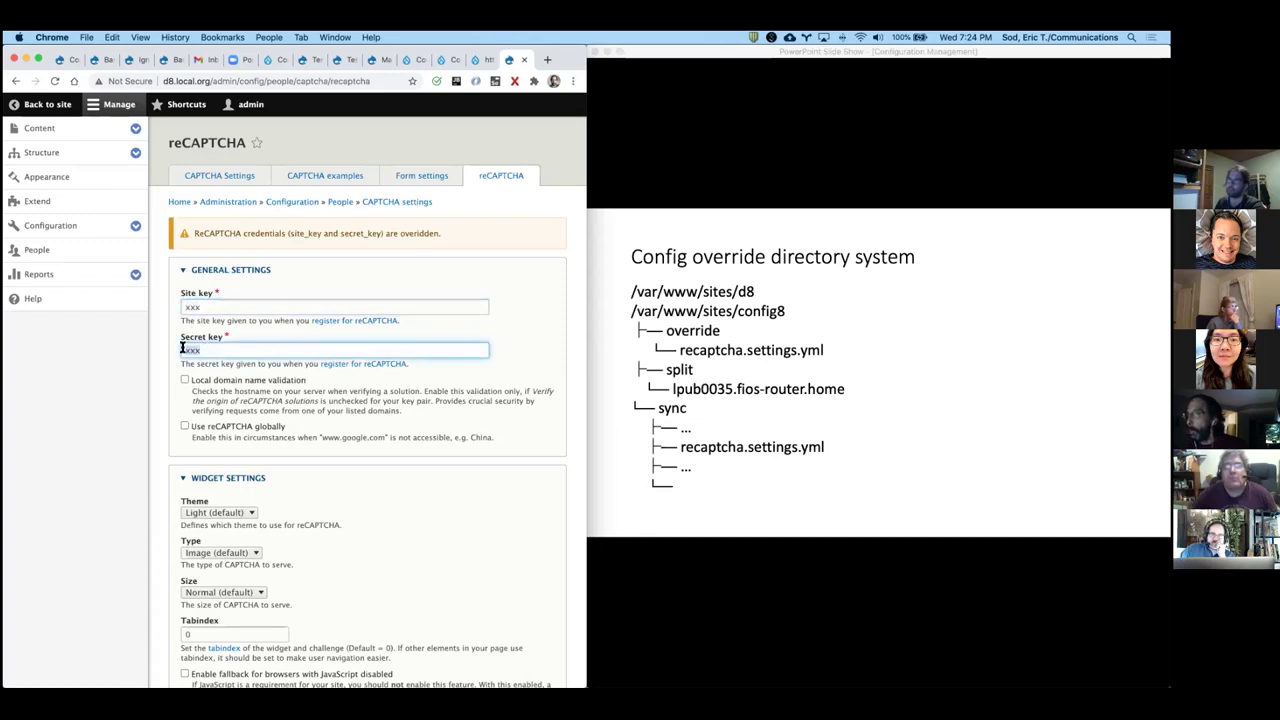
click(975, 471)
click(968, 458)
key(Left)
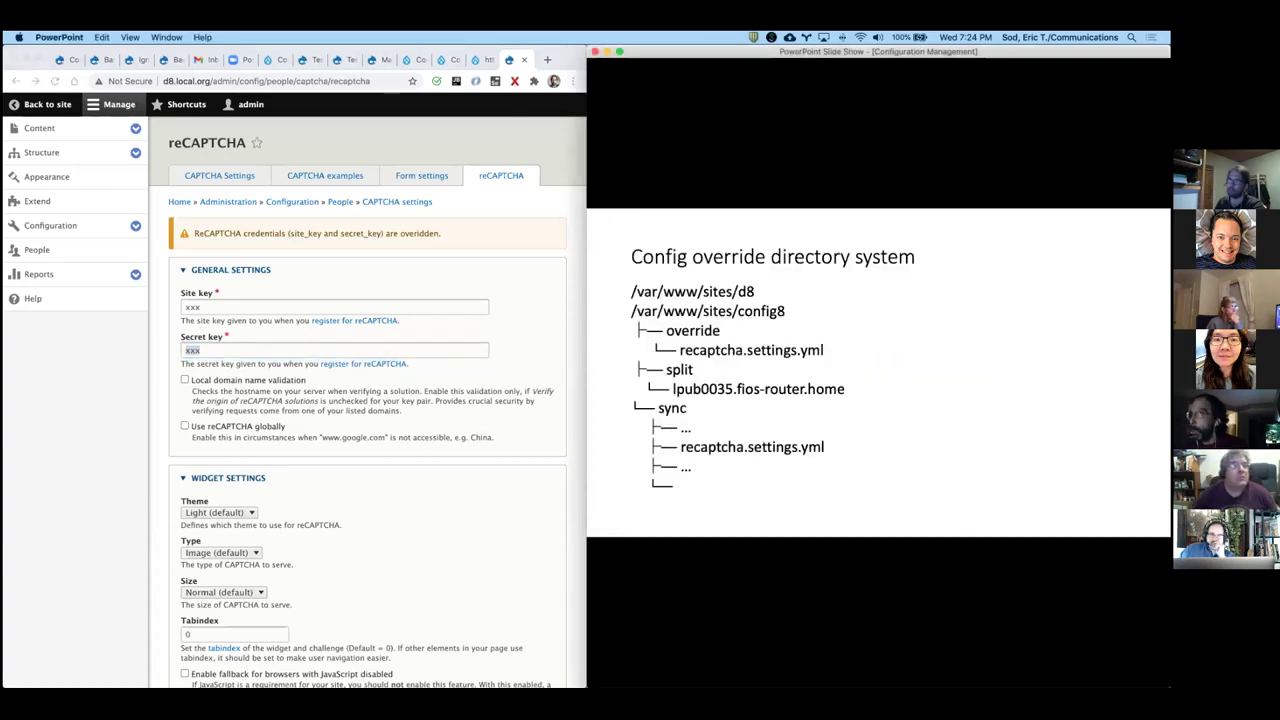
Step: Review the override mechanisms on the Config override project page, and advance the PowerPoint slide show to the Admin UI Tools slide
click(485, 61)
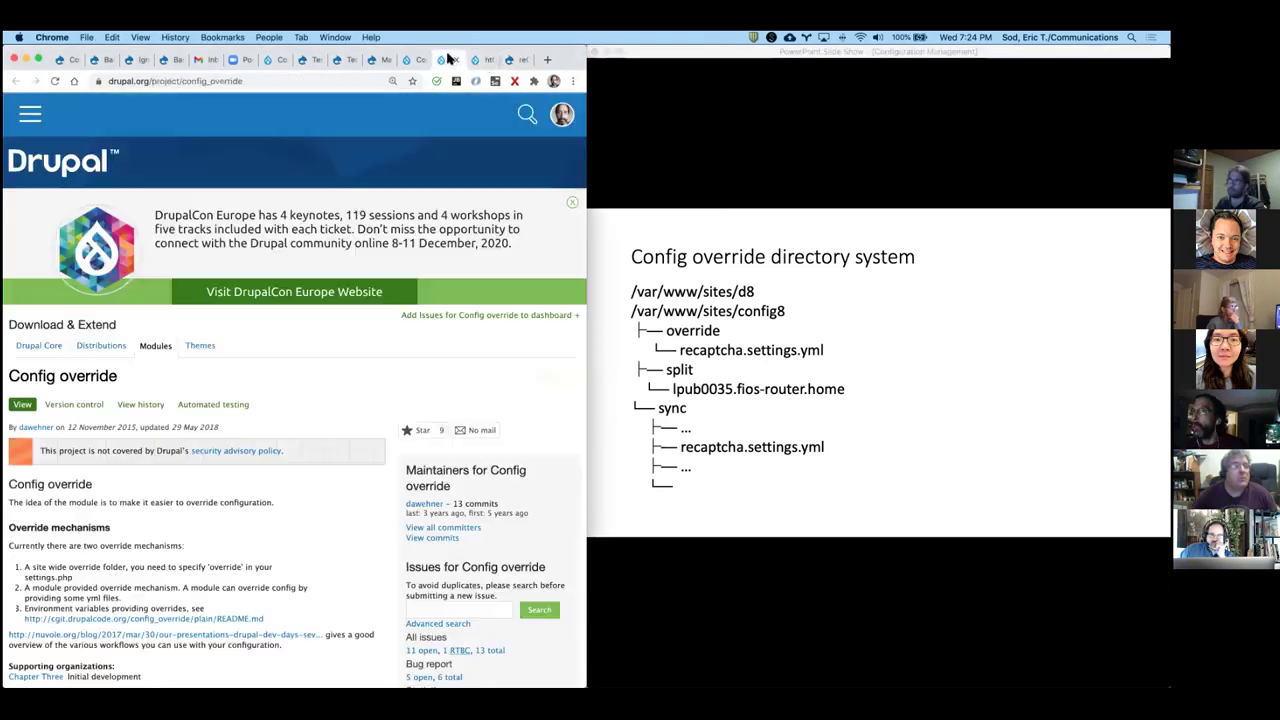
click(449, 60)
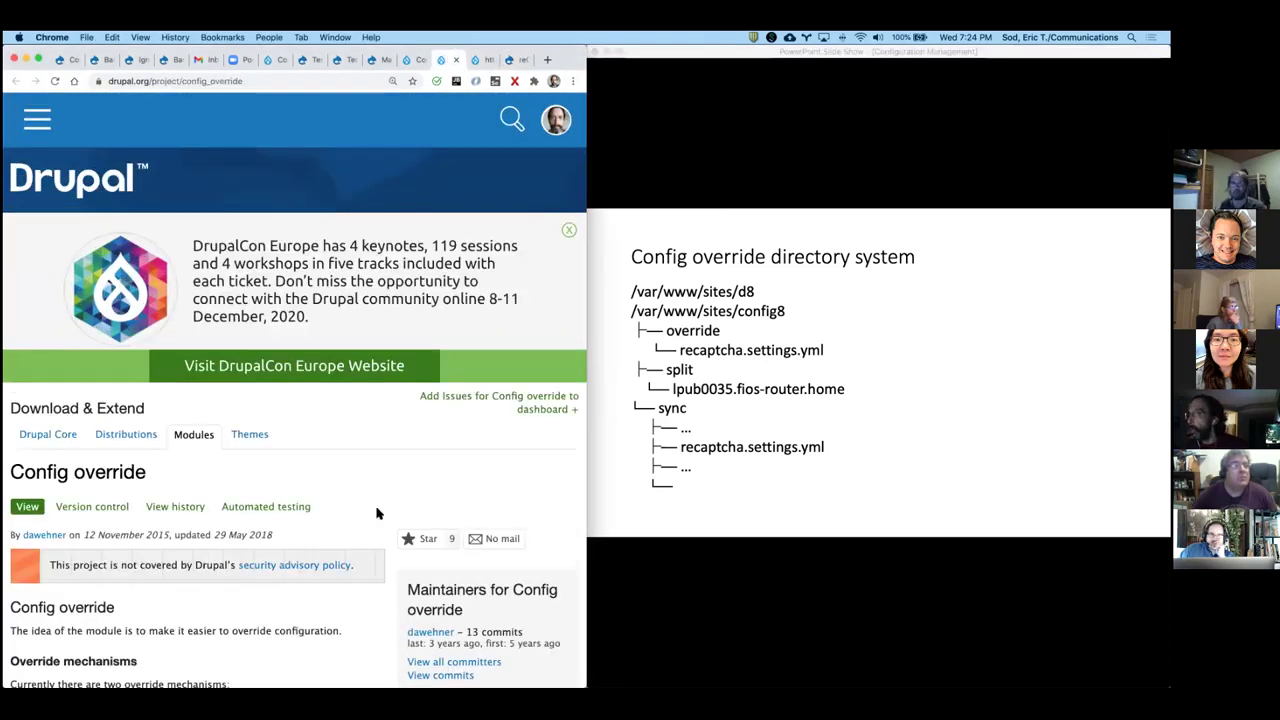
scroll(393, 500, down, 3)
scroll(393, 501, down, 5)
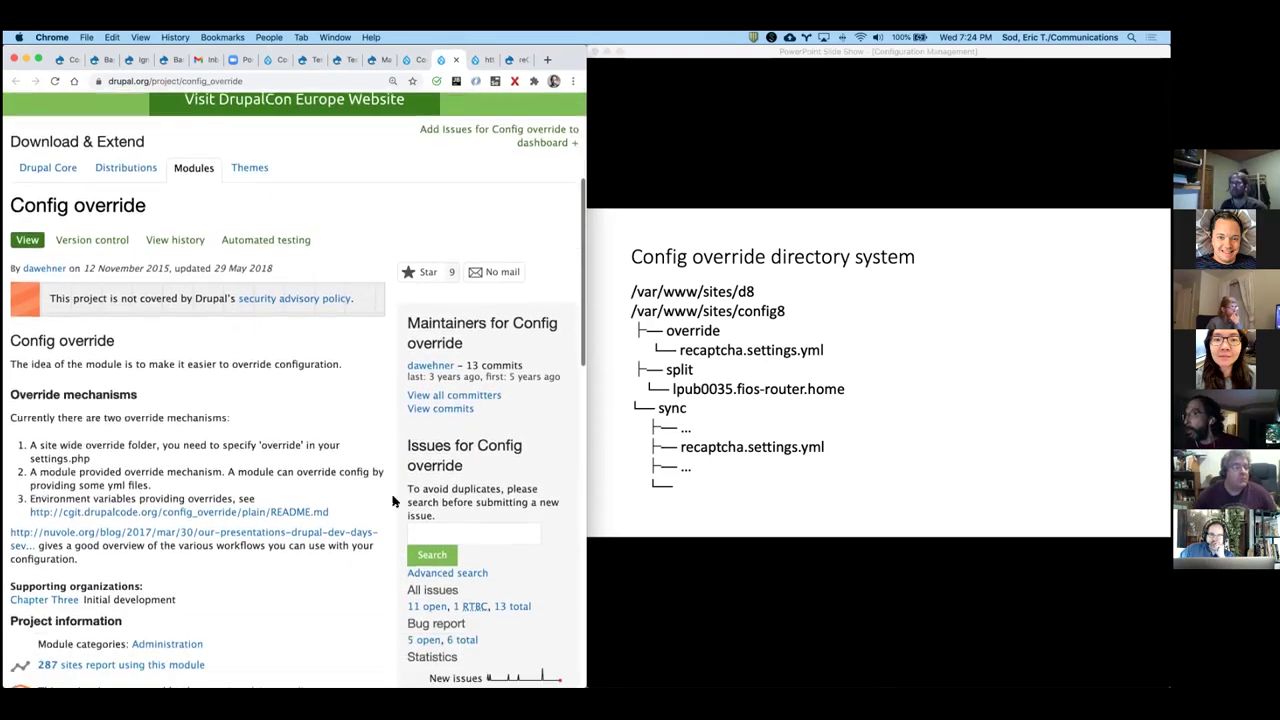
click(872, 473)
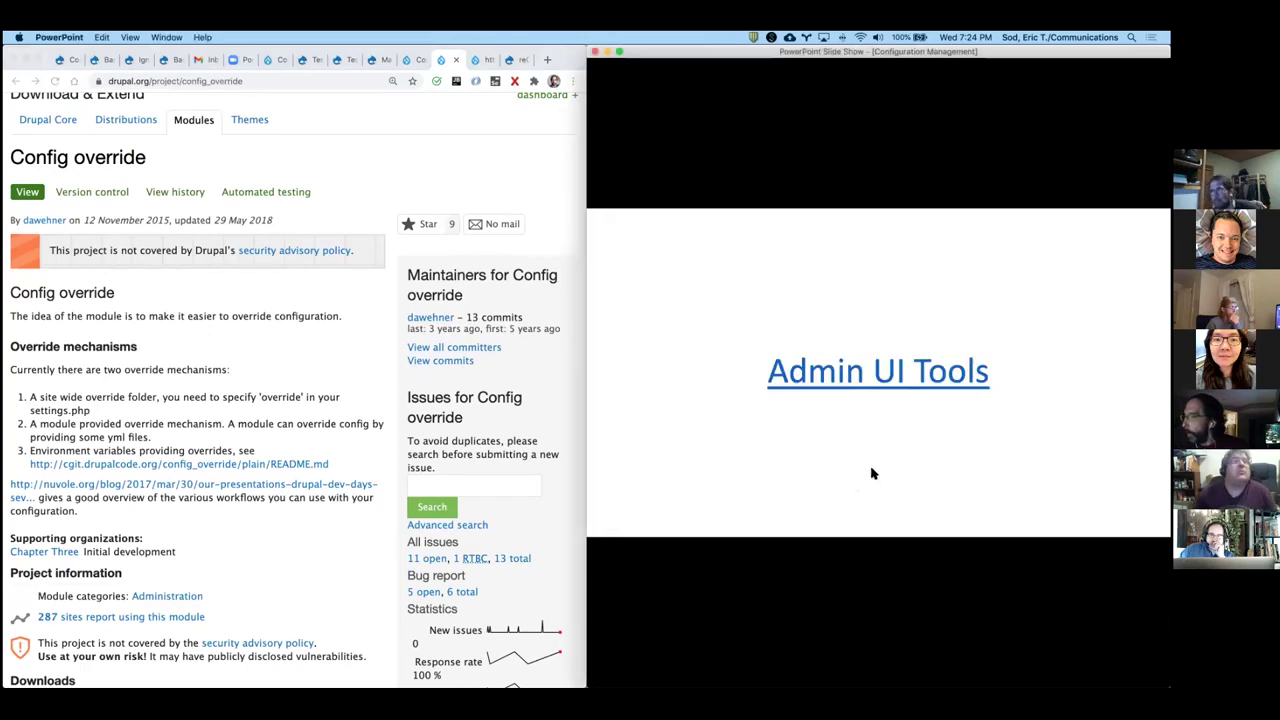
Step: Open the Admin UI Tools link from the slide and set up a single-item configuration import with configuration type View
click(877, 374)
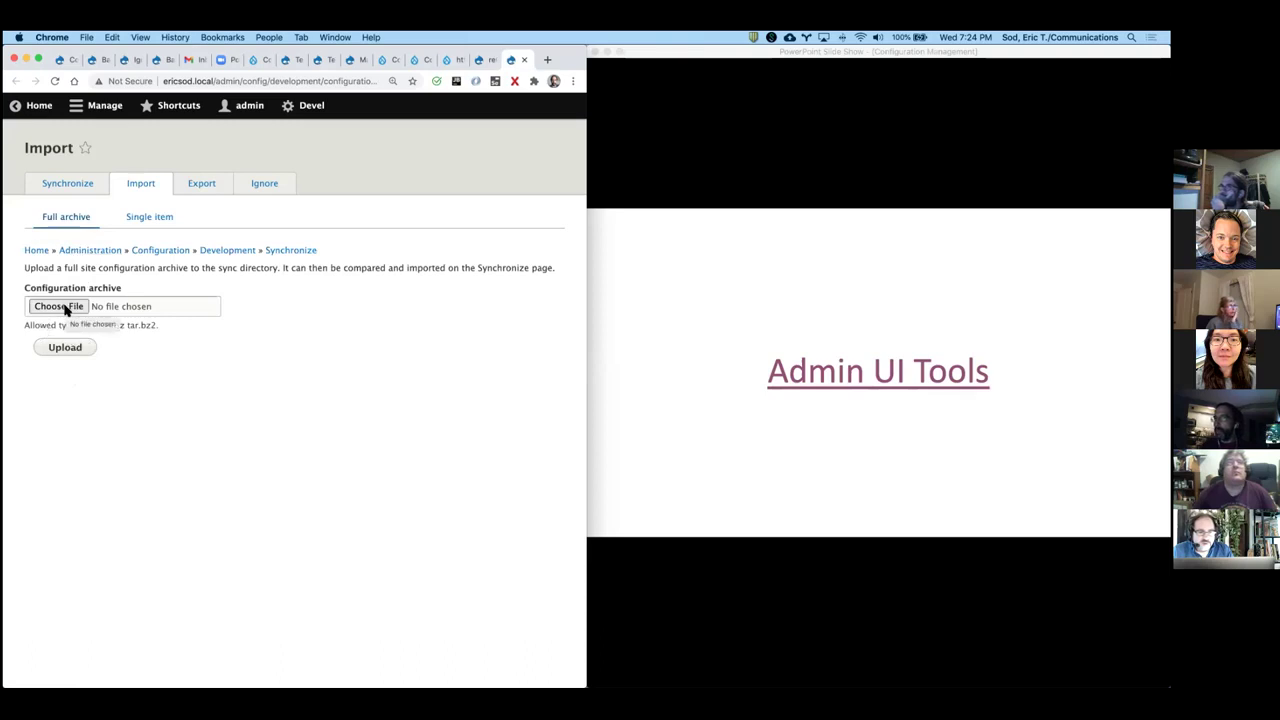
click(144, 219)
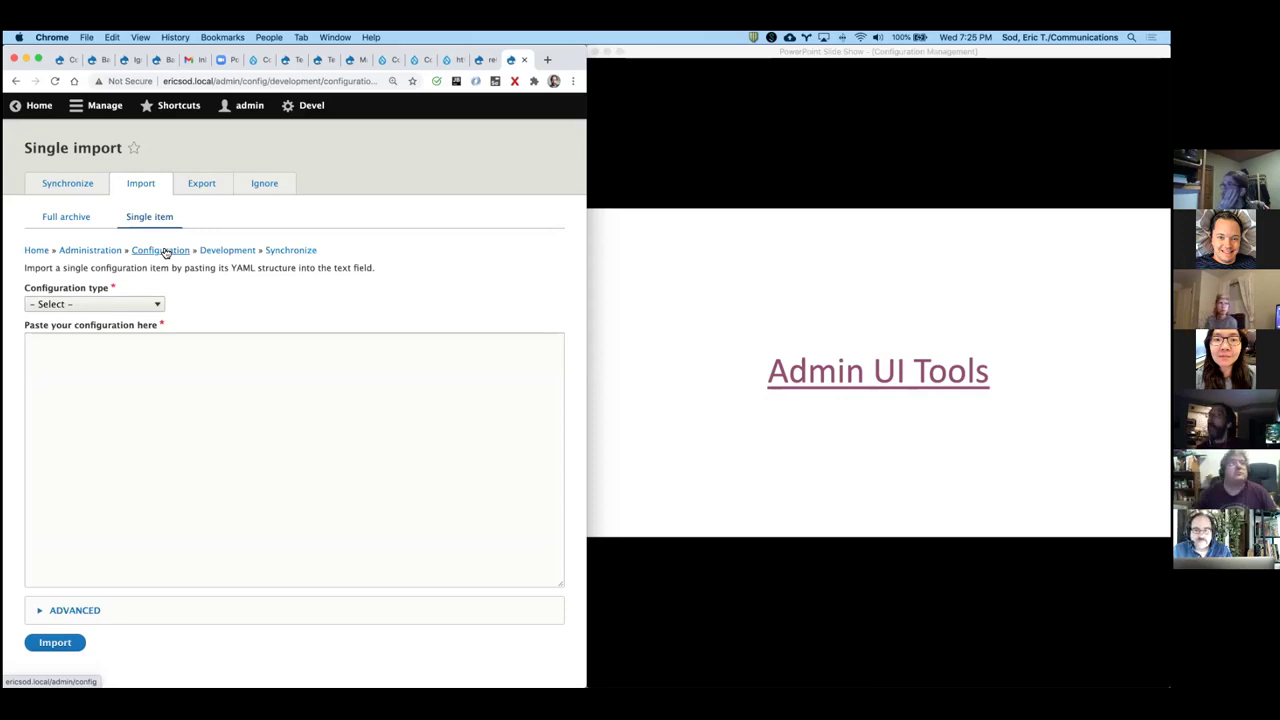
click(148, 304)
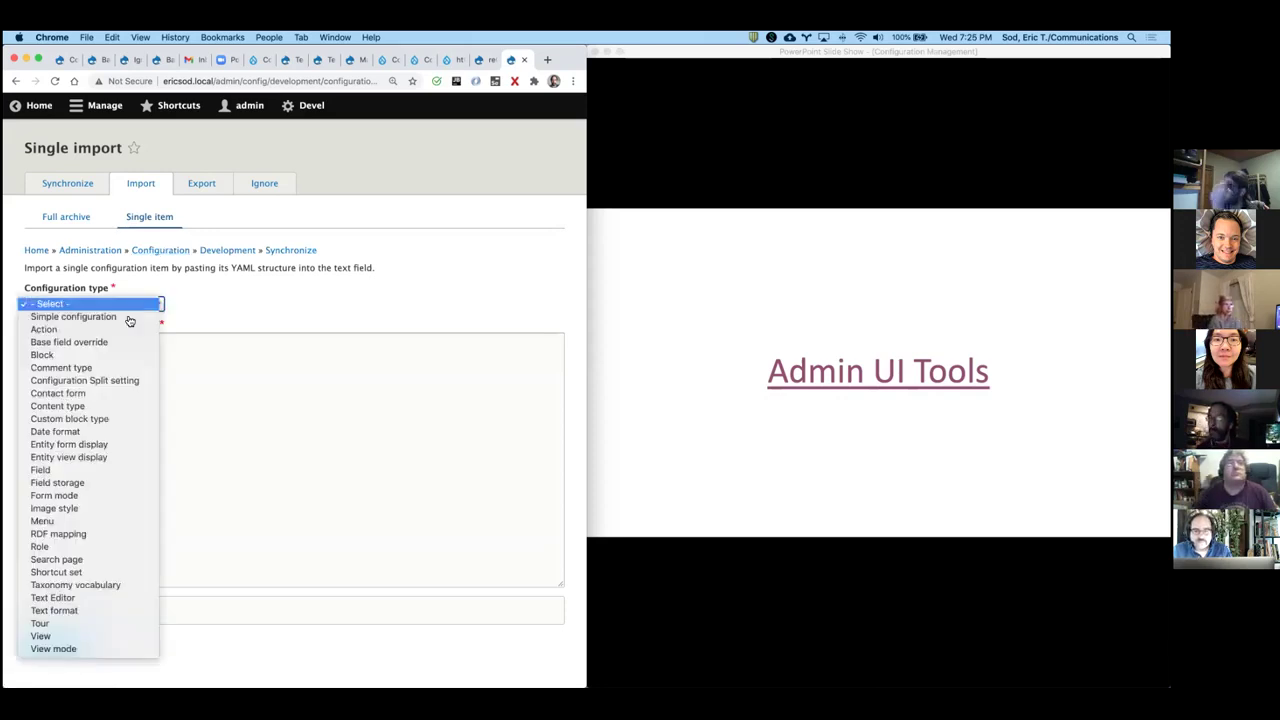
click(93, 637)
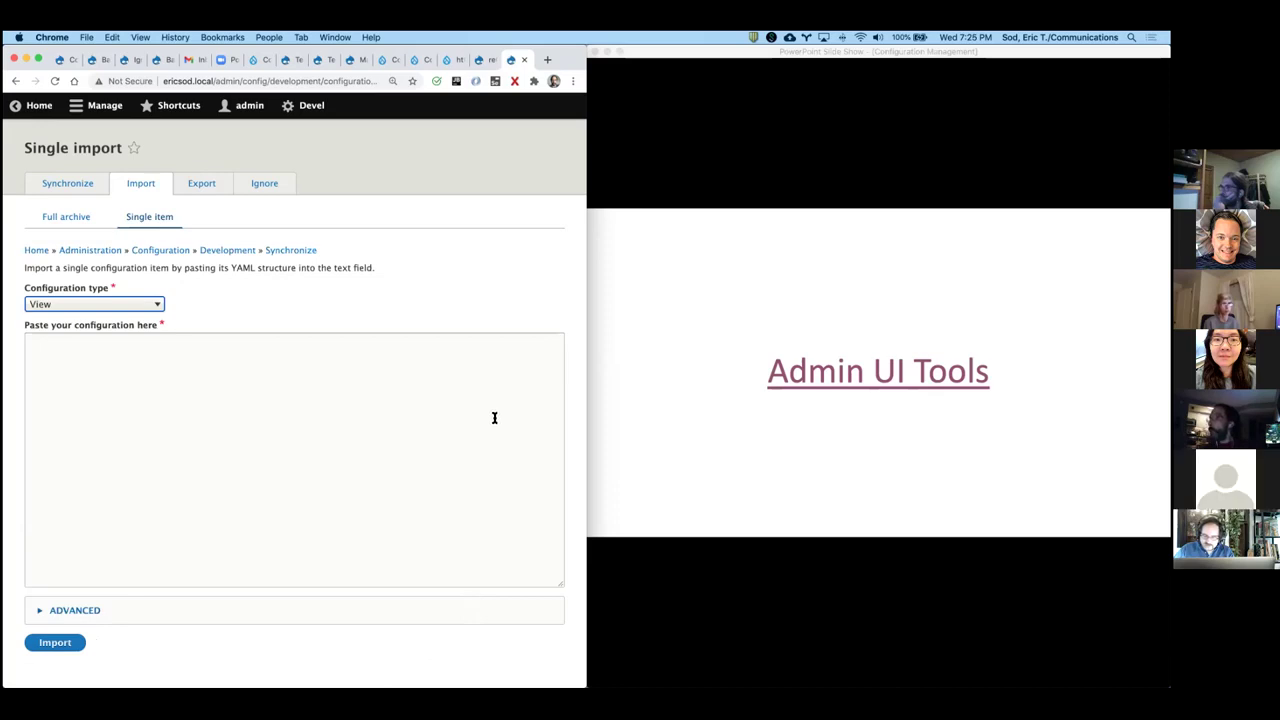
click(180, 379)
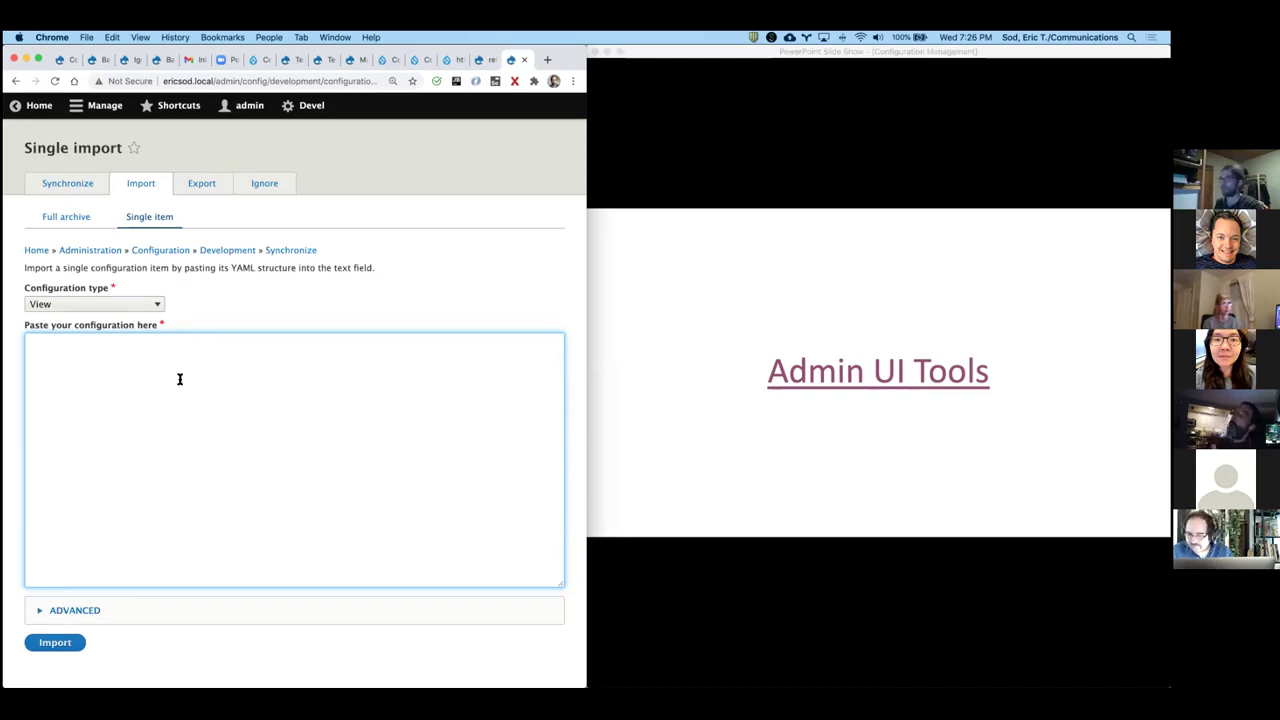
Step: Display the single-item export of the Recent comments (comments_recent) view and highlight its export filename
click(199, 188)
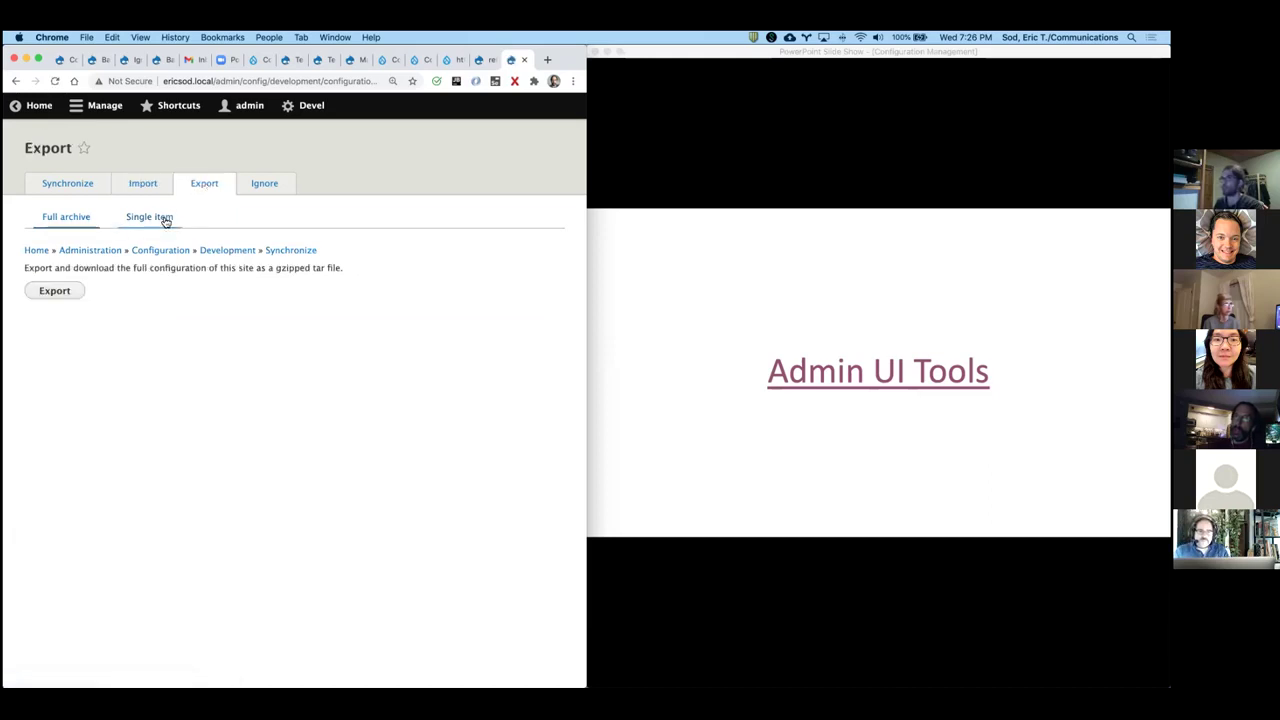
click(166, 220)
click(123, 303)
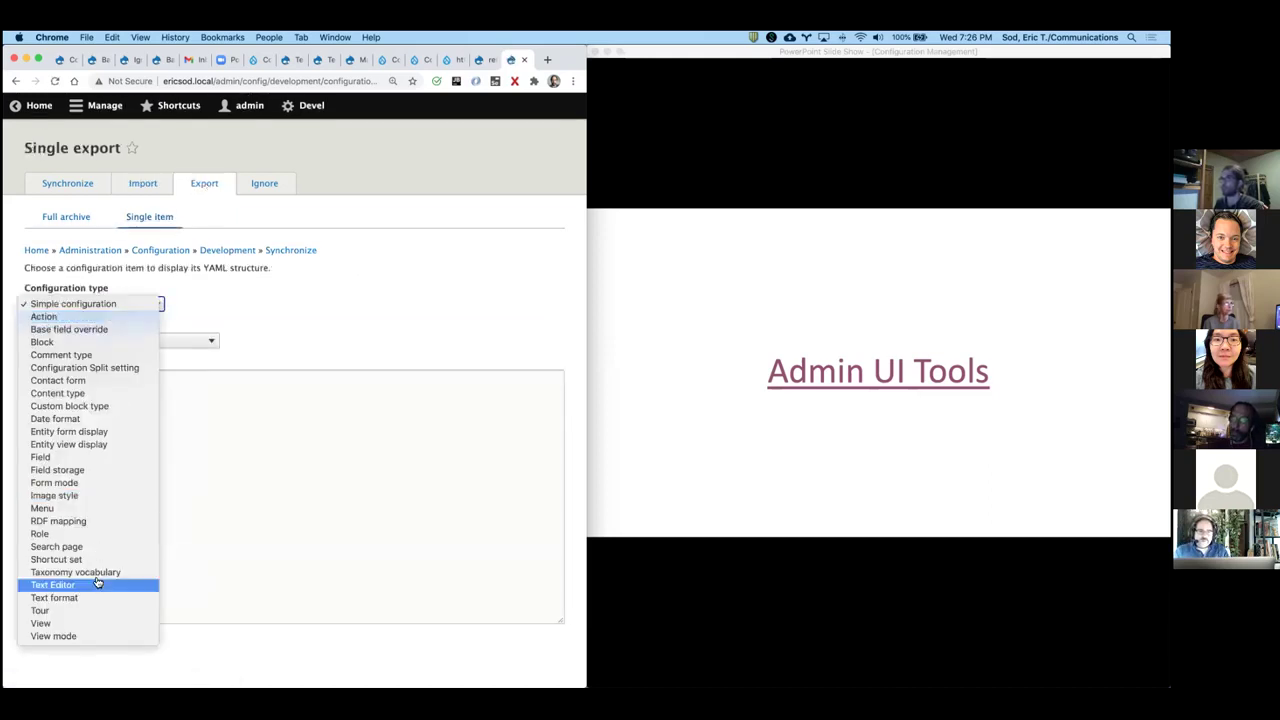
click(95, 623)
click(136, 344)
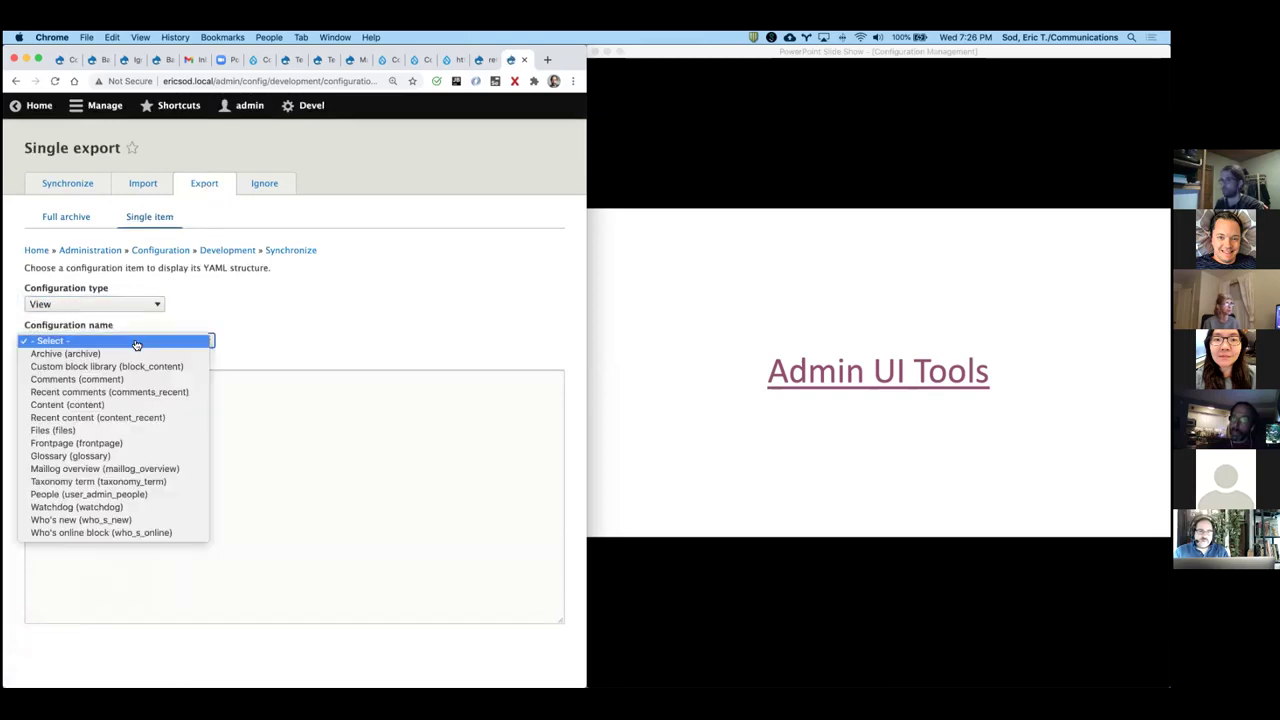
click(134, 391)
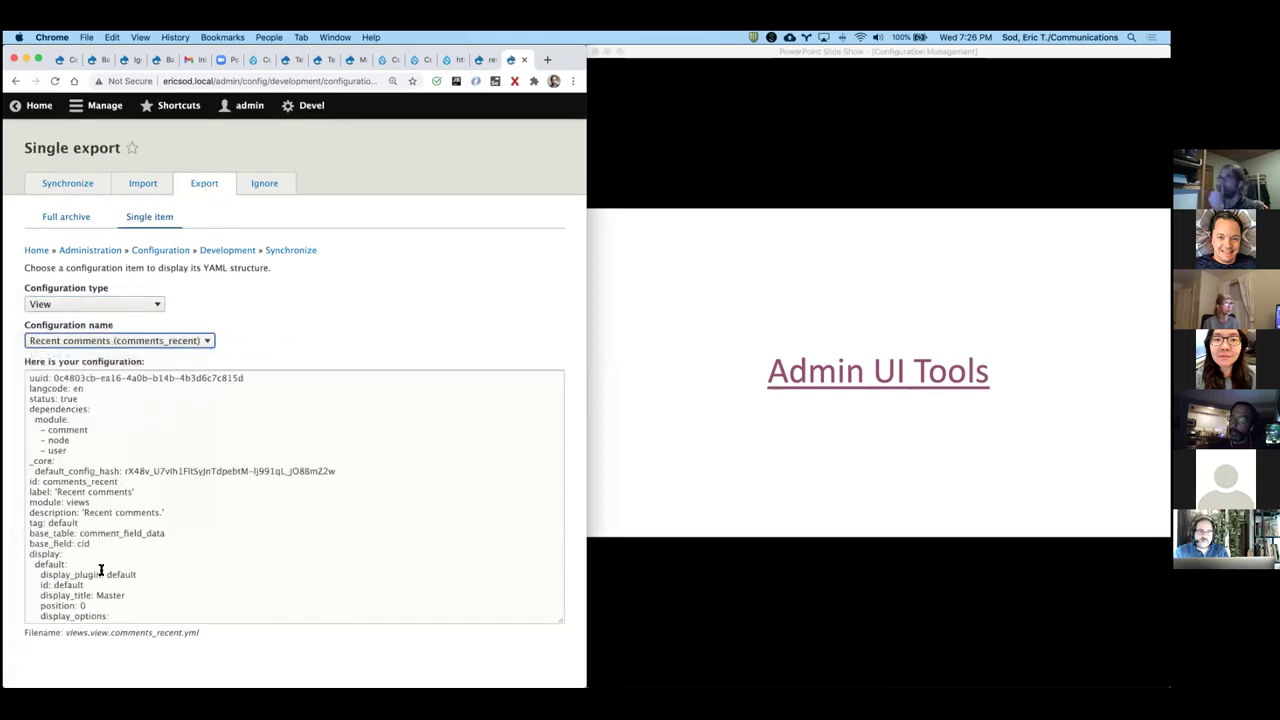
drag(66, 632, 203, 632)
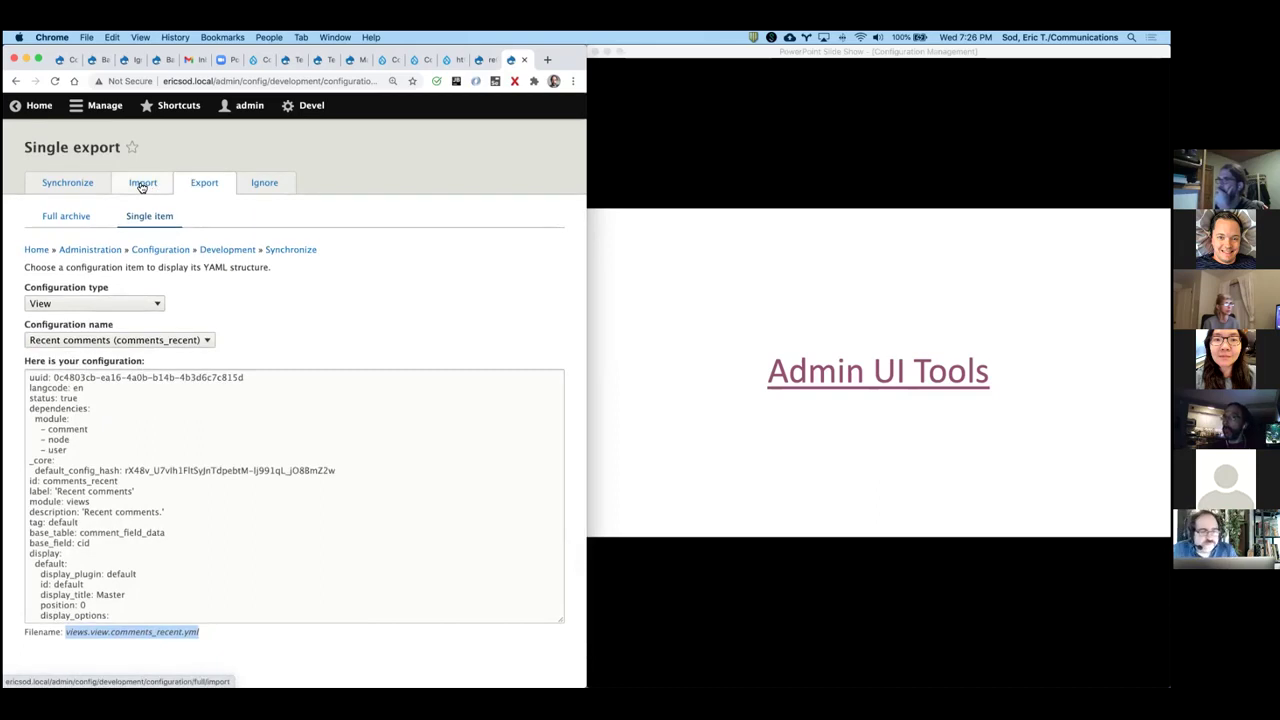
Step: Show the full archive export page, and on the Synchronize page inspect the differences for system.site
click(61, 217)
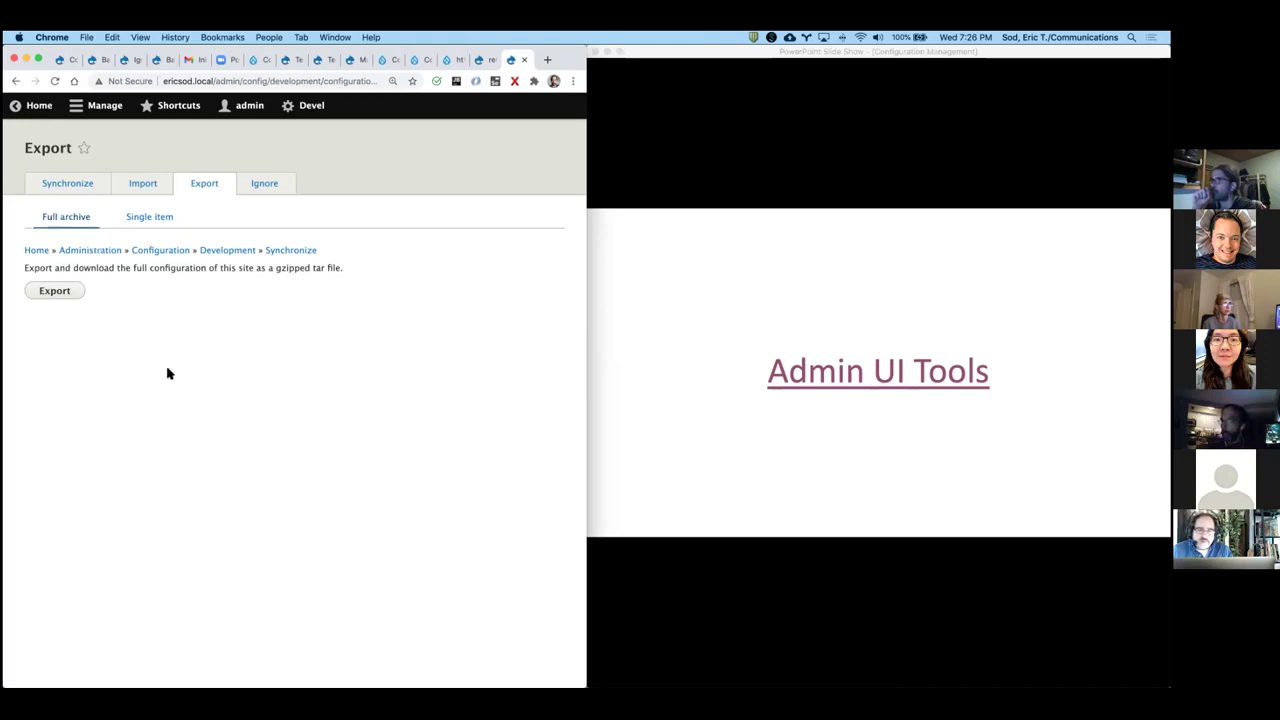
click(86, 185)
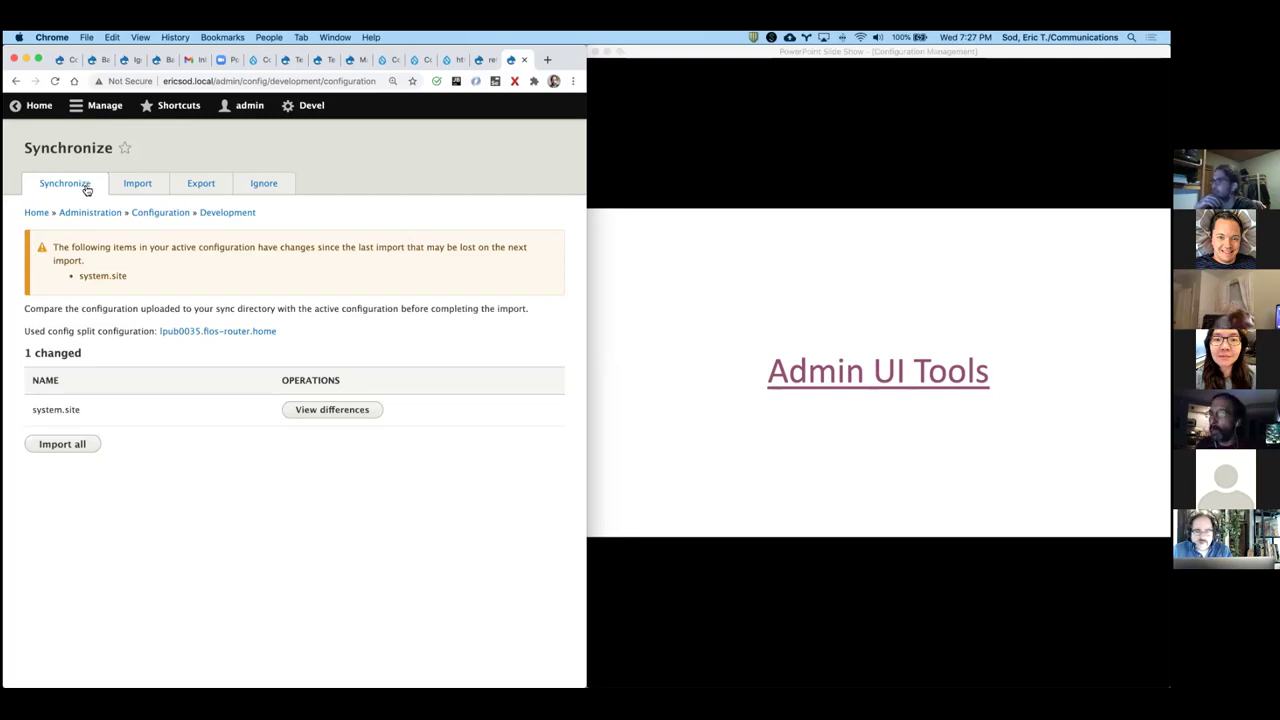
click(327, 412)
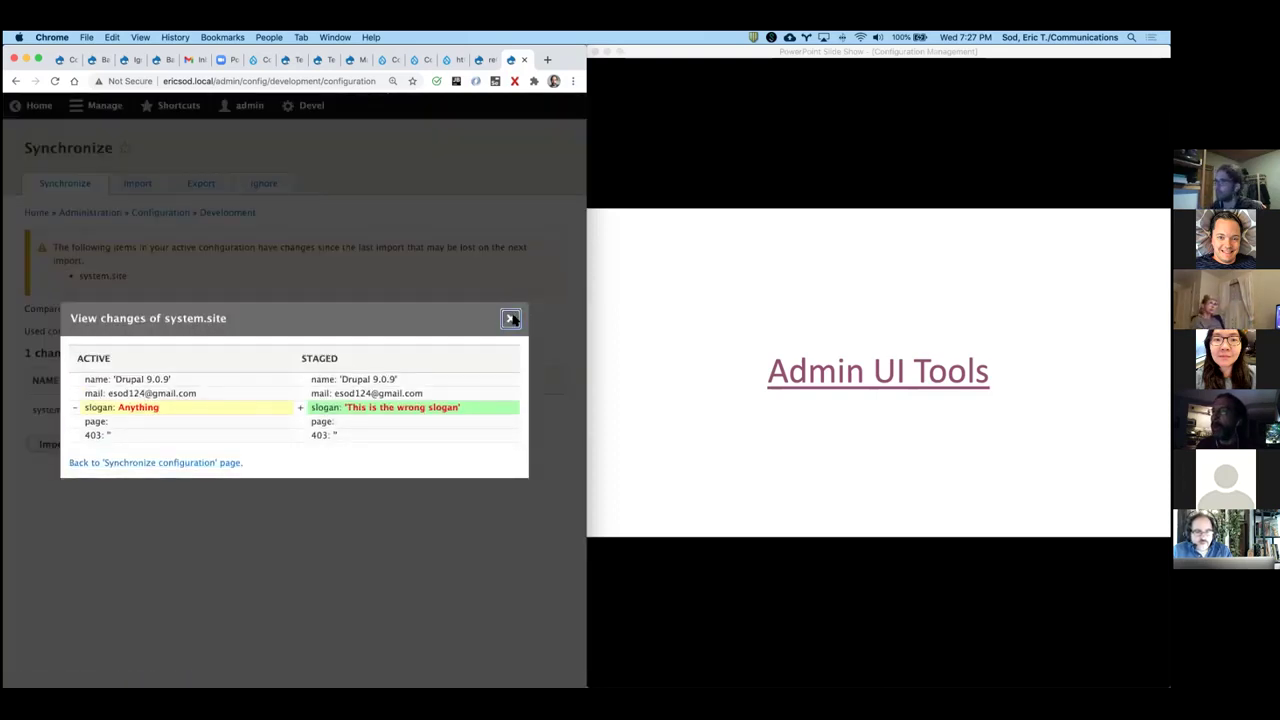
click(511, 318)
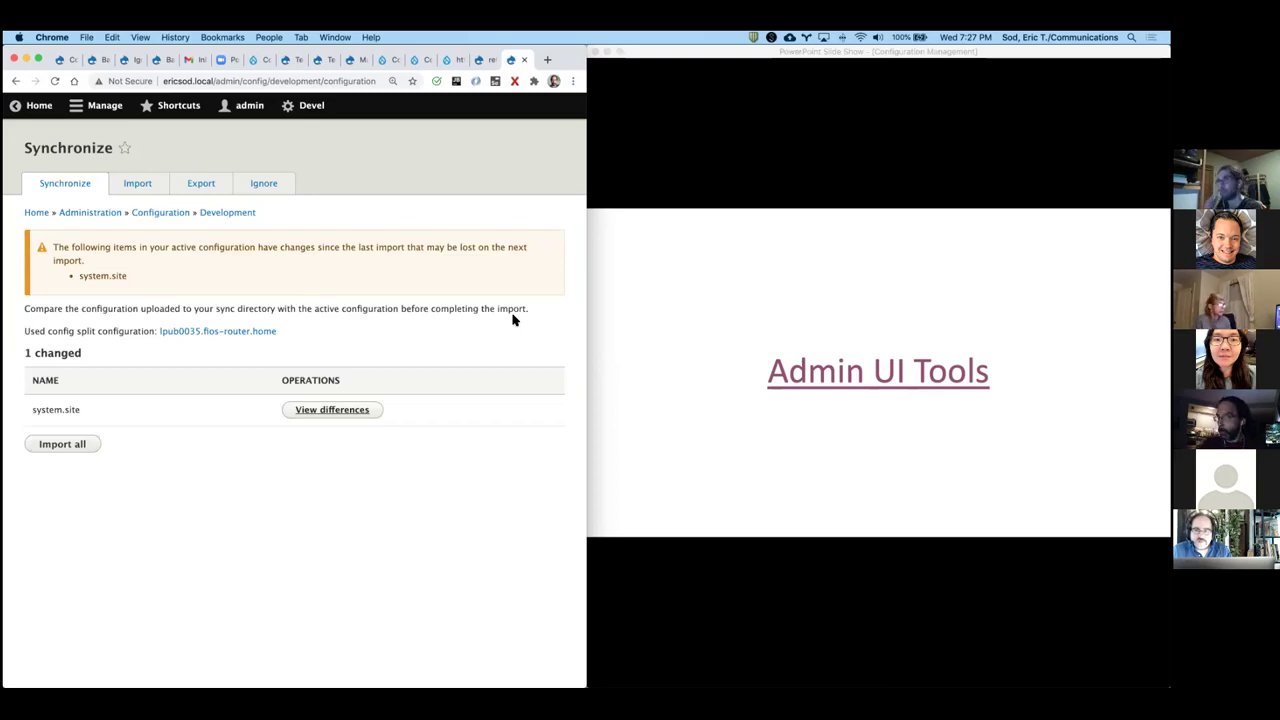
Step: Highlight the Synchronize page's warning, compare the staged and active slogans in the system.site differences, and return to the PowerPoint slide show
drag(53, 246, 152, 277)
click(323, 410)
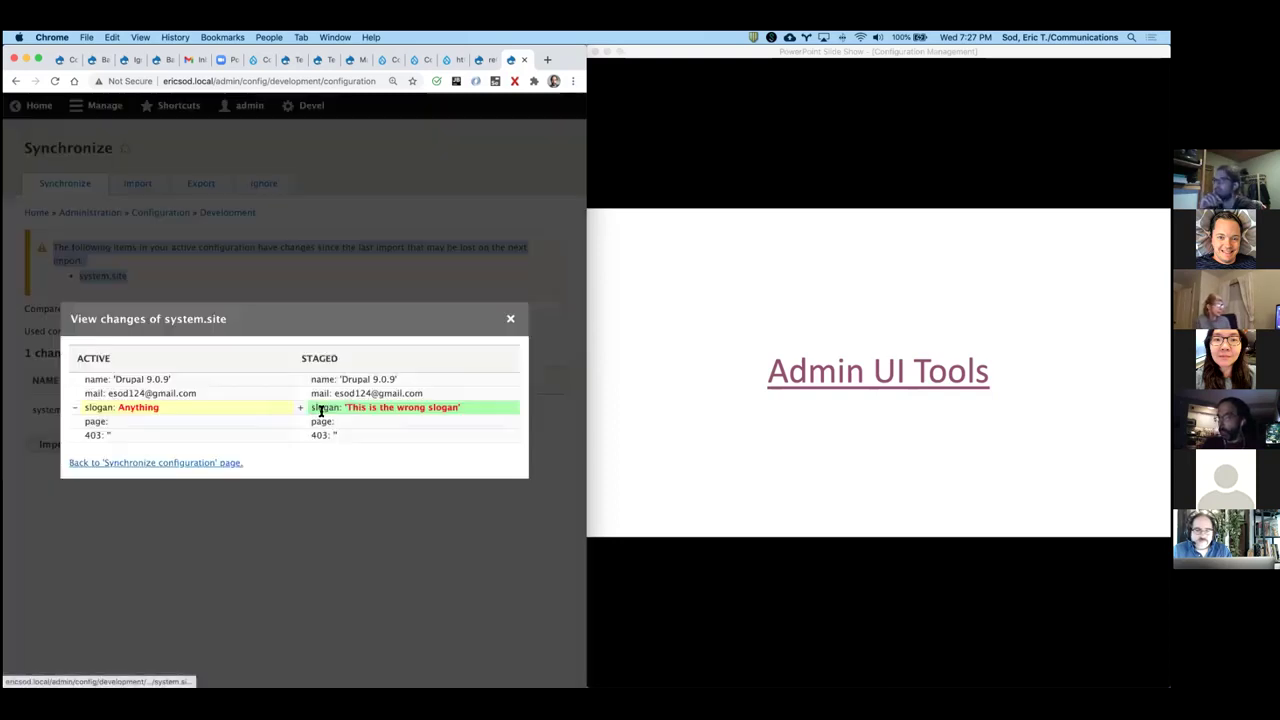
drag(346, 408, 462, 408)
double_click(140, 407)
click(509, 320)
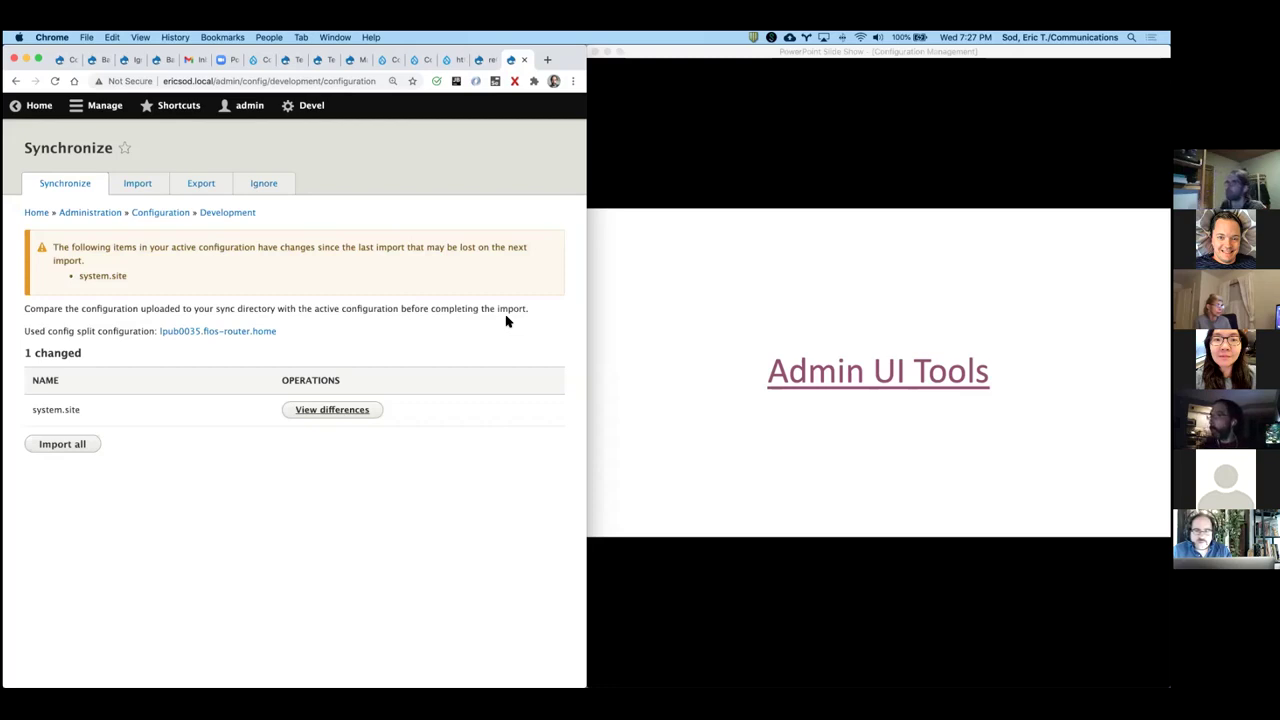
click(637, 376)
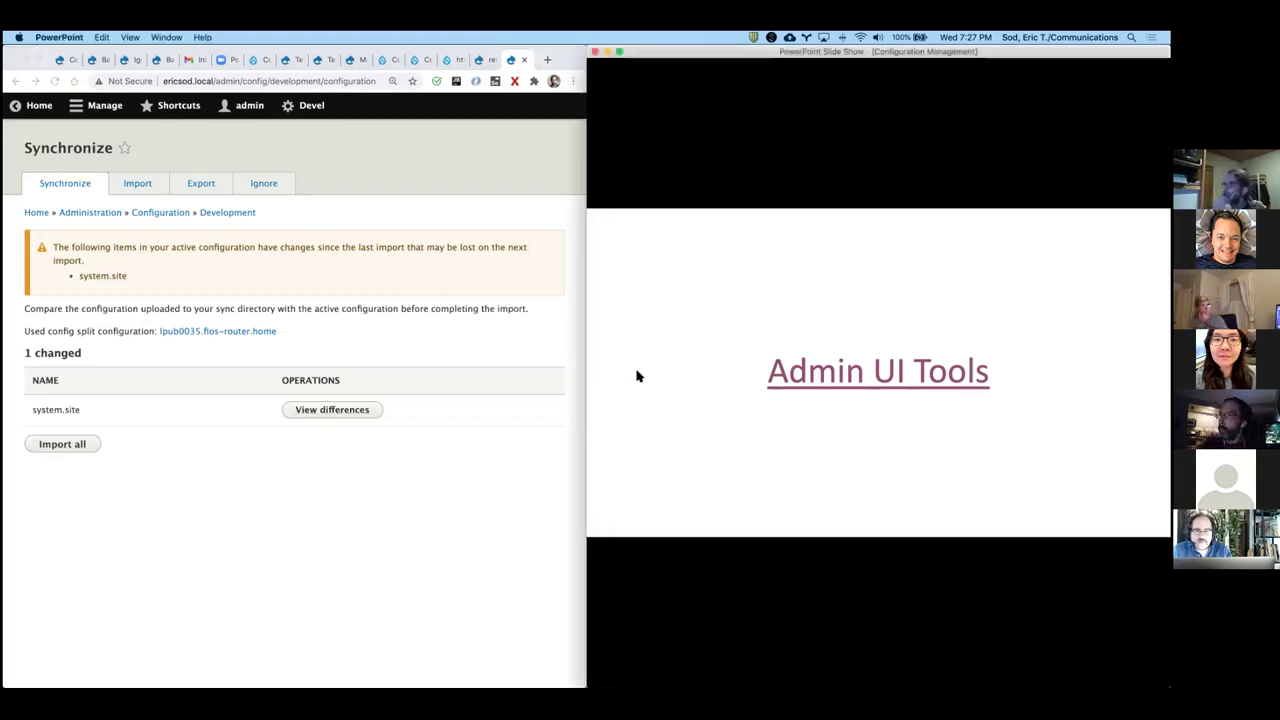
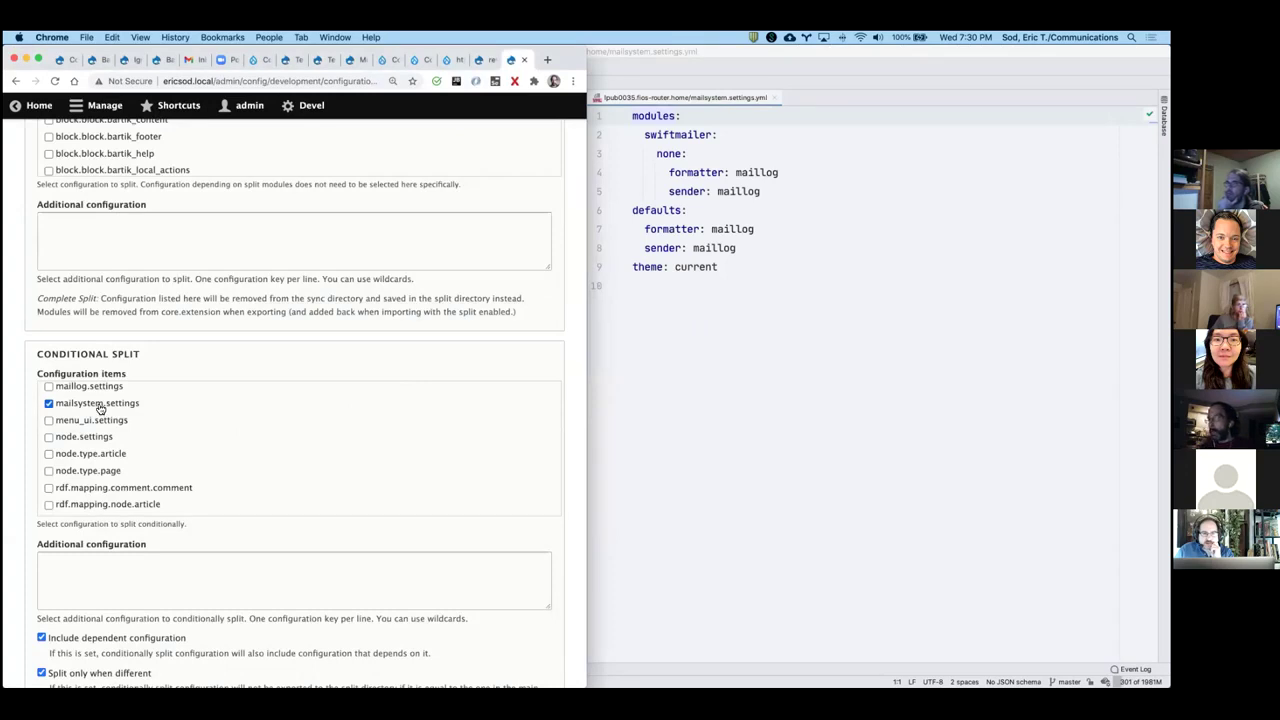
Step: Examine the configuration items under Conditional Split and Complete Split, along with the modules selected for the split
scroll(437, 407, up, 10)
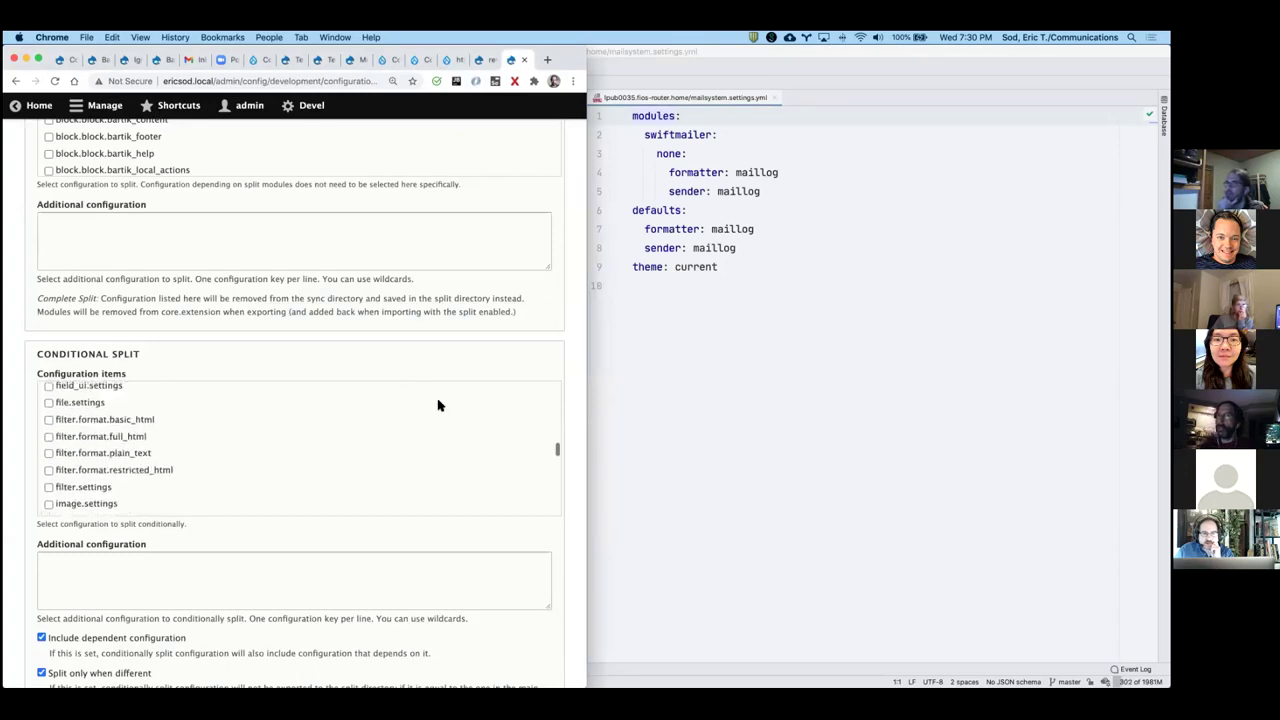
scroll(549, 294, up, 5)
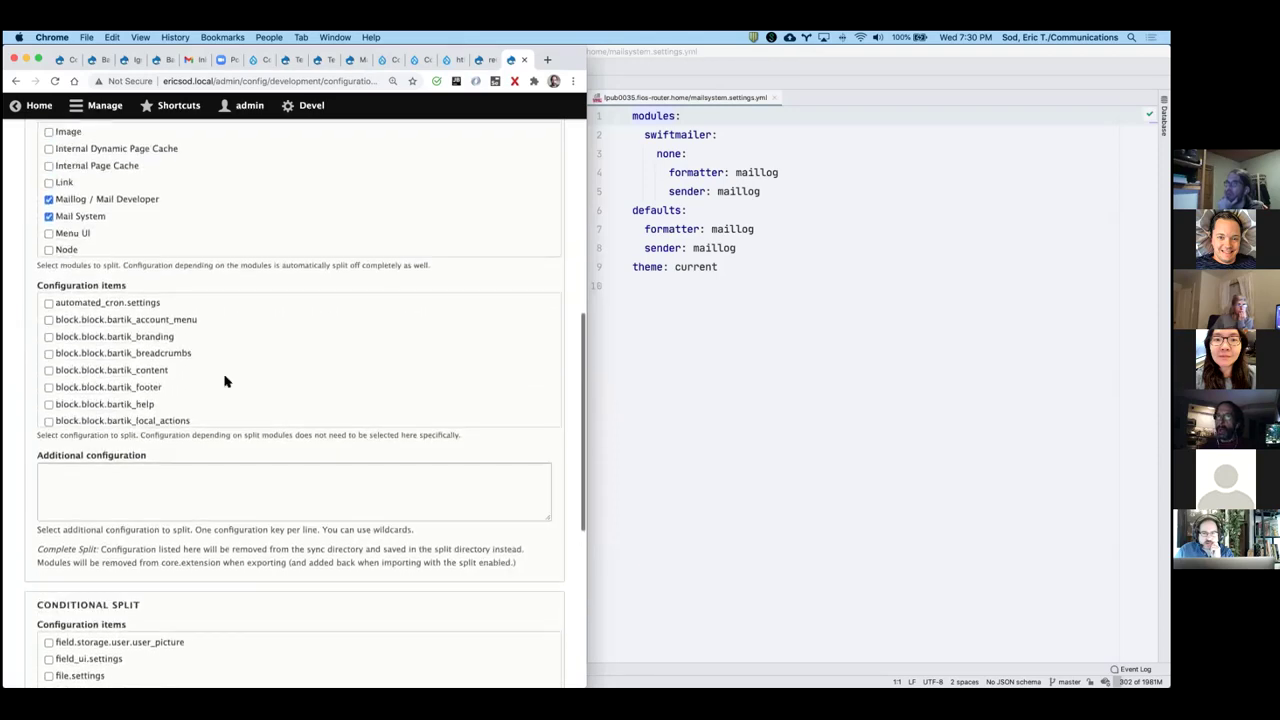
scroll(162, 340, down, 3)
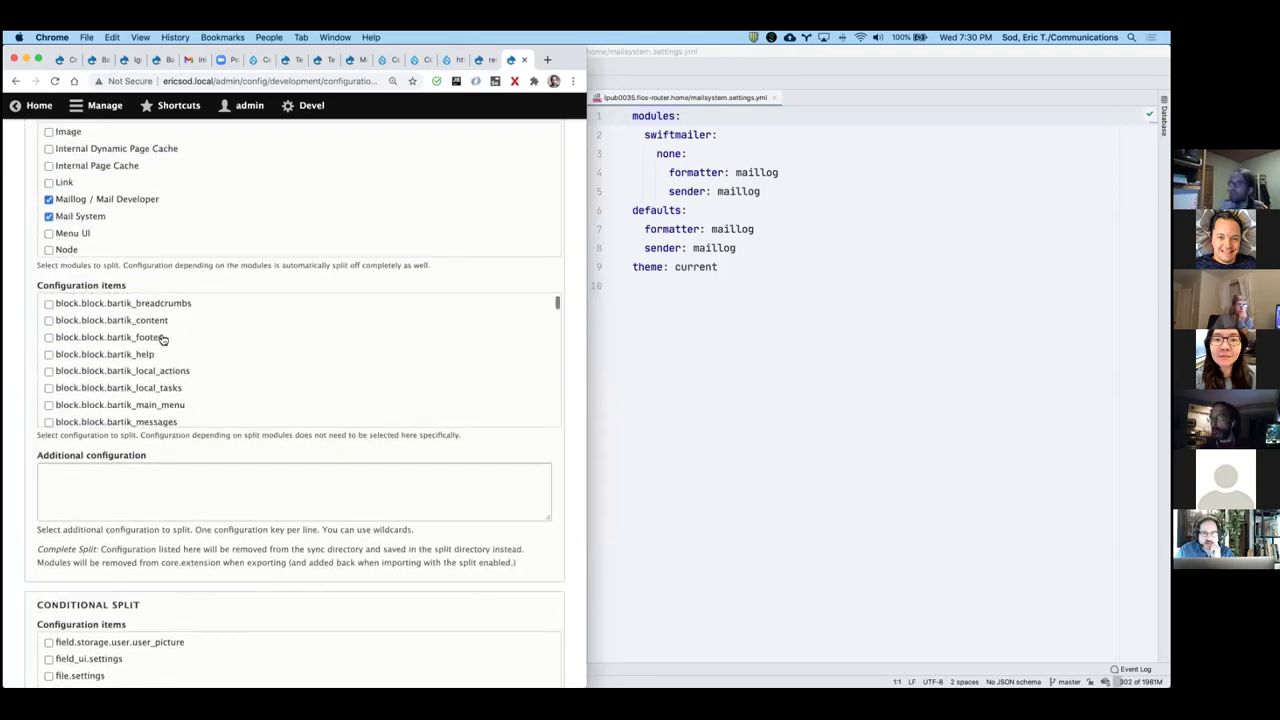
scroll(160, 338, up, 3)
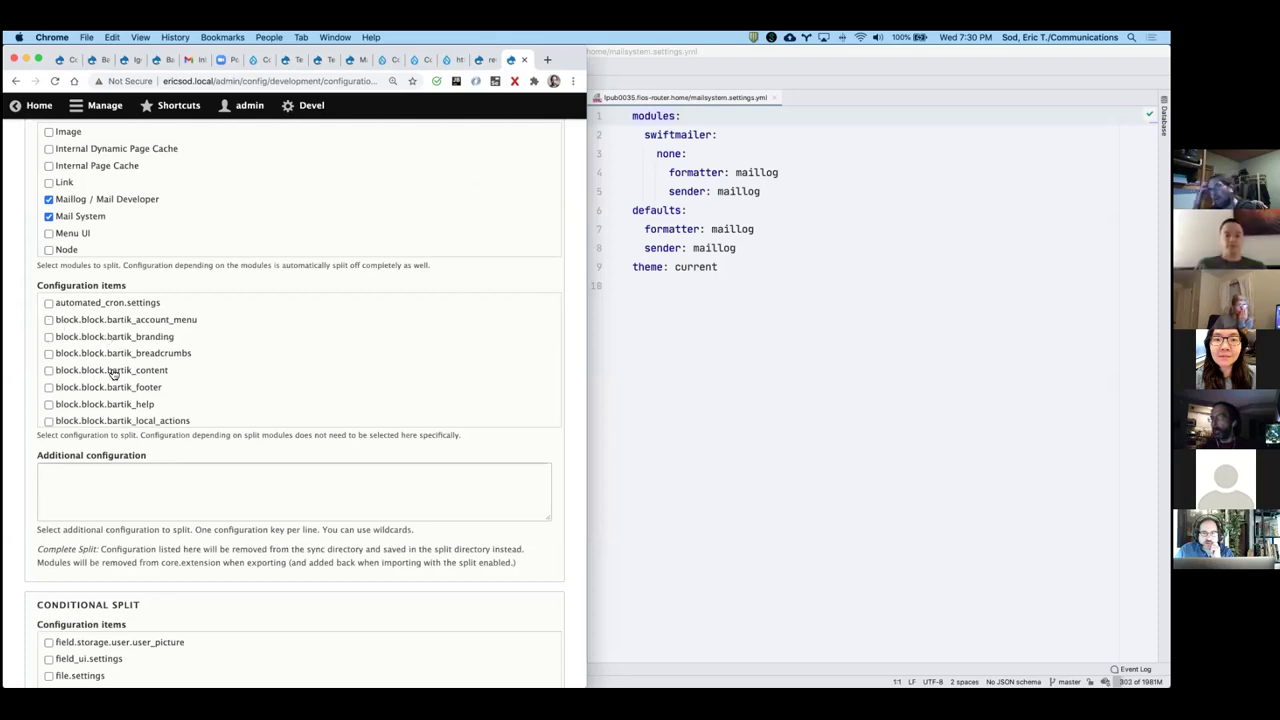
scroll(114, 374, down, 4)
scroll(114, 374, down, 1)
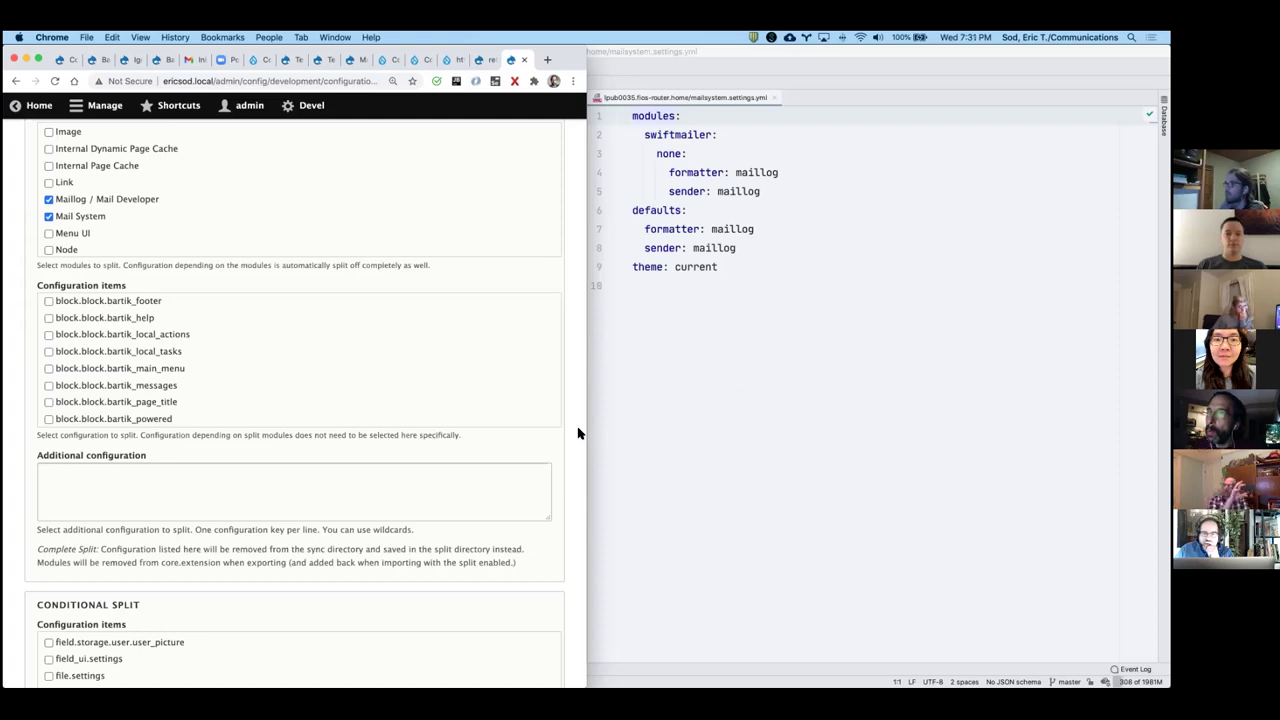
Step: Switch to PhpStorm, show the project tree with mailsystem.settings.yml selected, and narrow the tree to widen the editors
click(640, 431)
click(460, 354)
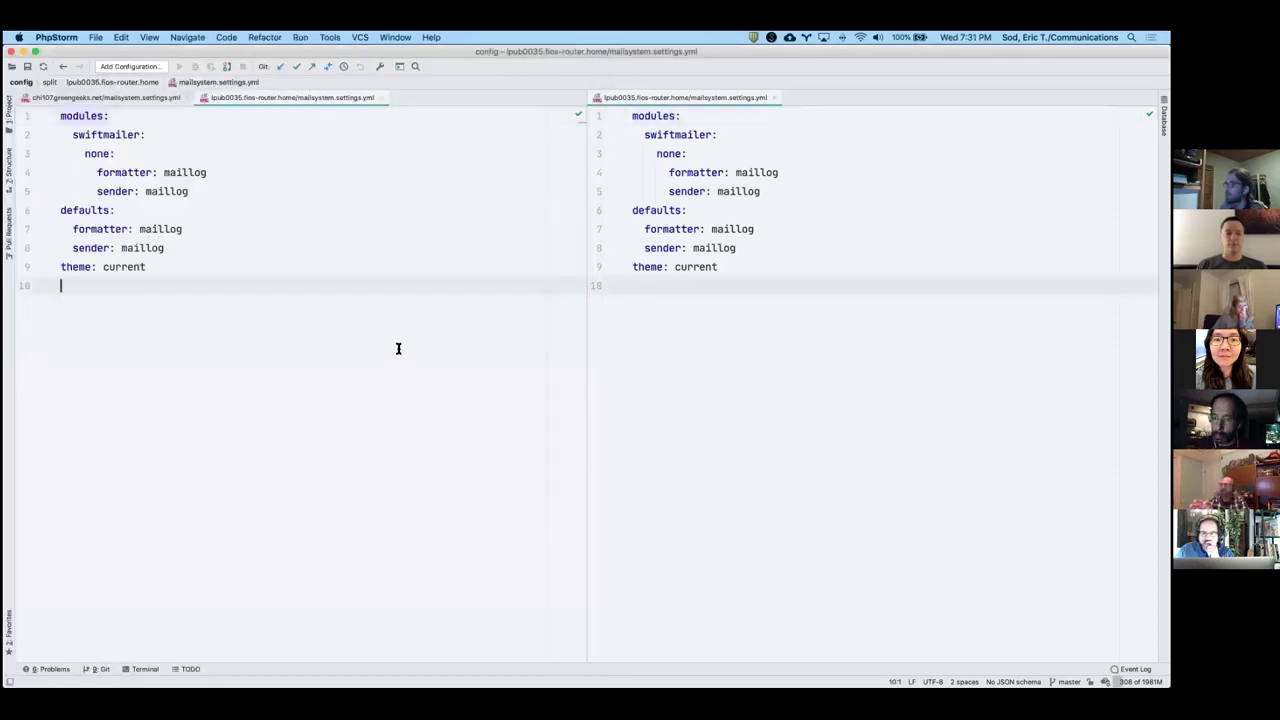
key(alt+F1)
key(Return)
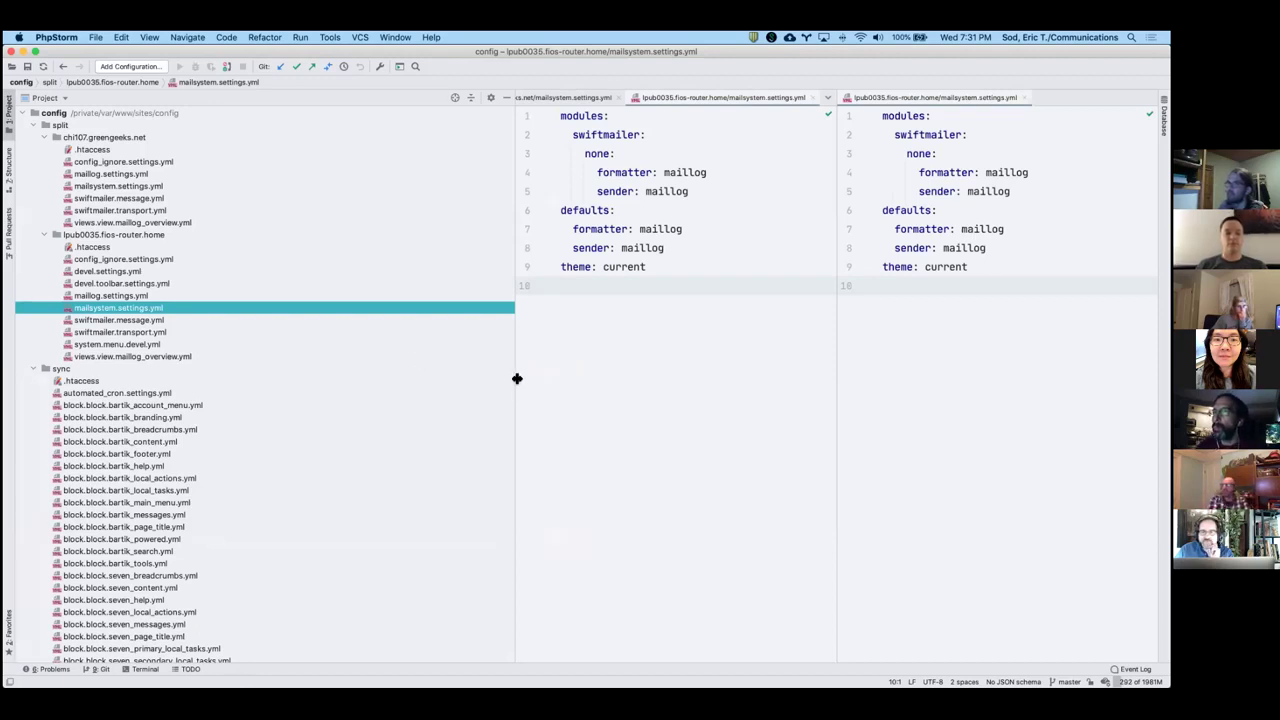
drag(515, 377, 306, 389)
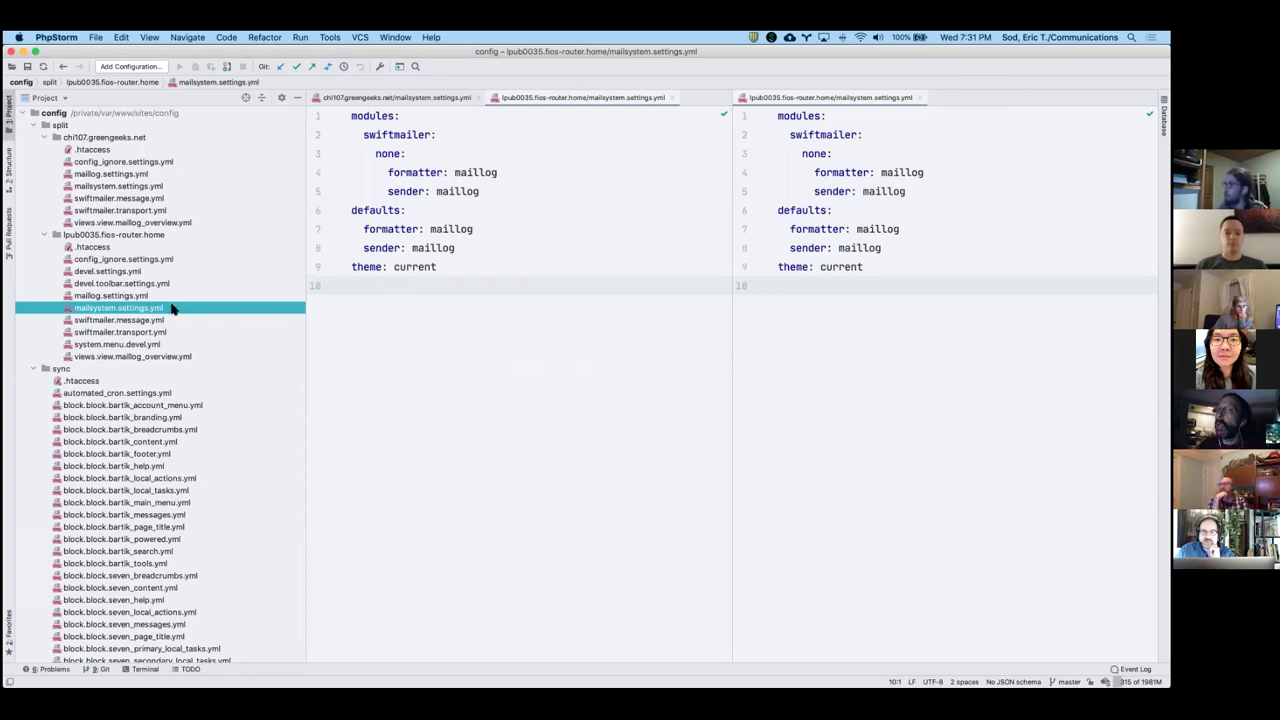
click(465, 351)
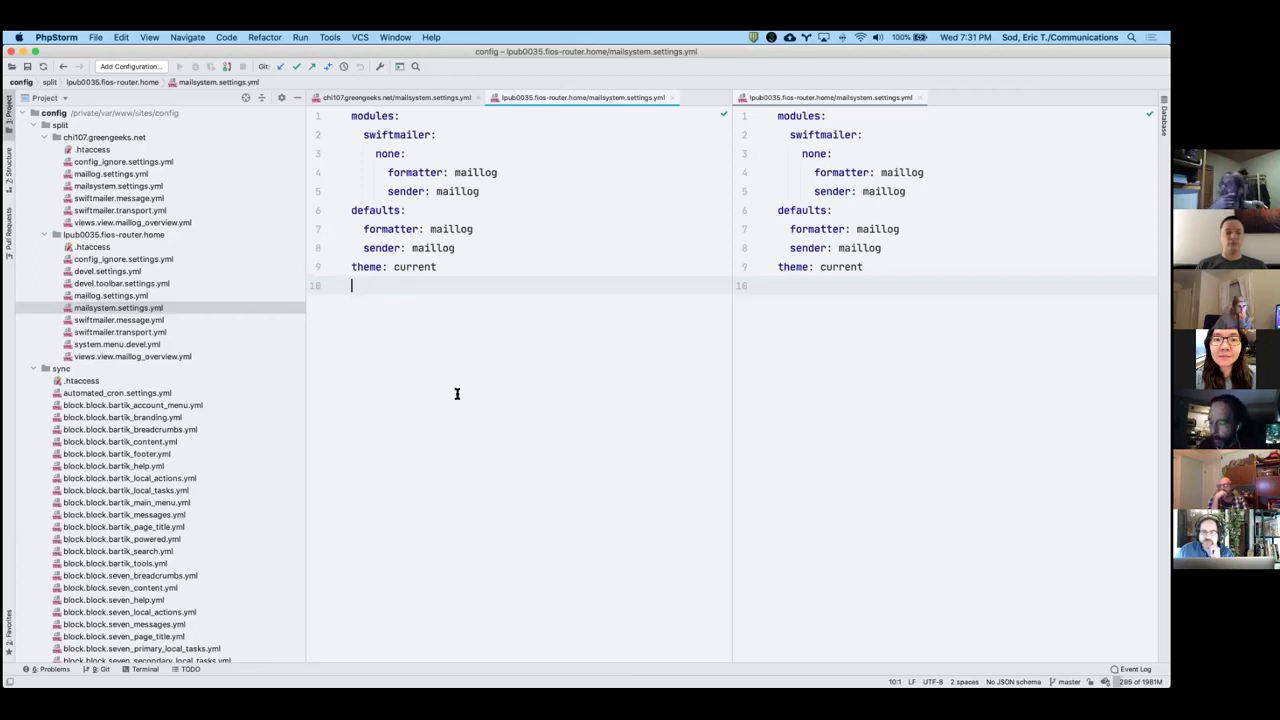
Step: Look up project files matching "mailsystem" and browse the sync folder's YAML files for the mail system settings
key(super+shift+o)
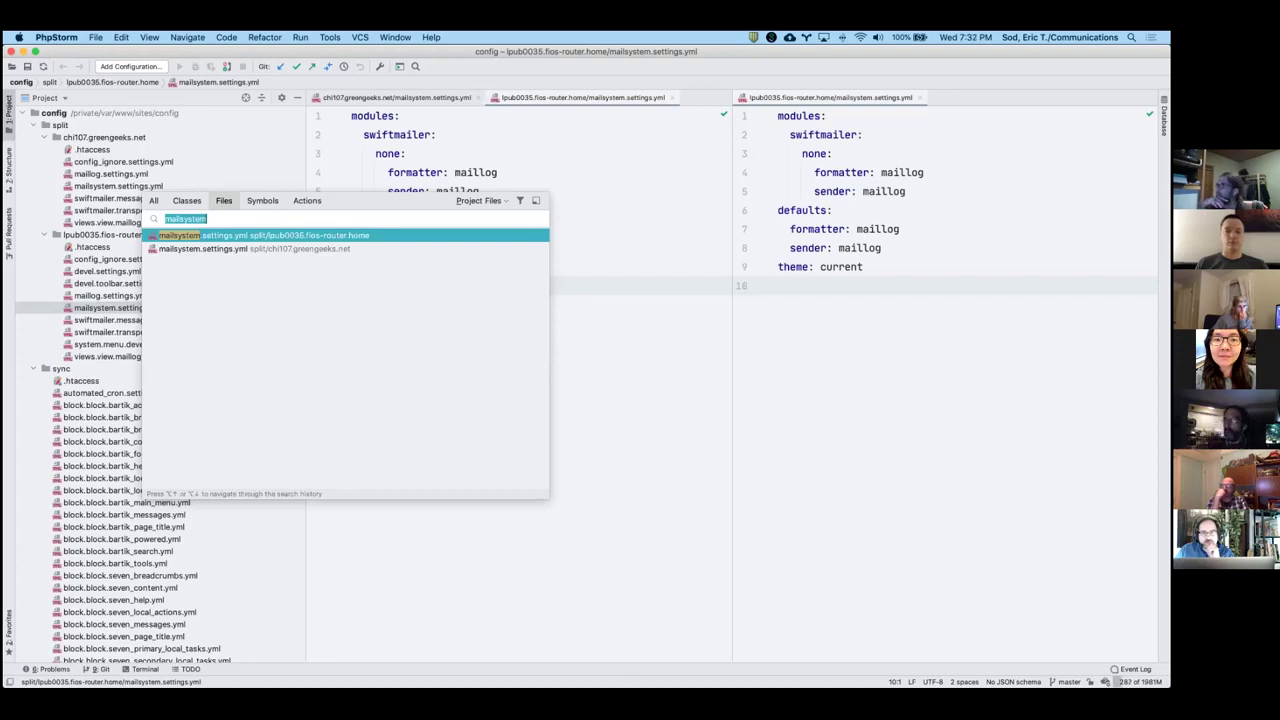
key(Escape)
click(120, 479)
scroll(120, 480, down, 20)
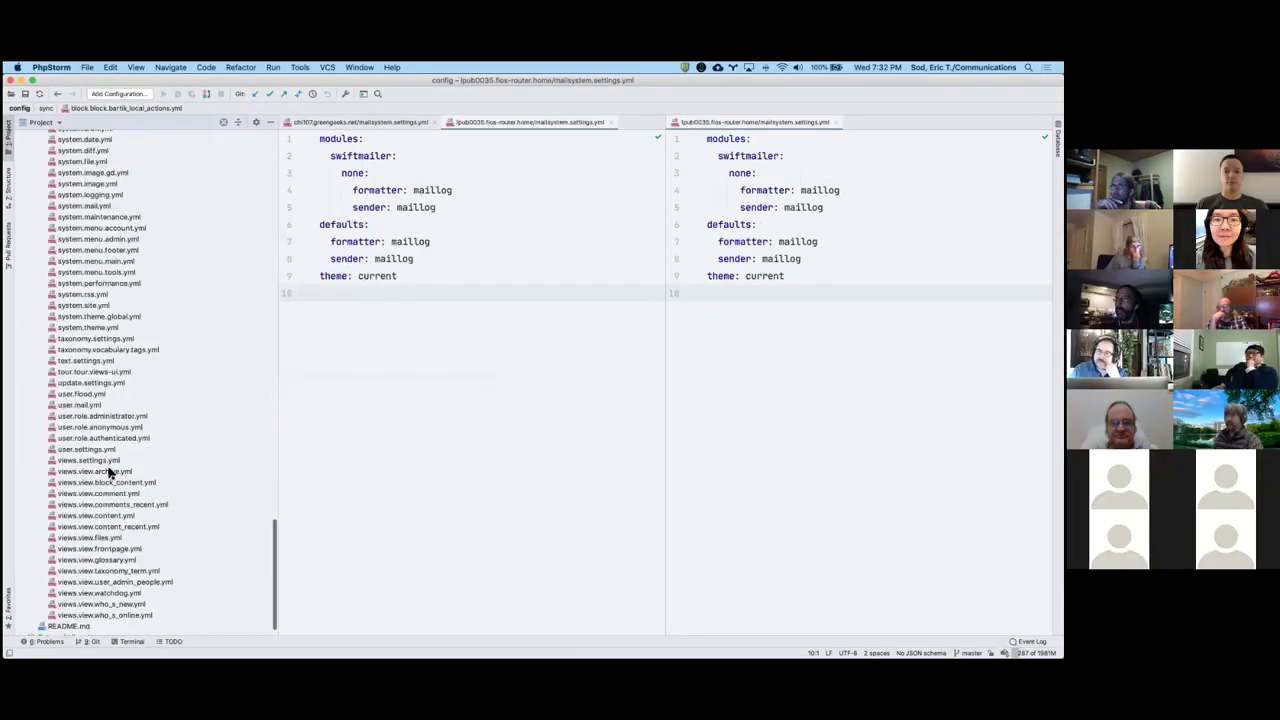
scroll(110, 472, up, 20)
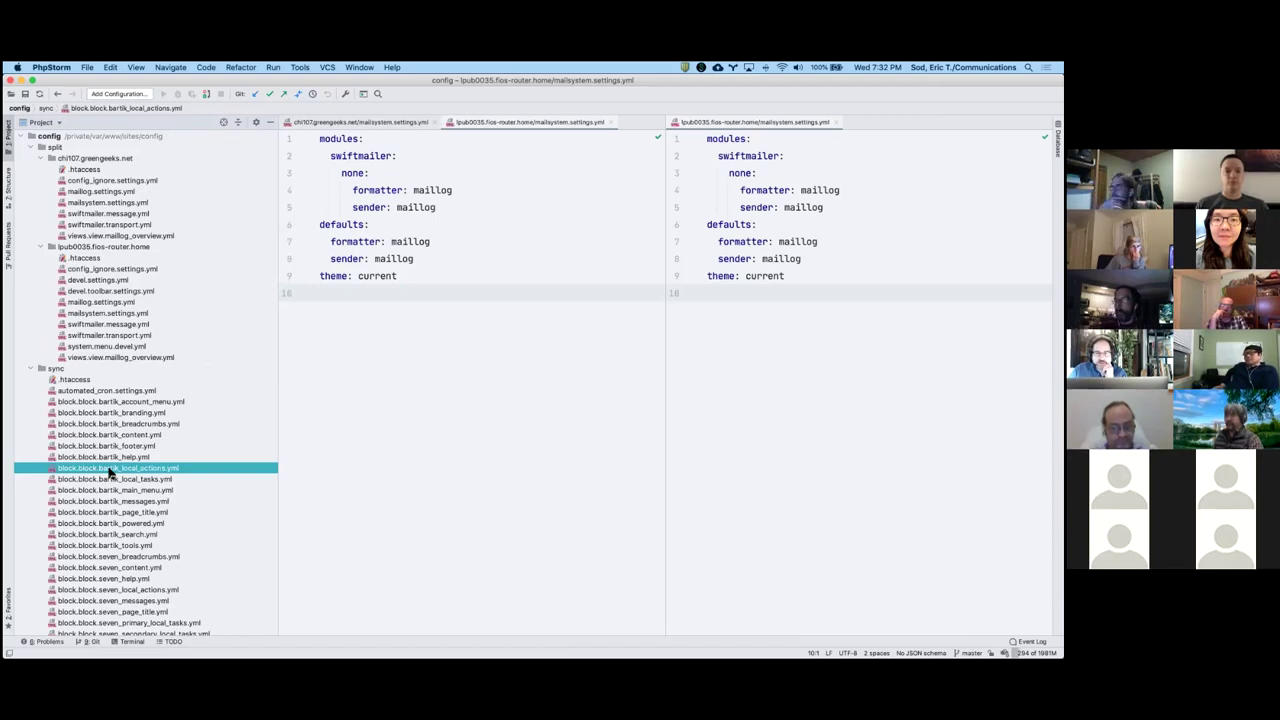
Step: Look up the project files matching "mailsystem" again to check which split or sync folders hold the mail system settings
key(super+shift+o)
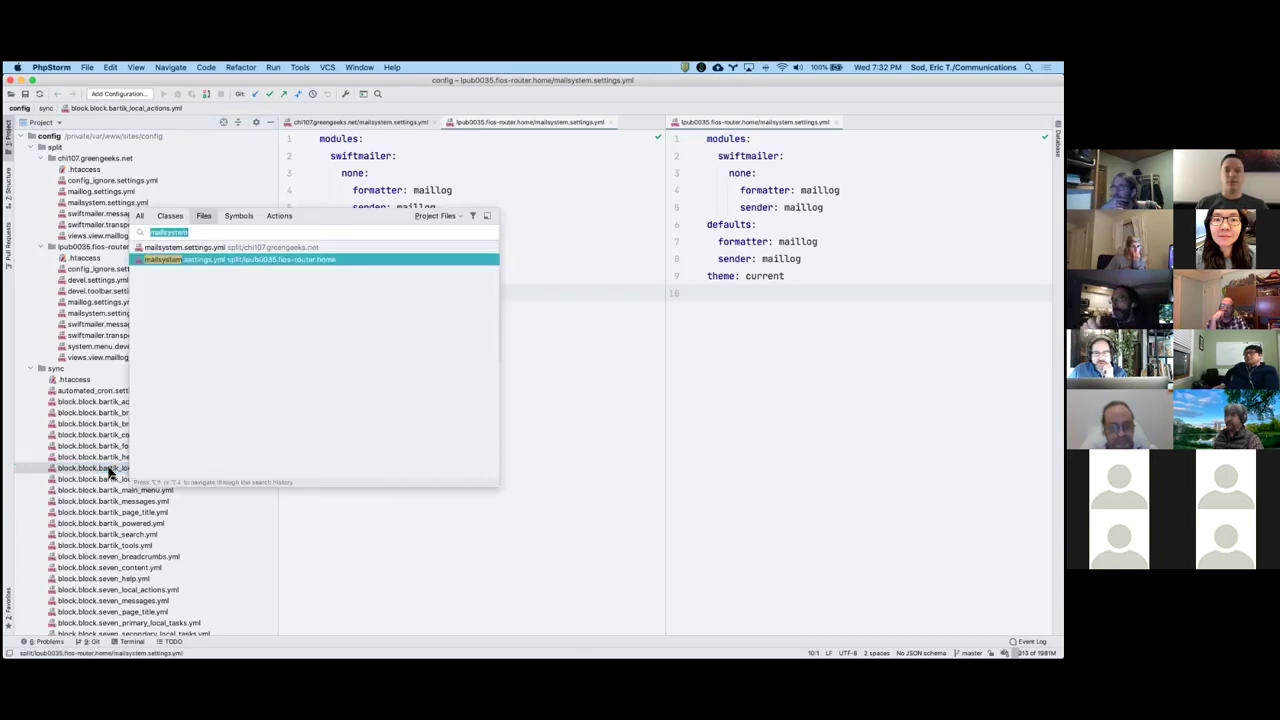
key(super+Tab)
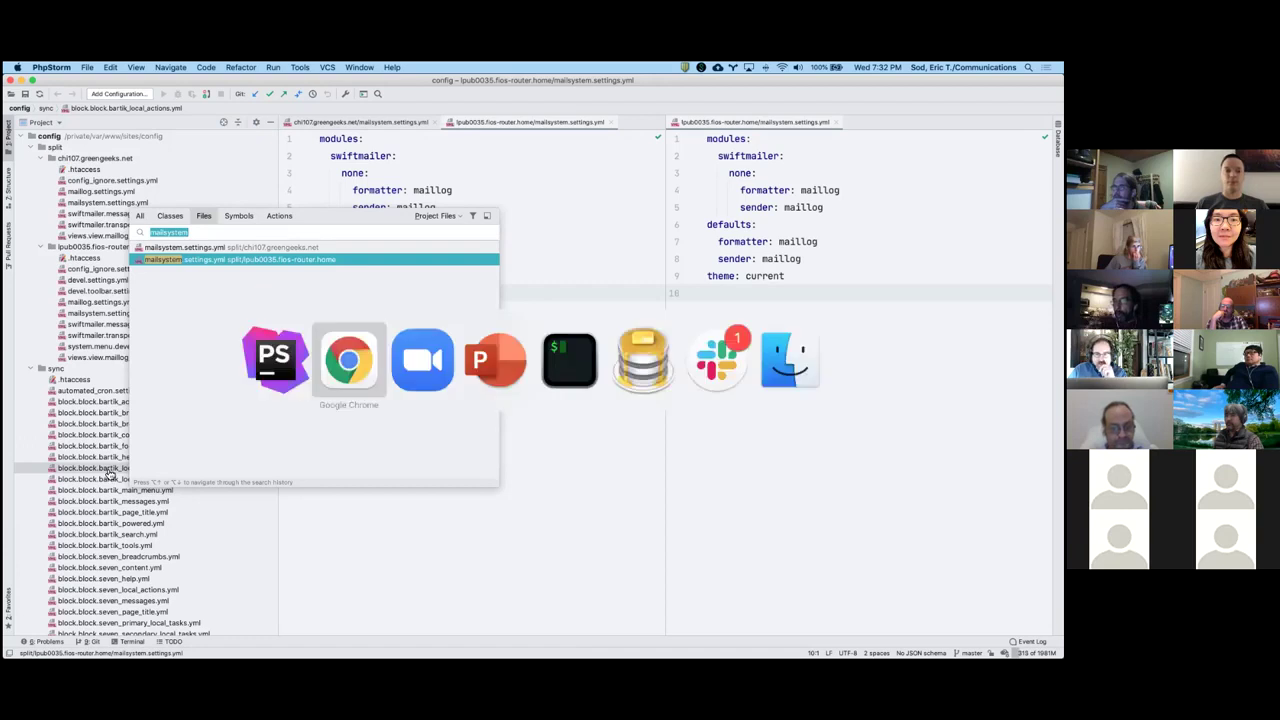
scroll(165, 488, down, 6)
scroll(166, 492, down, 3)
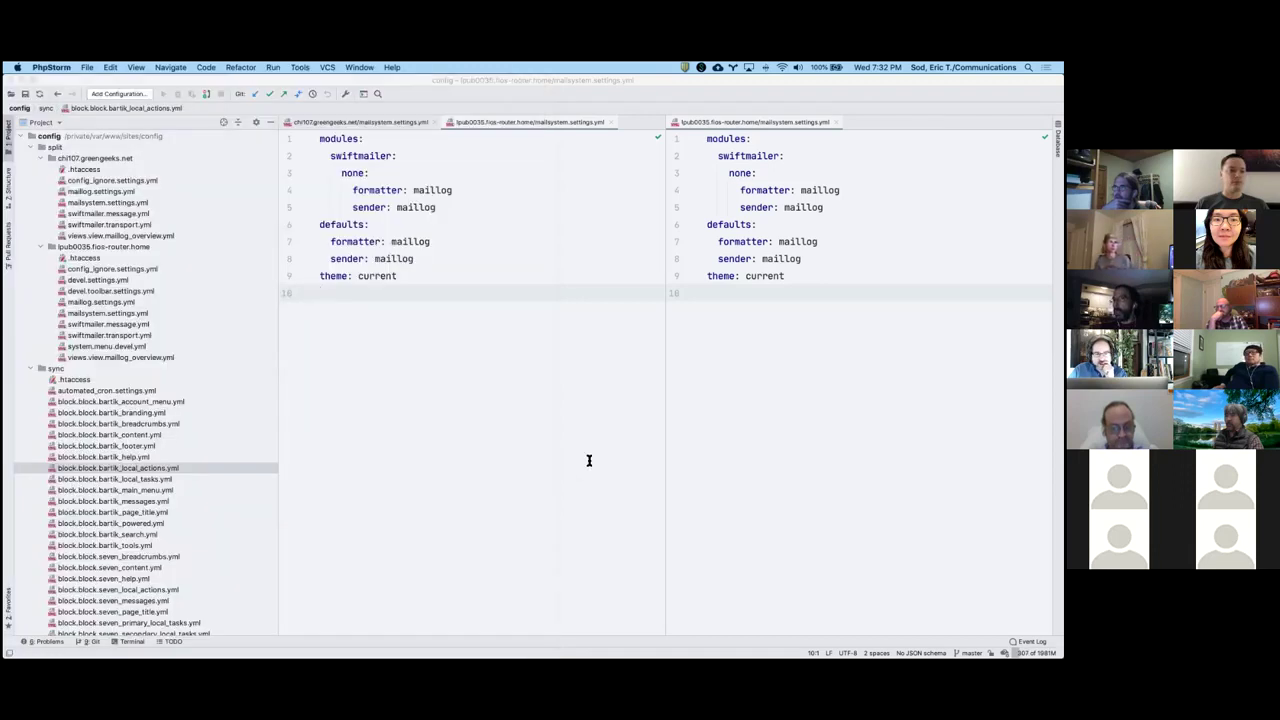
click(588, 462)
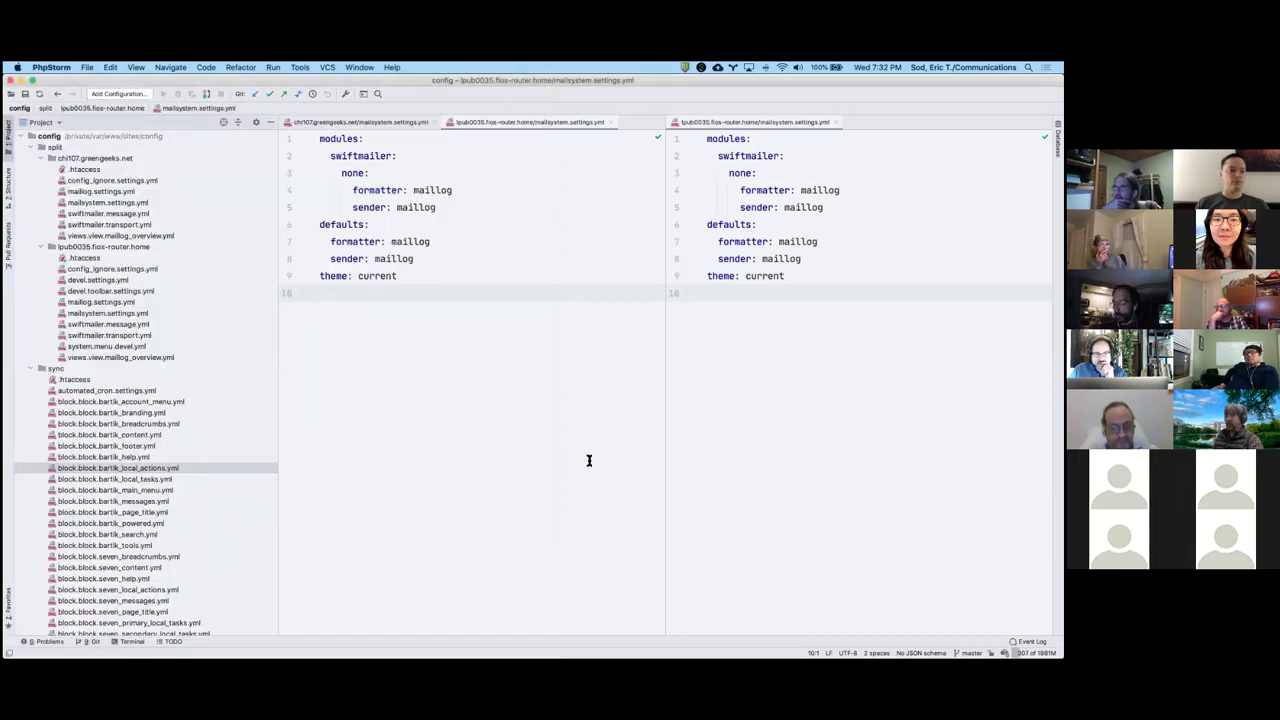
key(super+shift+o)
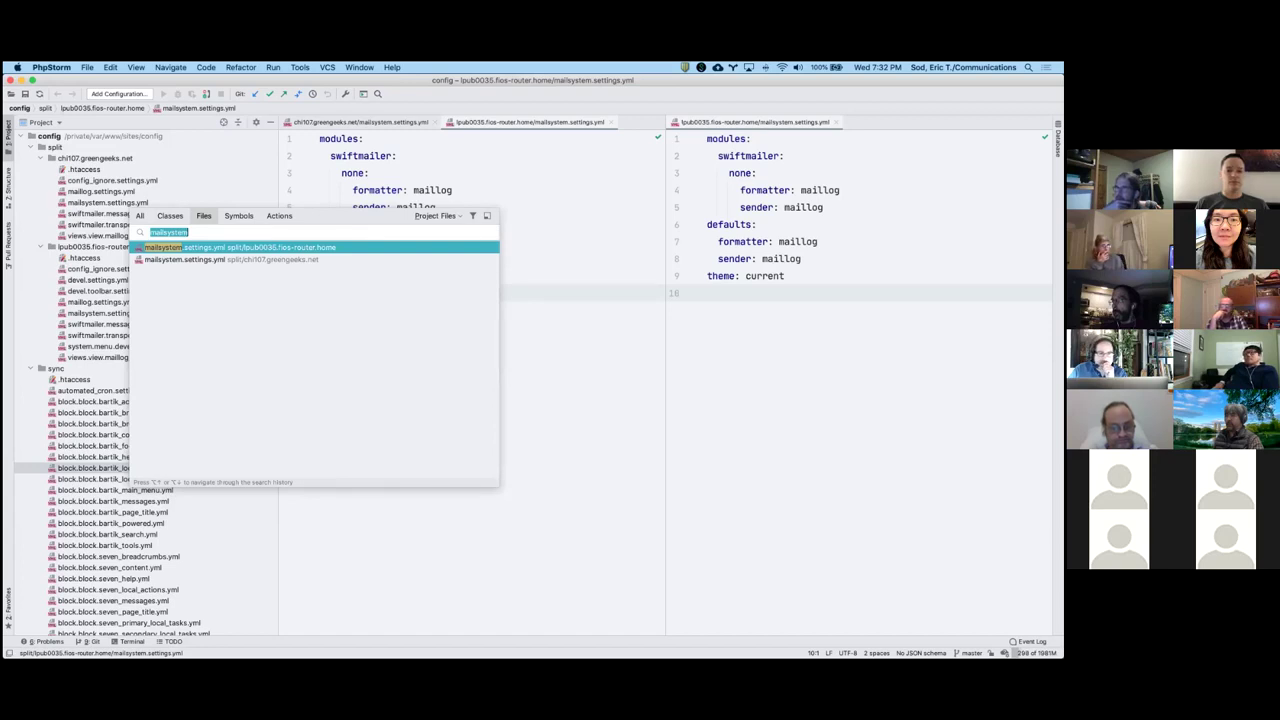
Step: Switch to Chrome, review the Conditional Split section's configuration items and options around mailsystem.settings, and return to PhpStorm
key(super+Tab)
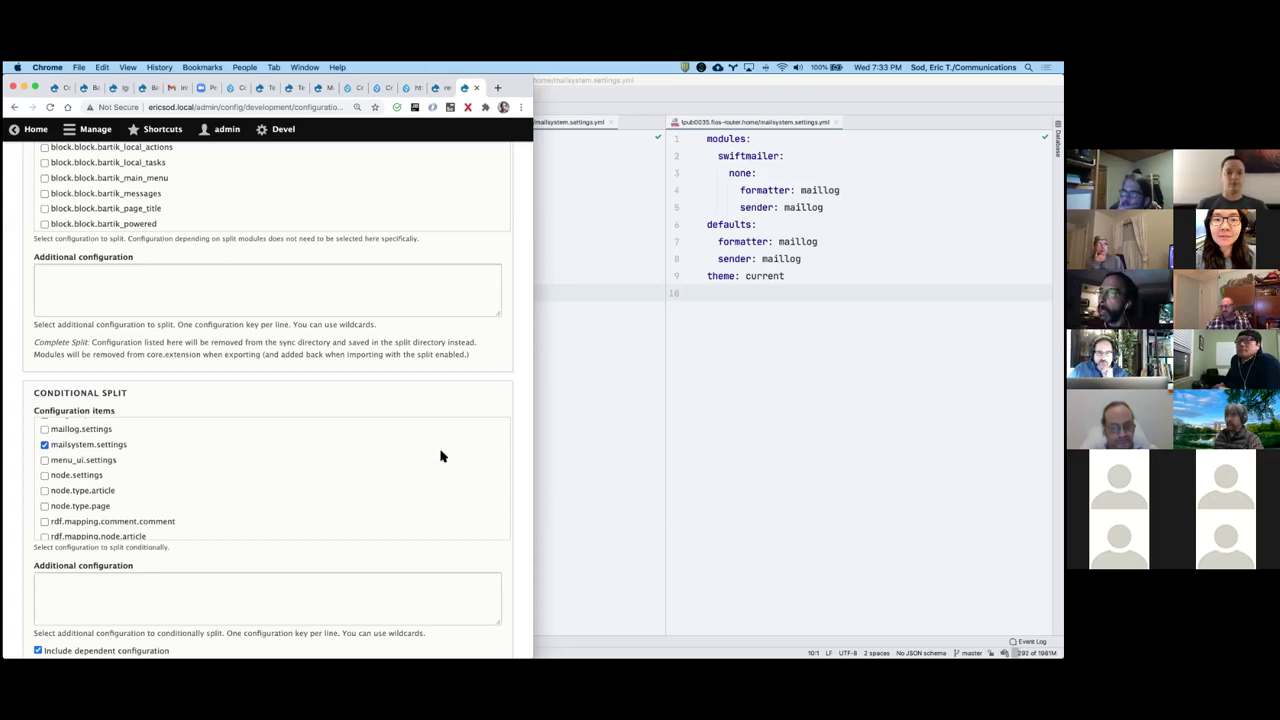
scroll(440, 456, down, 5)
scroll(528, 447, down, 3)
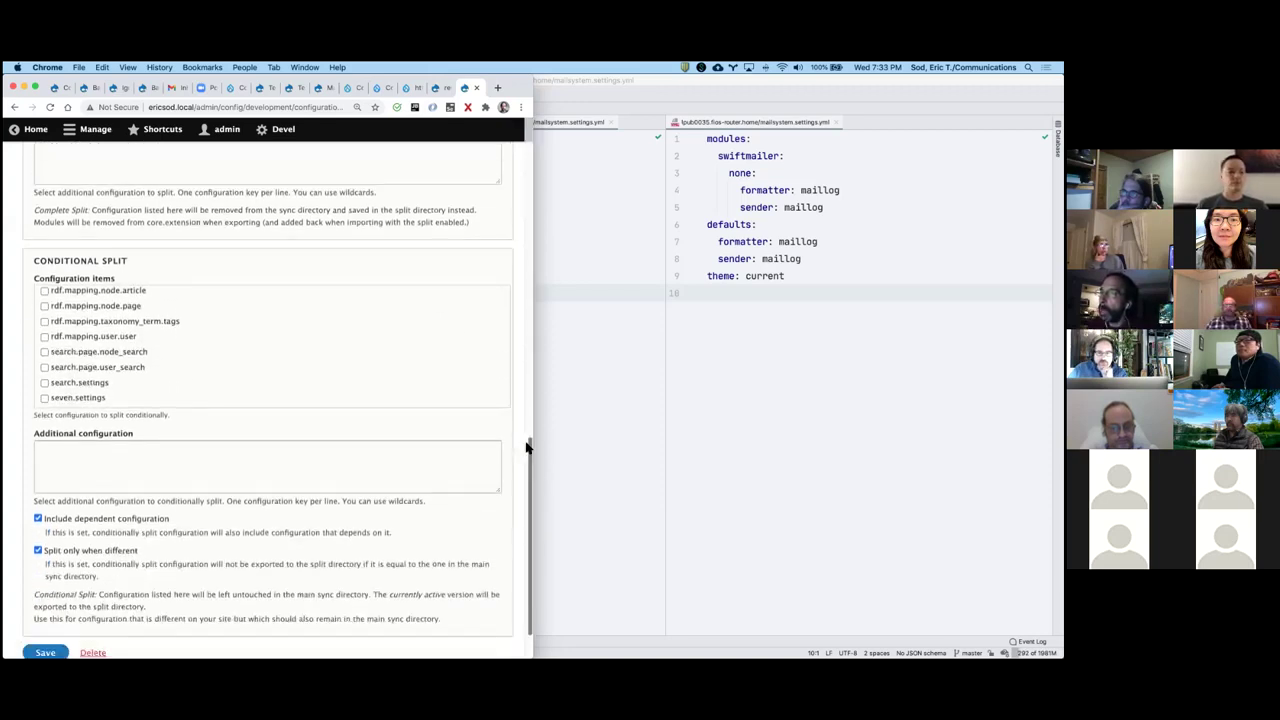
scroll(408, 344, up, 5)
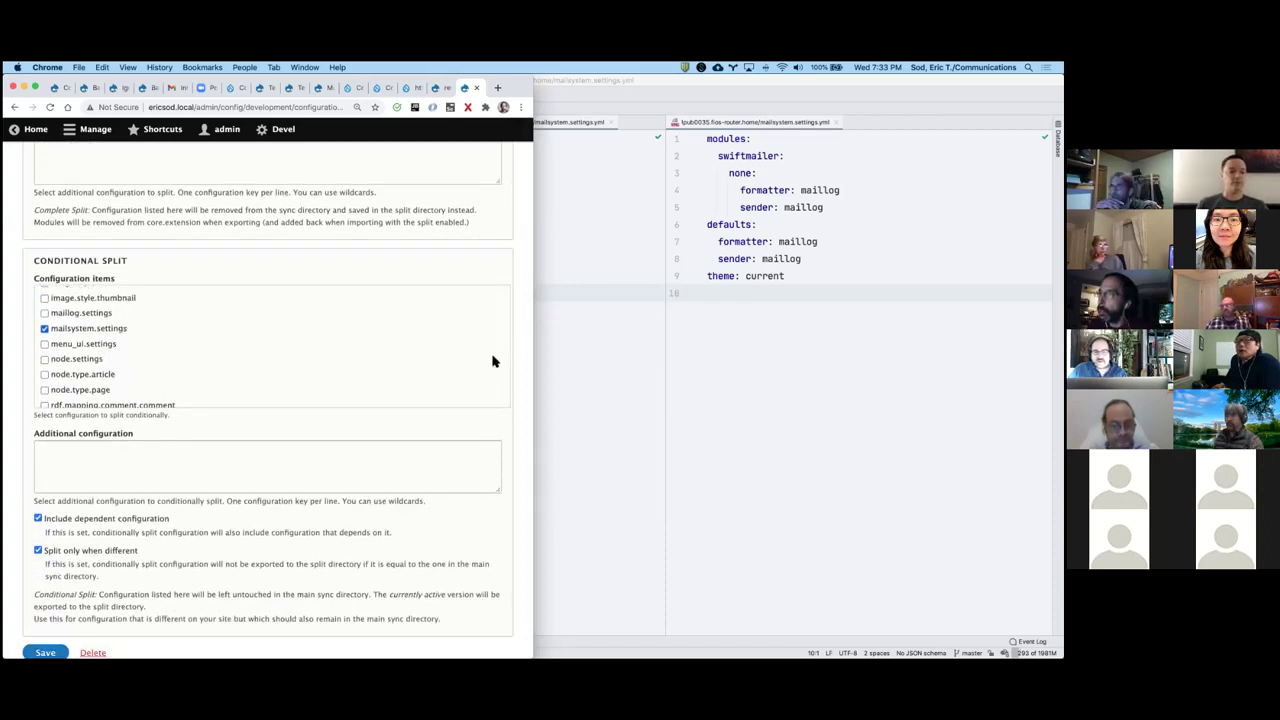
click(604, 357)
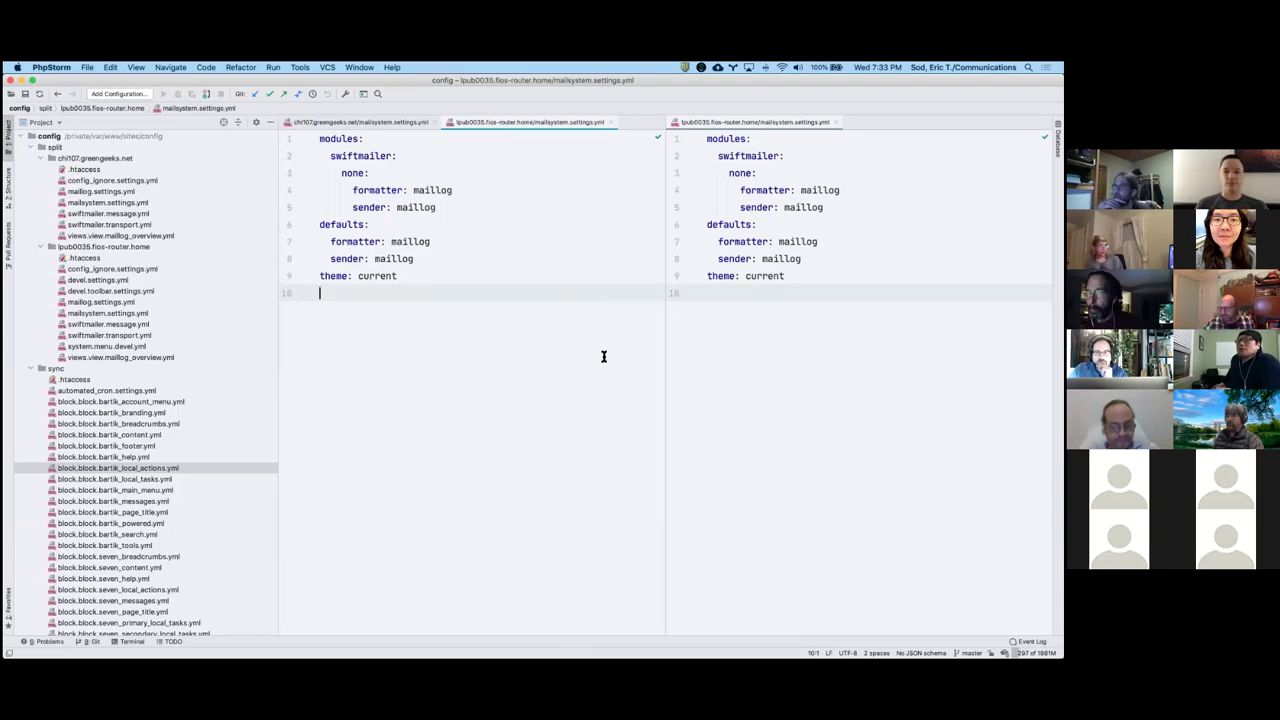
Step: Bring up the local Drupal site's project window and search its settings.php for "override"
key(super+Tab)
key(super+Tab)
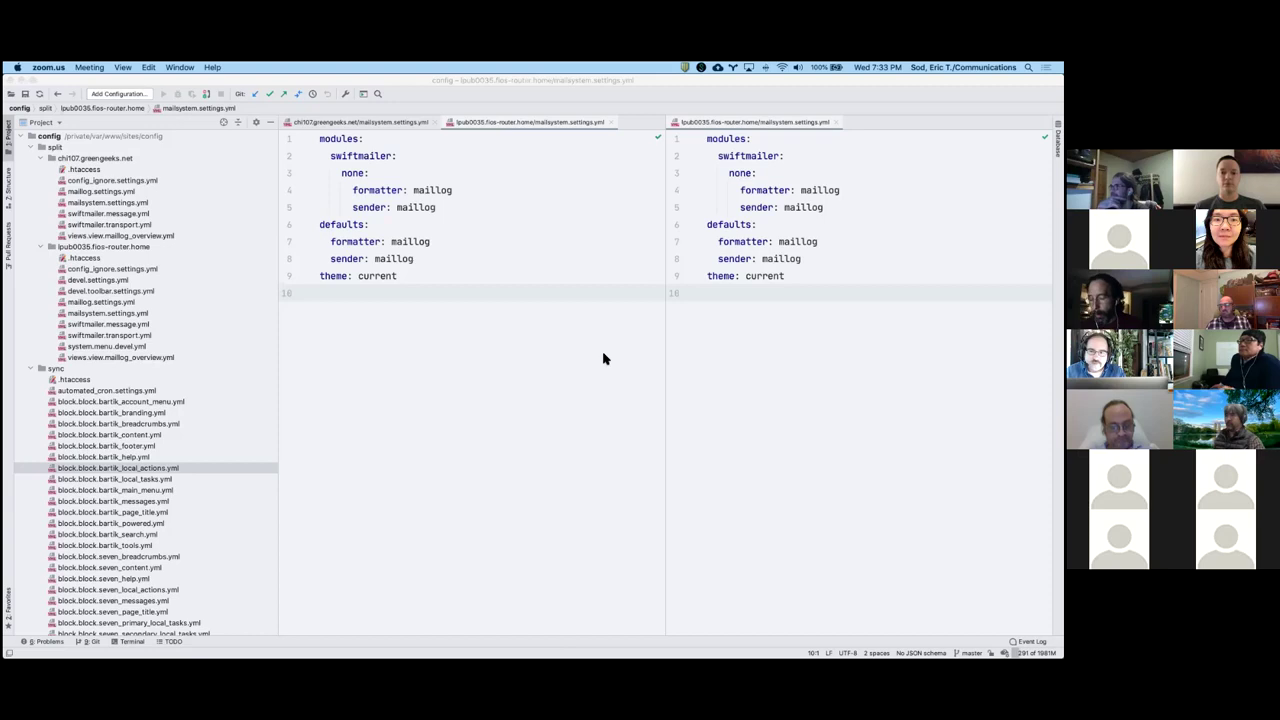
key(super+Tab)
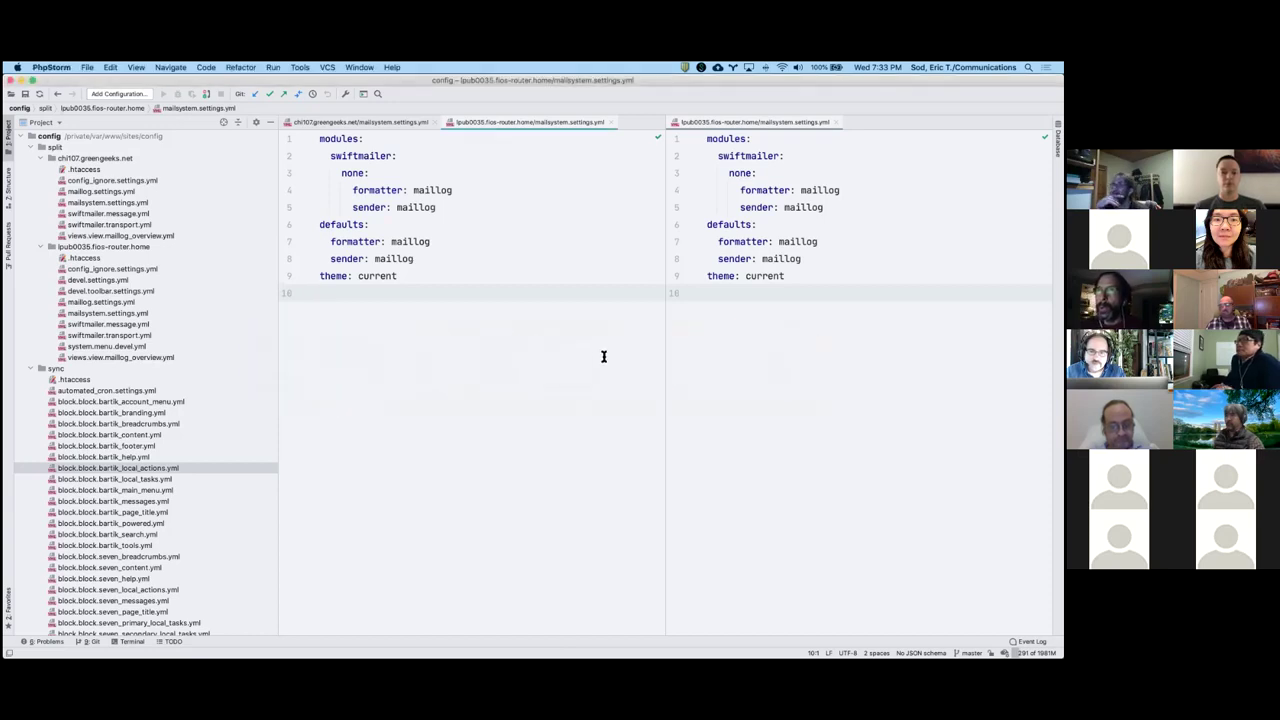
click(358, 67)
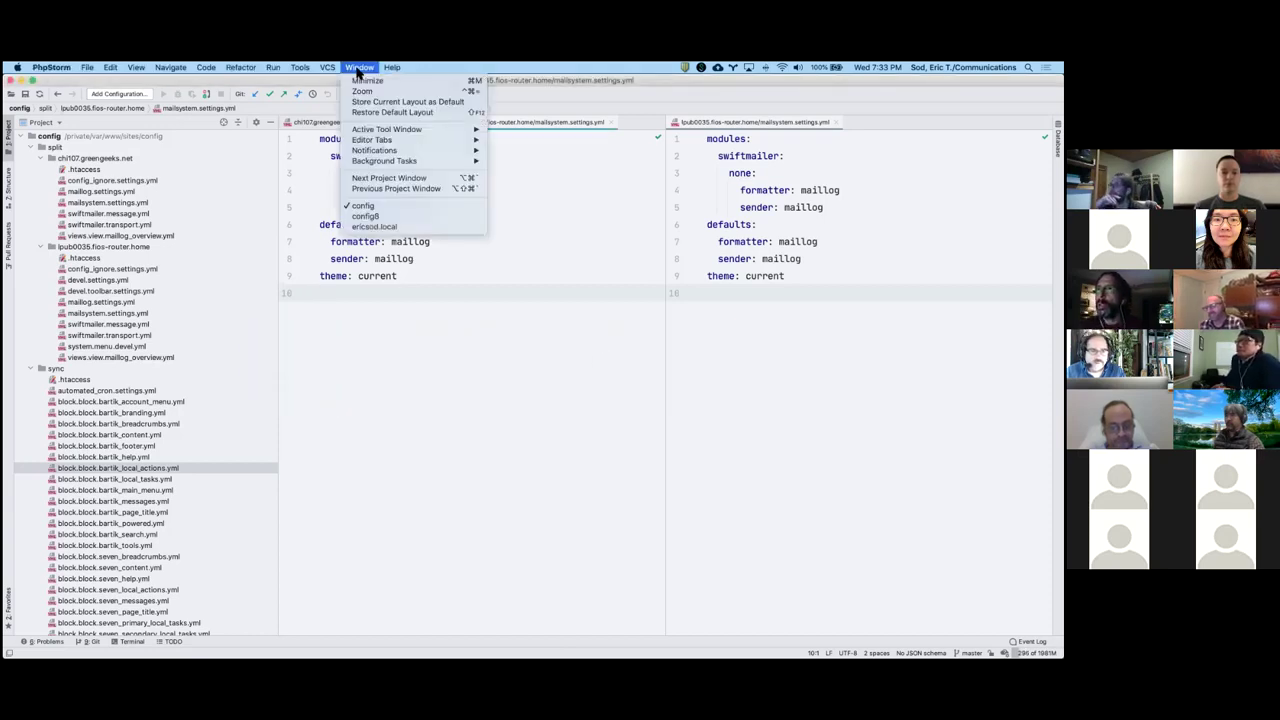
click(393, 227)
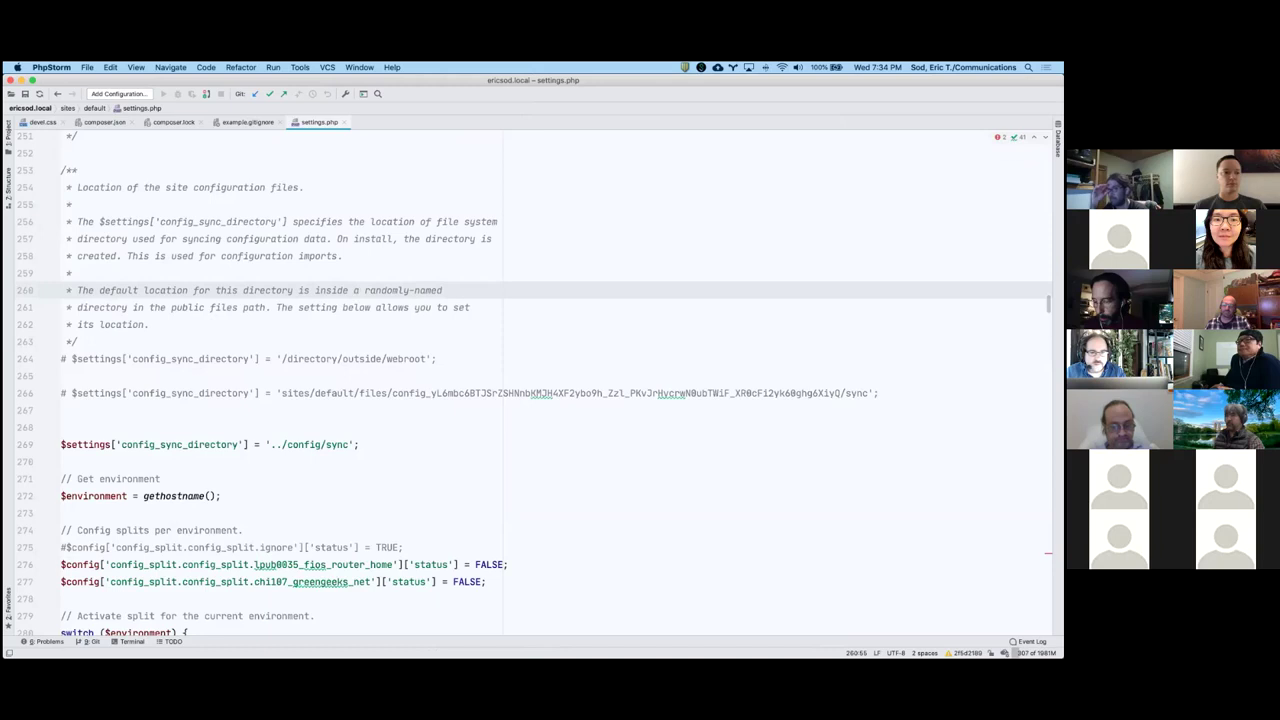
key(super+f)
key(Return)
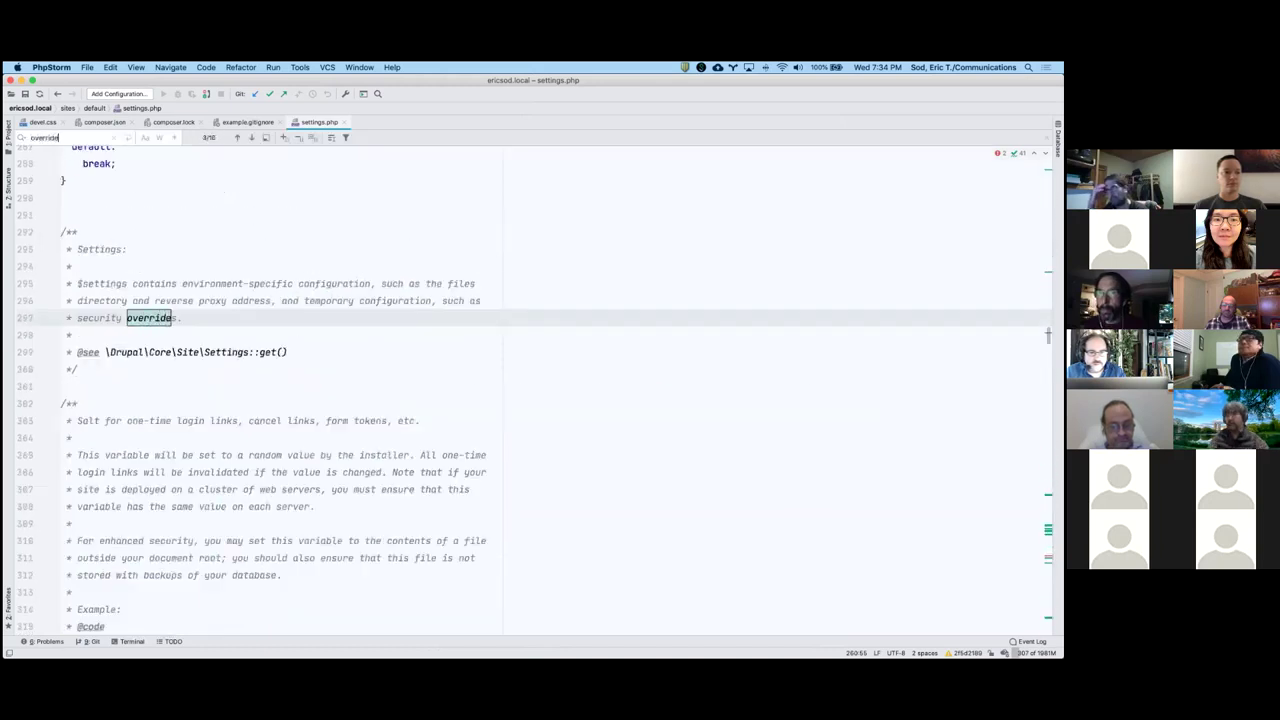
Step: Examine settings.php around the security overrides comment and hash salt section, and check the Conditional Split form in Chrome
scroll(338, 355, down, 2)
scroll(338, 355, down, 3)
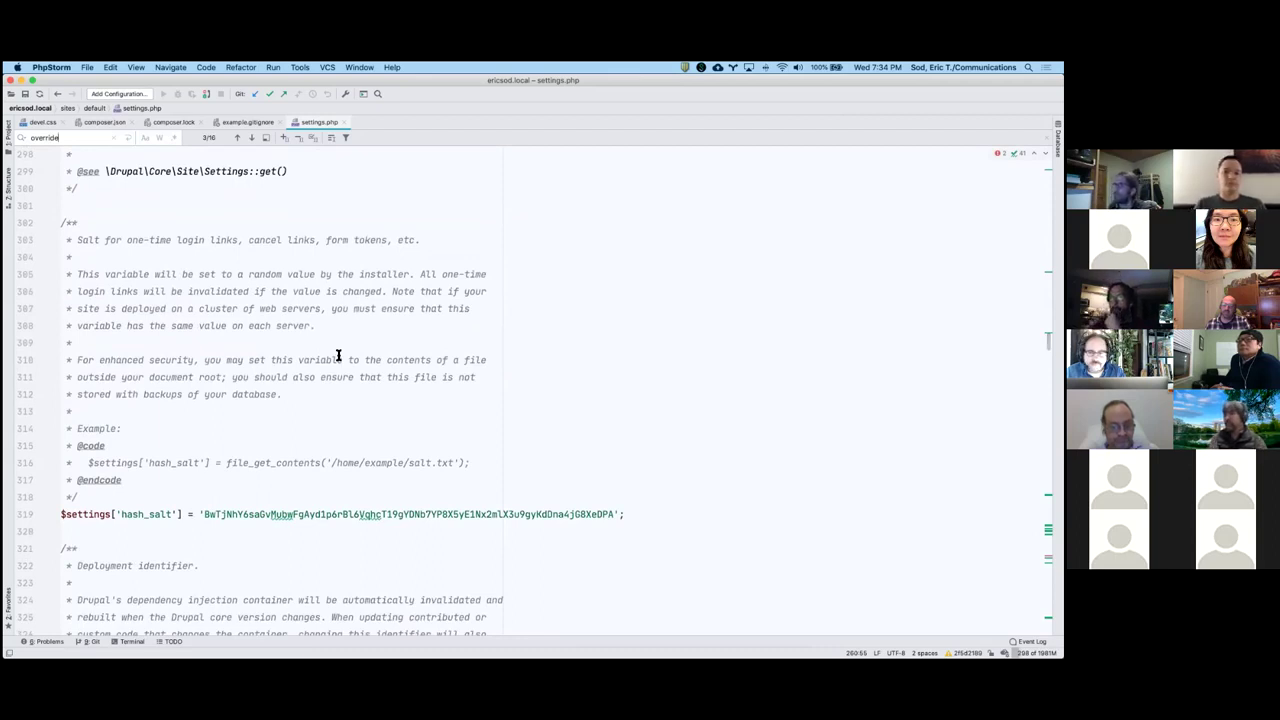
scroll(338, 355, down, 2)
scroll(338, 355, up, 7)
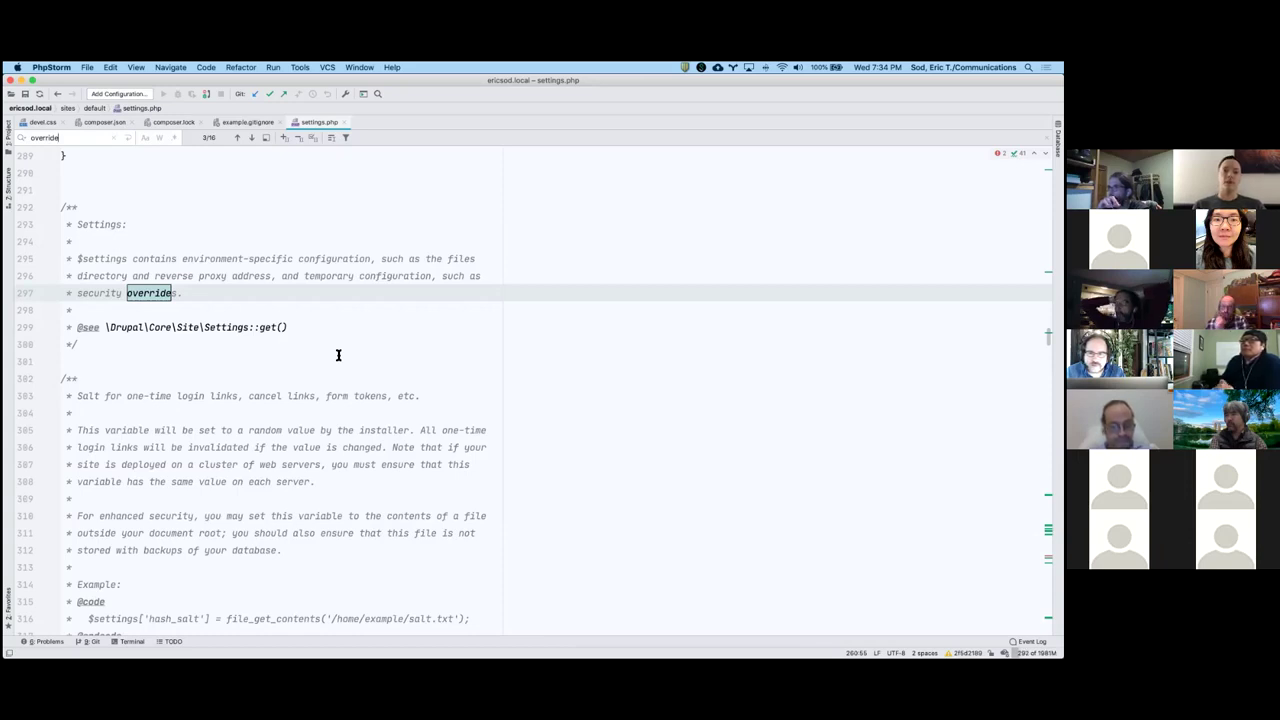
key(super+Tab)
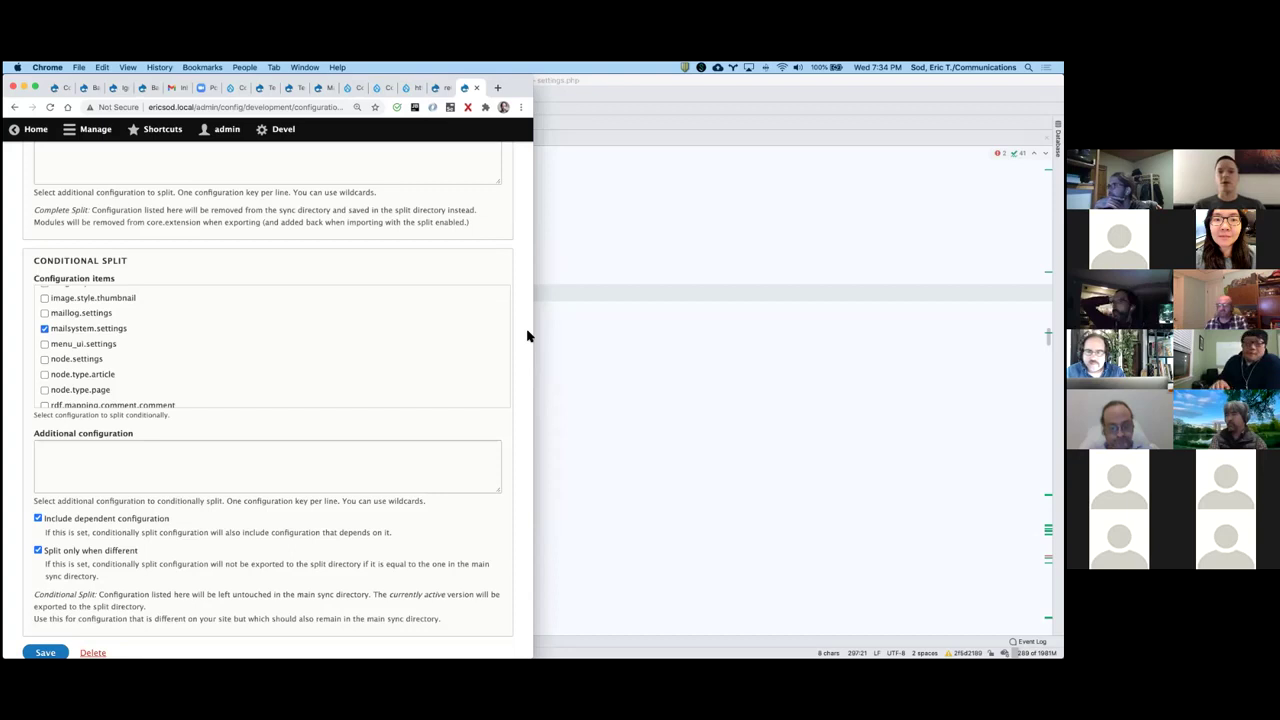
click(618, 370)
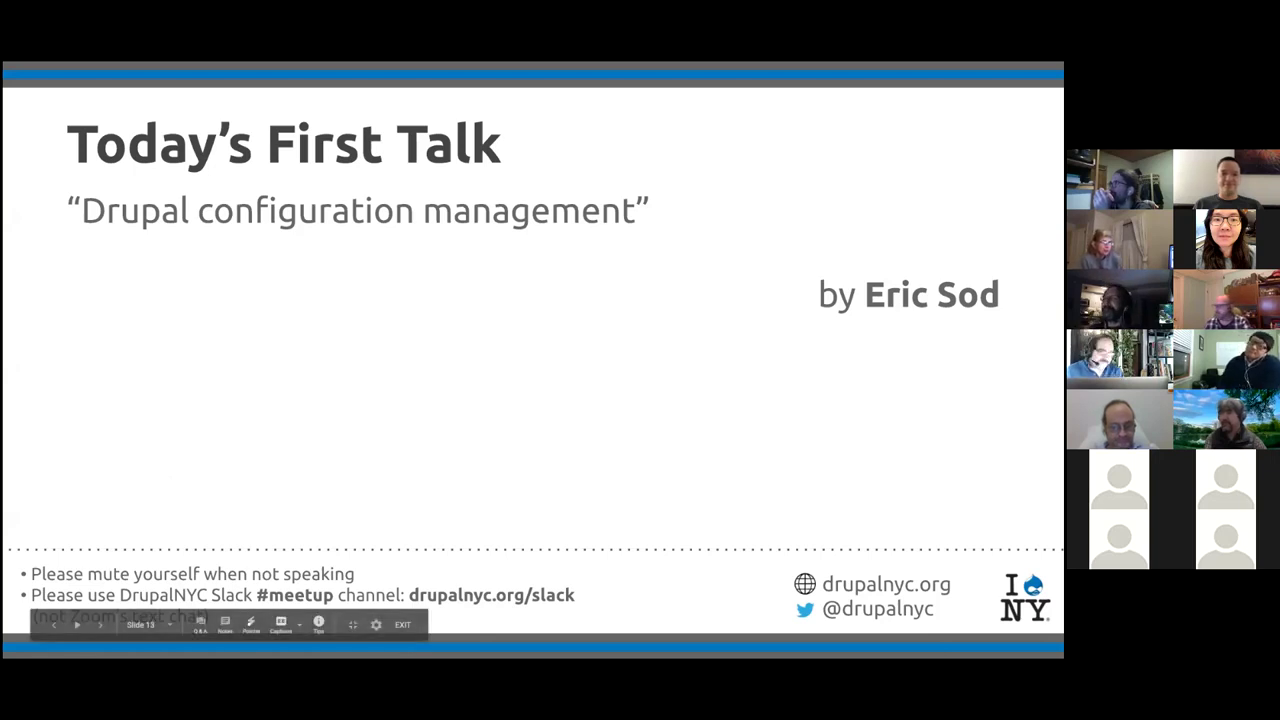
key(Right)
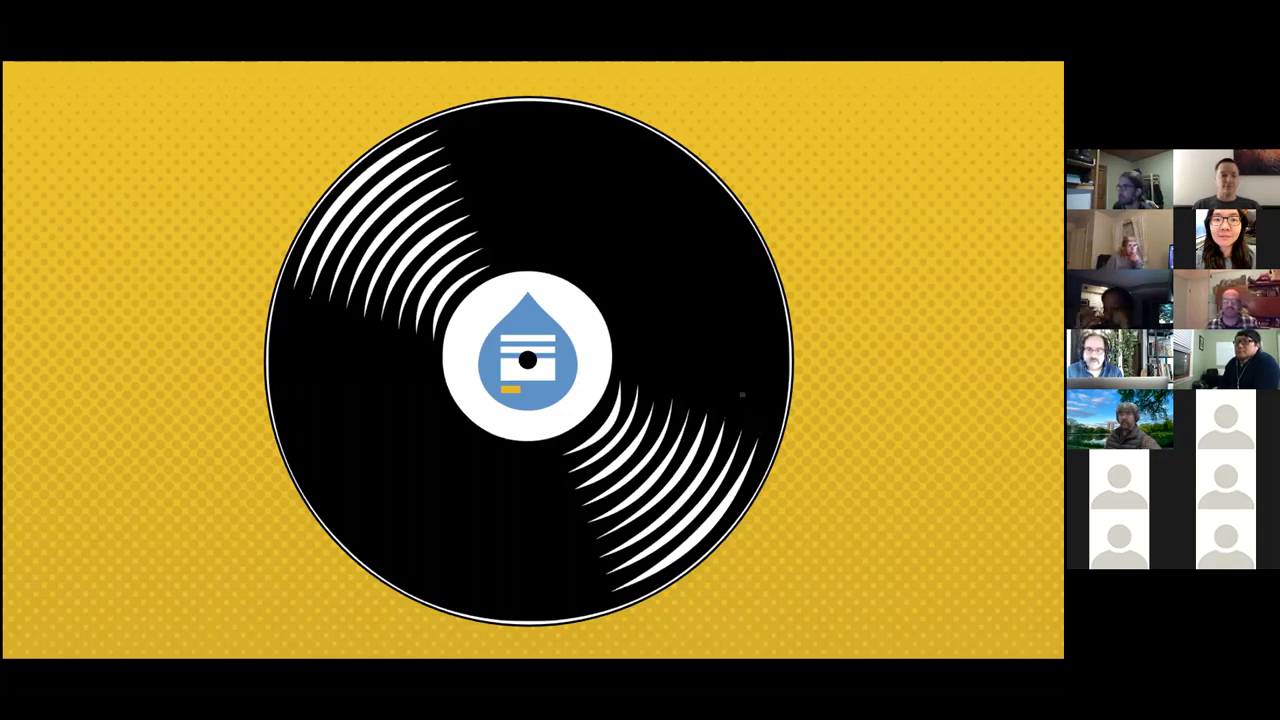
key(Right)
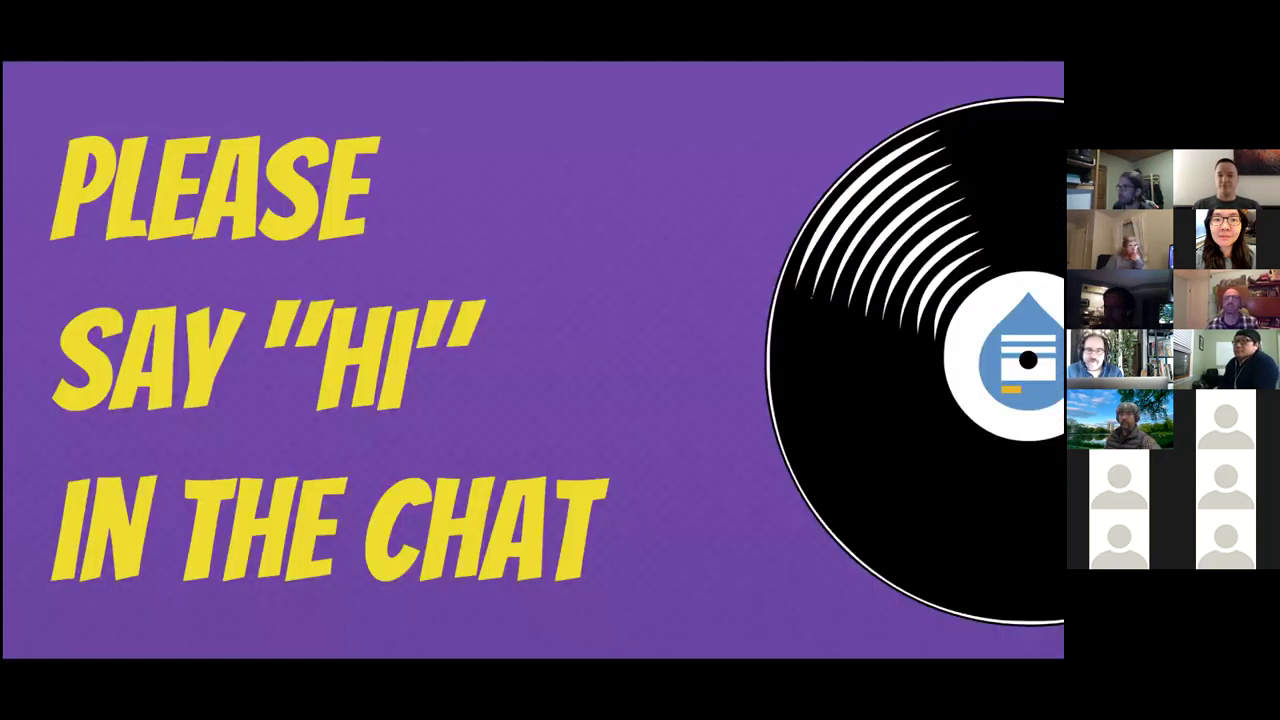
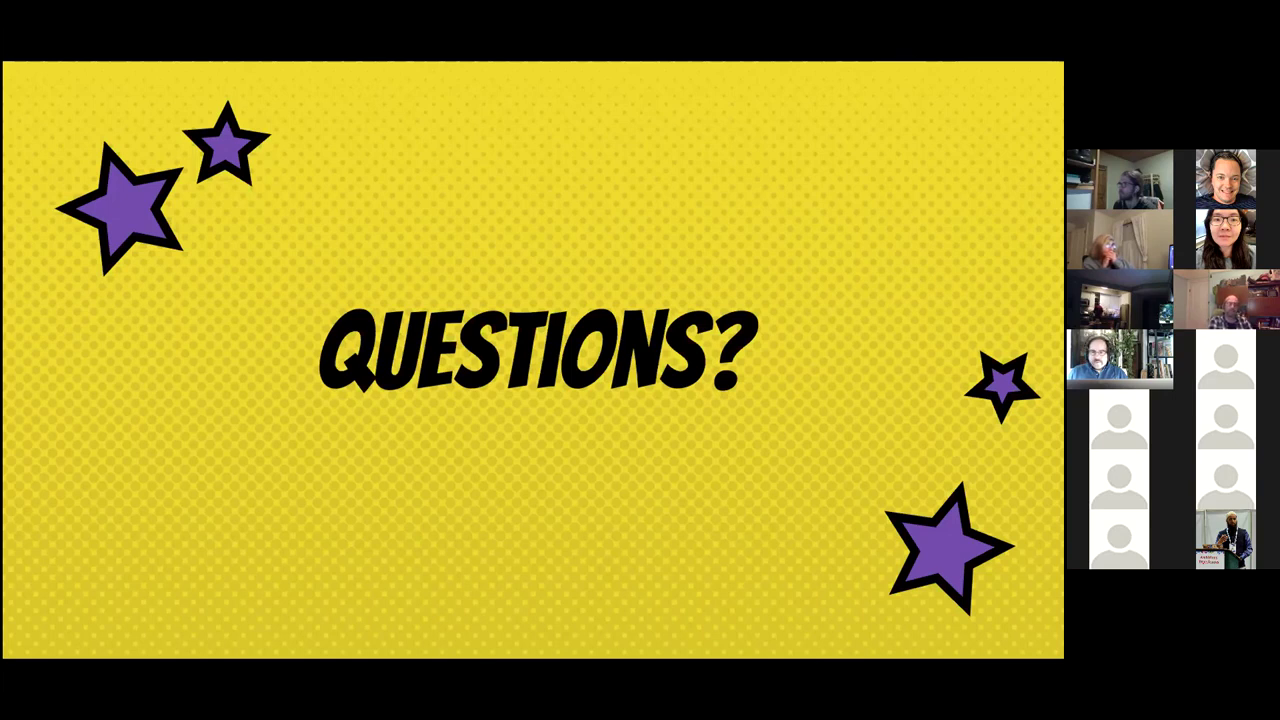
Step: Switch to the Webform demo site in the browser, open the Webforms add-ons list, and filter it by "content"
key(ctrl+Left)
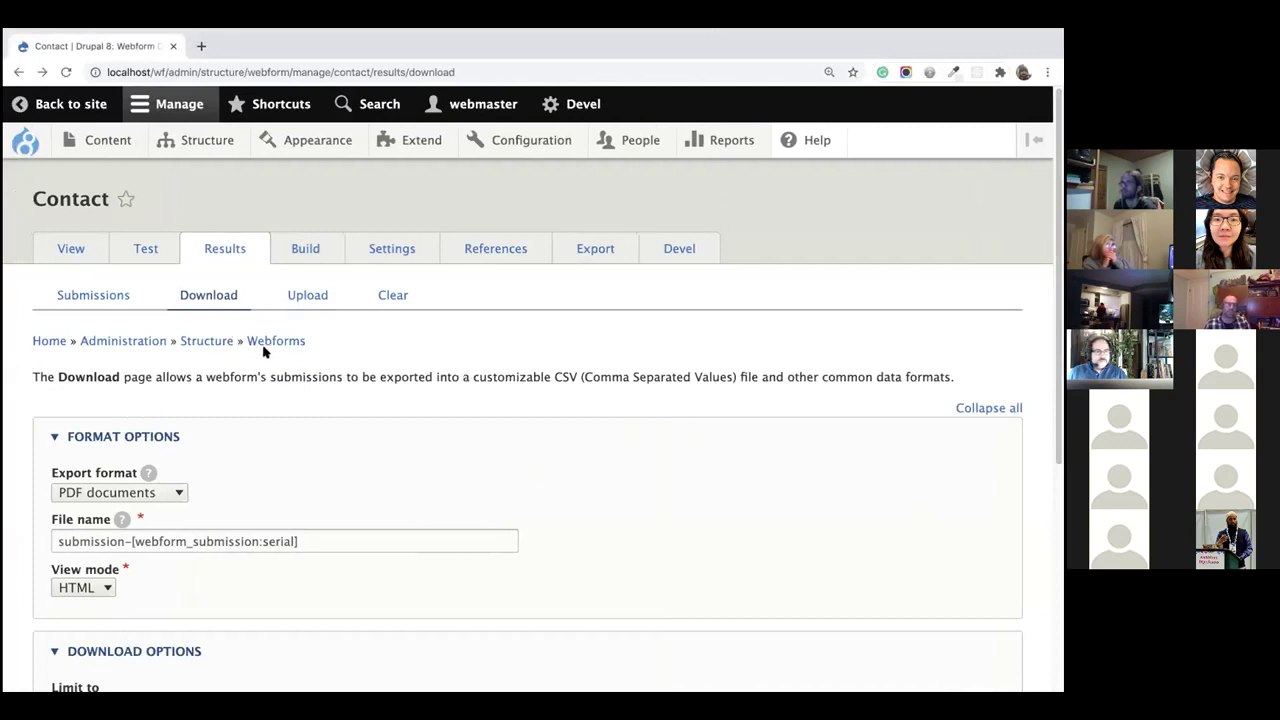
click(275, 343)
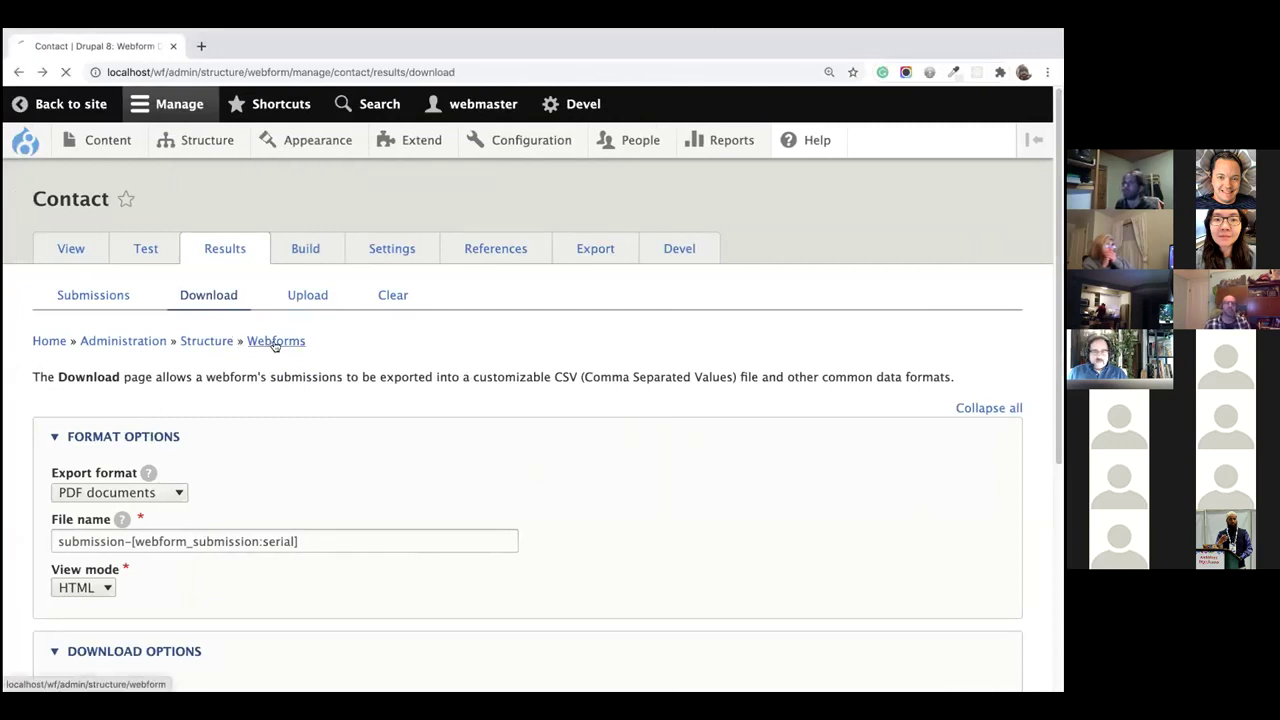
click(675, 248)
text(content)
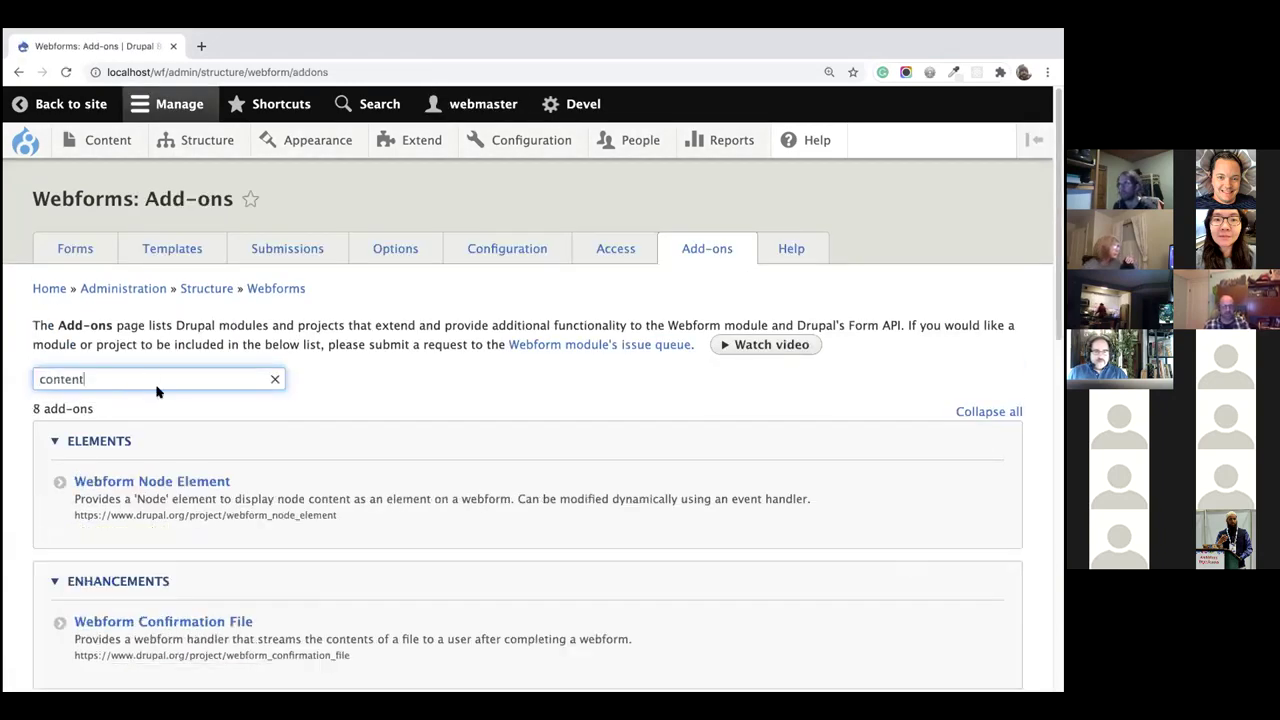
scroll(214, 510, down, 10)
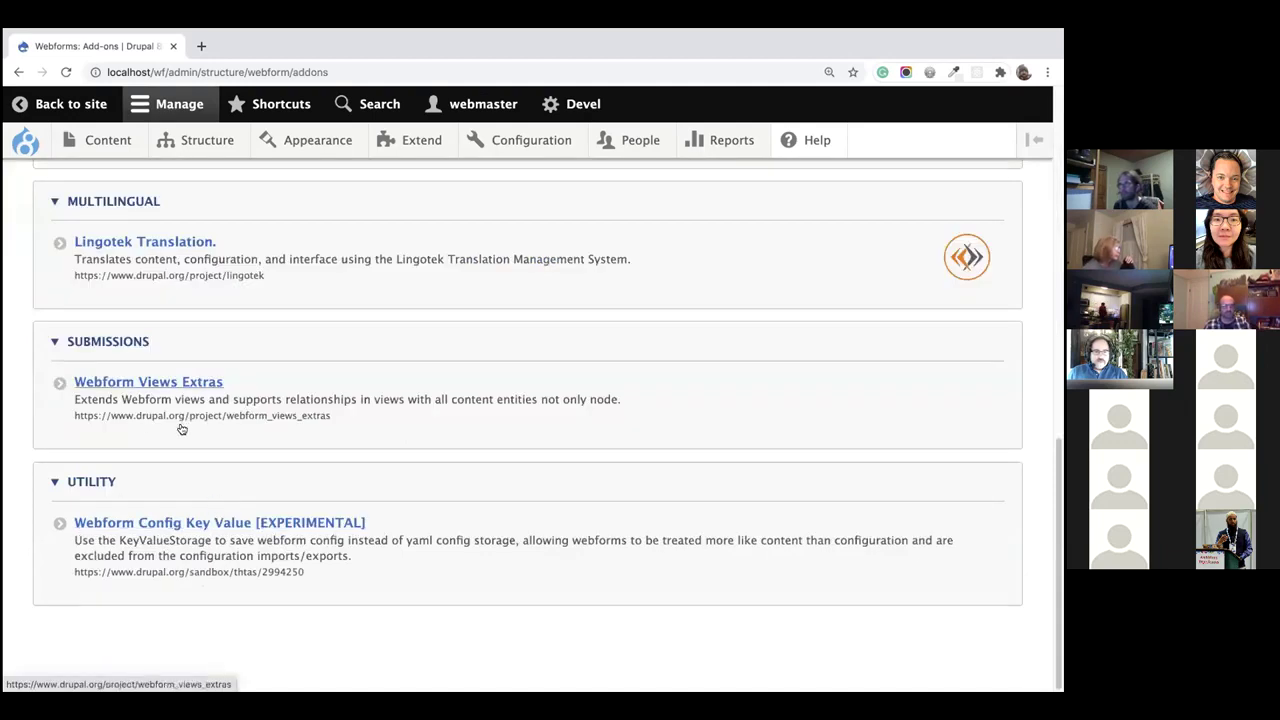
scroll(181, 428, up, 5)
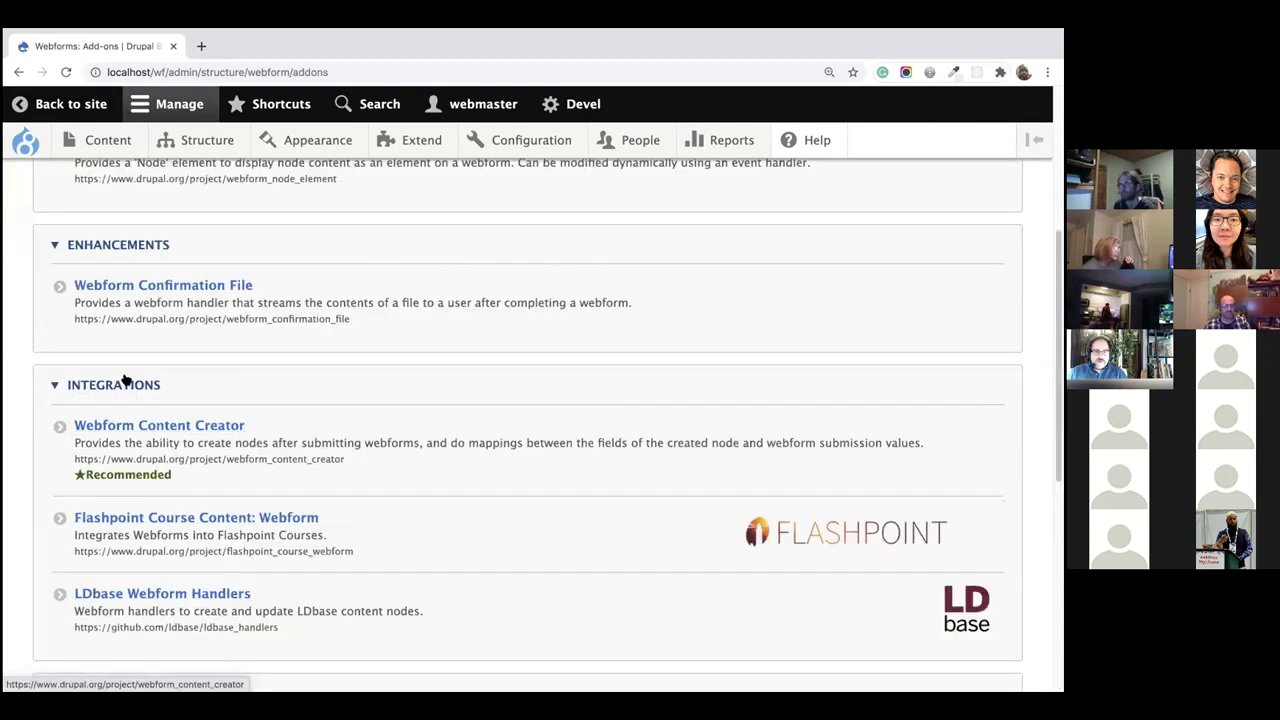
Step: Read the Webform Content Creator project page on drupal.org, and go back to the site's Webforms forms list
click(168, 426)
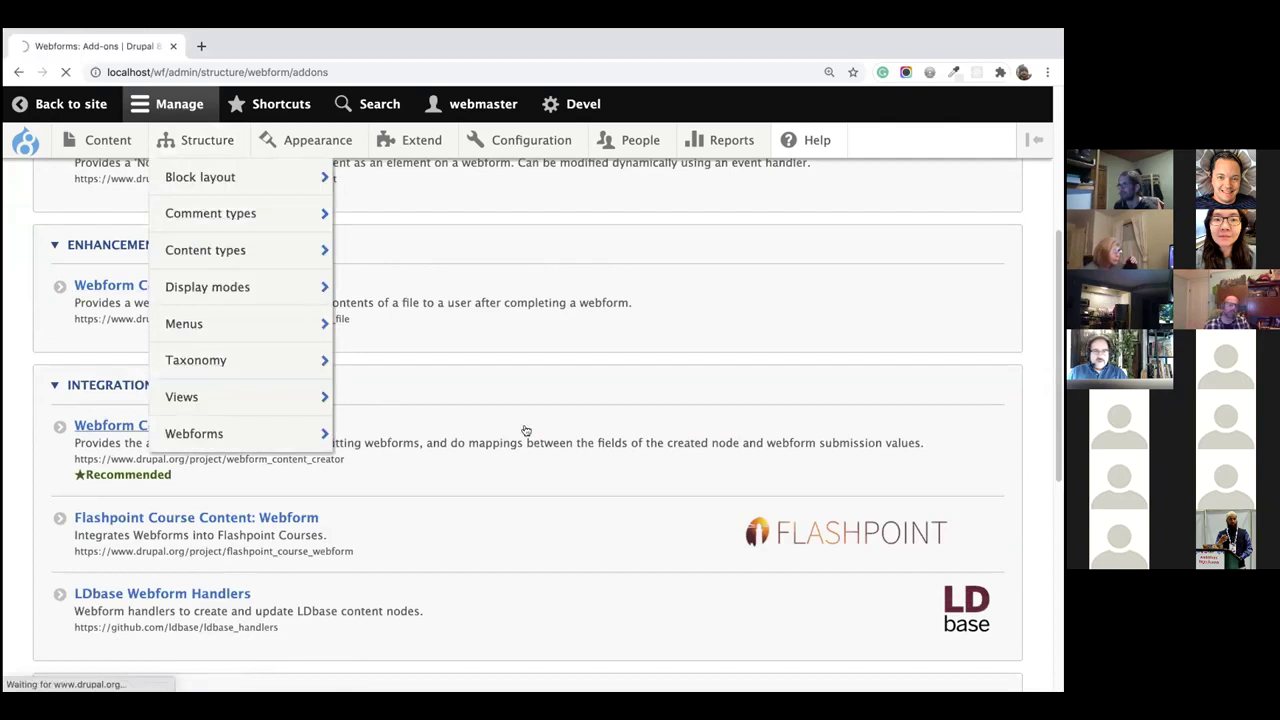
scroll(518, 438, down, 4)
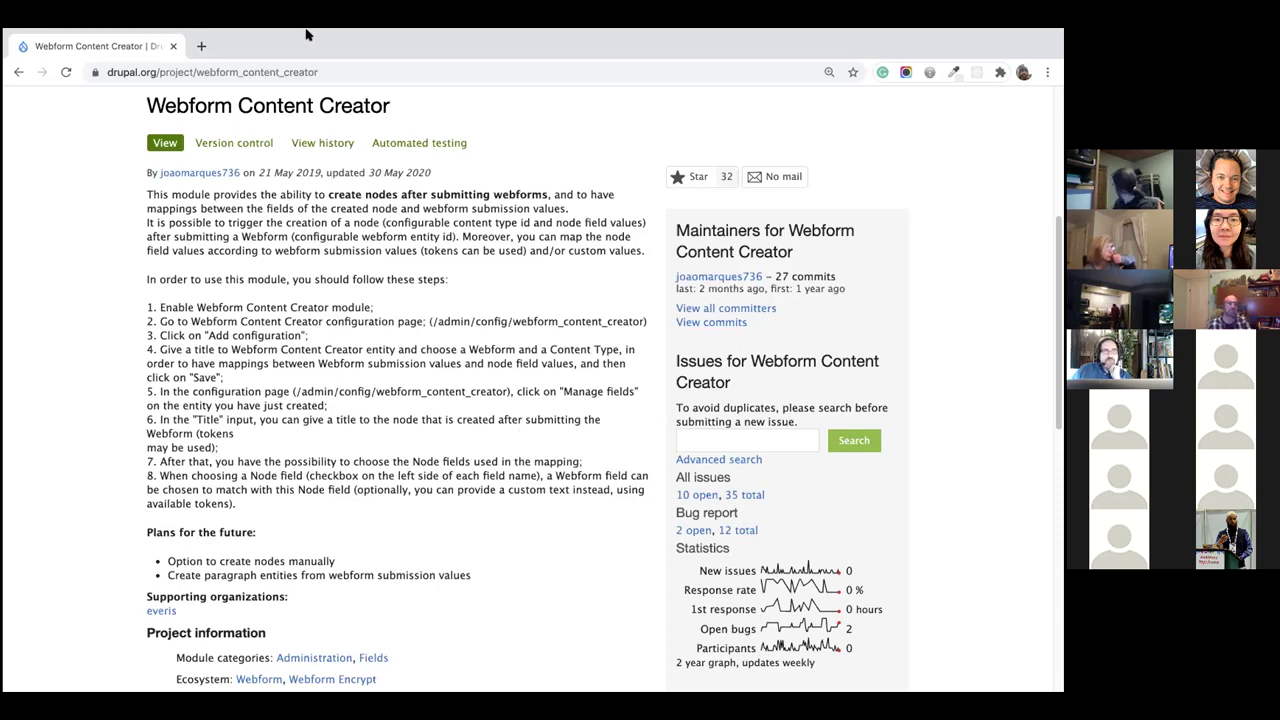
click(17, 73)
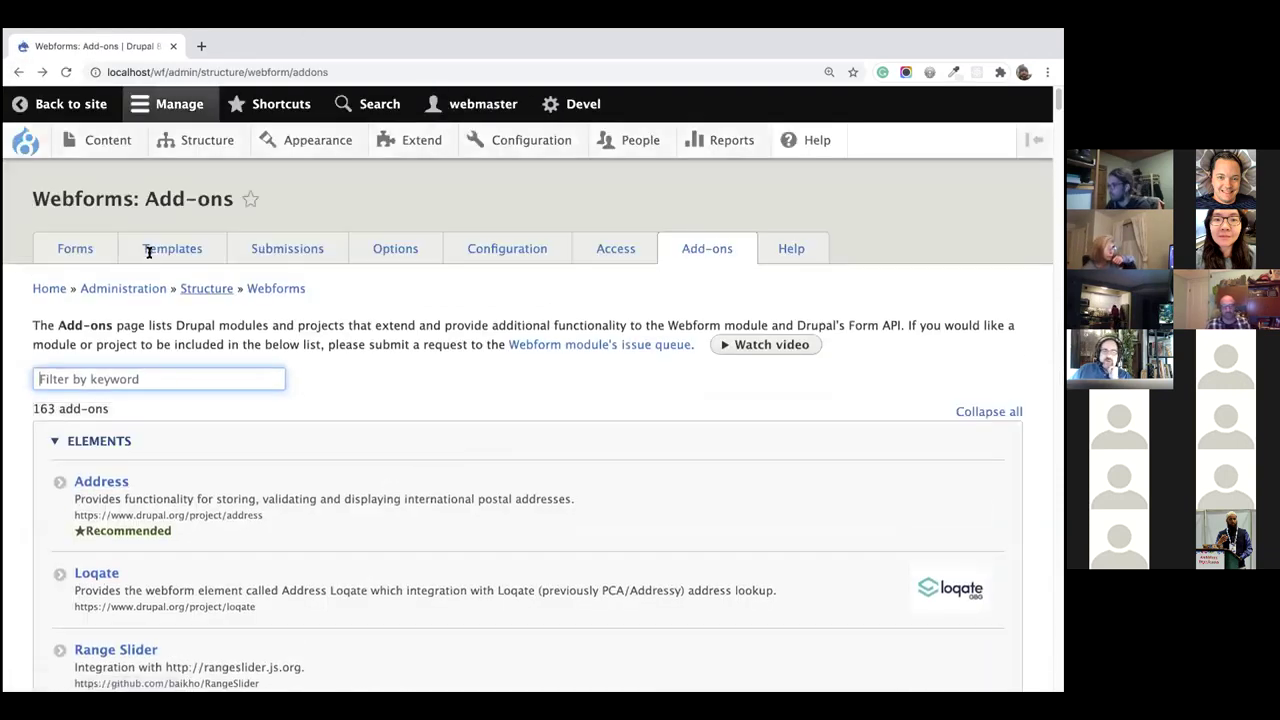
click(64, 250)
Step: Return to the slide show and advance from the Questions slide to "Everything & Anything Can Change"
key(ctrl+Right)
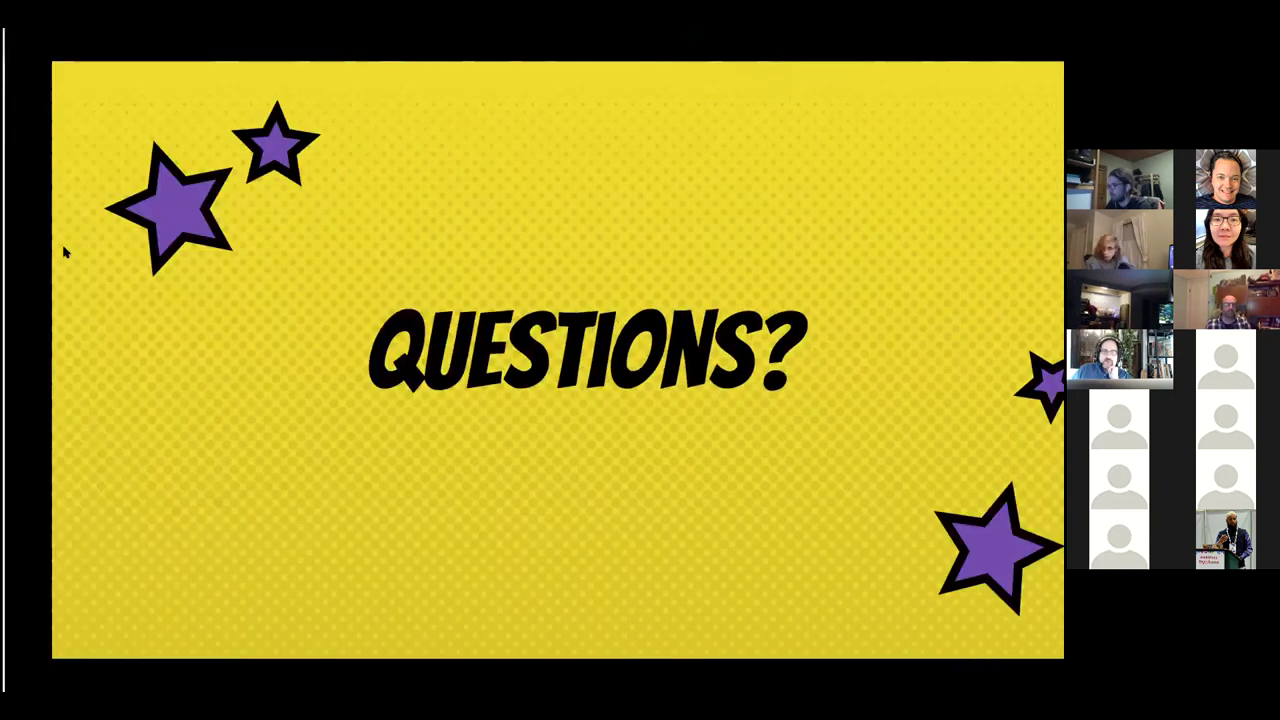
key(Right)
key(Right)
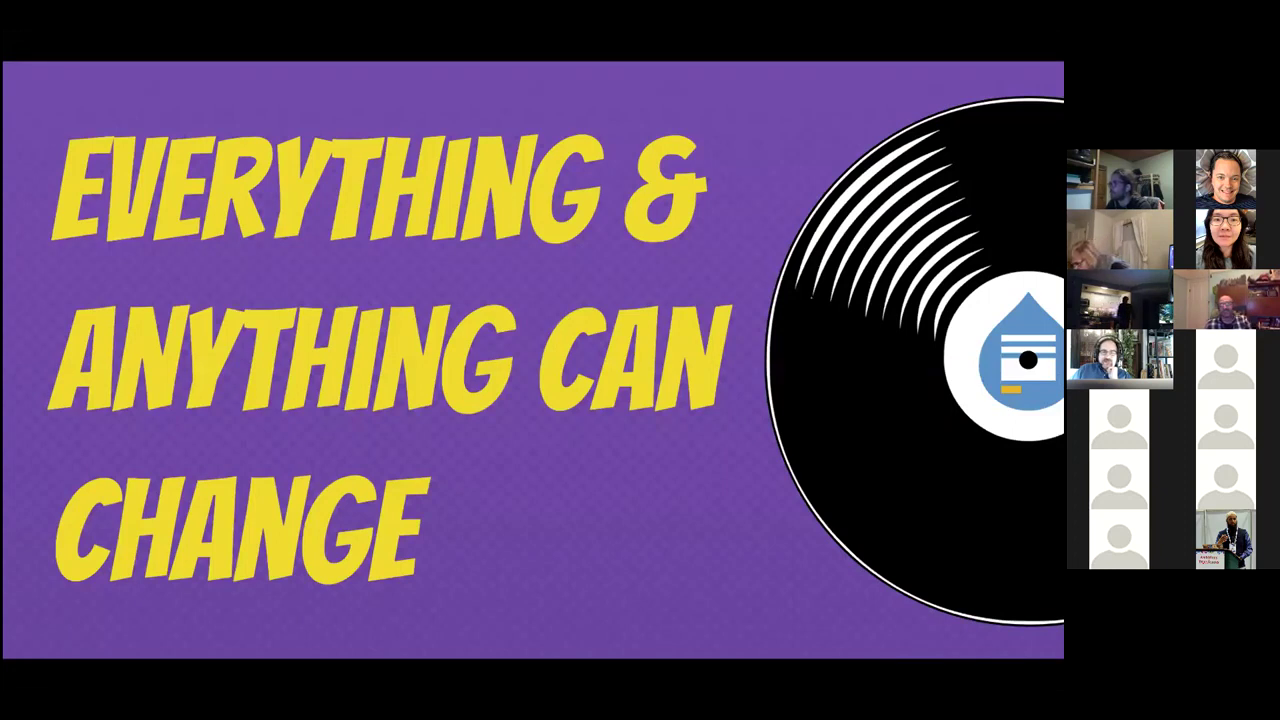
key(Right)
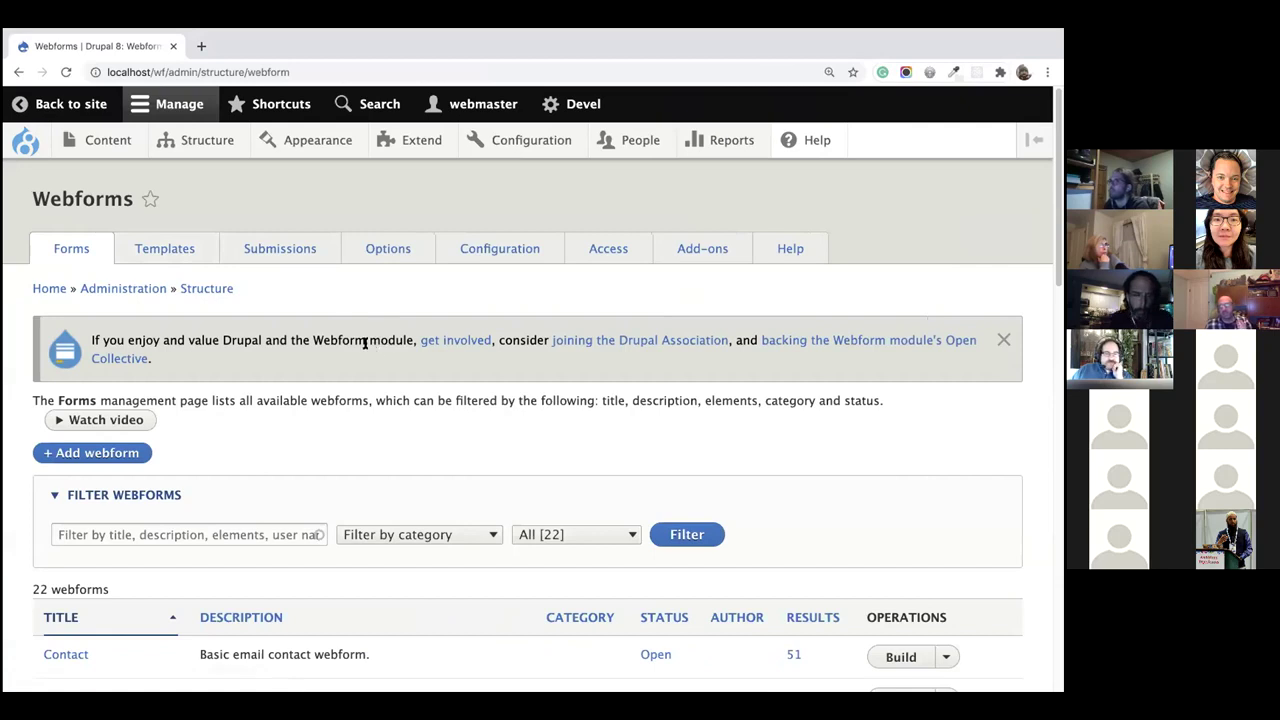
Step: Open the Webforms Forms configuration page, look through its default settings, and collapse all of its sections
click(508, 261)
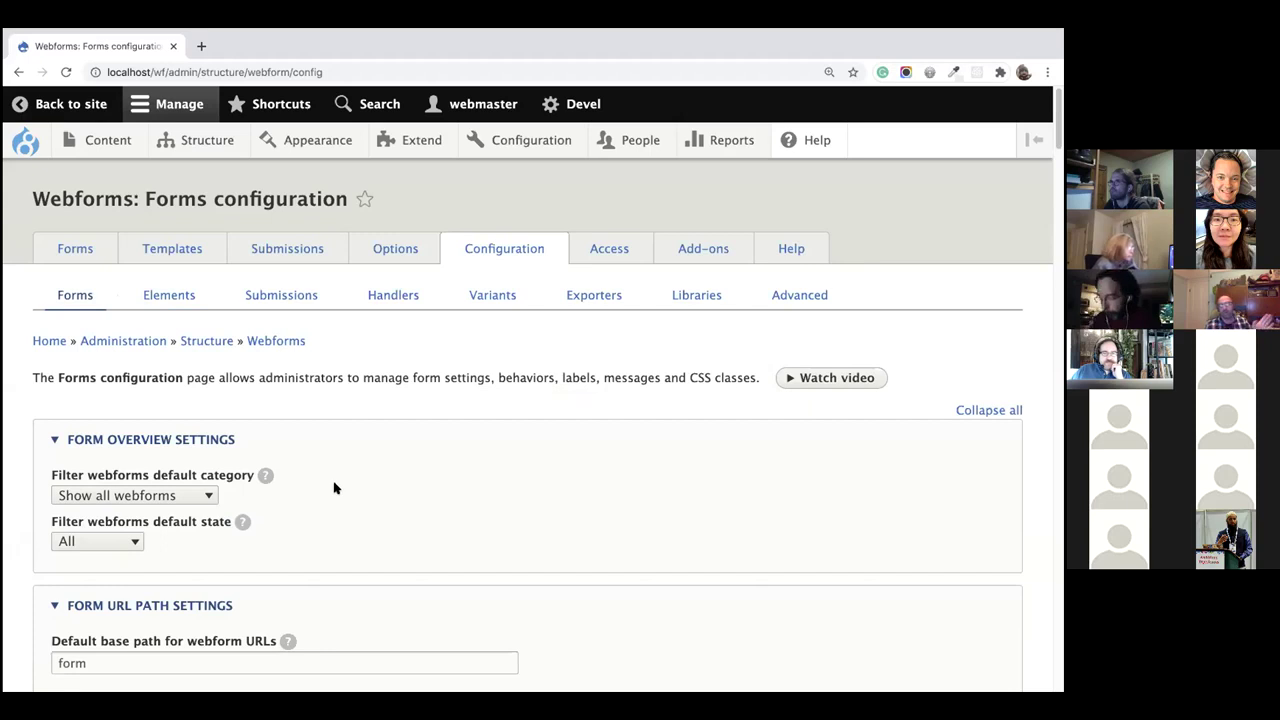
scroll(333, 487, down, 10)
scroll(336, 483, up, 10)
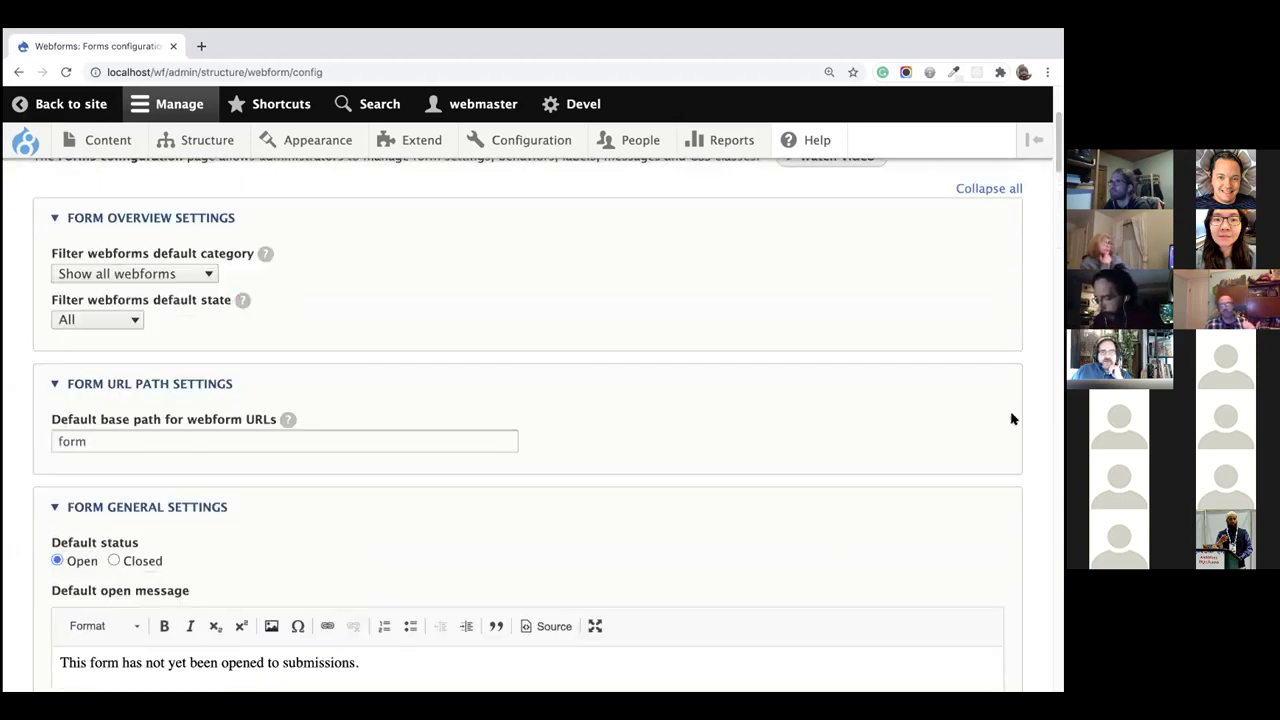
click(988, 189)
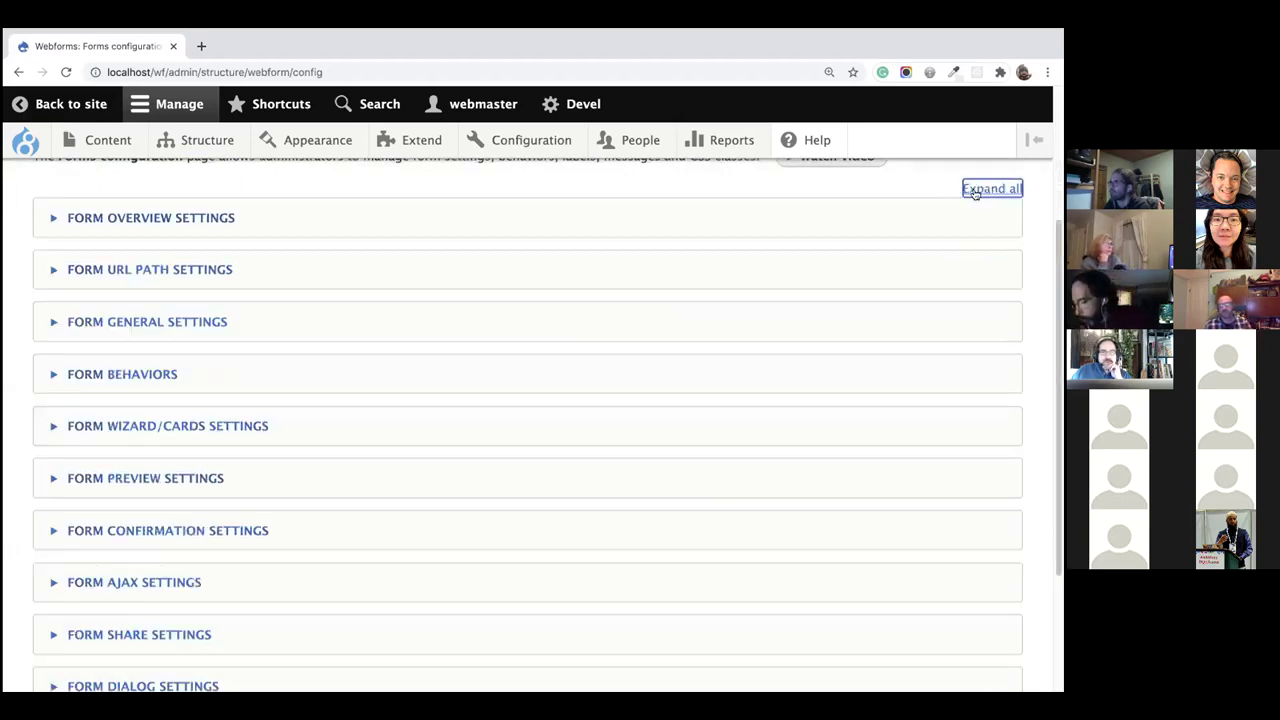
Step: Expand the Form Ajax and Form Confirmation sections, and examine the default Ajax options and the default confirmation message
click(150, 584)
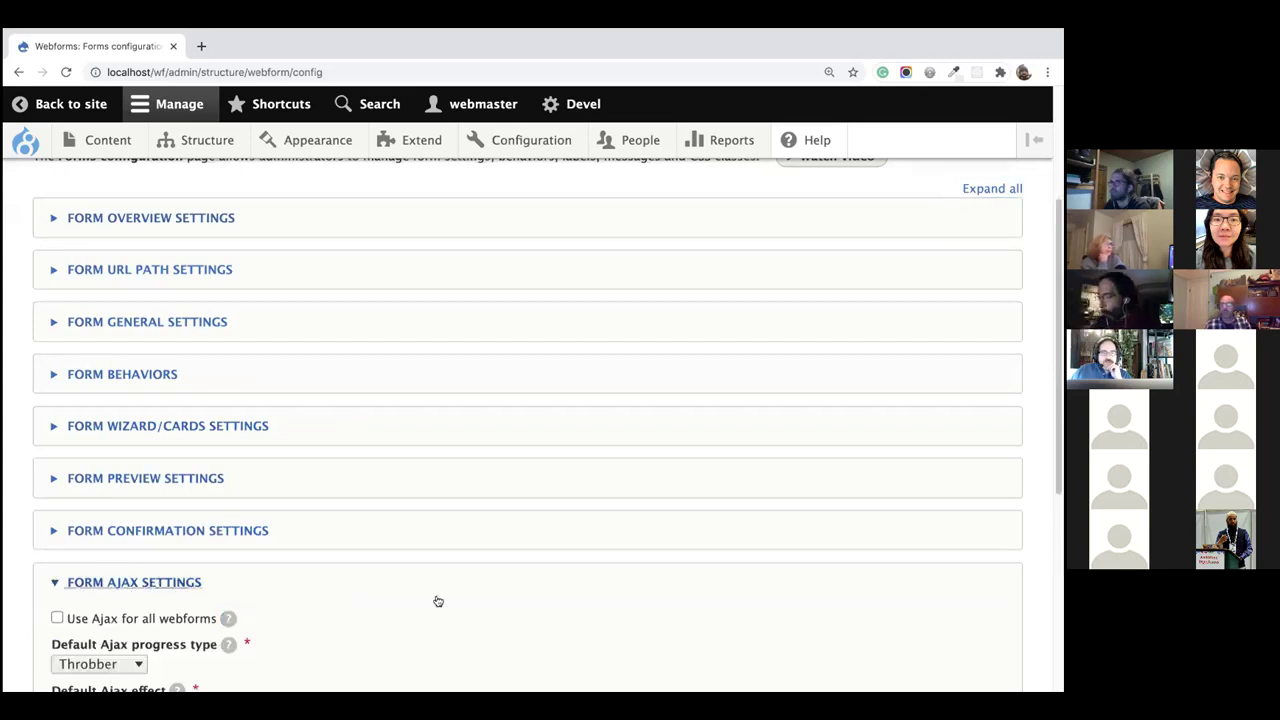
scroll(438, 601, down, 3)
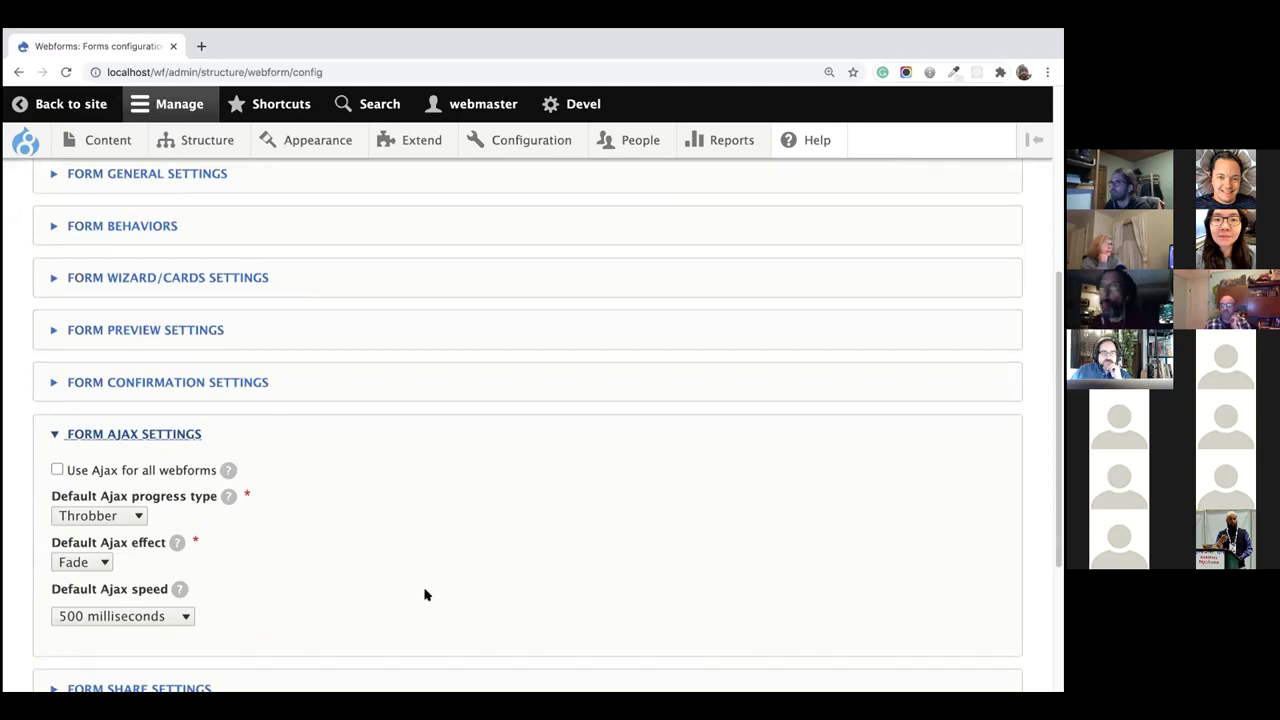
click(312, 386)
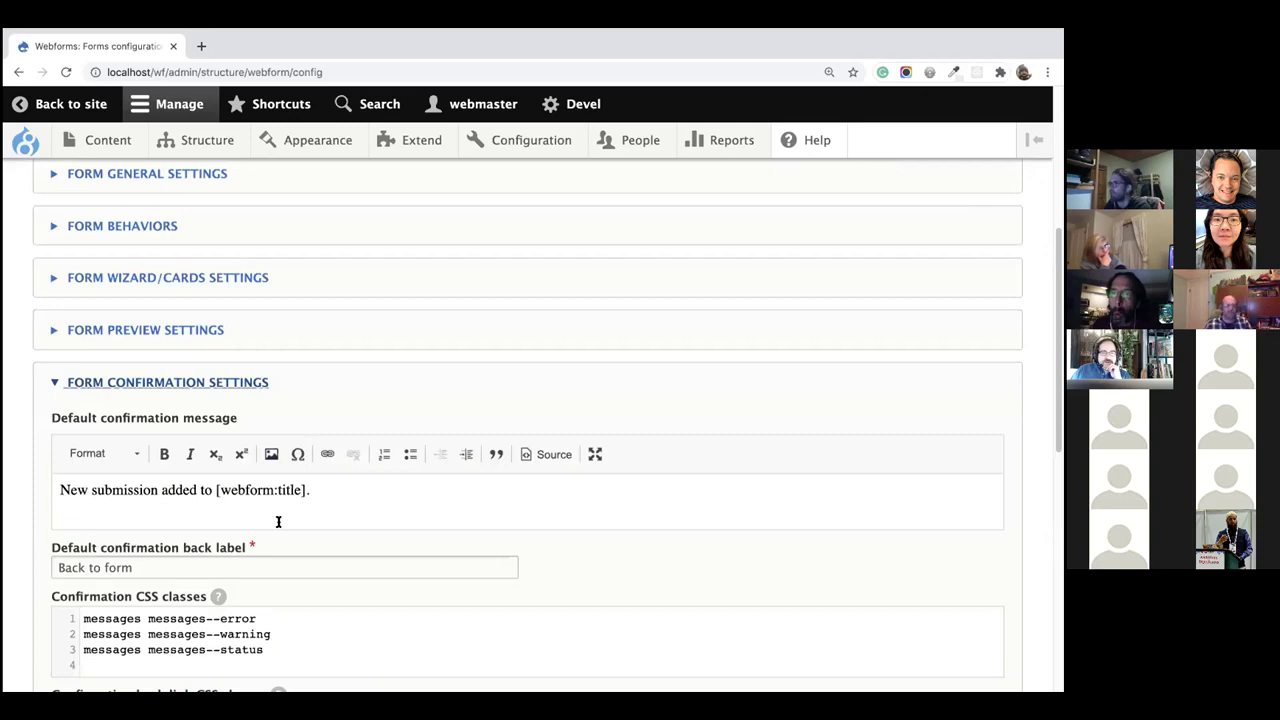
scroll(374, 528, down, 1)
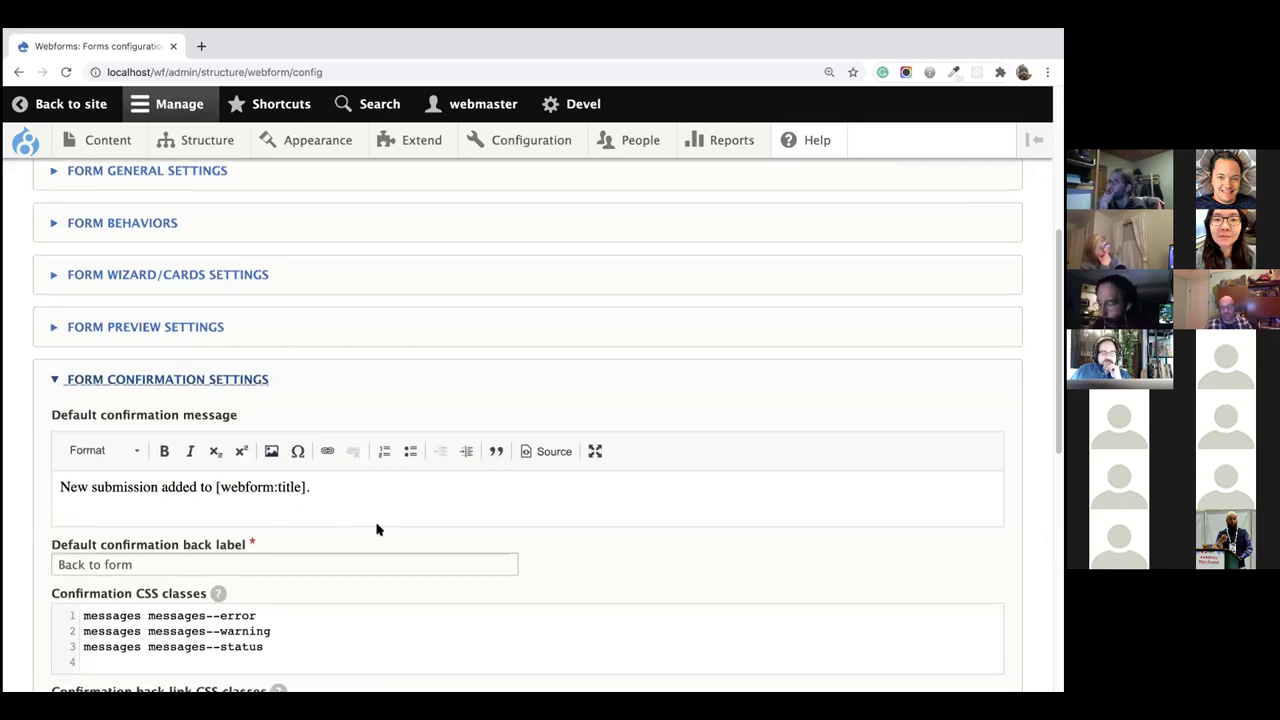
drag(310, 487, 5, 480)
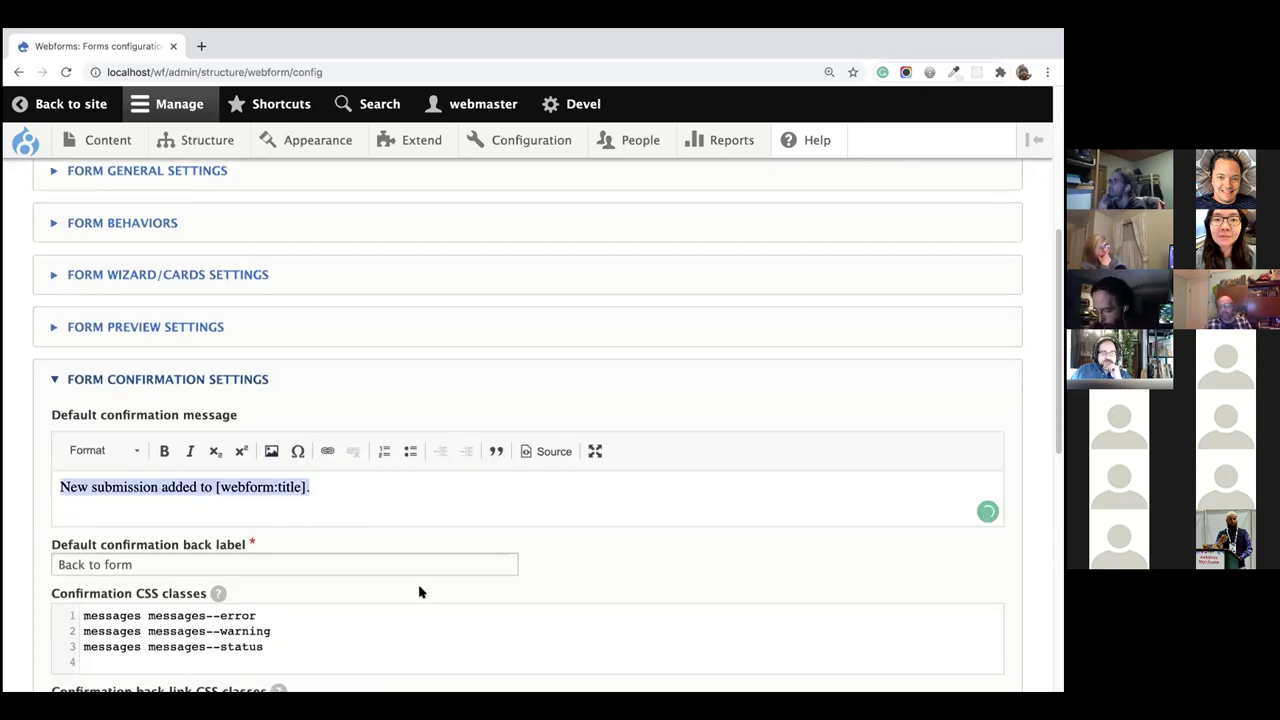
scroll(400, 575, down, 2)
Step: Open the Webforms Elements configuration page, look through the available element types, and enable the Password element without saving
scroll(380, 530, up, 10)
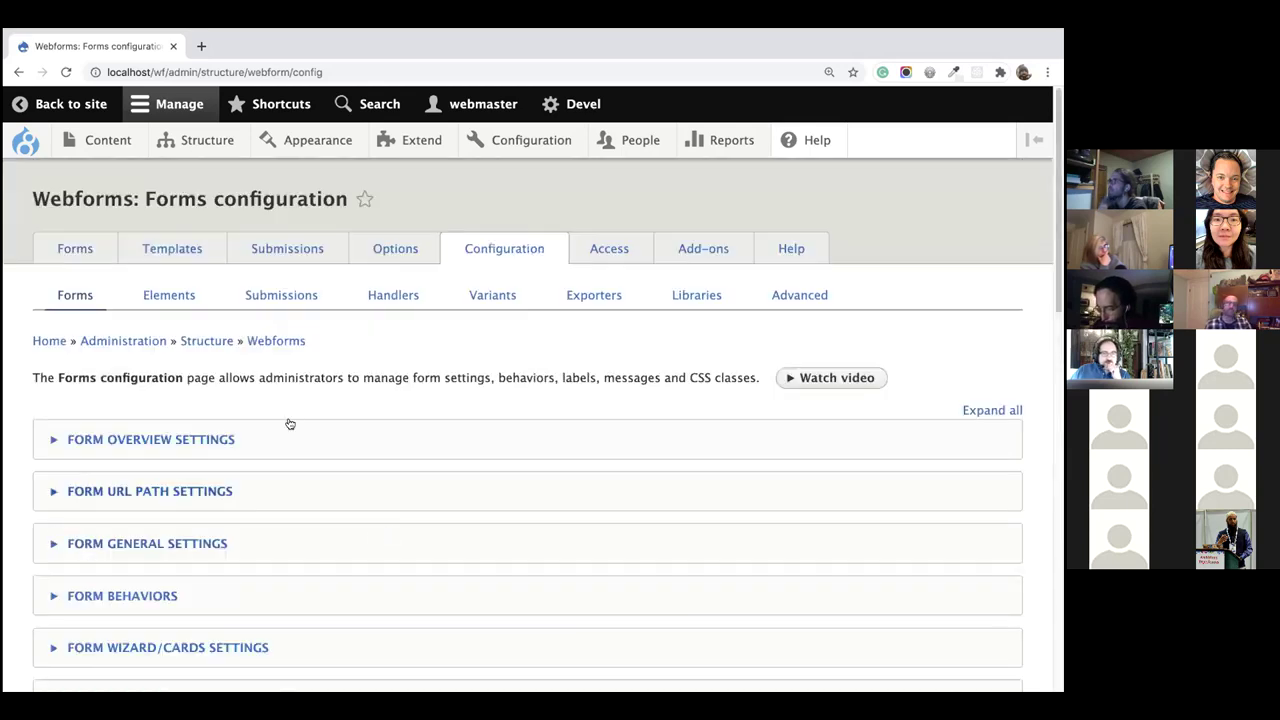
click(190, 296)
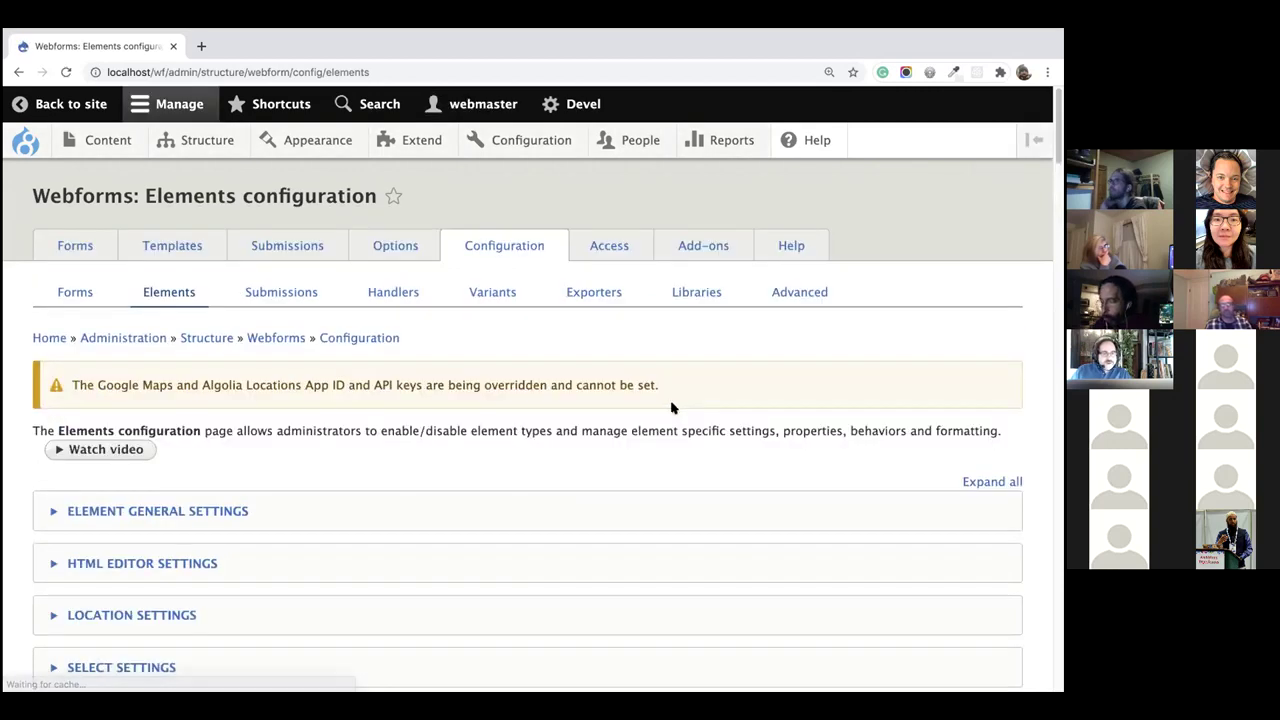
scroll(670, 410, down, 2)
scroll(650, 414, down, 5)
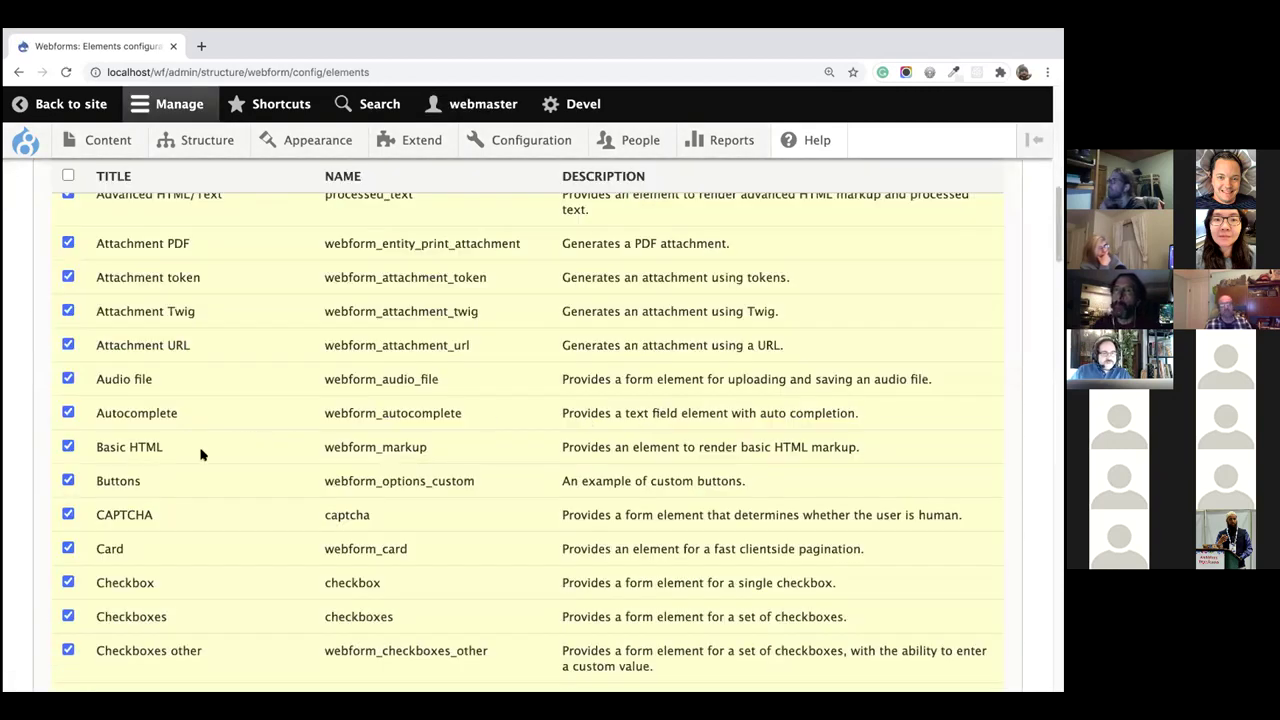
scroll(203, 455, down, 9)
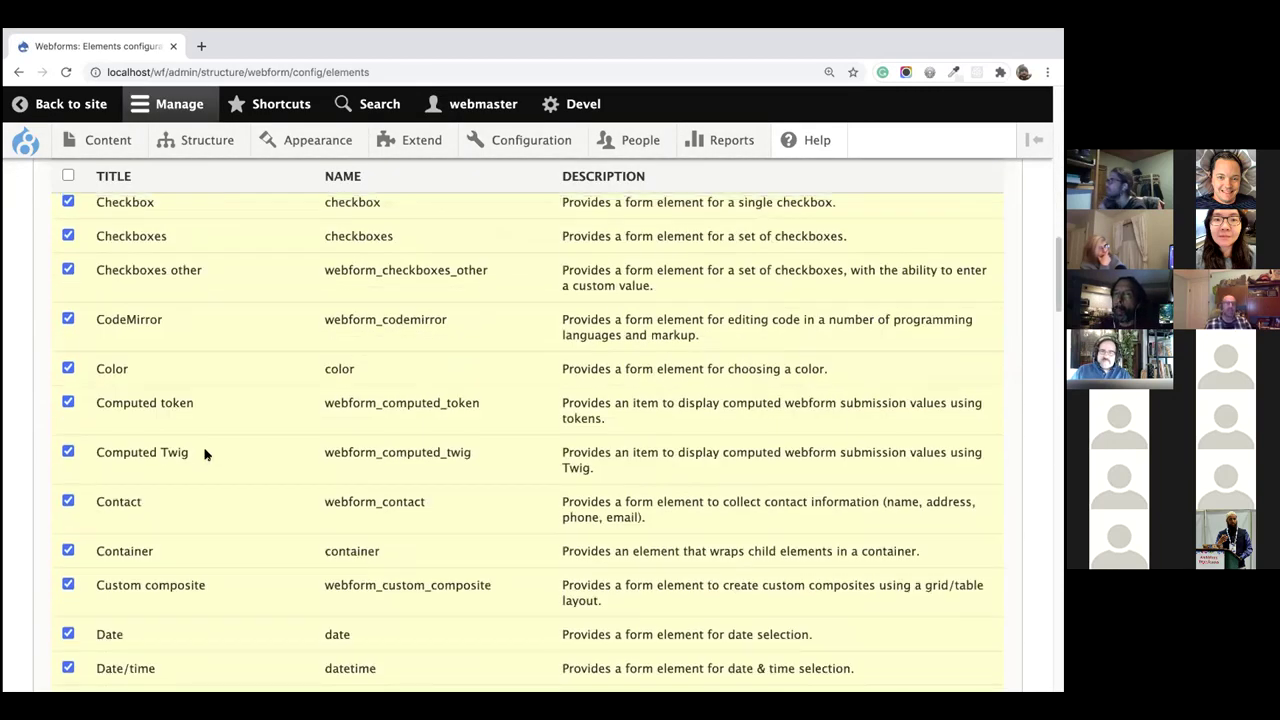
scroll(210, 453, down, 13)
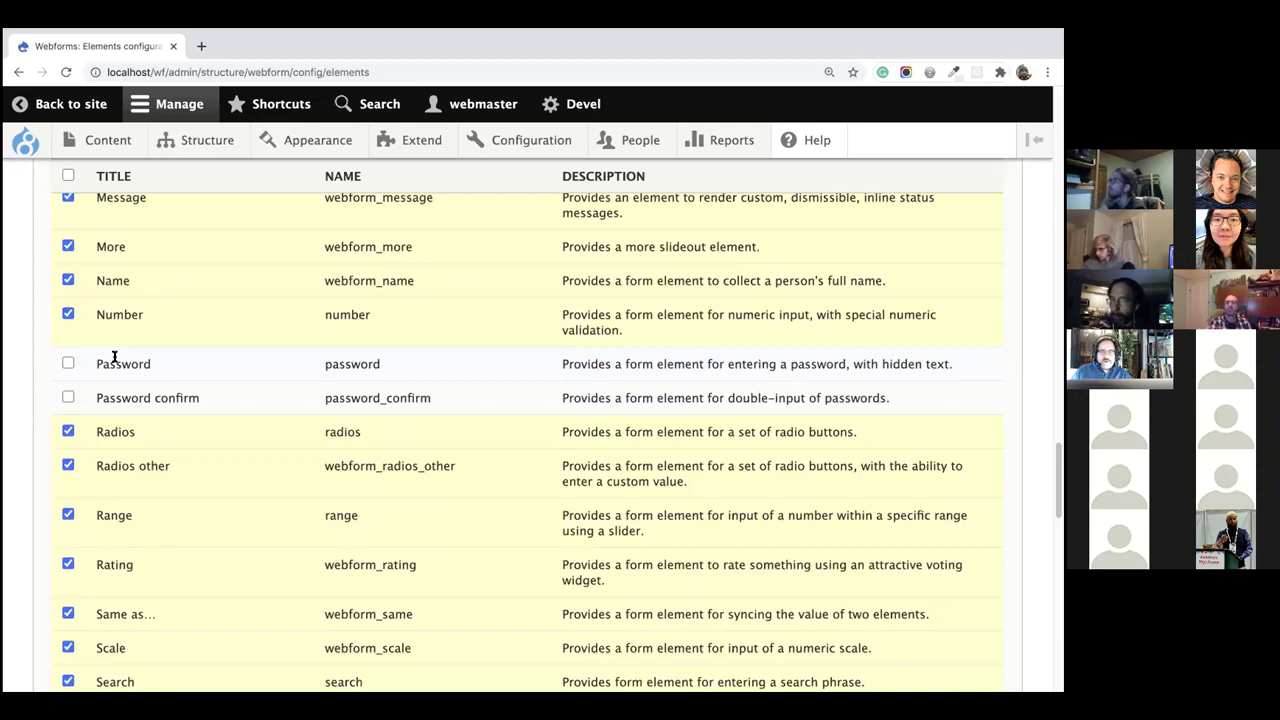
click(68, 363)
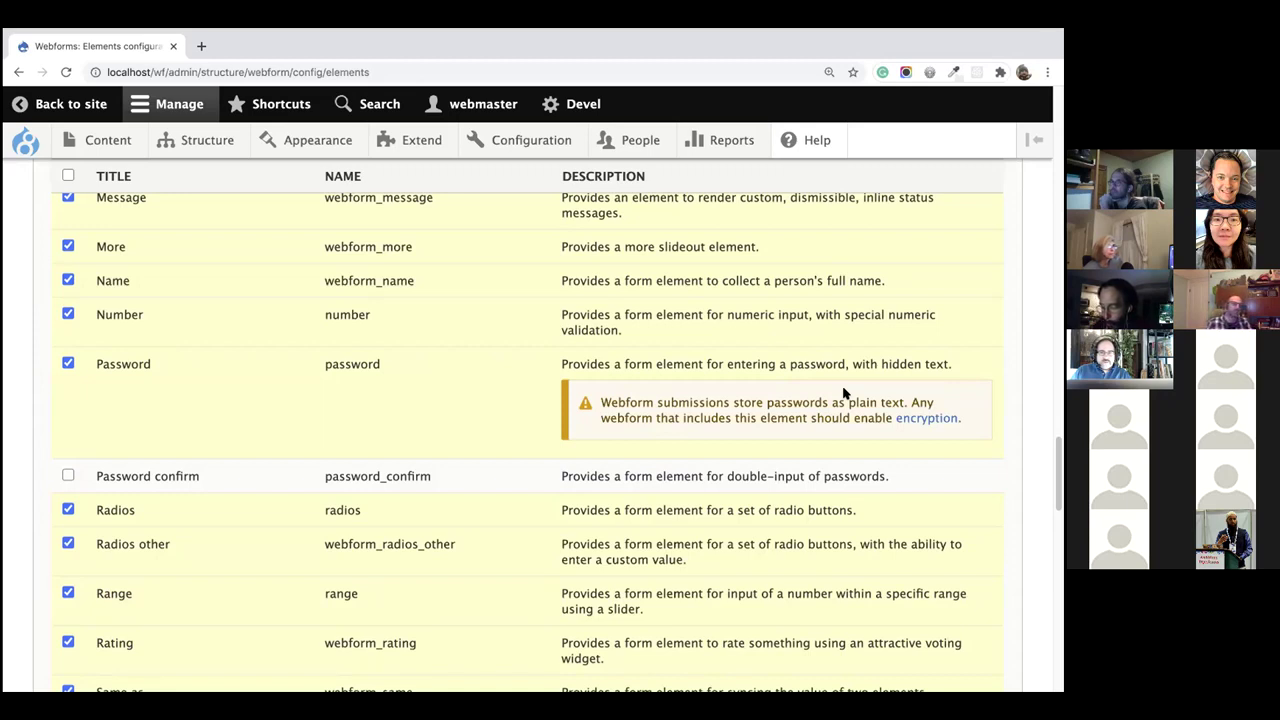
Step: In the Webforms Advanced configuration, enable displaying Webforms as a top-level administration menu item in the toolbar, and save the configuration
scroll(223, 427, up, 10)
scroll(223, 427, up, 15)
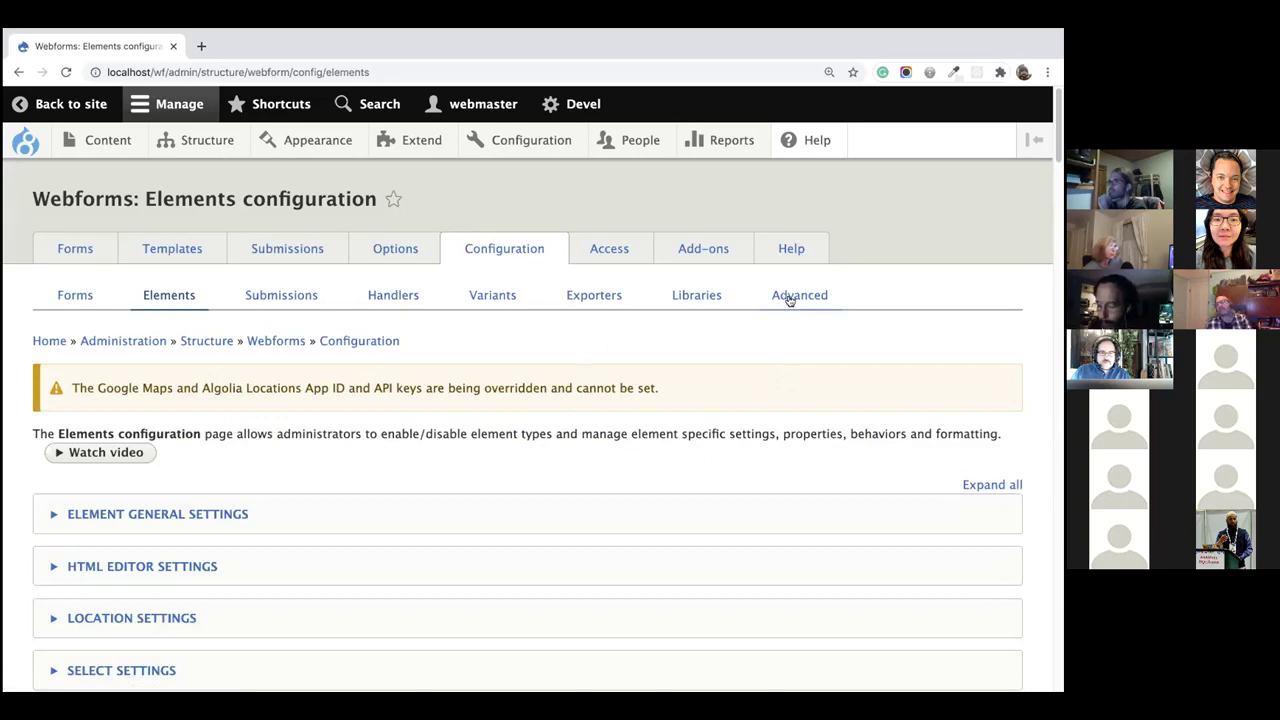
click(790, 297)
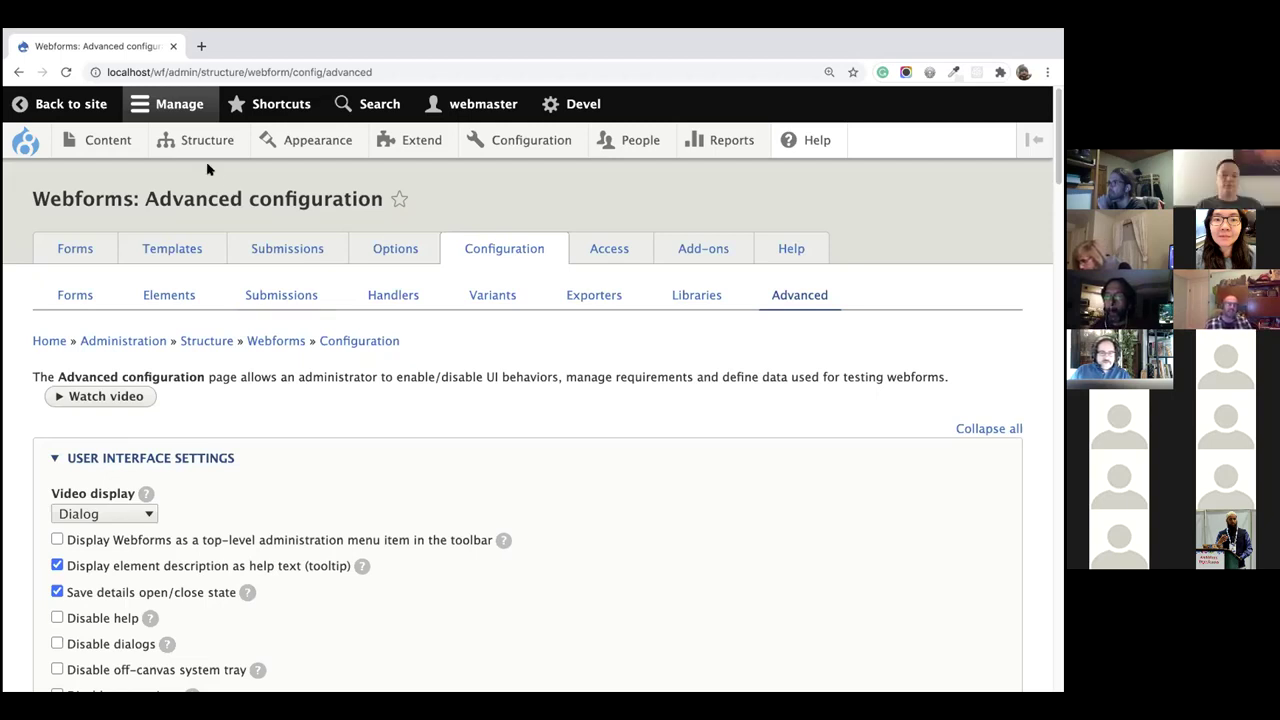
mouse_move(208, 145)
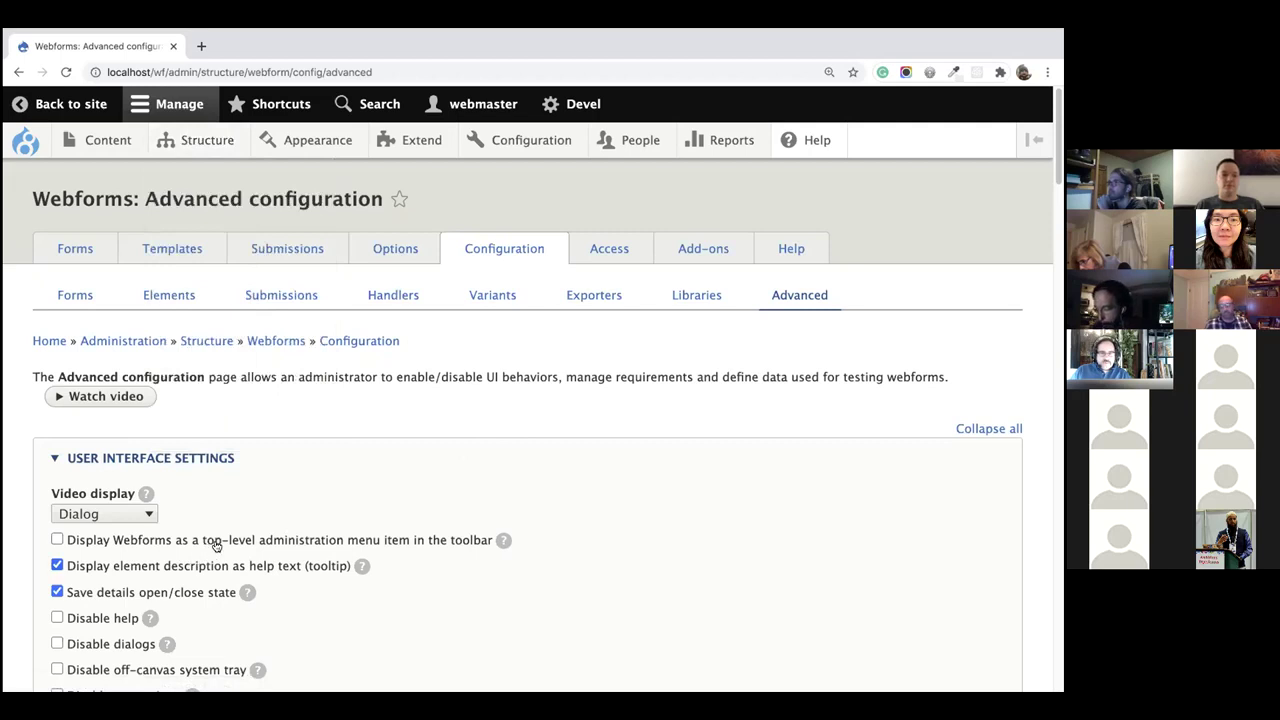
click(57, 540)
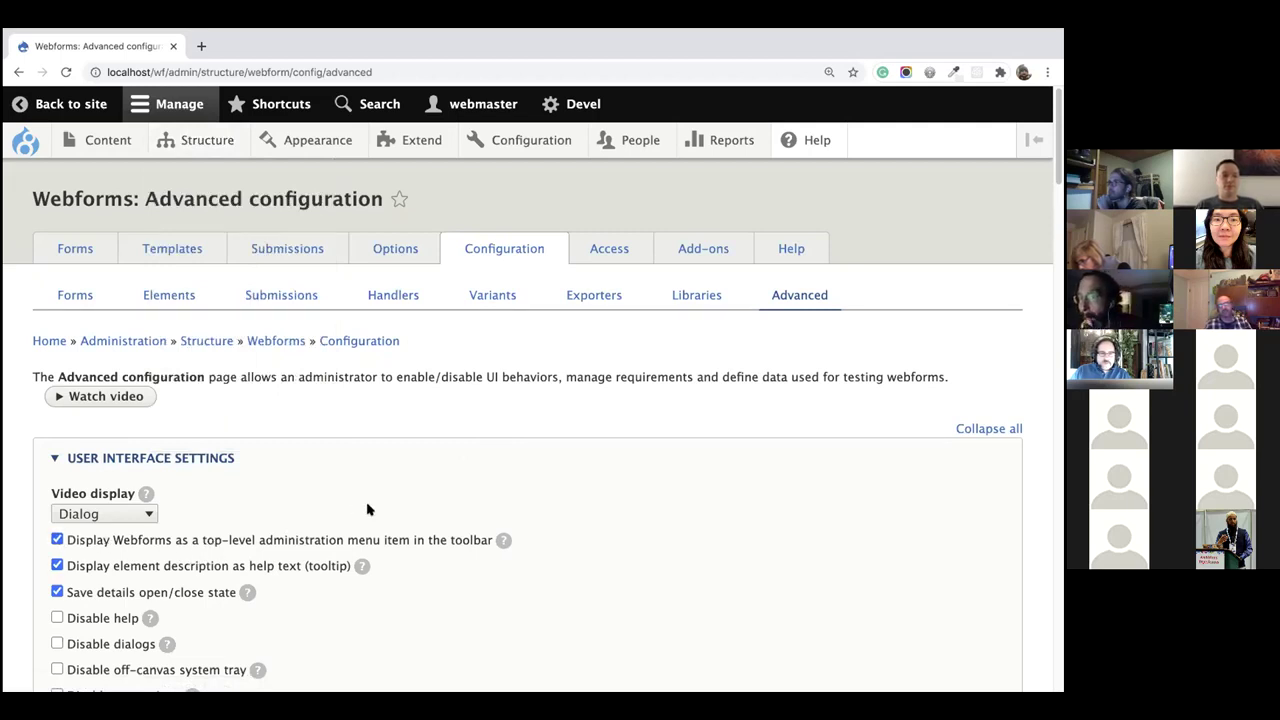
scroll(340, 445, down, 20)
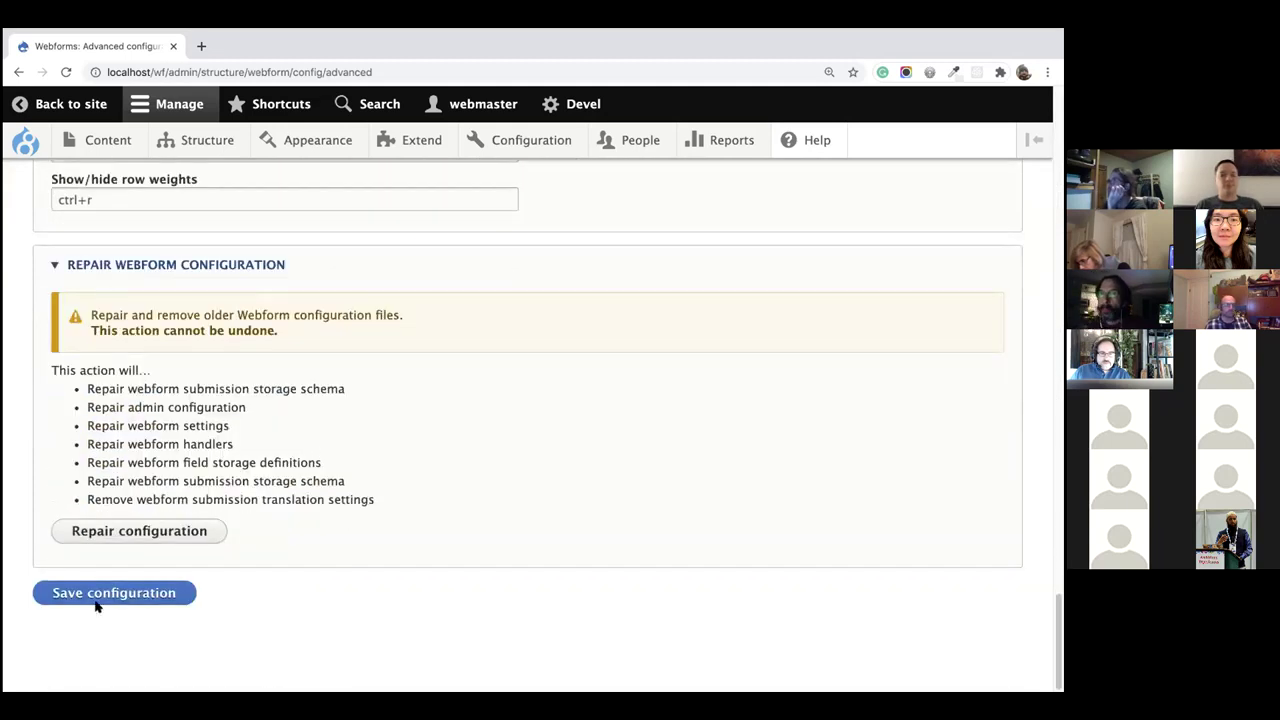
click(98, 598)
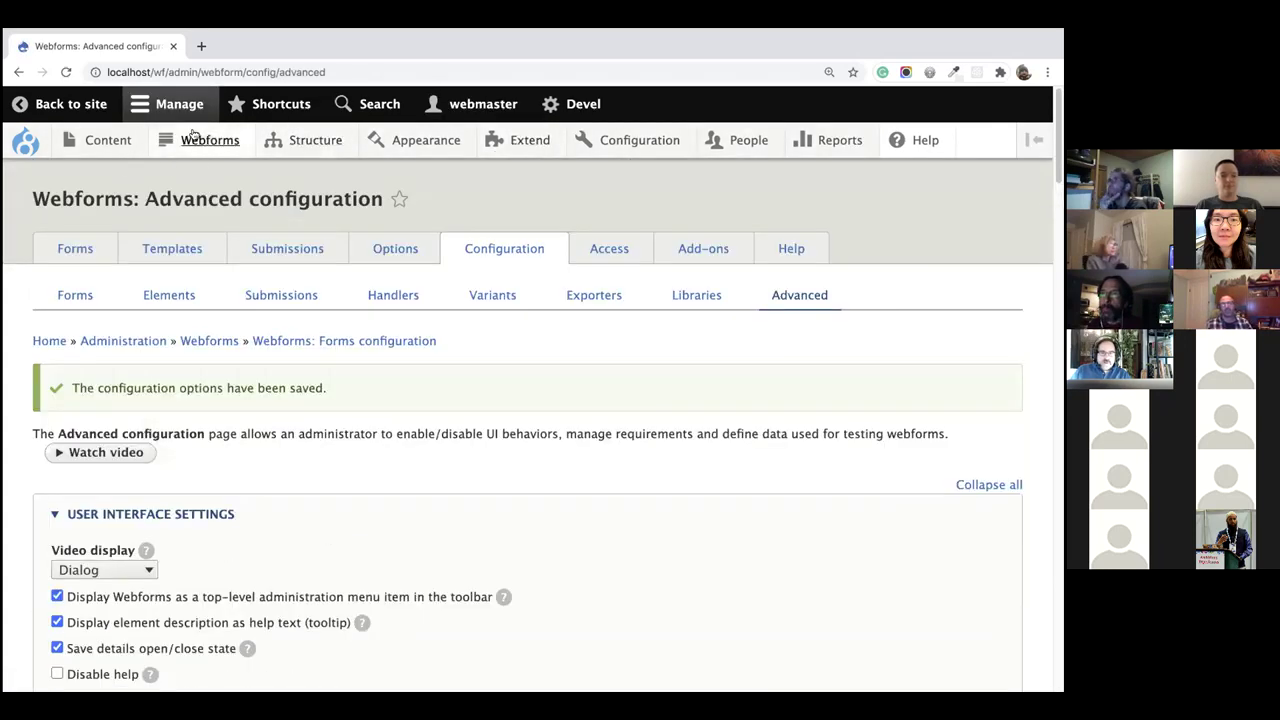
mouse_move(194, 137)
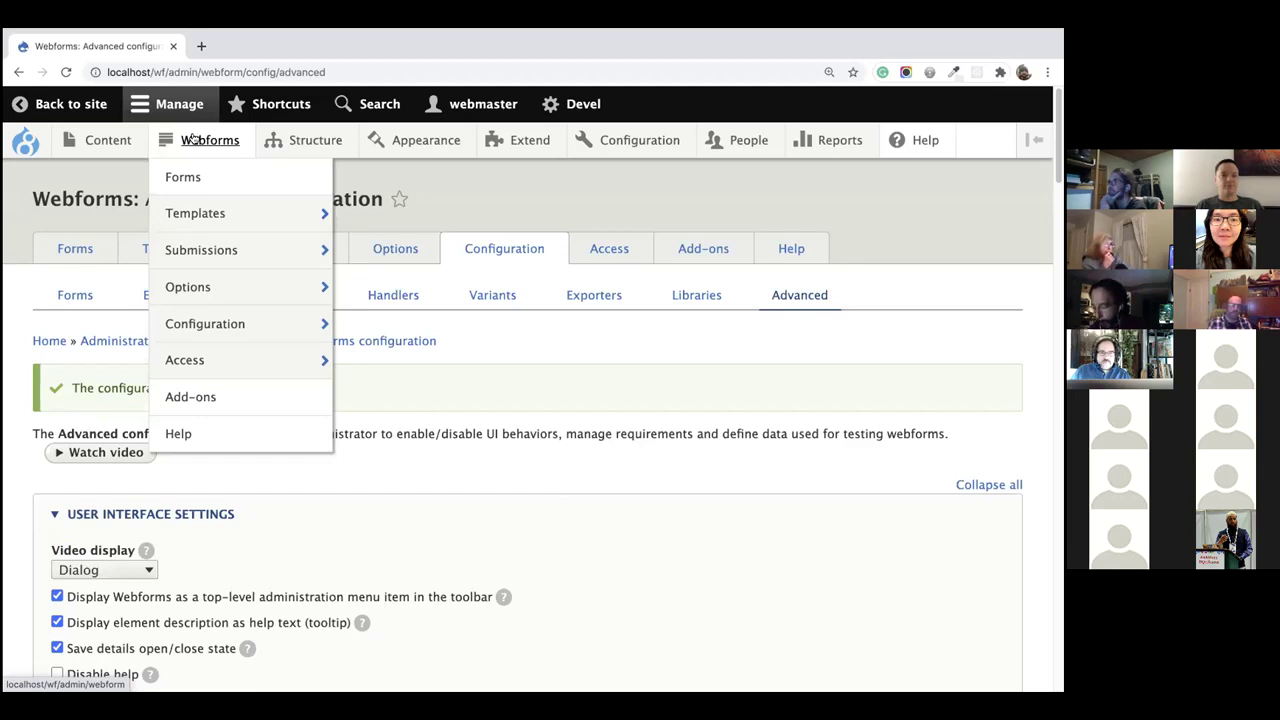
mouse_move(105, 144)
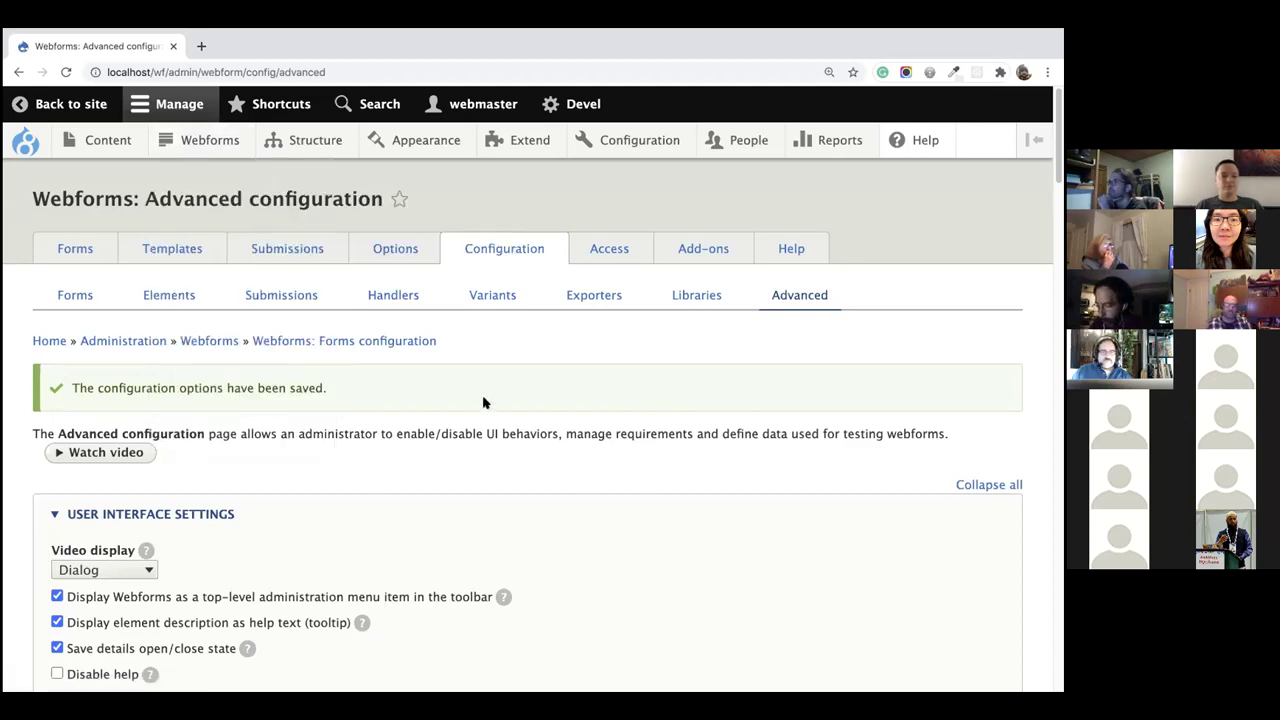
Step: Go back to the webforms list, open the Contact webform's settings, and look through its General page, including Ajax and share settings
click(276, 345)
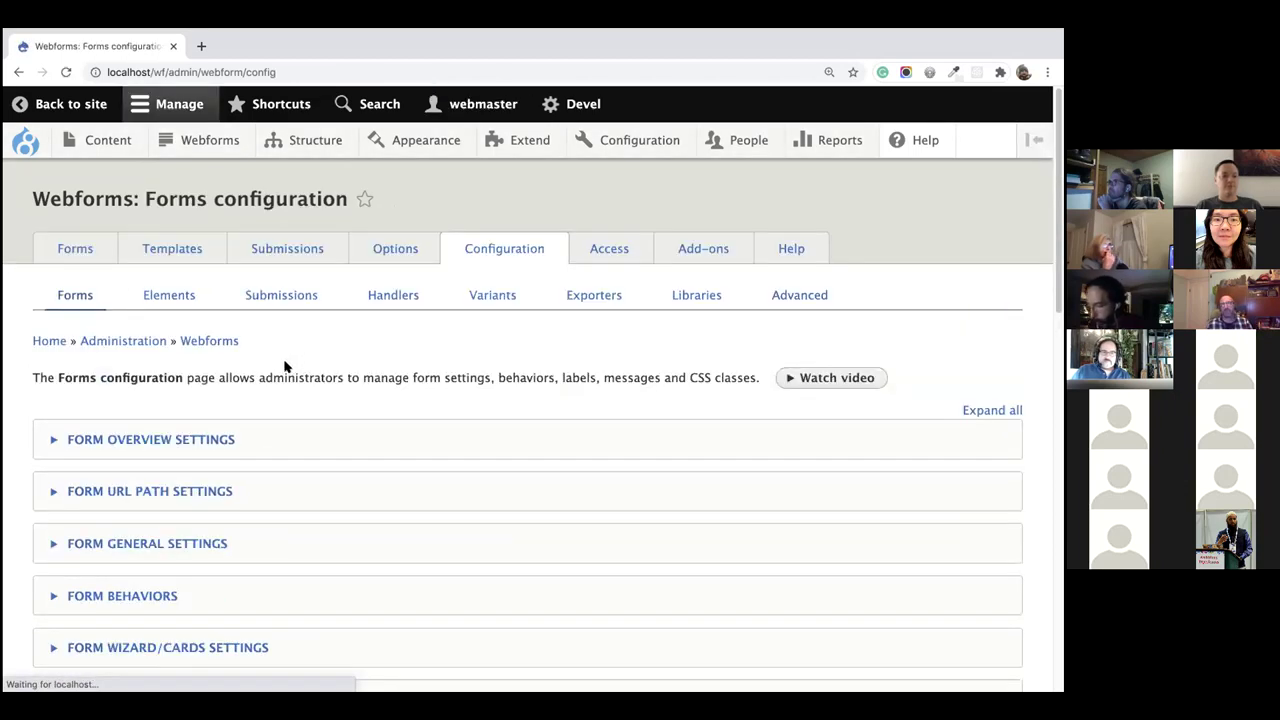
click(89, 252)
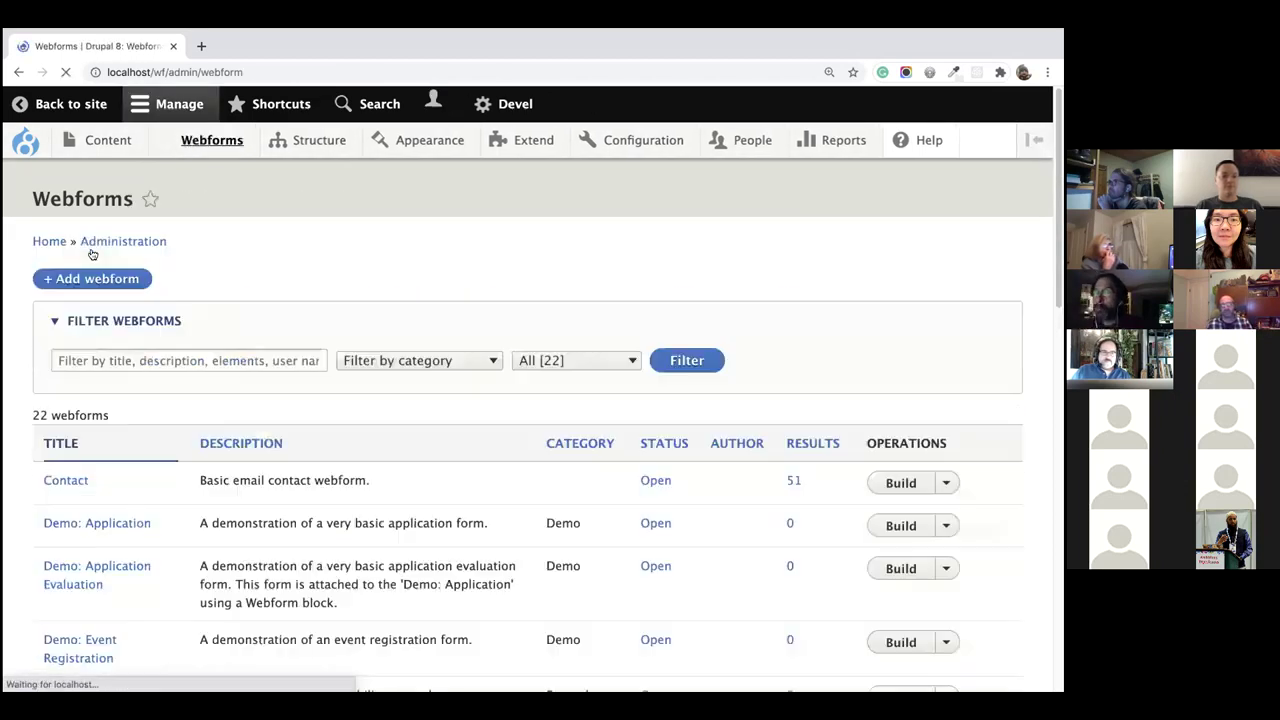
scroll(497, 514, down, 2)
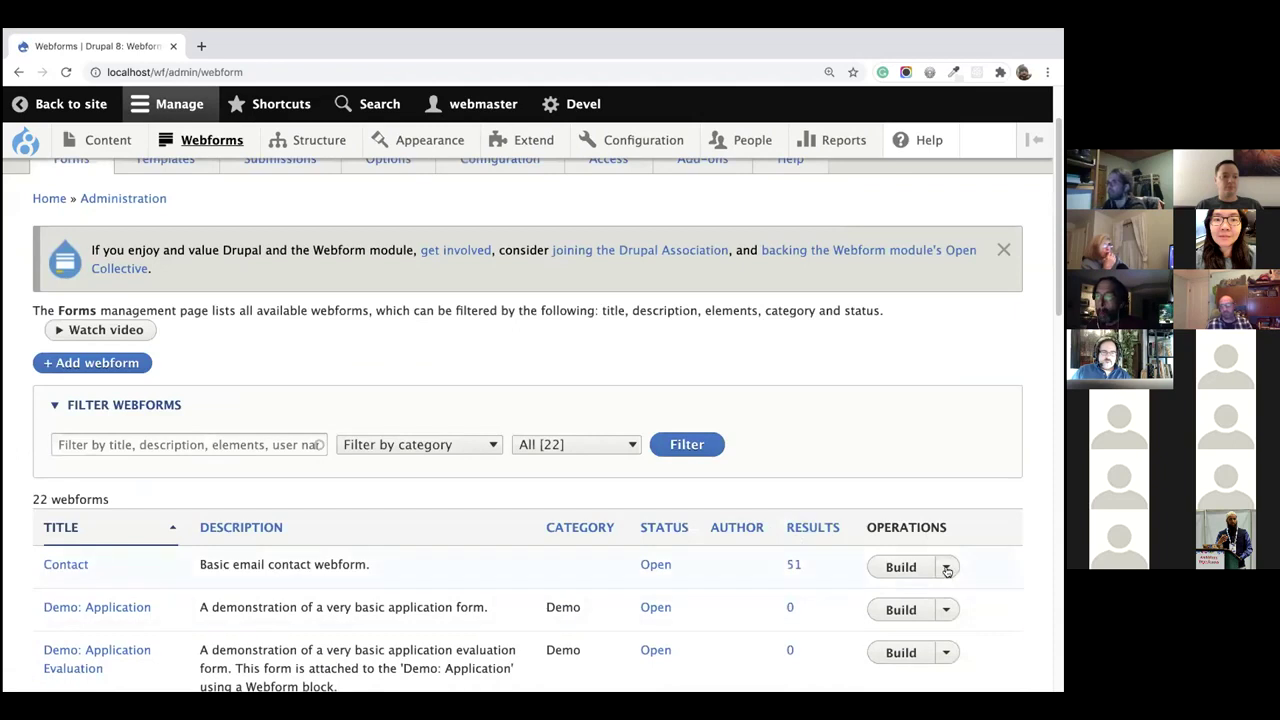
click(945, 567)
click(910, 657)
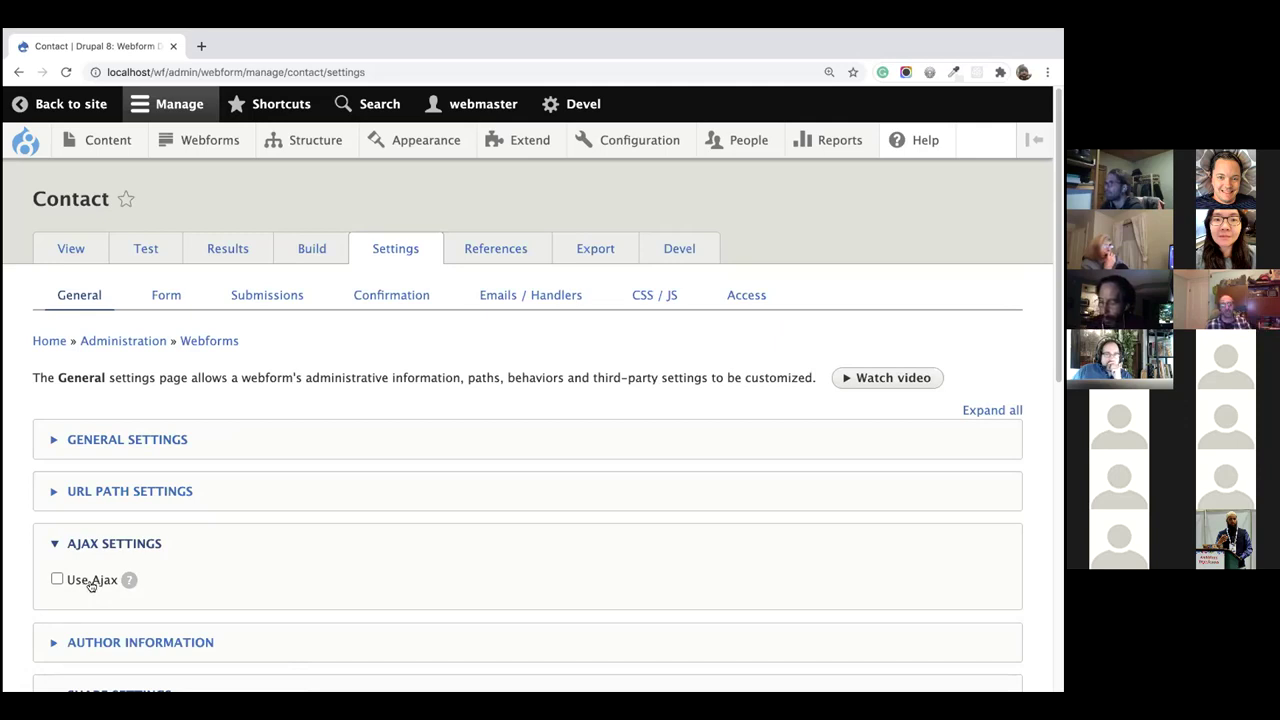
scroll(283, 484, down, 3)
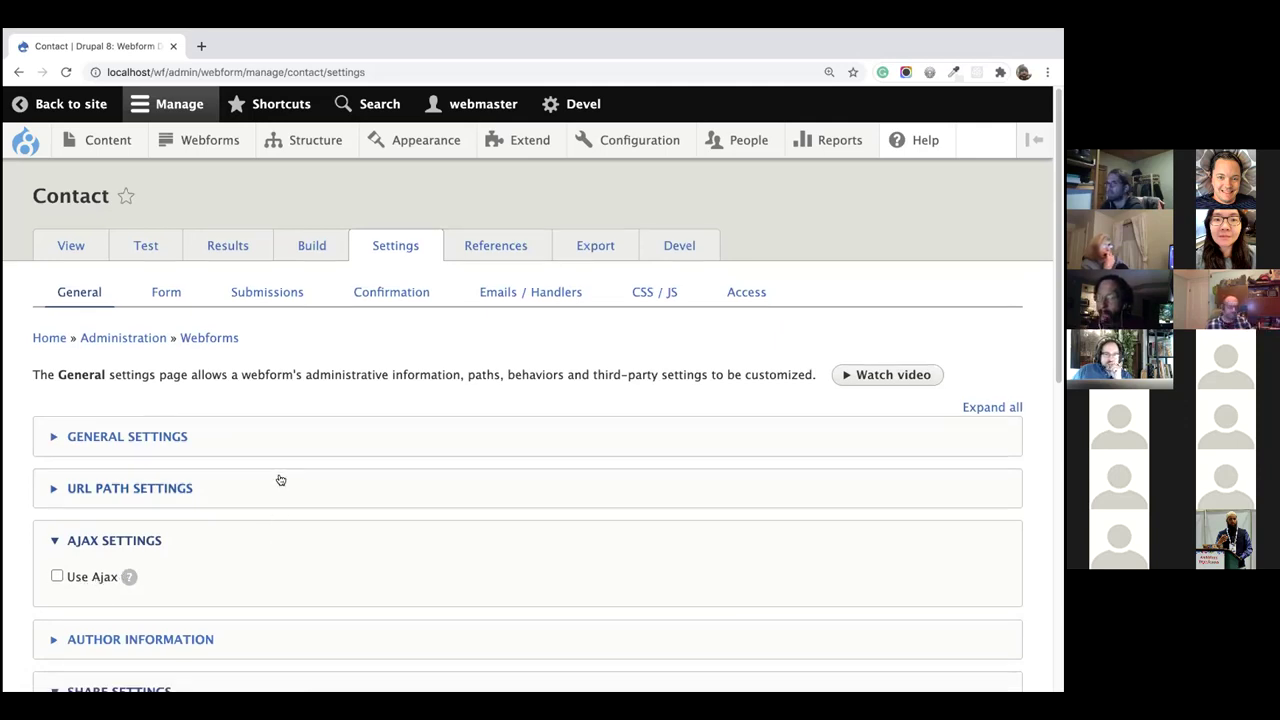
scroll(283, 476, down, 5)
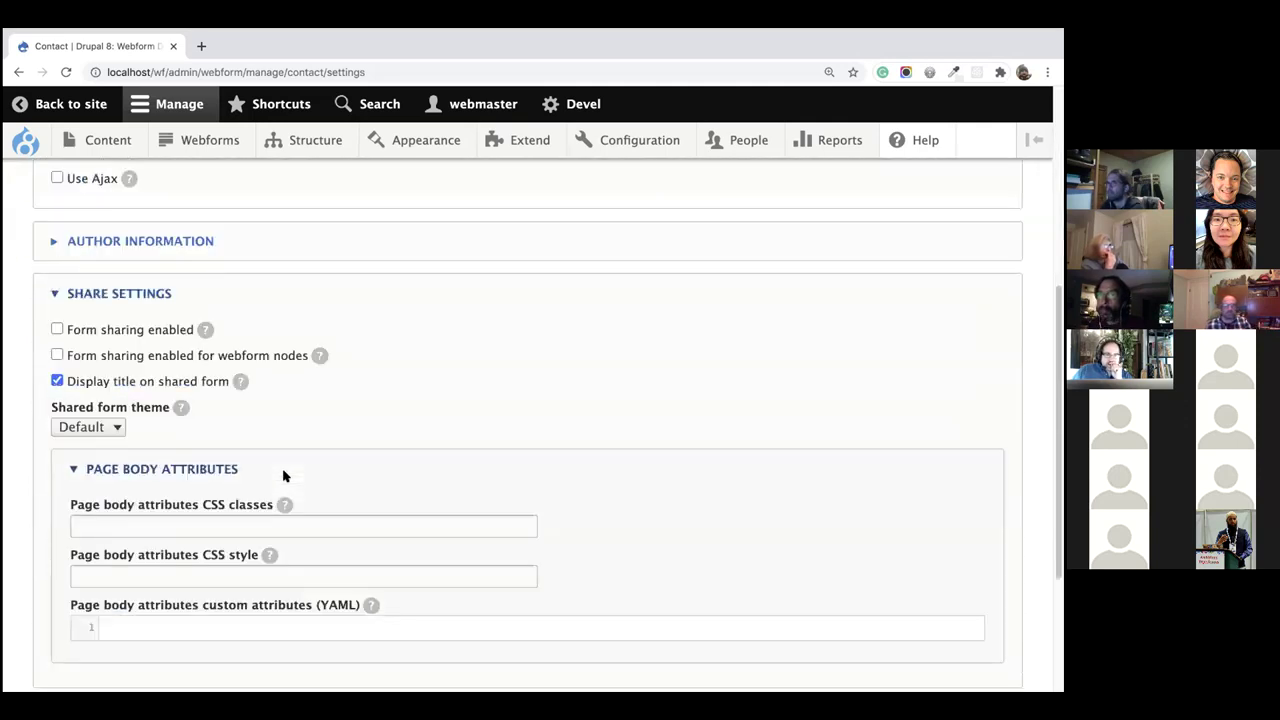
scroll(286, 477, up, 8)
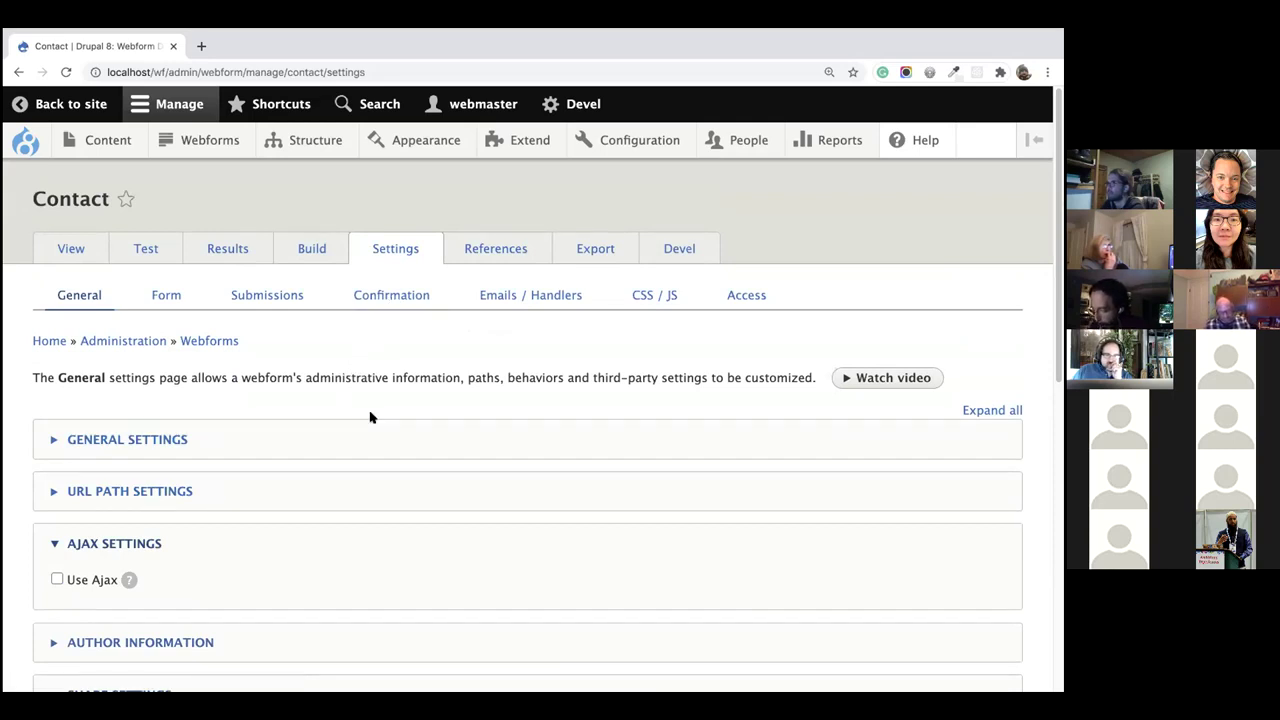
Step: Return to the slide show and advance through the Questions and Webform Elements slides to the Example Style Guide slide
key(super+Tab)
key(Right)
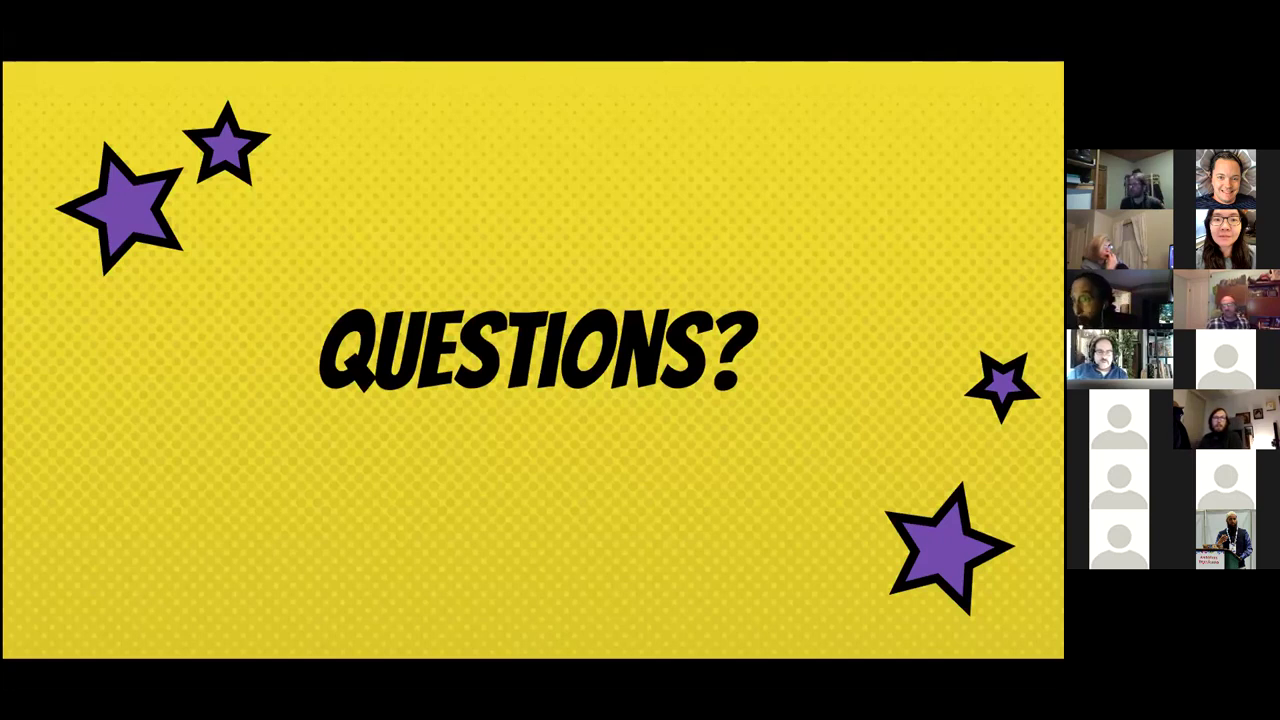
click(430, 342)
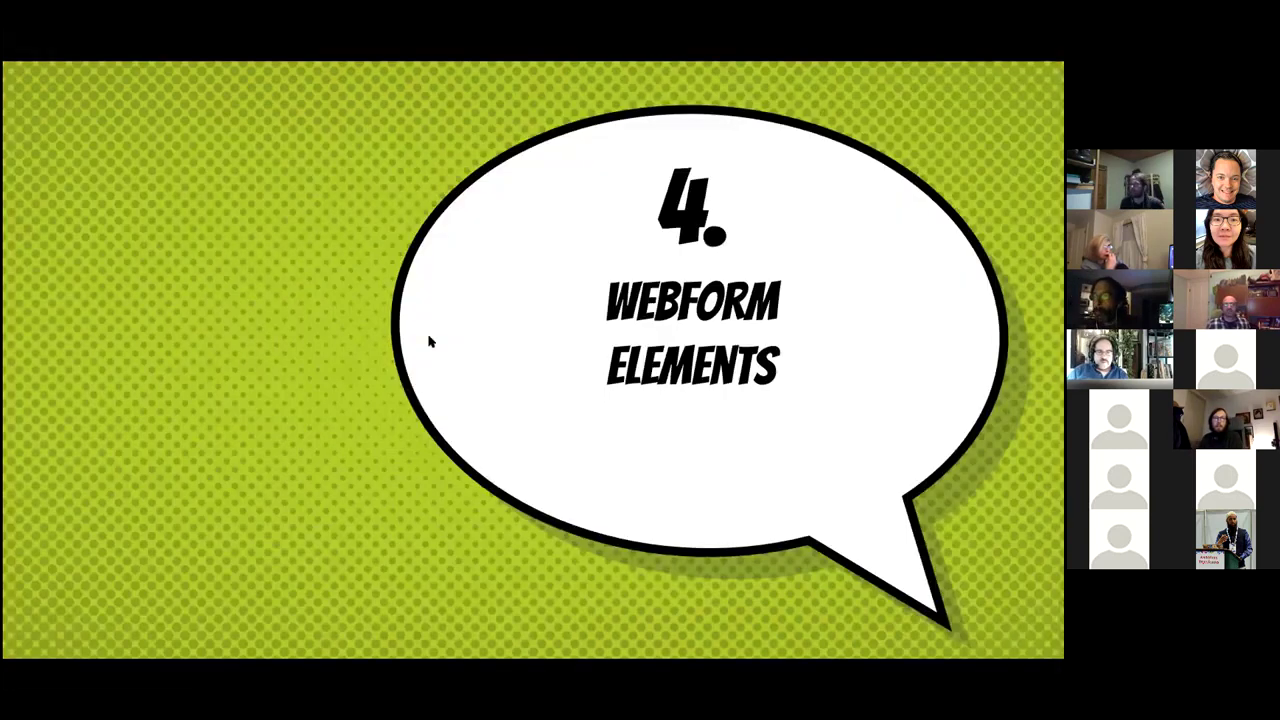
click(430, 342)
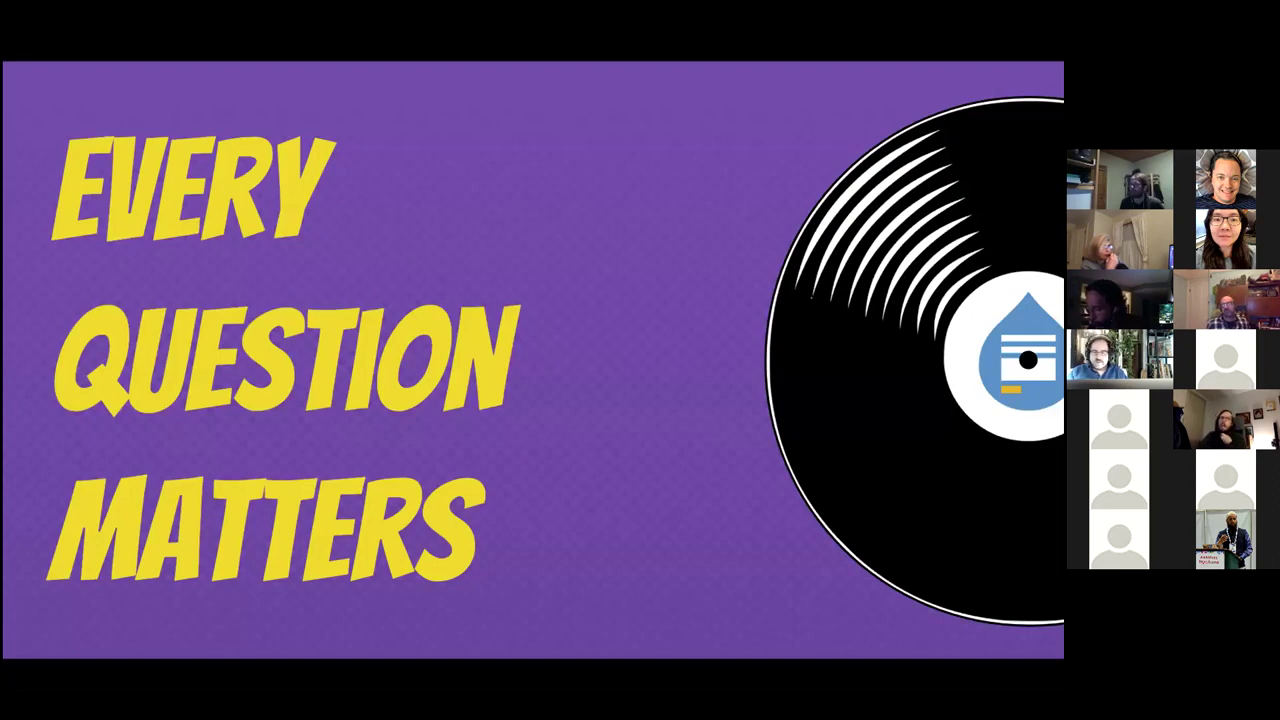
key(Right)
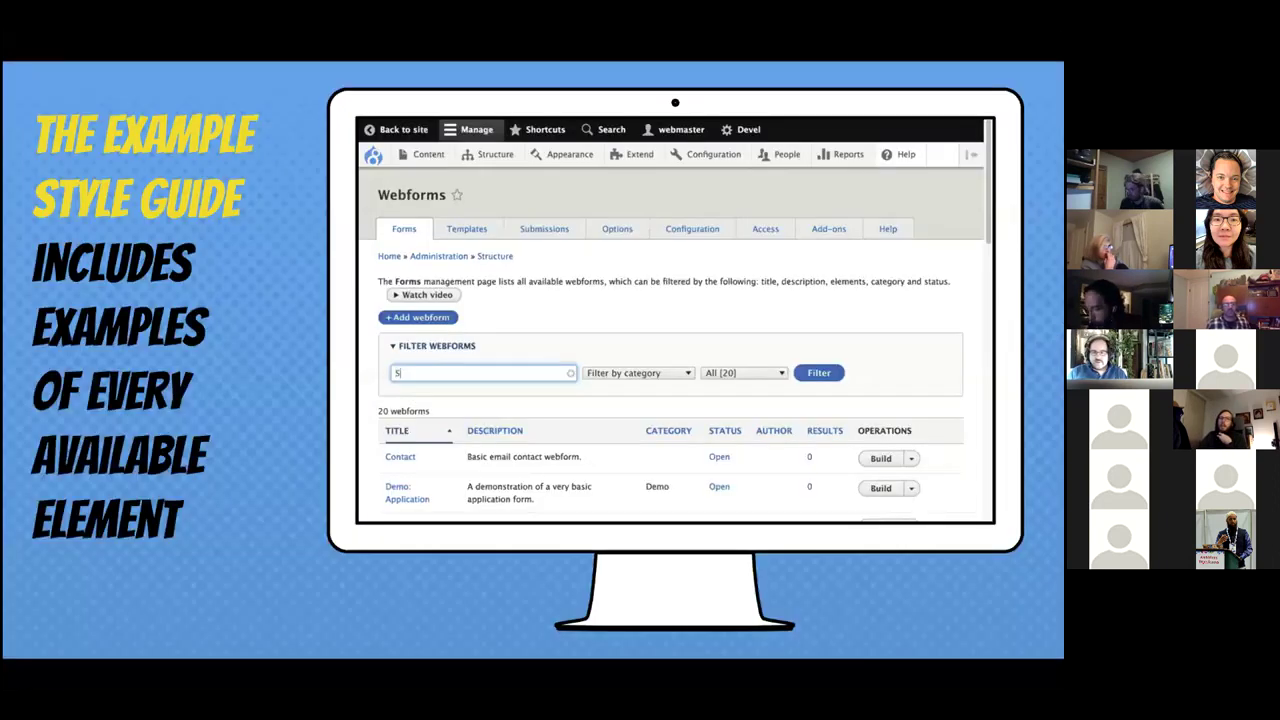